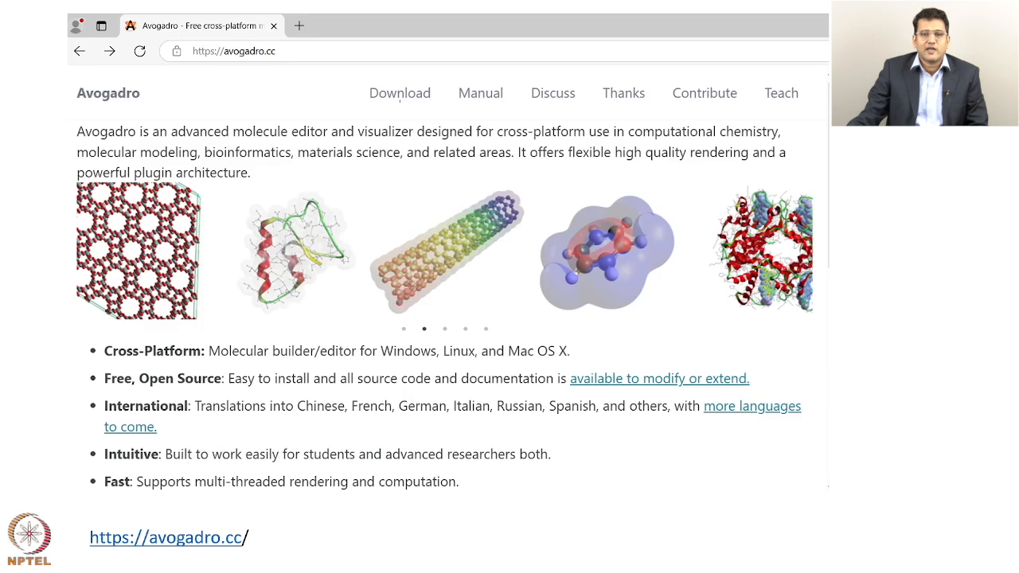
{"action": "key", "text": "Escape"}
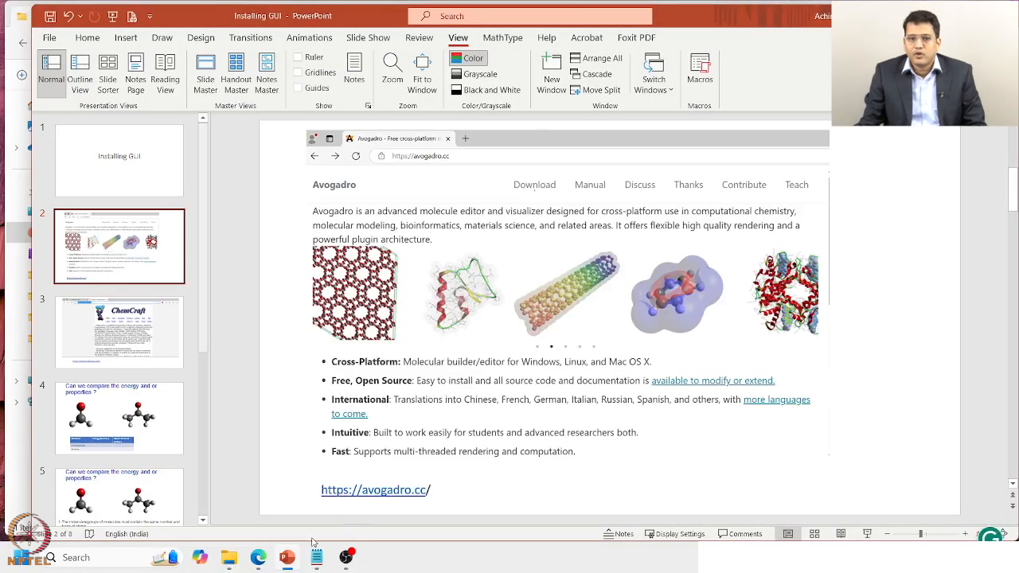
{"action": "left_click", "coordinate": [374, 491]}
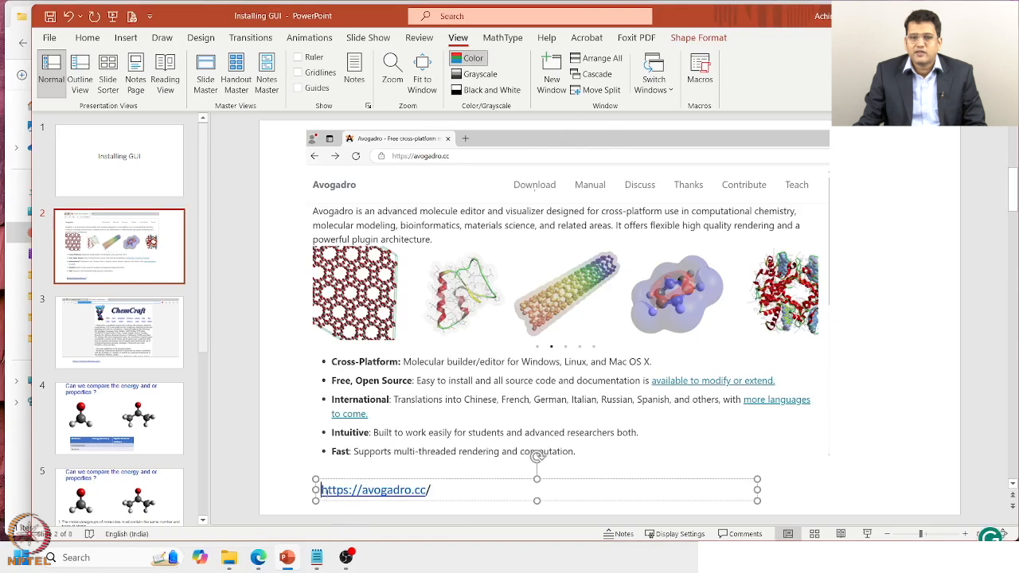
{"action": "left_click_drag", "start_coordinate": [323, 491], "coordinate": [433, 491]}
{"action": "right_click", "coordinate": [410, 494]}
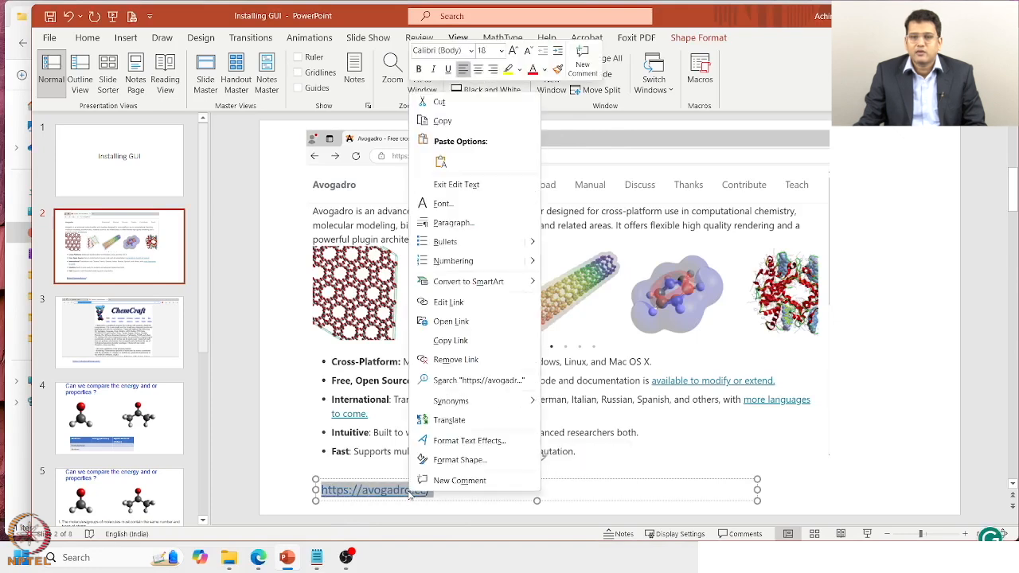
{"action": "left_click", "coordinate": [444, 120]}
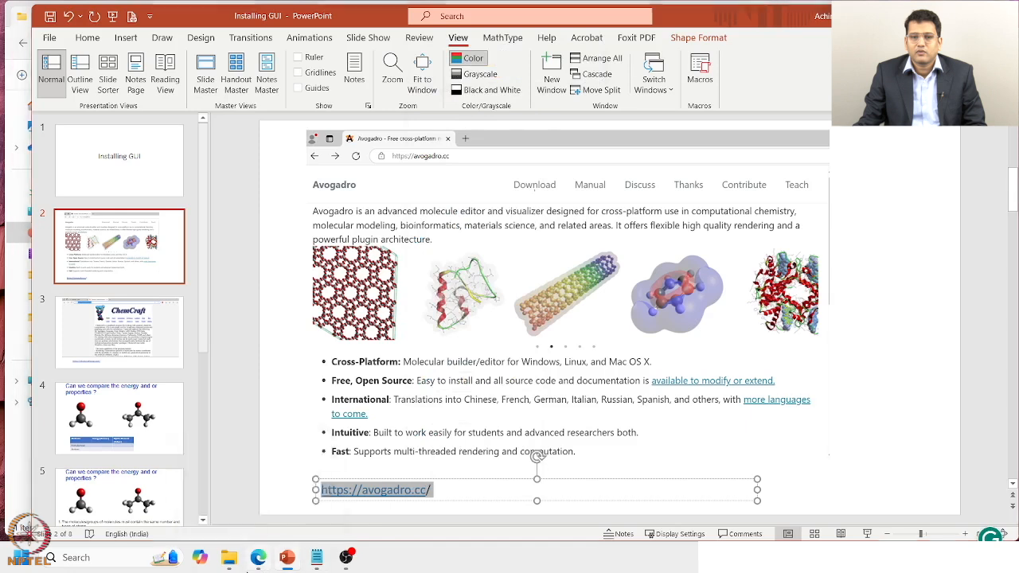
{"action": "left_click", "coordinate": [258, 557]}
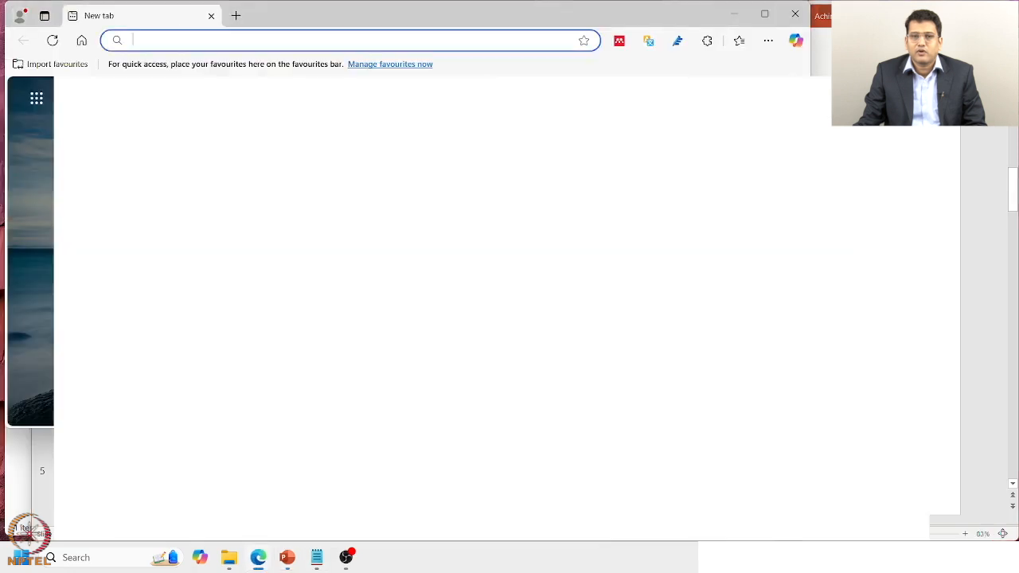
{"action": "right_click", "coordinate": [202, 41]}
{"action": "left_click", "coordinate": [253, 190]}
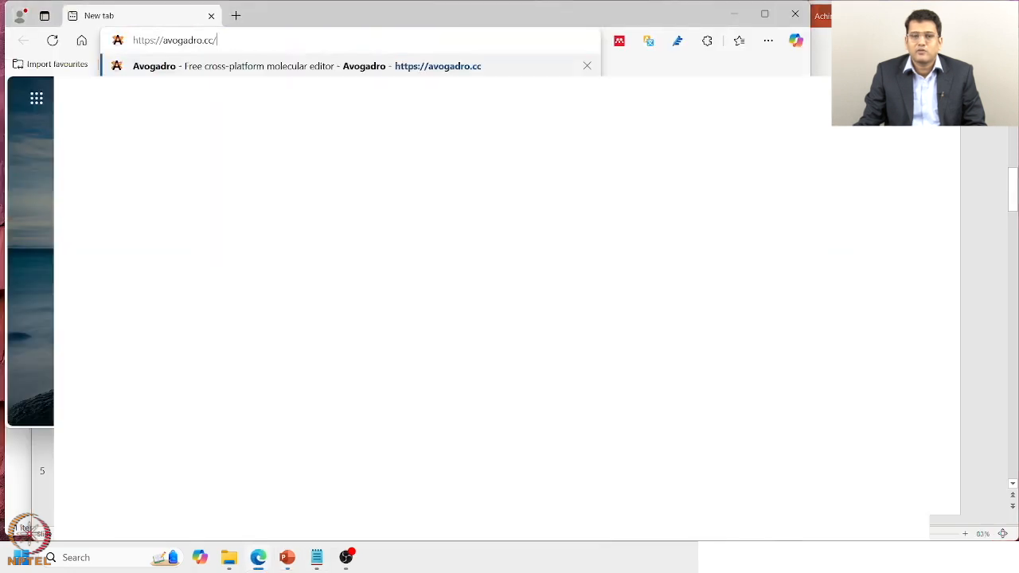
{"action": "key", "text": "Return"}
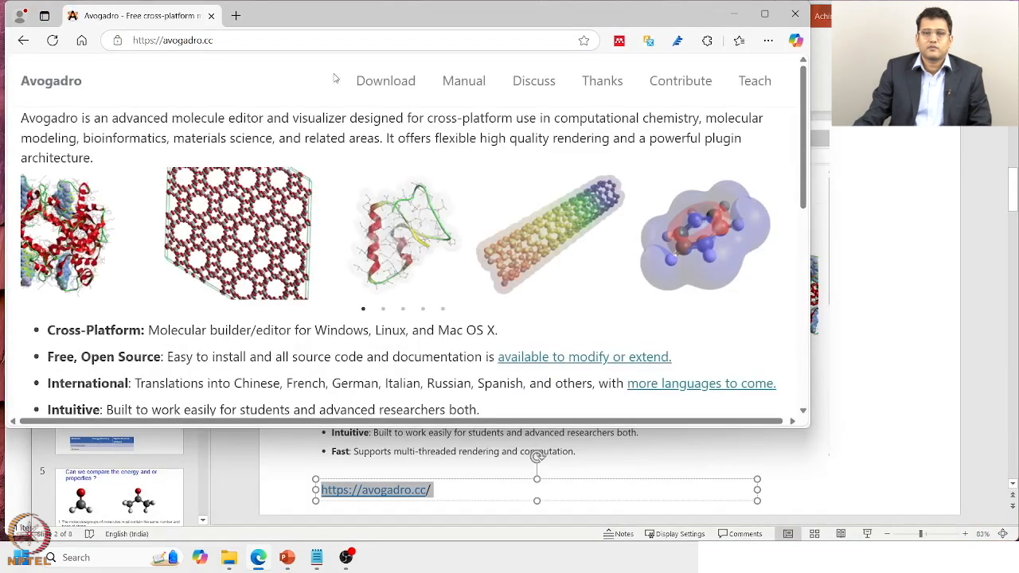
{"action": "left_click", "coordinate": [383, 79]}
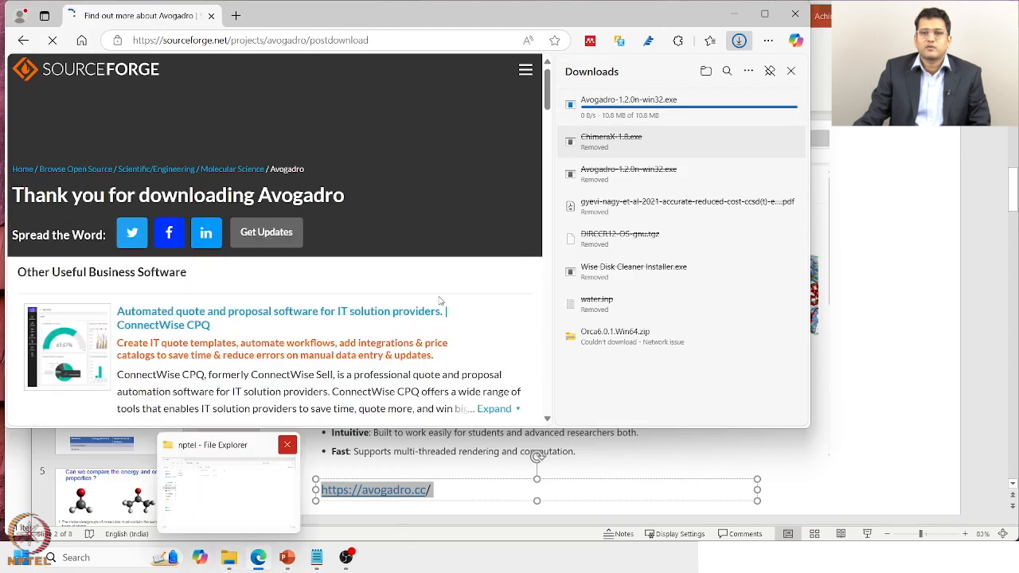
Switch to File Explorer and run the Avogadro-1.2.0n-win32 installer from the Downloads folder.
{"action": "left_click", "coordinate": [235, 560]}
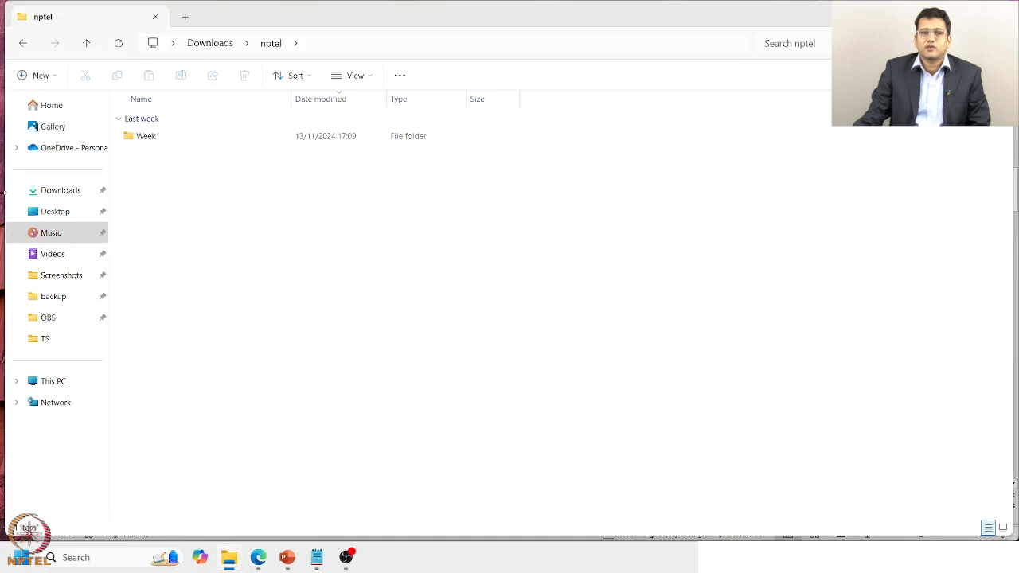
{"action": "left_click", "coordinate": [67, 197]}
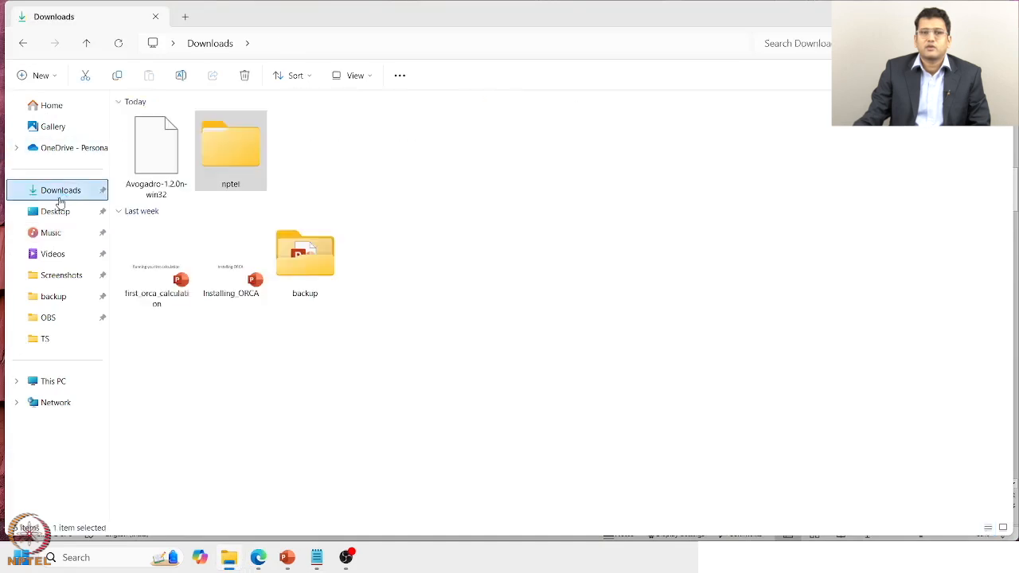
{"action": "left_click", "coordinate": [156, 151]}
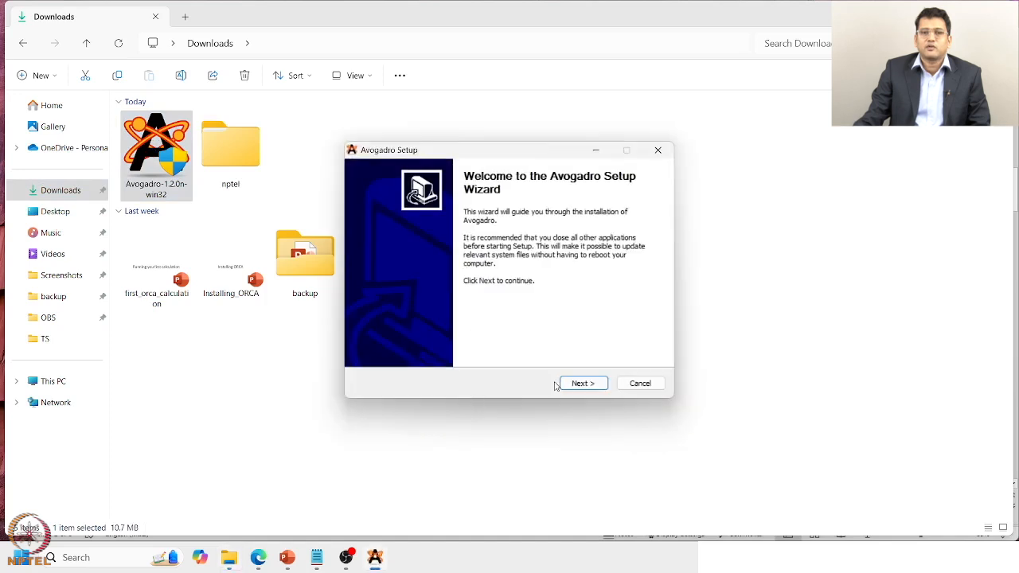
Accept the licence and install Avogadro without adding it to the system PATH, keeping the default destination and Start Menu folder.
{"action": "left_click", "coordinate": [582, 382]}
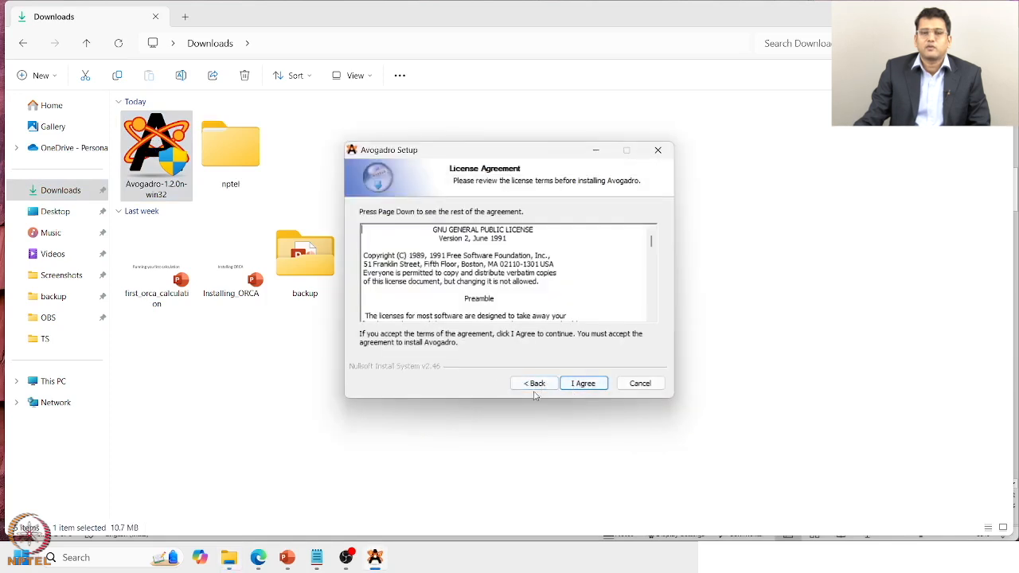
{"action": "left_click", "coordinate": [578, 387]}
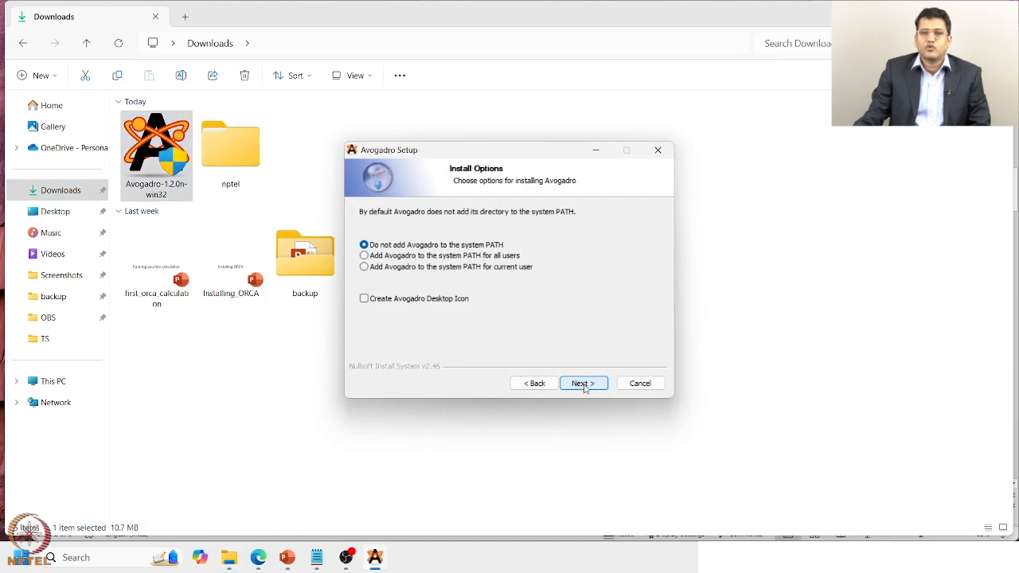
{"action": "left_click", "coordinate": [583, 384]}
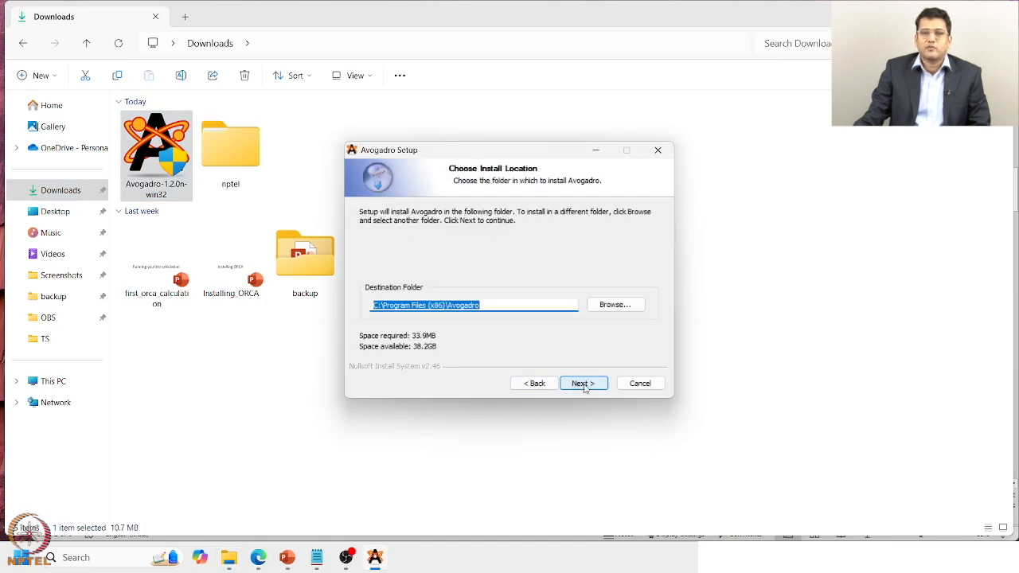
{"action": "left_click", "coordinate": [582, 384]}
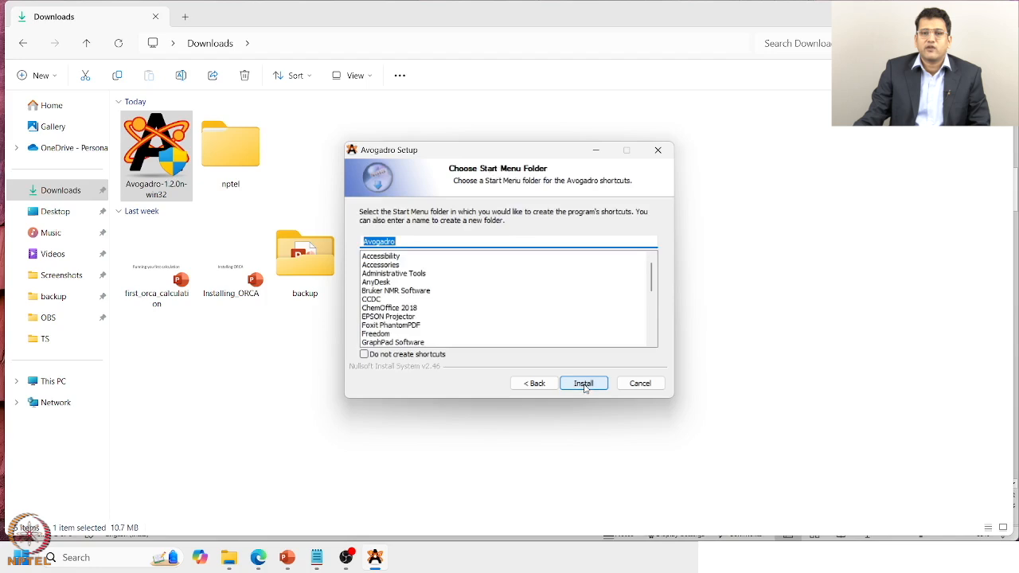
{"action": "left_click", "coordinate": [583, 384]}
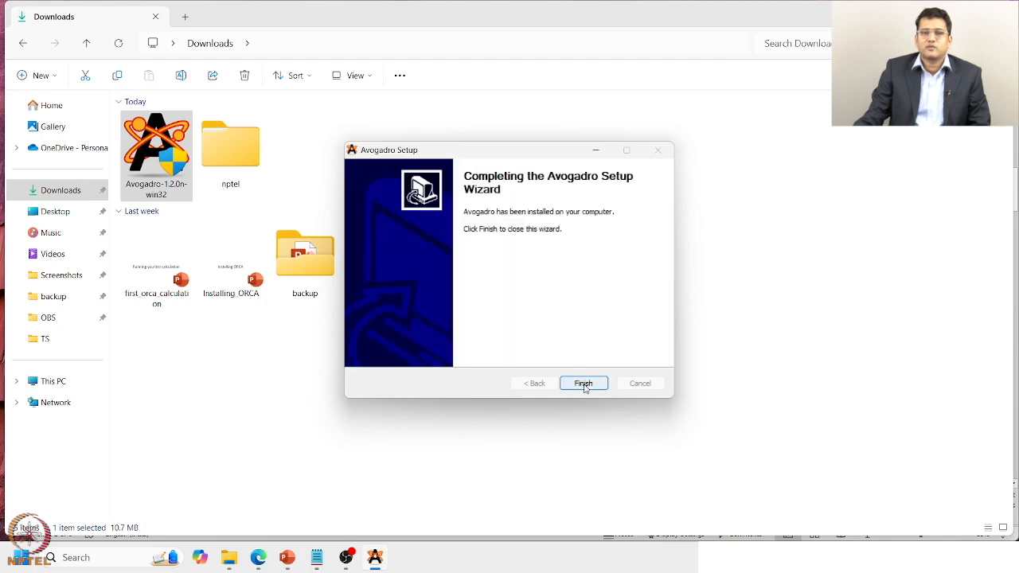
{"action": "left_click", "coordinate": [583, 385]}
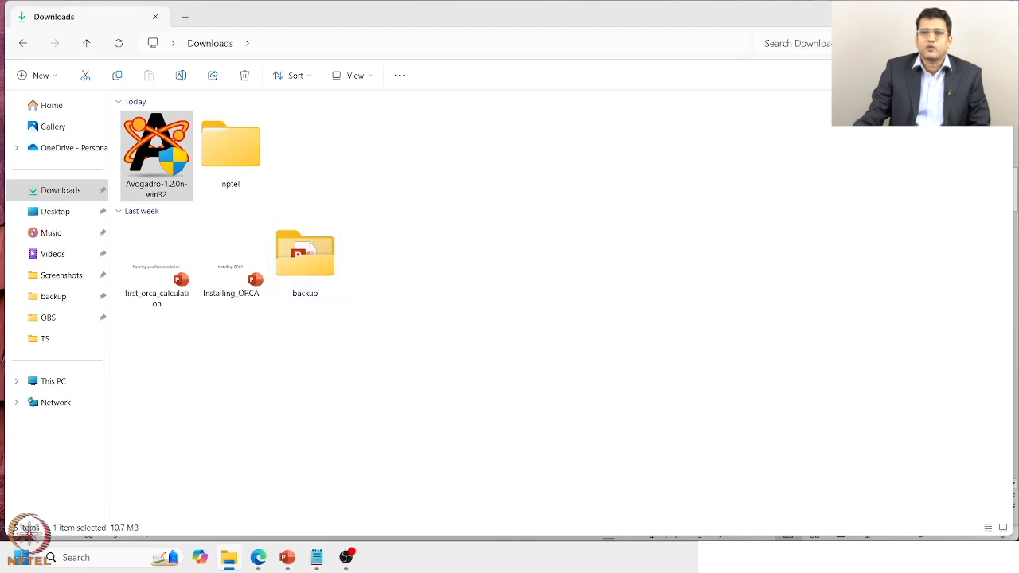
Minimize File Explorer, search Windows for avogadro, launch the Avogadro app and move its window higher on the screen.
{"action": "key", "text": "super+Down"}
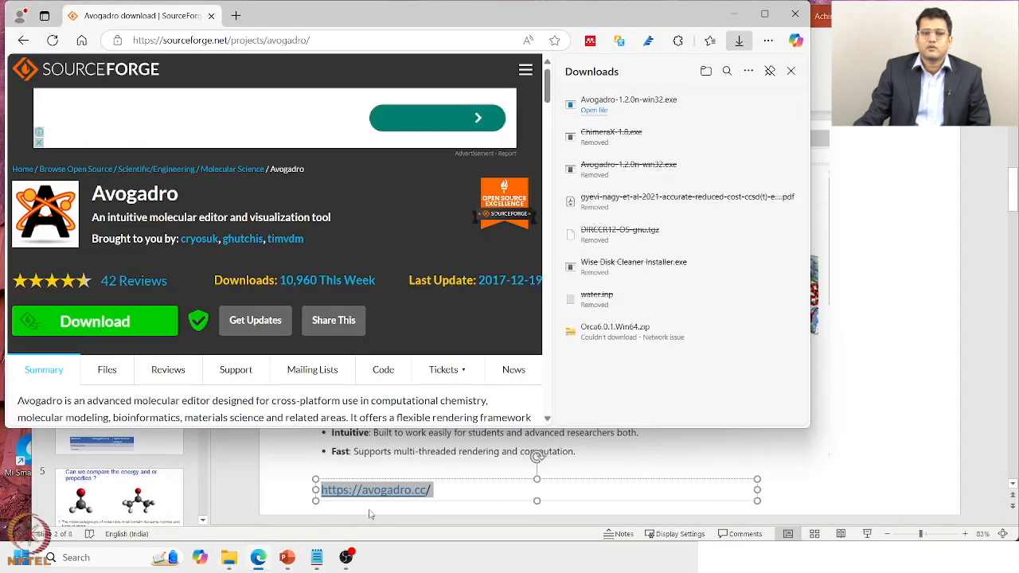
{"action": "left_click", "coordinate": [113, 556]}
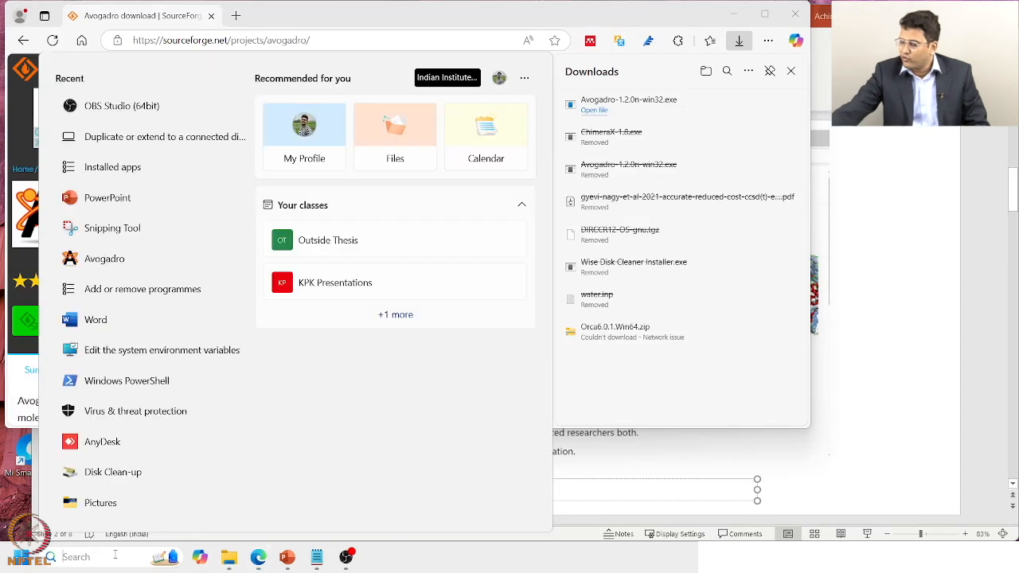
{"action": "type", "text": "avogadro"}
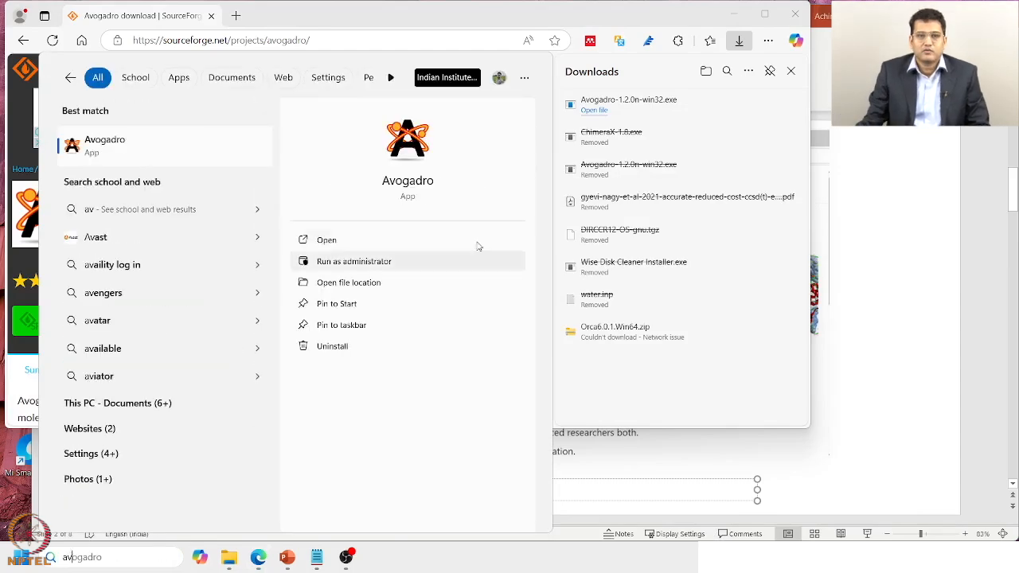
{"action": "left_click", "coordinate": [368, 242]}
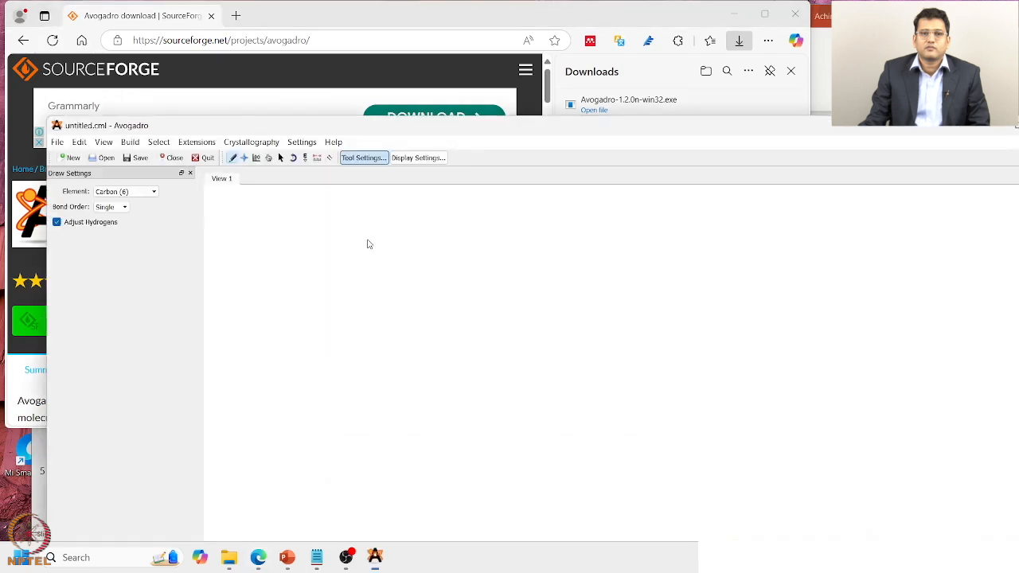
{"action": "left_click_drag", "start_coordinate": [432, 135], "coordinate": [401, 39]}
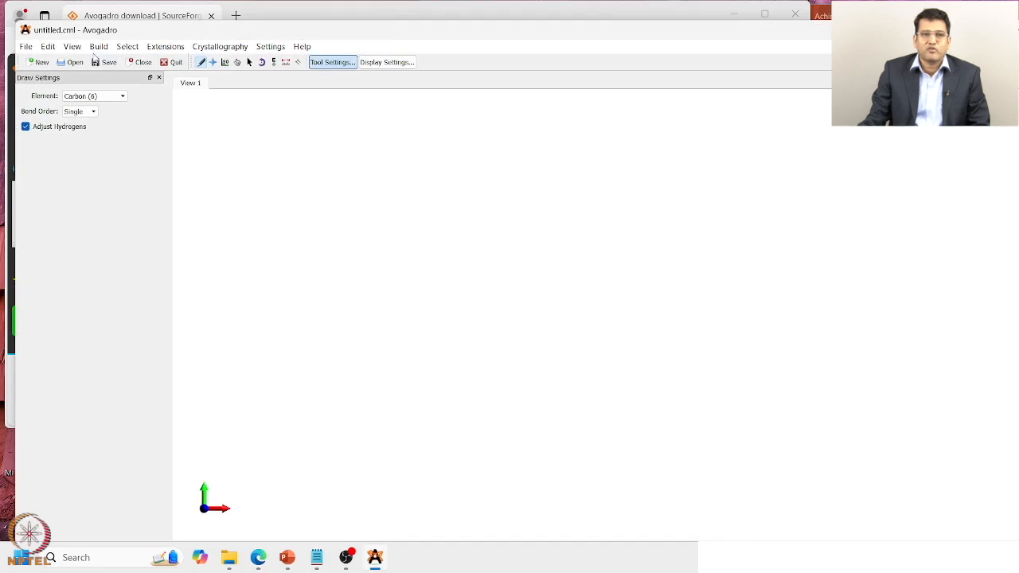
View the background colour choices for the molecule view without changing the colour.
{"action": "left_click", "coordinate": [77, 49]}
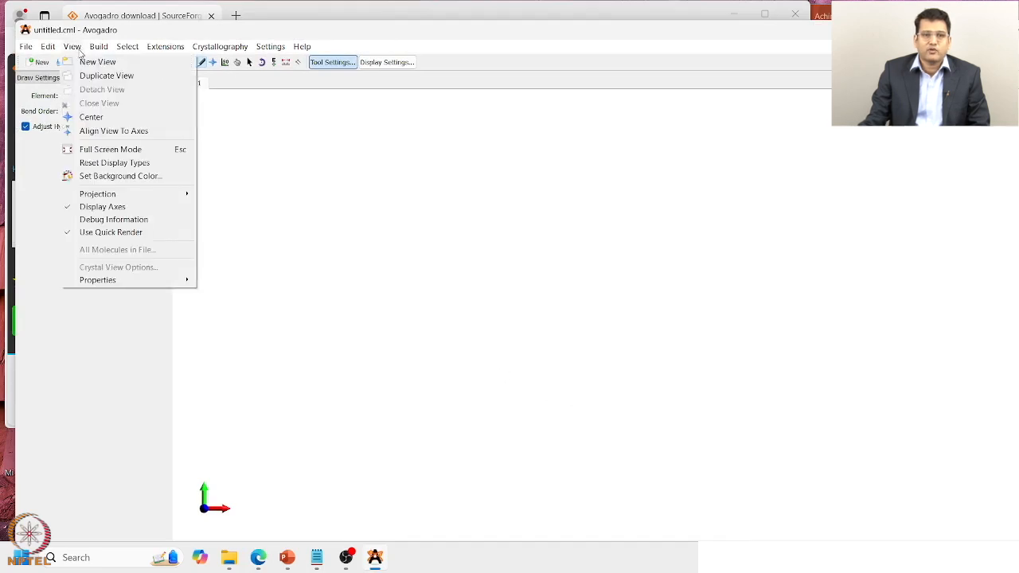
{"action": "left_click", "coordinate": [111, 176]}
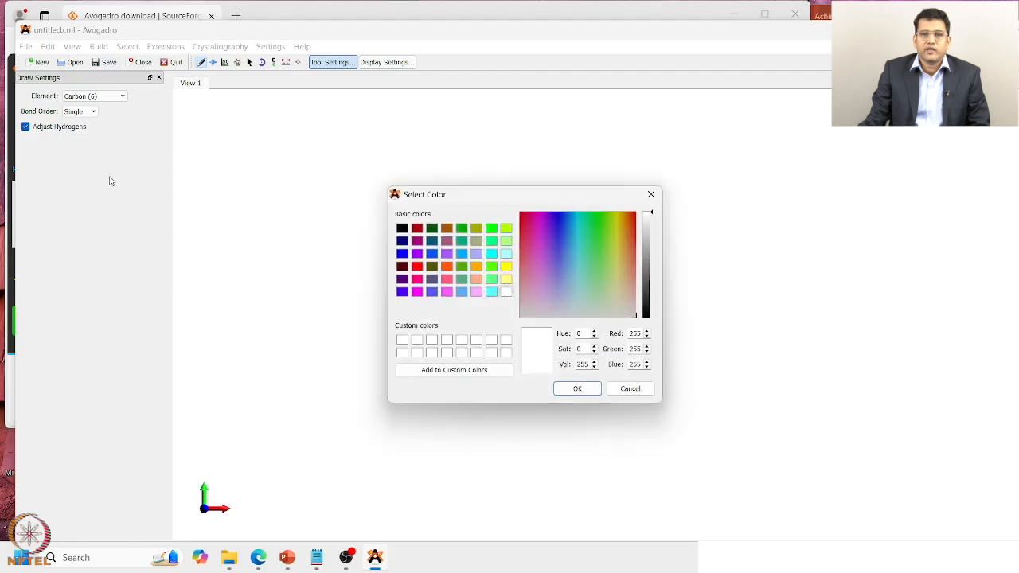
{"action": "left_click", "coordinate": [651, 196]}
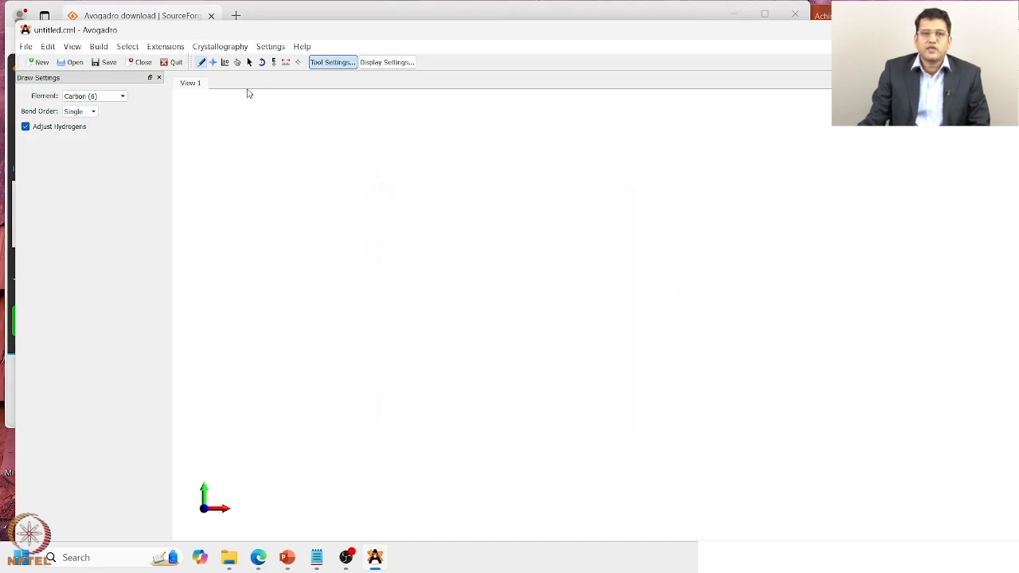
Draw a methane molecule by placing one single-bonded carbon atom with hydrogens adjusted automatically.
{"action": "left_click", "coordinate": [420, 232]}
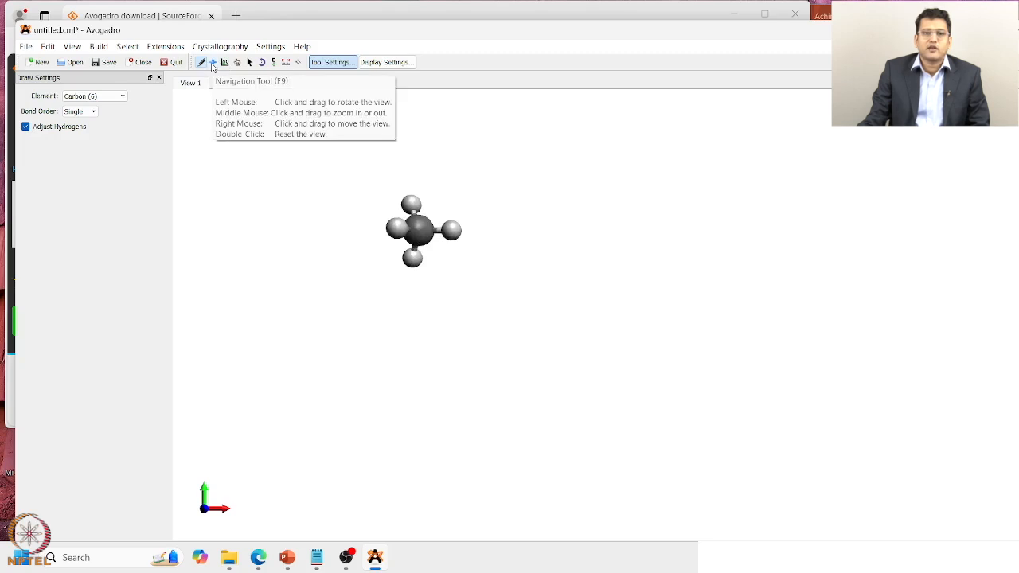
{"action": "left_click", "coordinate": [212, 63]}
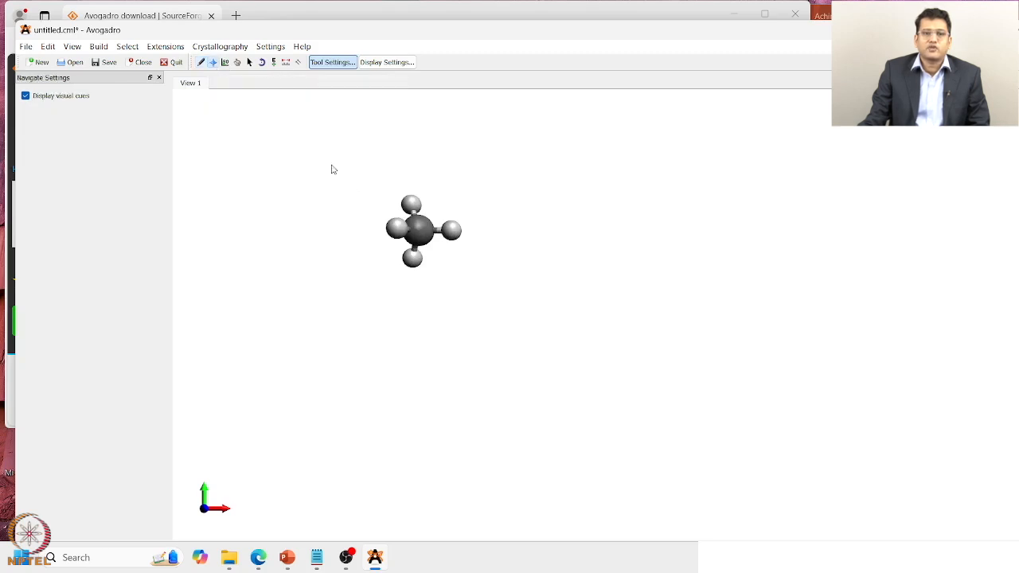
{"action": "scroll", "coordinate": [448, 246], "scroll_direction": "up", "scroll_amount": 3}
{"action": "scroll", "coordinate": [449, 244], "scroll_direction": "down", "scroll_amount": 4}
{"action": "scroll", "coordinate": [448, 244], "scroll_direction": "up", "scroll_amount": 5}
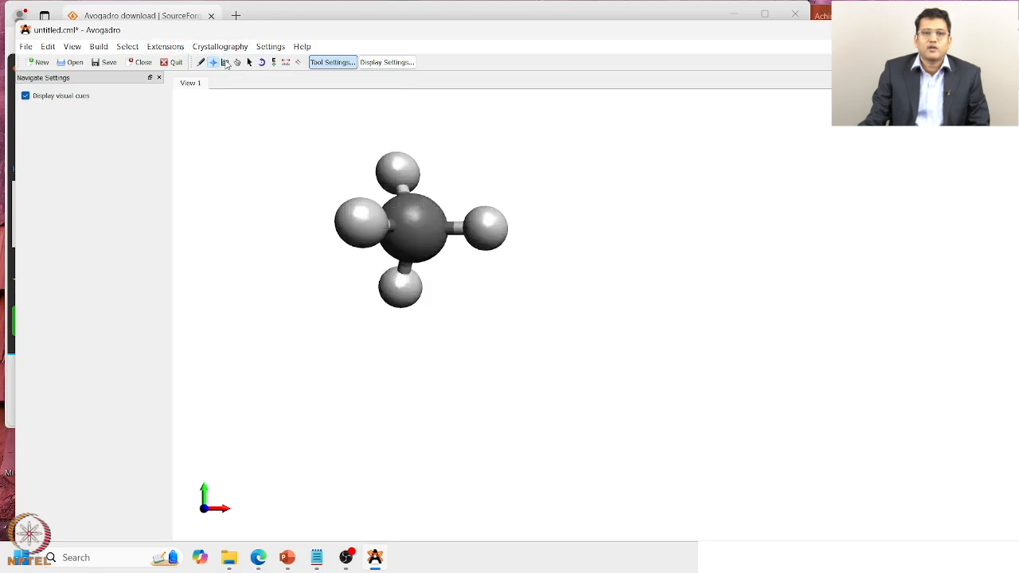
Replace one hydrogen of the methane with a carbon atom using the Draw tool to build ethane.
{"action": "left_click", "coordinate": [224, 63]}
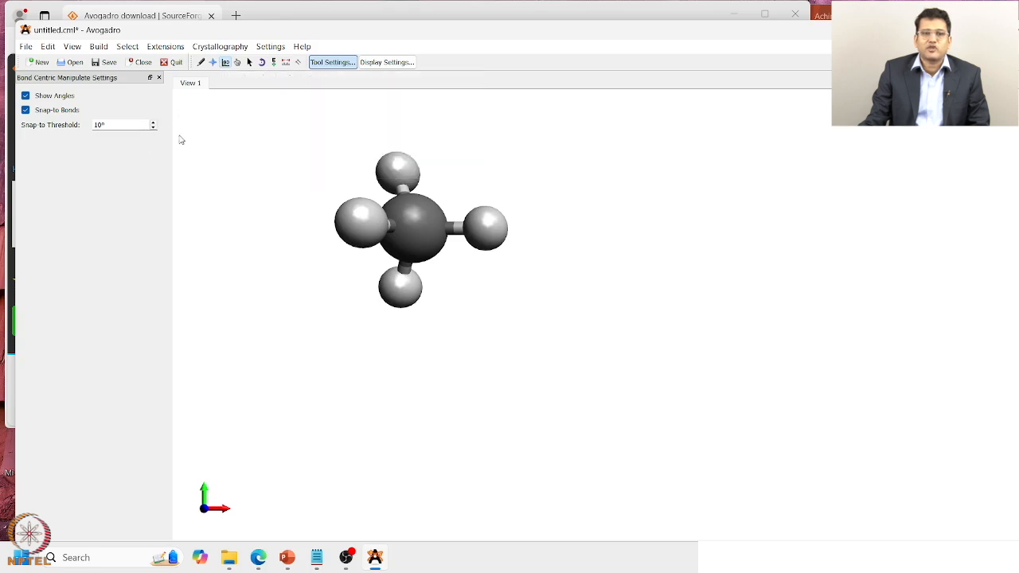
{"action": "left_click", "coordinate": [200, 63]}
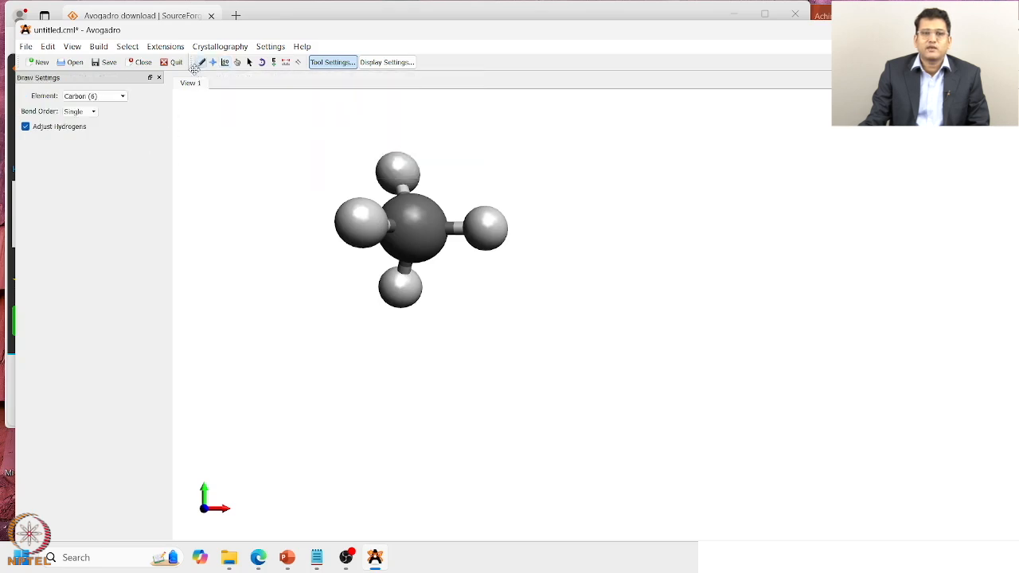
{"action": "left_click", "coordinate": [486, 233]}
{"action": "mouse_move", "coordinate": [486, 232]}
{"action": "left_mouse_down"}
{"action": "mouse_move", "coordinate": [544, 234]}
{"action": "mouse_move", "coordinate": [488, 232]}
{"action": "left_mouse_up"}
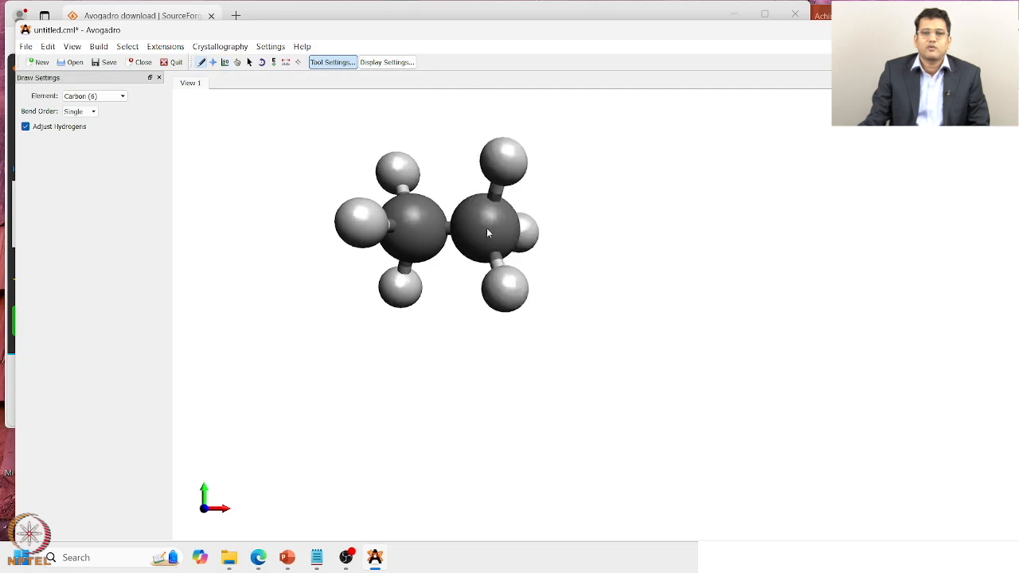
Set the drawing element to Chlorine (17) and replace one hydrogen on each carbon with chlorine to form 1,2-dichloroethane.
{"action": "left_click", "coordinate": [100, 97]}
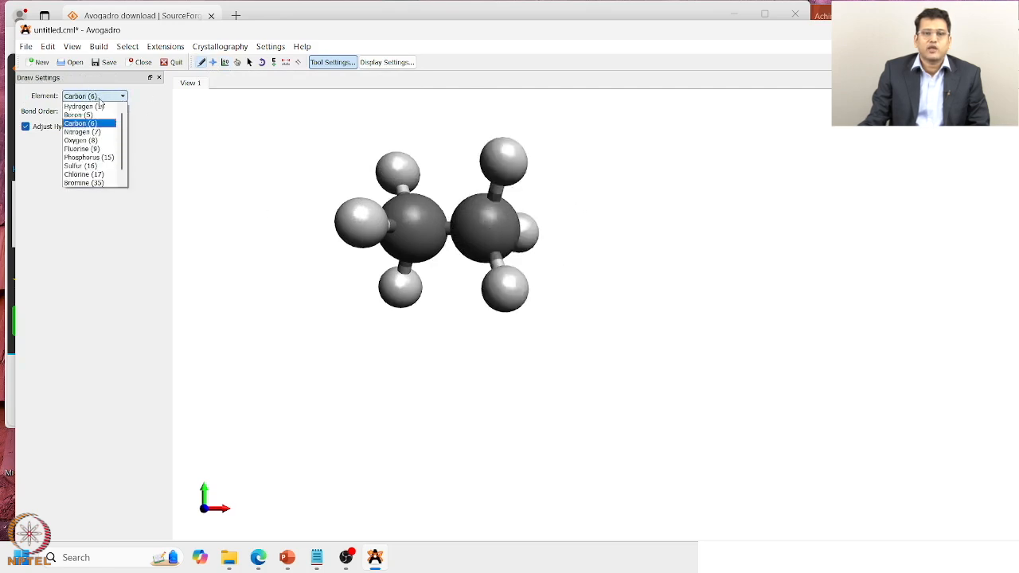
{"action": "left_click", "coordinate": [96, 174]}
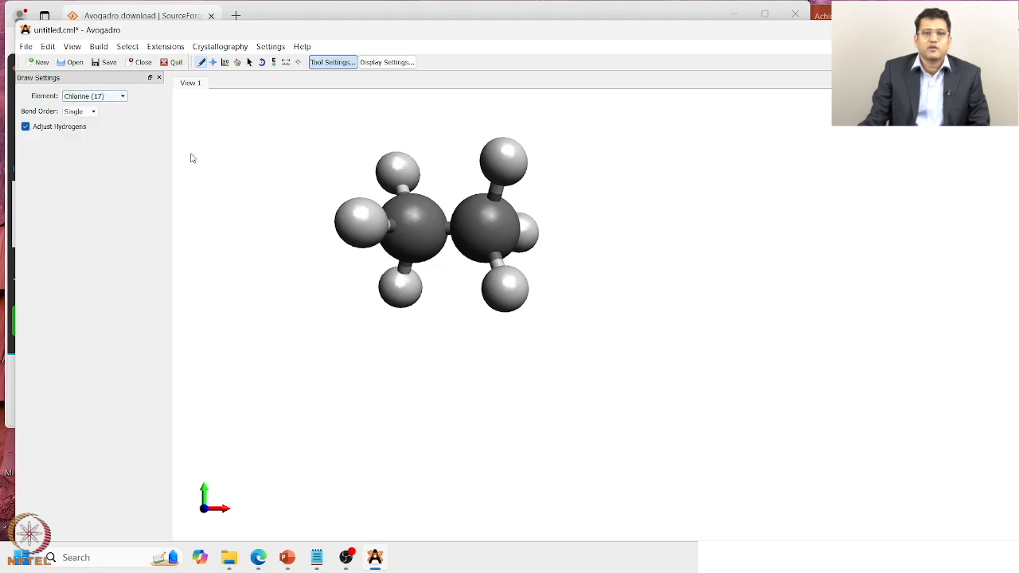
{"action": "left_click", "coordinate": [364, 226]}
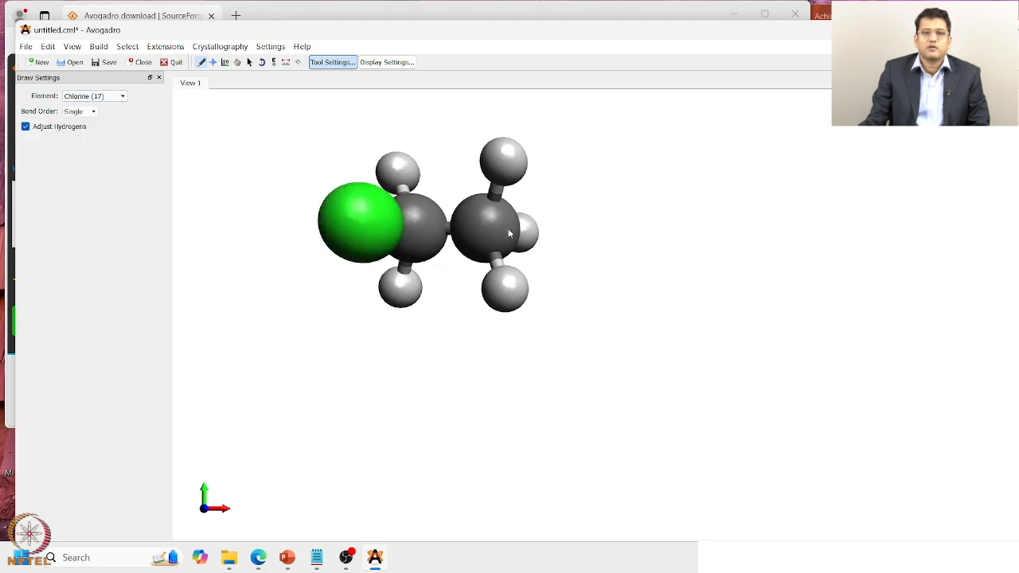
{"action": "left_click", "coordinate": [535, 235]}
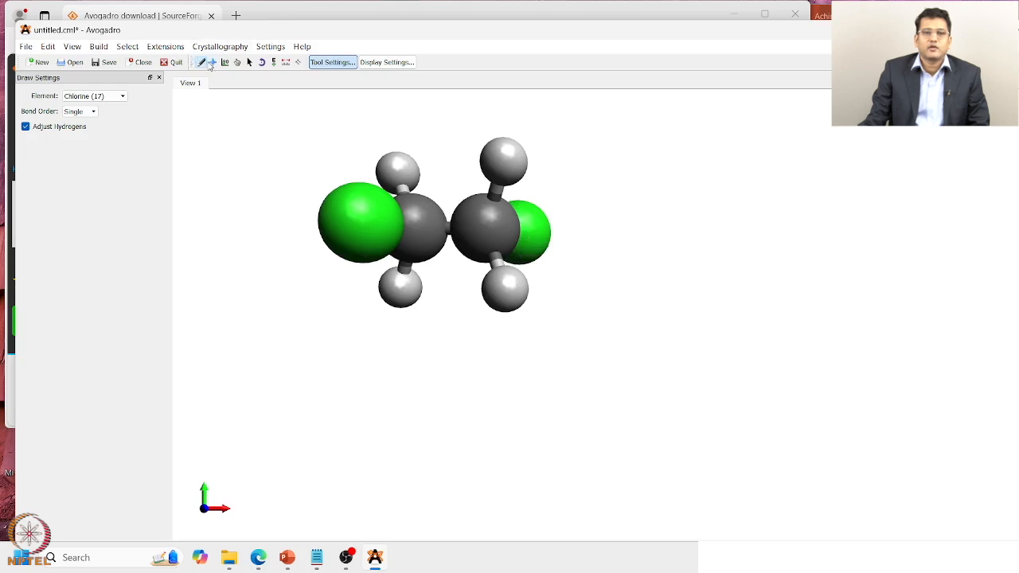
Reset the view of the 1,2-dichloroethane with the Navigate tool and enlarge the molecule for inspection.
{"action": "left_click", "coordinate": [211, 63]}
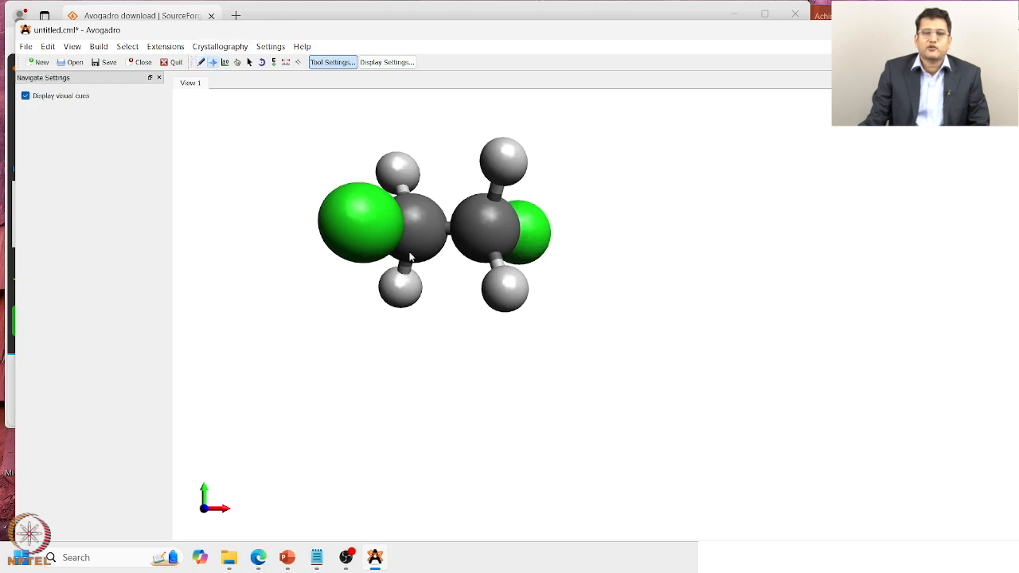
{"action": "scroll", "coordinate": [444, 278], "scroll_direction": "up", "scroll_amount": 3}
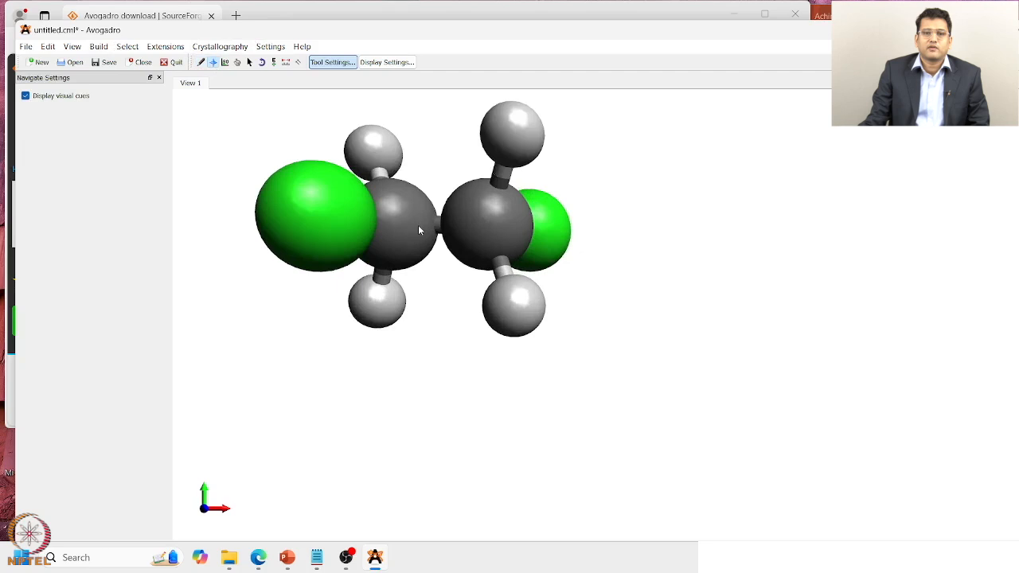
{"action": "double_click", "coordinate": [439, 224]}
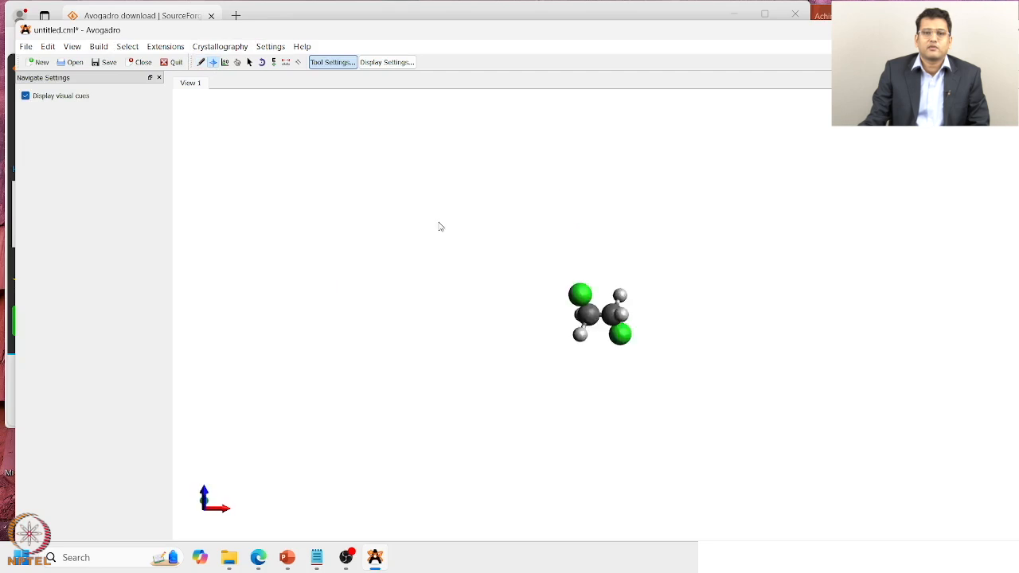
{"action": "scroll", "coordinate": [380, 148], "scroll_direction": "up", "scroll_amount": 3}
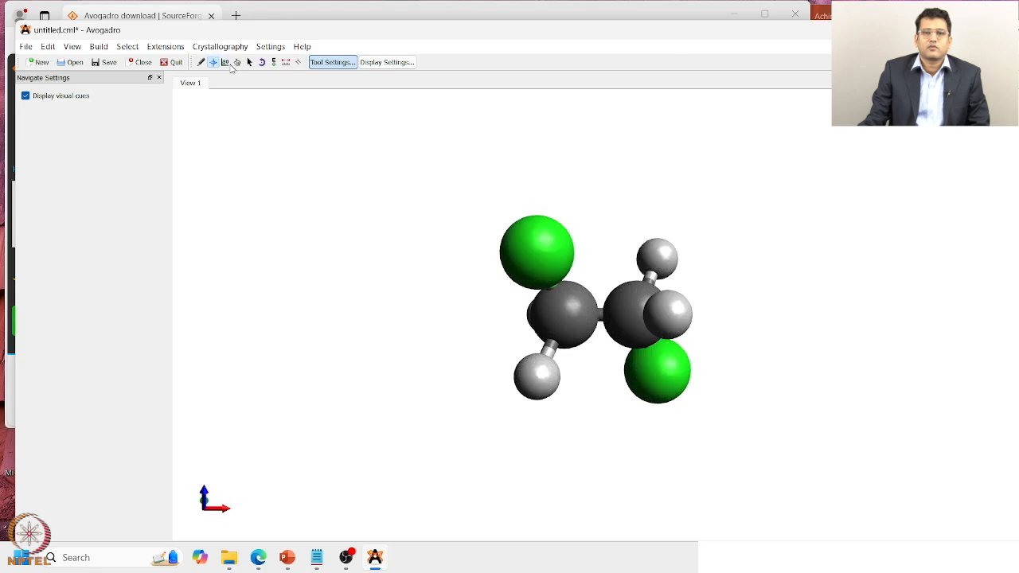
Rotate one CH2Cl group about the carbon–carbon bond with the Bond Centric Manipulate tool until both chlorines eclipse each other.
{"action": "left_click", "coordinate": [227, 63]}
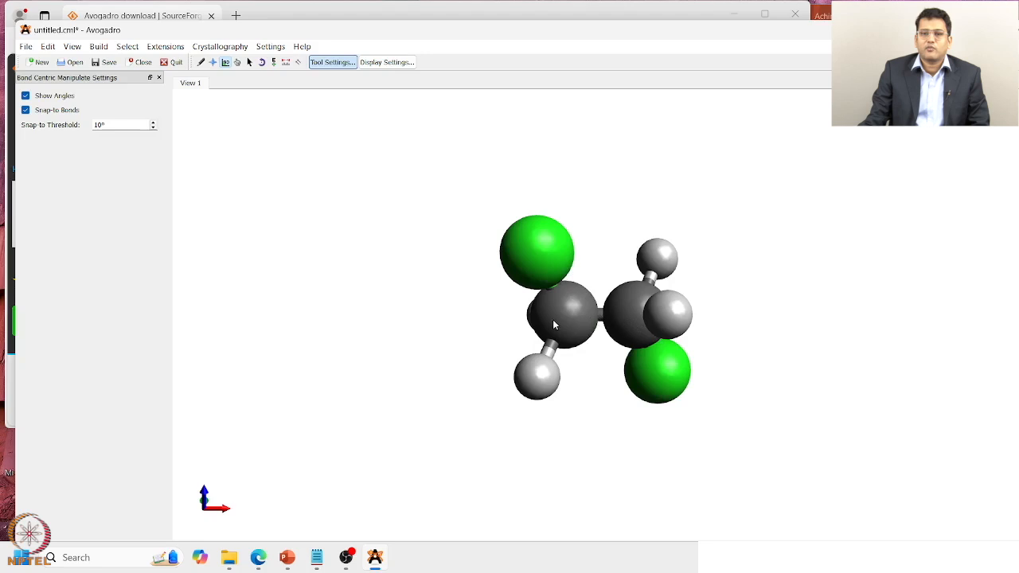
{"action": "left_click", "coordinate": [588, 314]}
{"action": "scroll", "coordinate": [602, 322], "scroll_direction": "up", "scroll_amount": 5}
{"action": "left_click", "coordinate": [602, 321]}
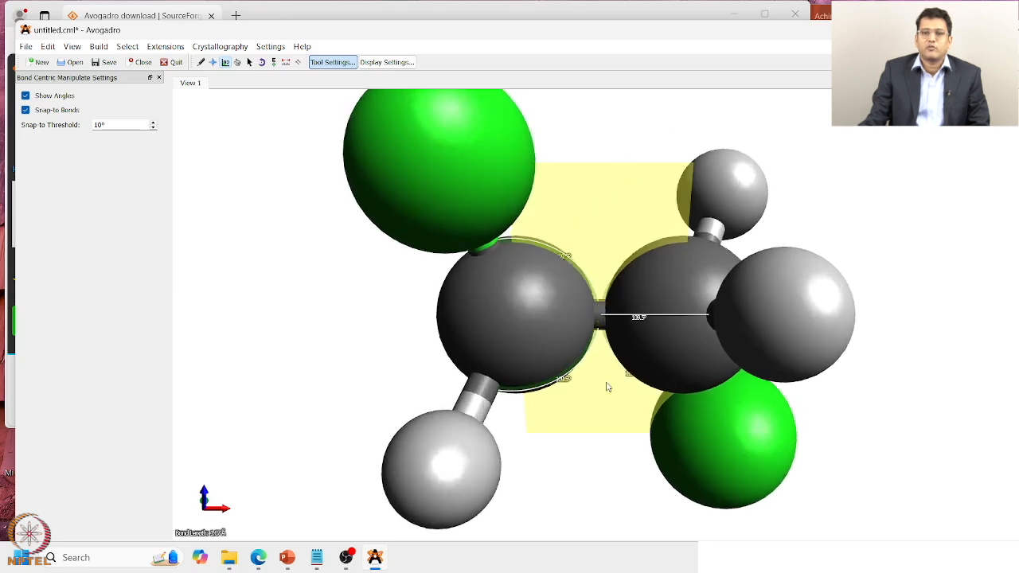
{"action": "scroll", "coordinate": [599, 406], "scroll_direction": "up", "scroll_amount": 1}
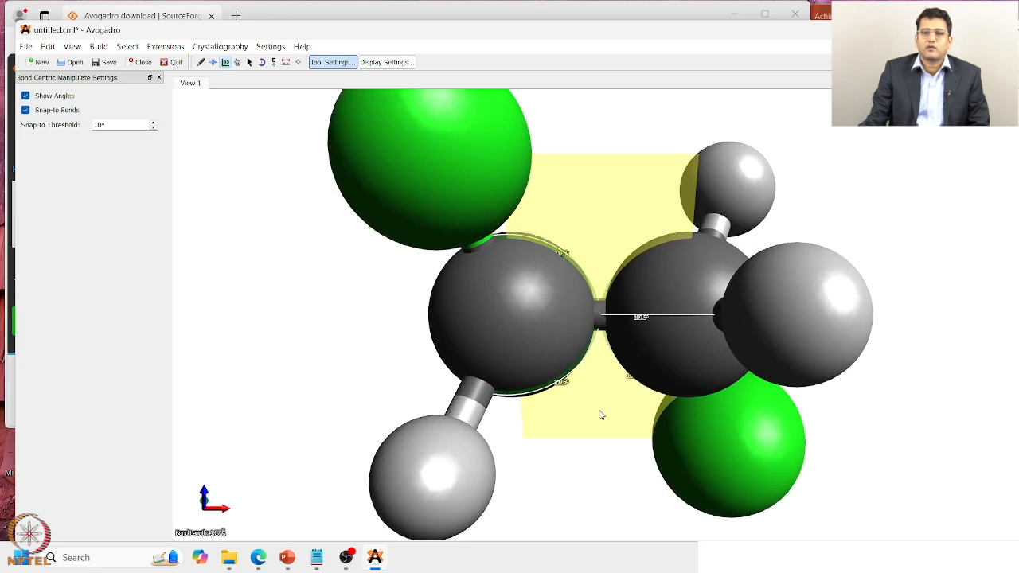
{"action": "left_click_drag", "start_coordinate": [619, 430], "coordinate": [669, 289]}
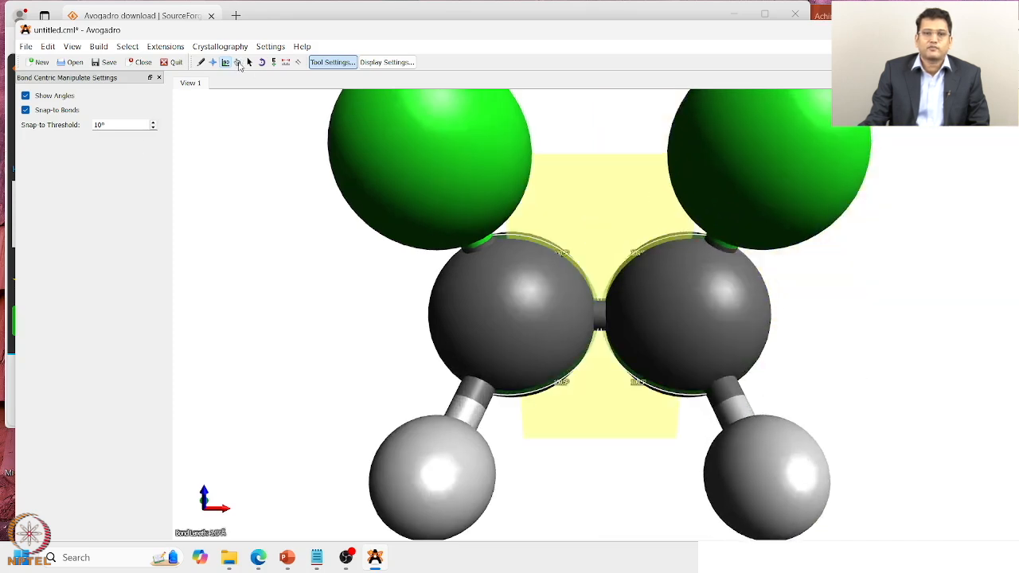
Delete the chlorine atom on the left carbon using the Selection tool in Atom/Bond mode, and undo the deletion.
{"action": "left_click", "coordinate": [238, 63]}
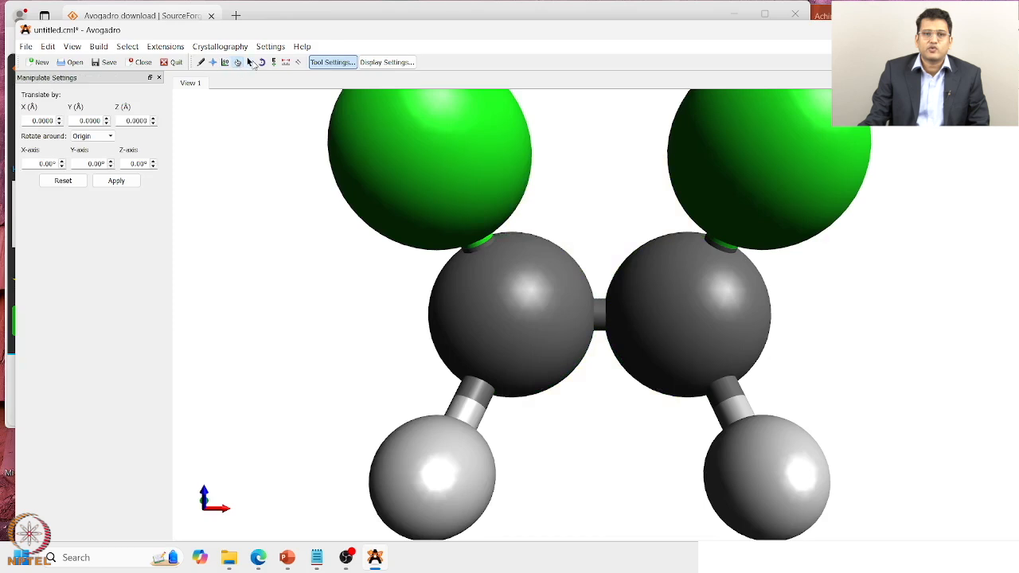
{"action": "left_click", "coordinate": [249, 62]}
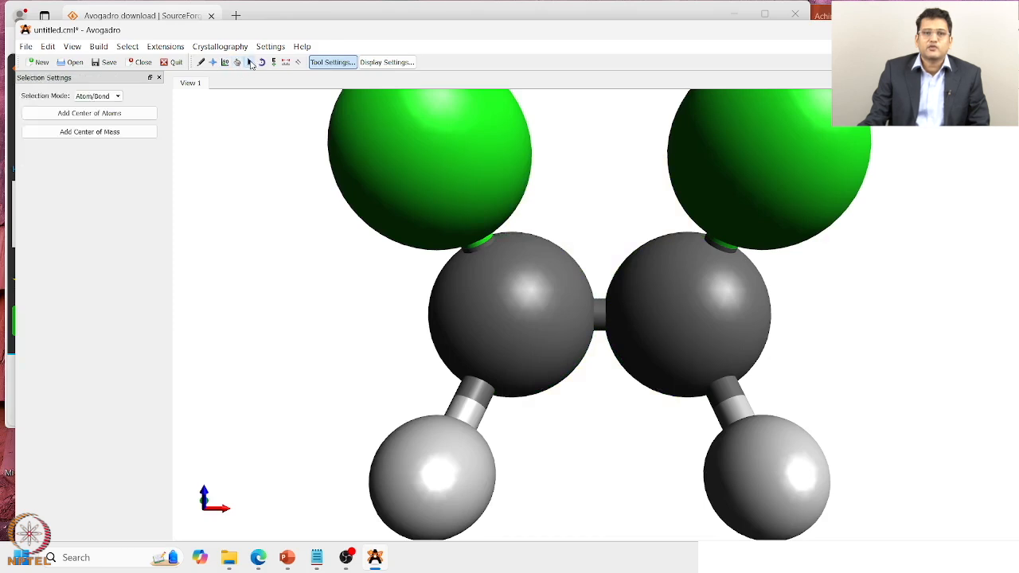
{"action": "left_click", "coordinate": [419, 175]}
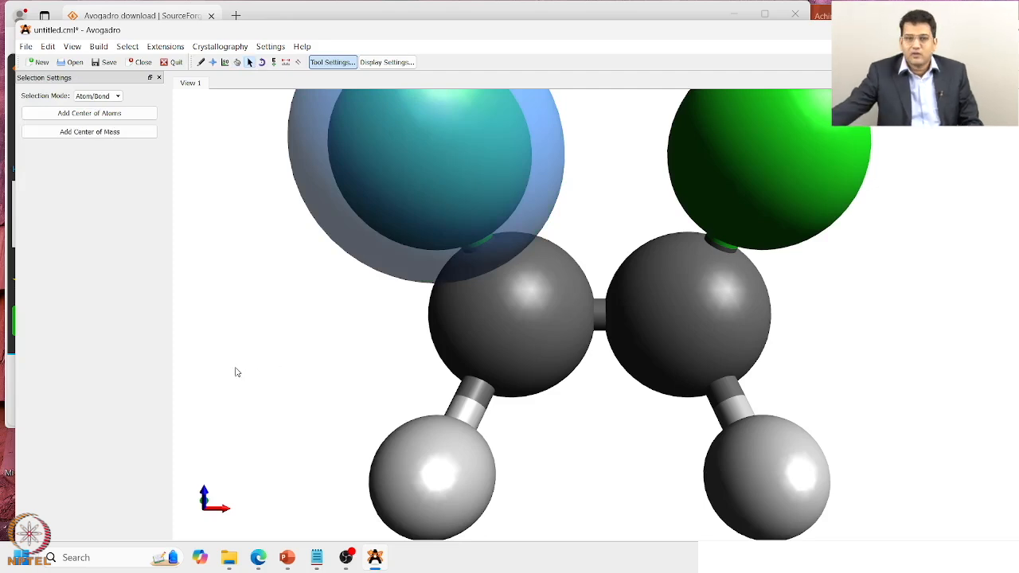
{"action": "key", "text": "Delete"}
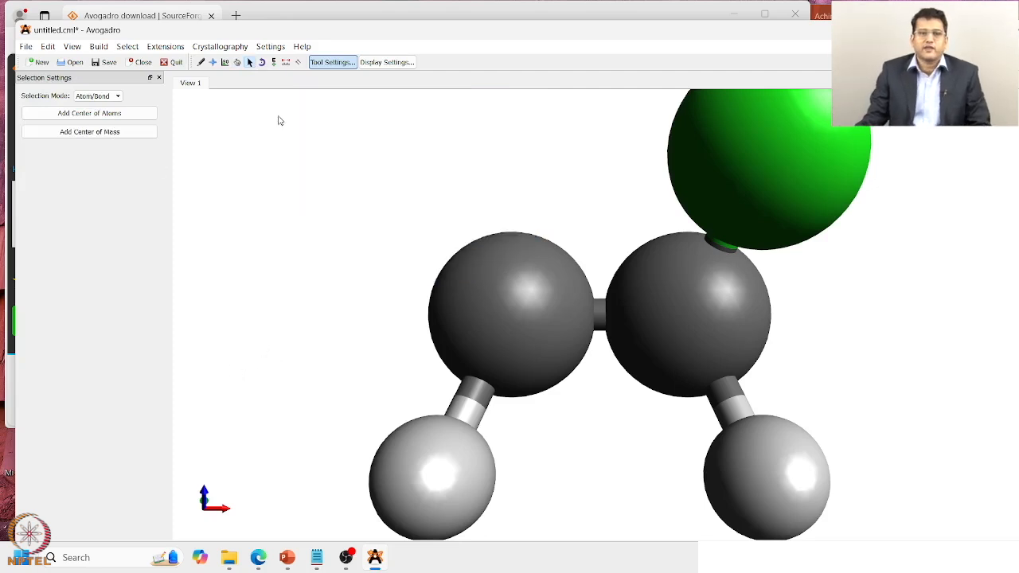
{"action": "left_click", "coordinate": [51, 47]}
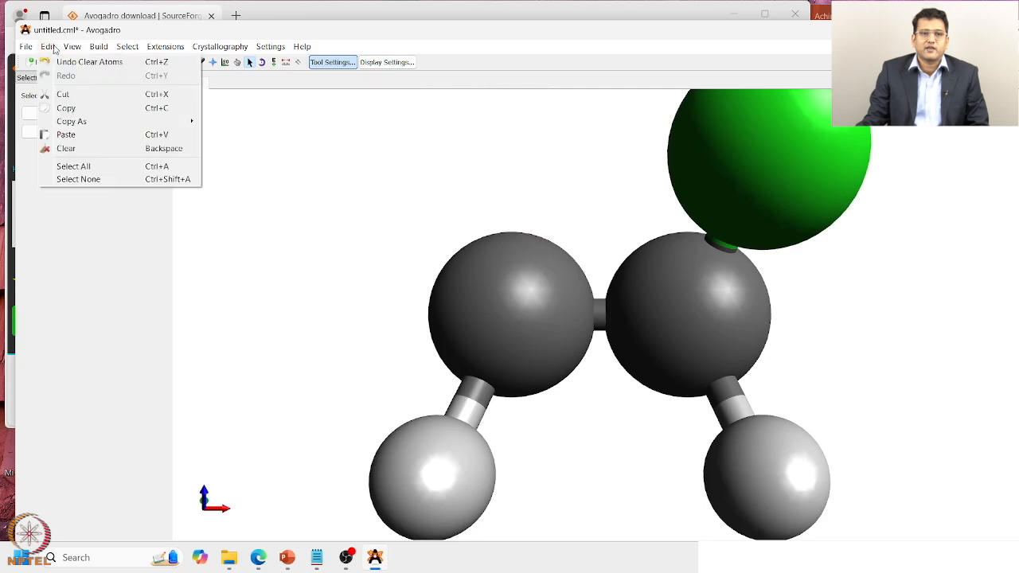
{"action": "left_click", "coordinate": [68, 63]}
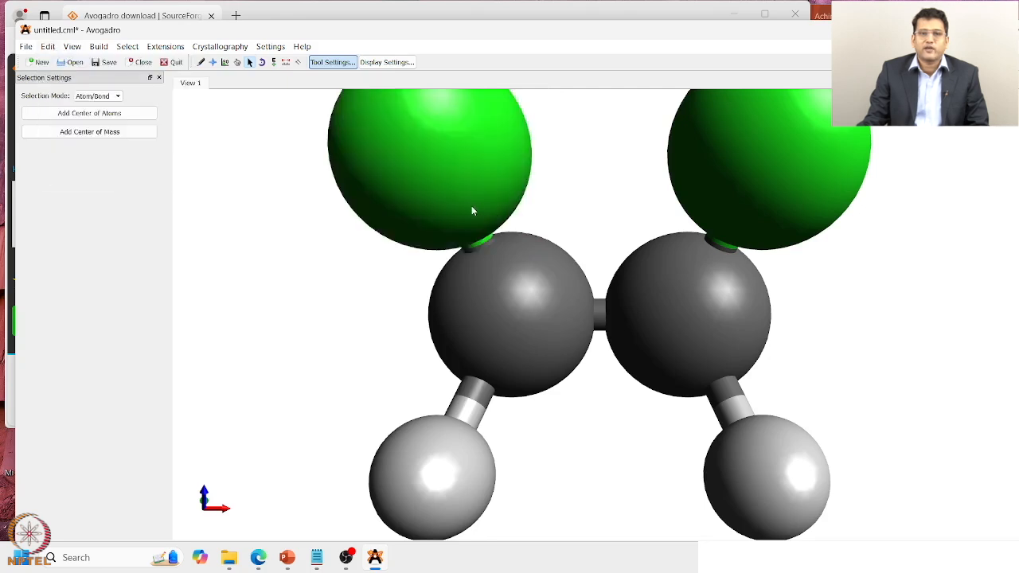
Spin the molecule automatically around the x and y axes with the AutoRotate tool, and stop the rotation.
{"action": "left_click", "coordinate": [263, 64]}
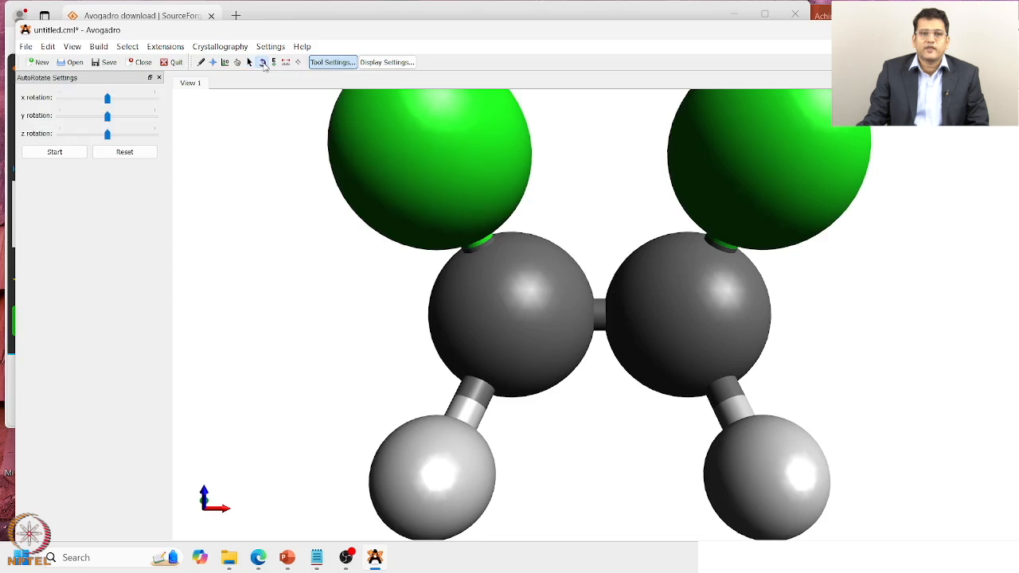
{"action": "left_click", "coordinate": [47, 154]}
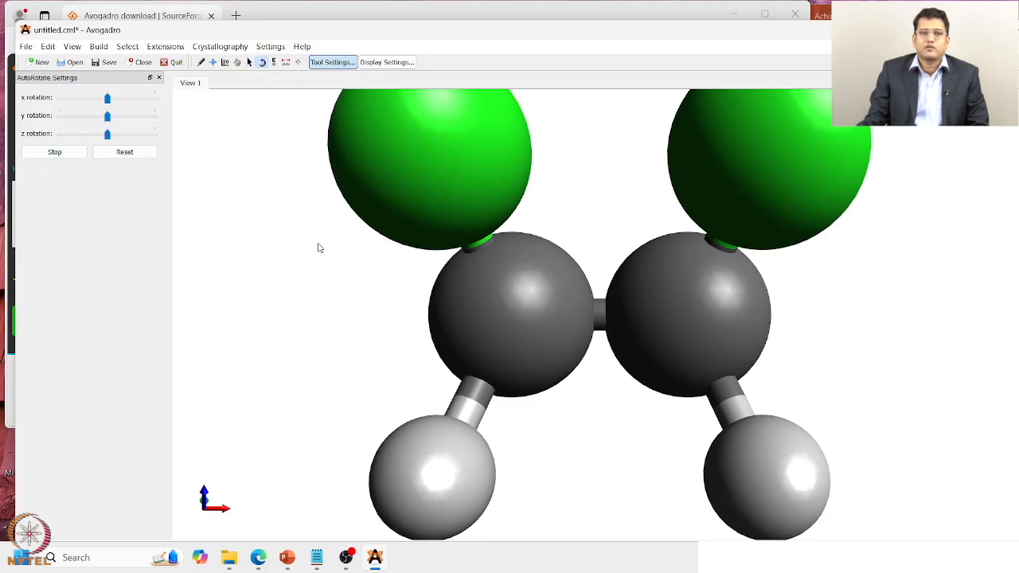
{"action": "scroll", "coordinate": [319, 247], "scroll_direction": "down", "scroll_amount": 5}
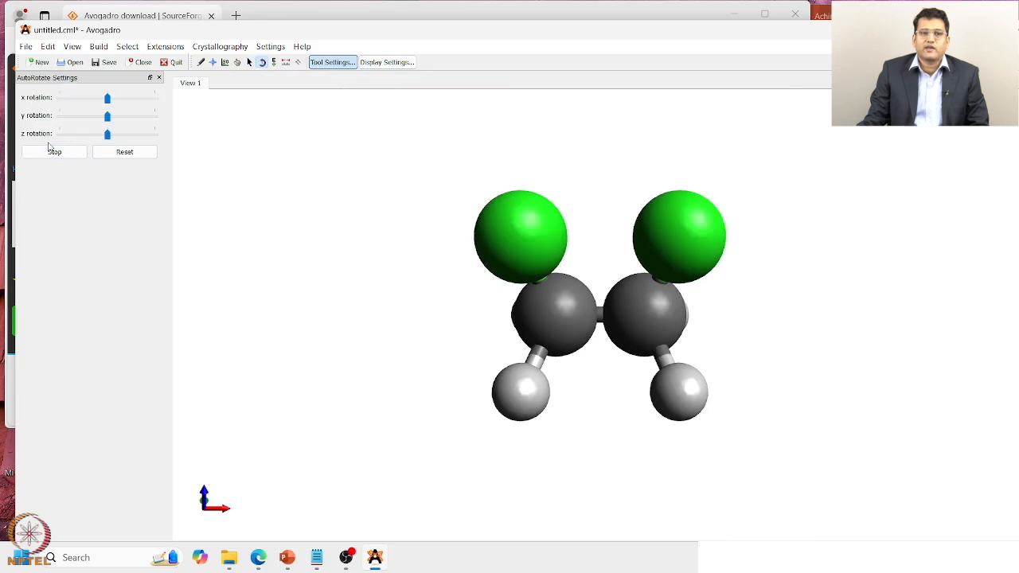
{"action": "left_click_drag", "start_coordinate": [599, 256], "coordinate": [547, 225]}
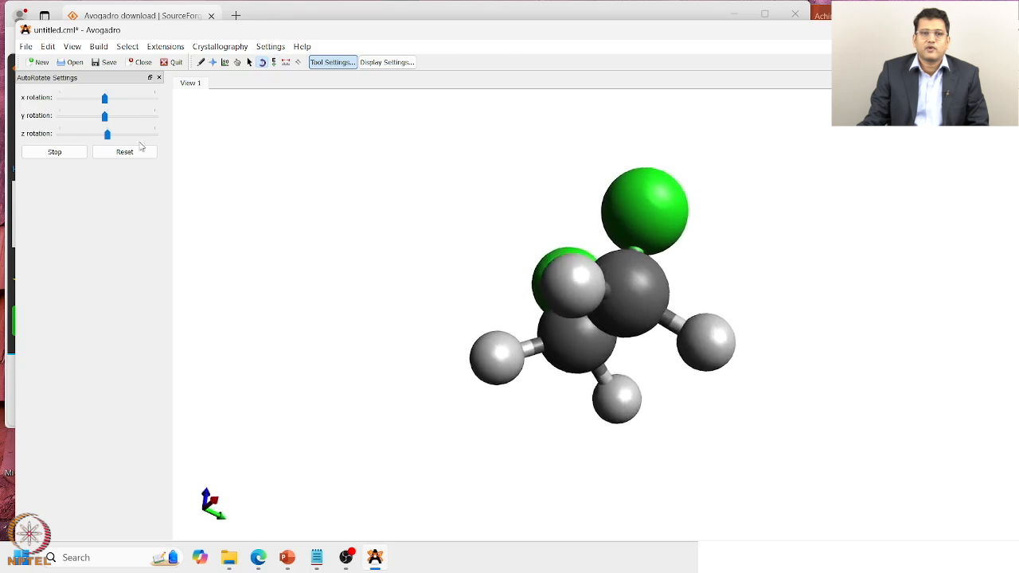
{"action": "left_click", "coordinate": [55, 153]}
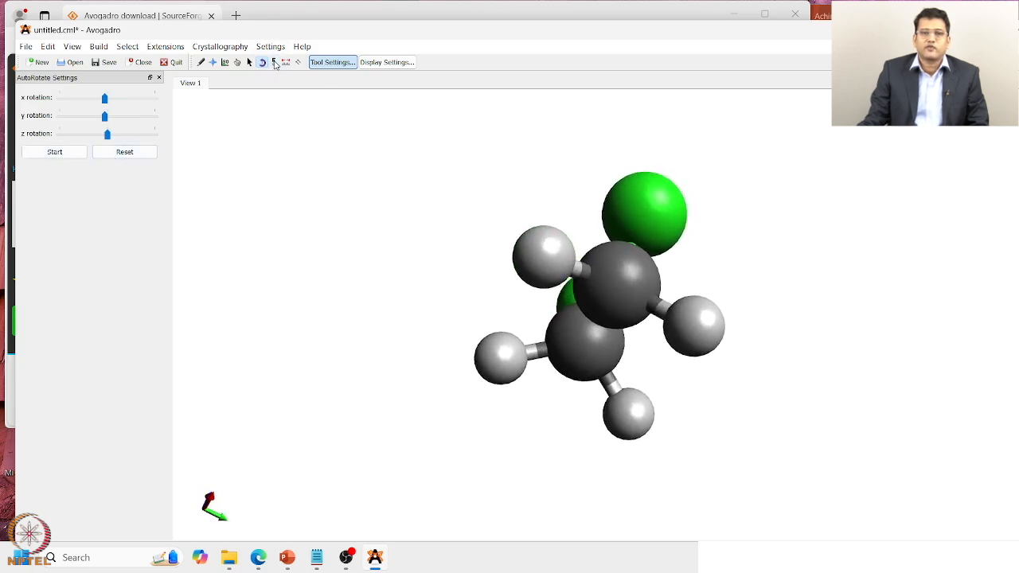
Start auto-optimization of the molecule's geometry with the UFF force field, 4 steps per update and the Steepest Descent algorithm.
{"action": "left_click", "coordinate": [275, 63]}
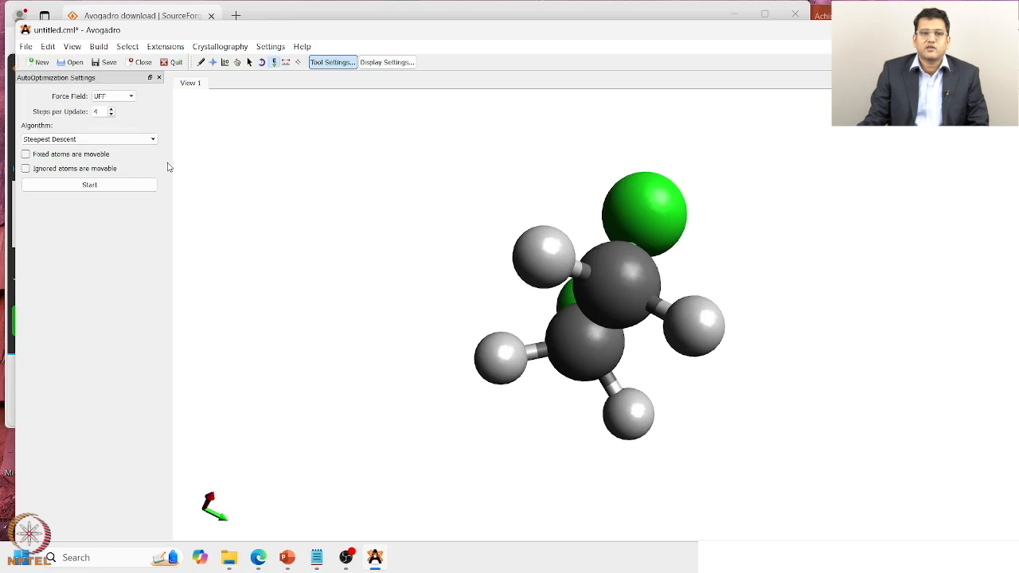
{"action": "left_click", "coordinate": [139, 185]}
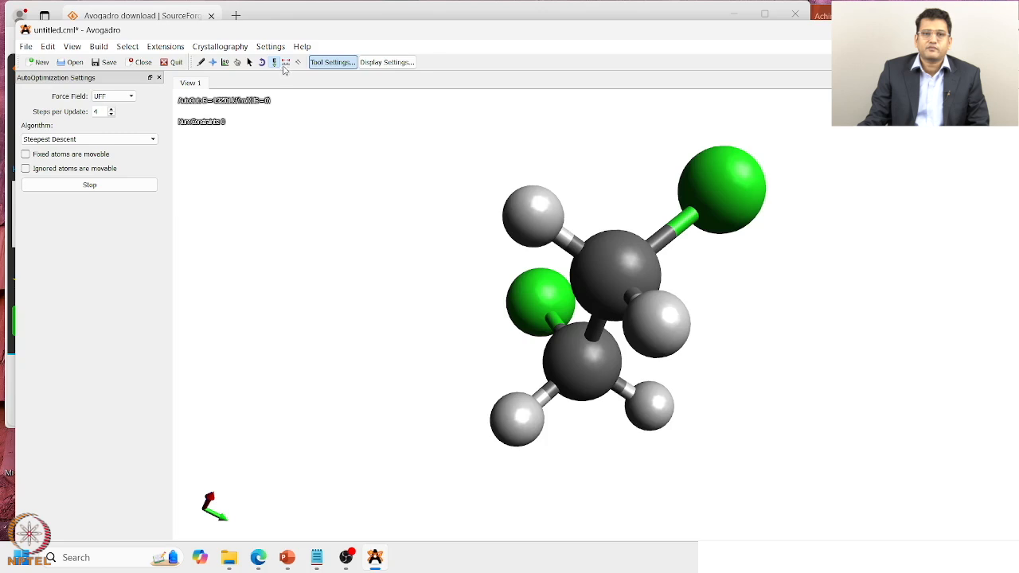
Select both carbon atoms together and activate the Measure tool to try measuring between them.
{"action": "left_click", "coordinate": [286, 63]}
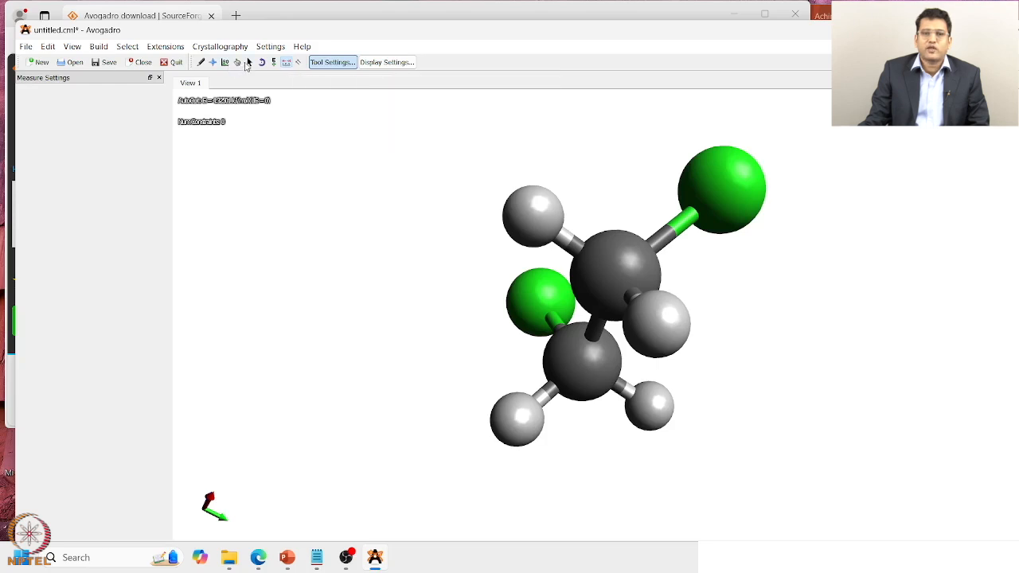
{"action": "left_click", "coordinate": [247, 63]}
{"action": "left_click", "coordinate": [576, 368]}
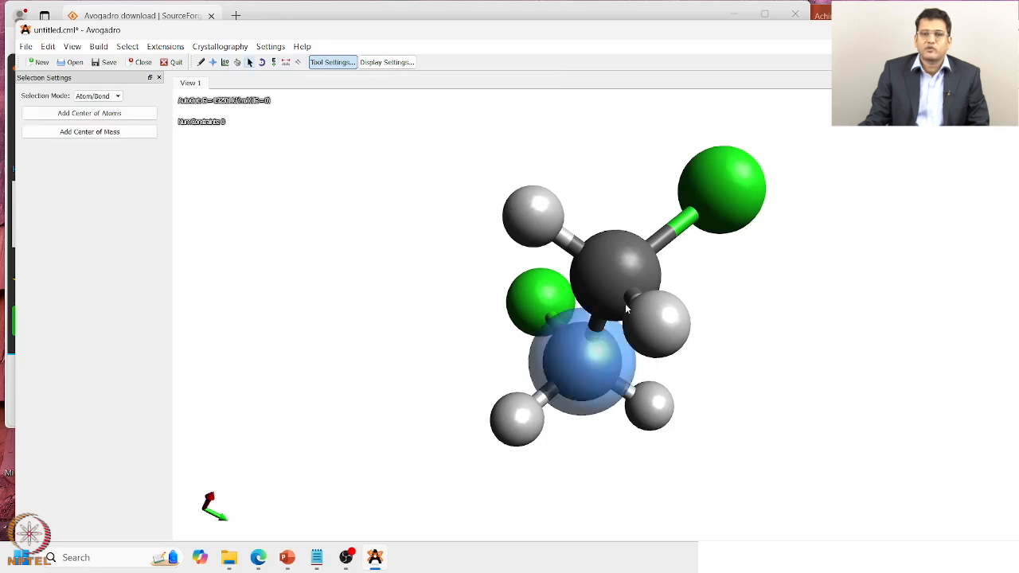
{"action": "left_click", "coordinate": [602, 284]}
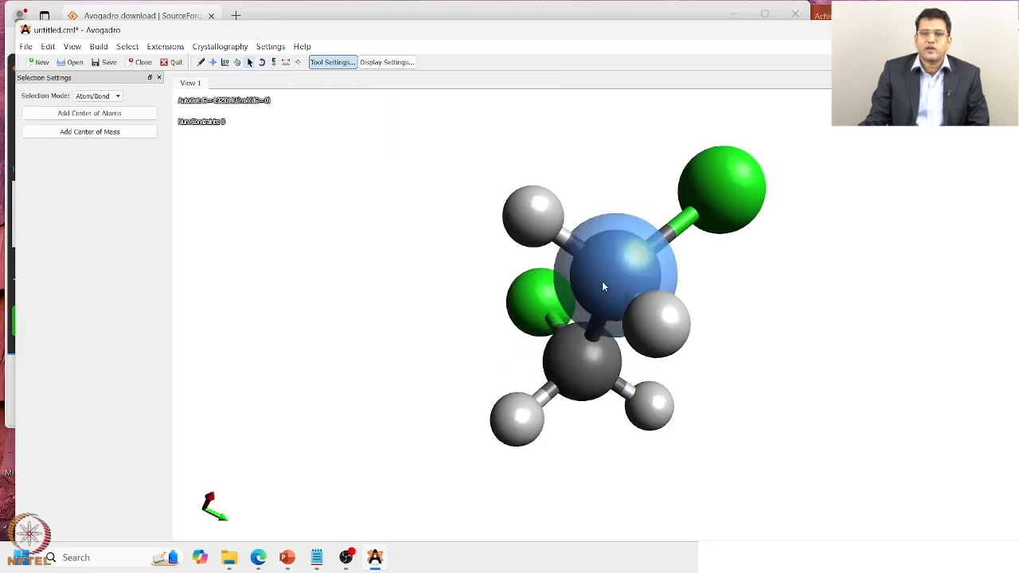
{"action": "left_click", "coordinate": [590, 360], "text": "shift"}
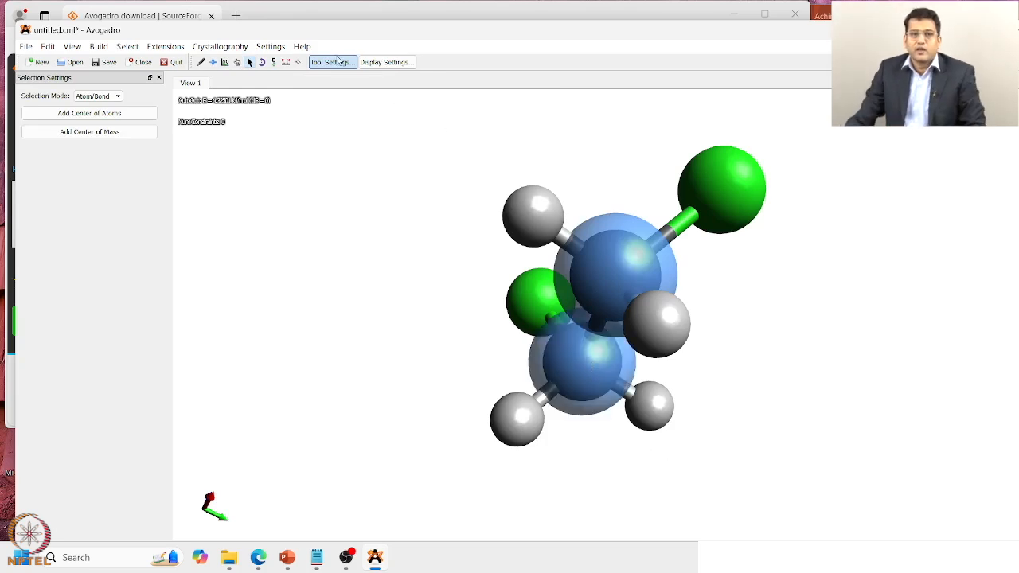
{"action": "left_click", "coordinate": [286, 63]}
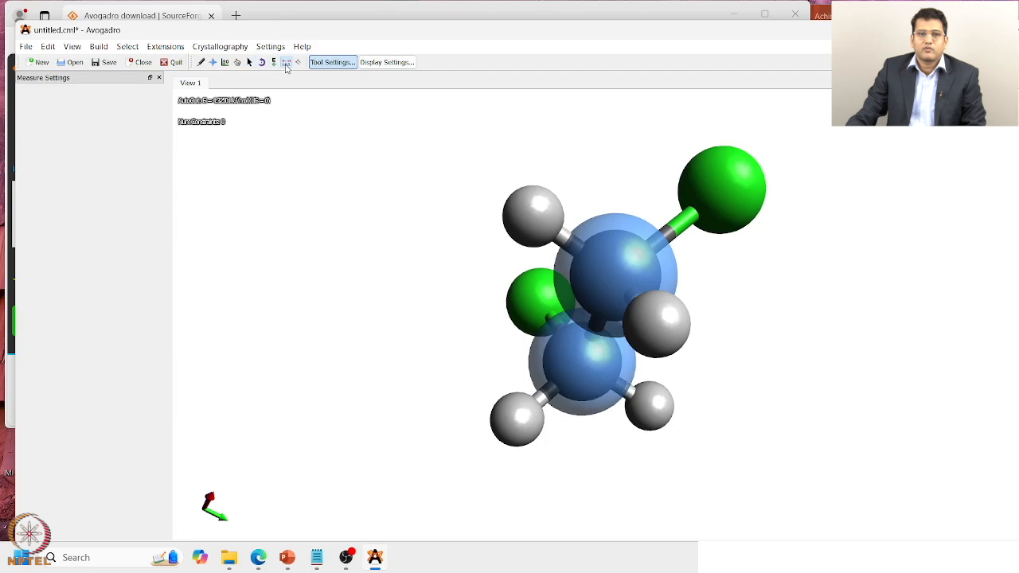
{"action": "scroll", "coordinate": [325, 207], "scroll_direction": "up", "scroll_amount": 5}
{"action": "scroll", "coordinate": [327, 213], "scroll_direction": "down", "scroll_amount": 4}
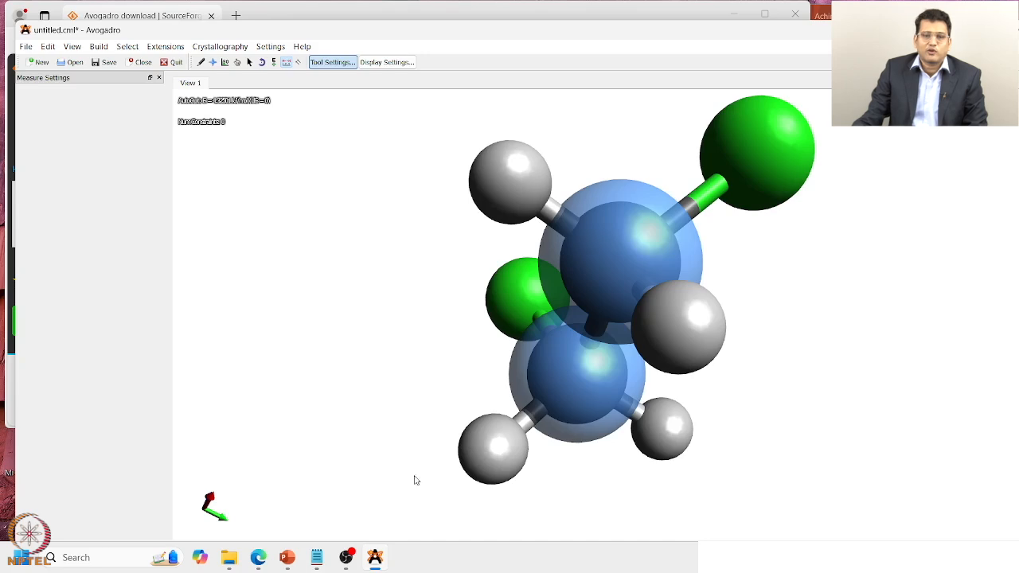
{"action": "left_click", "coordinate": [287, 558]}
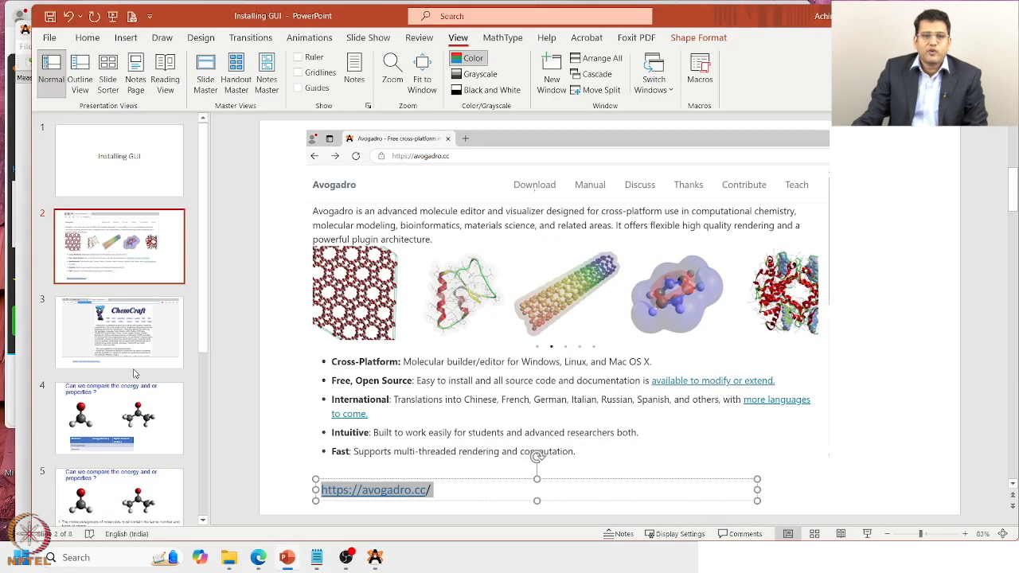
{"action": "left_click", "coordinate": [90, 335]}
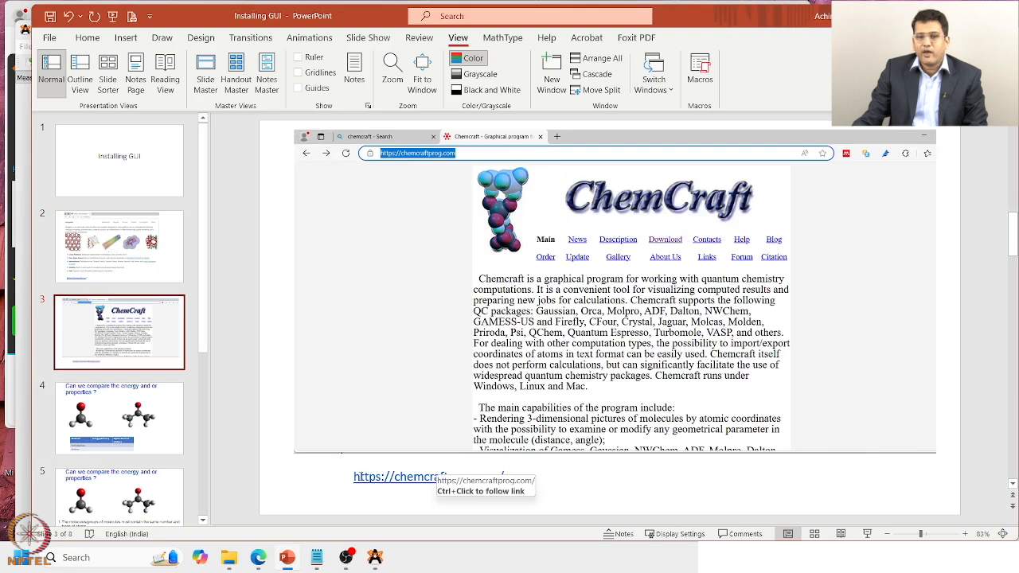
{"action": "left_click_drag", "start_coordinate": [353, 476], "coordinate": [514, 483]}
{"action": "right_click", "coordinate": [476, 483]}
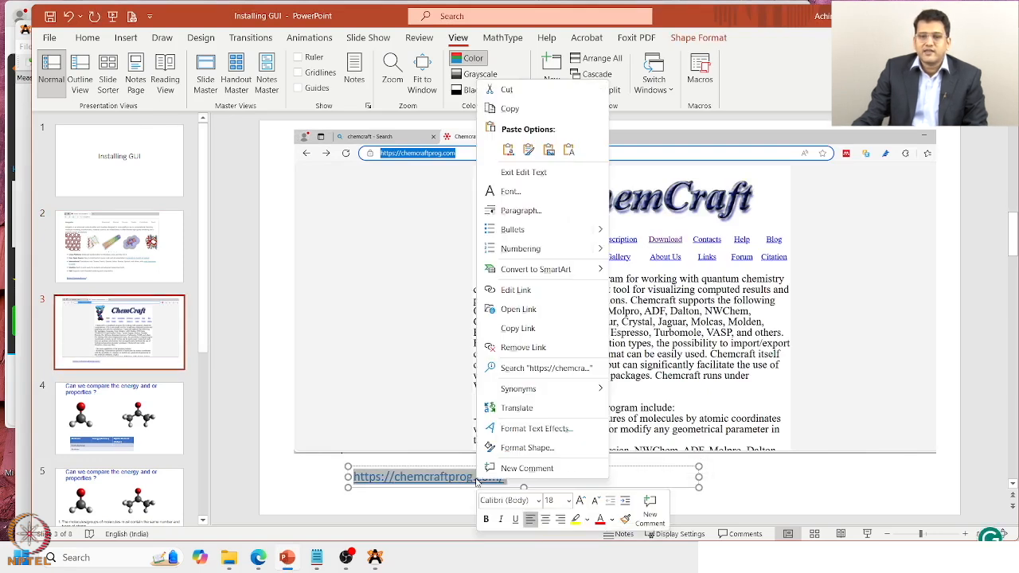
{"action": "left_click", "coordinate": [515, 113]}
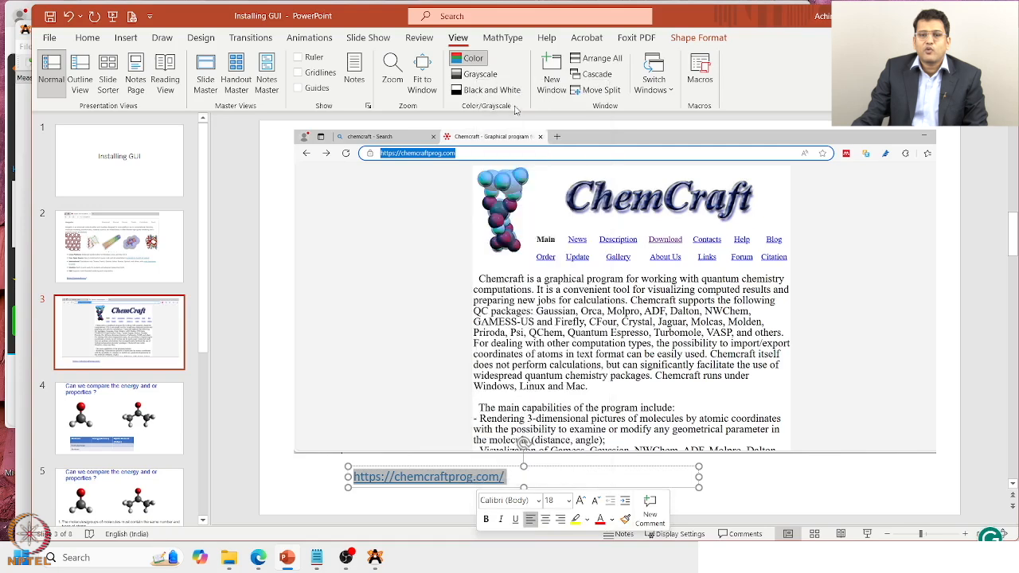
{"action": "mouse_move", "coordinate": [271, 561]}
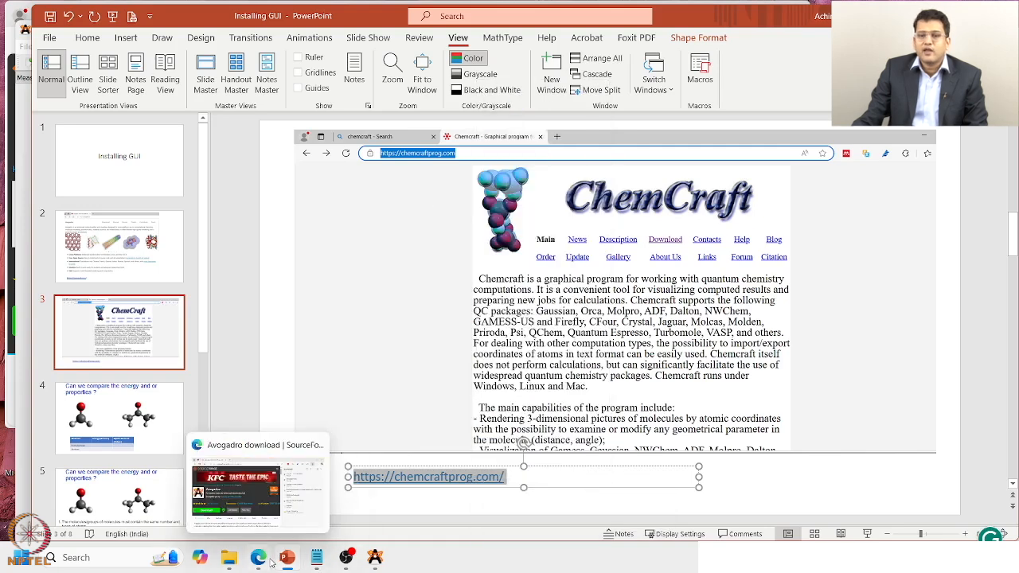
{"action": "left_click", "coordinate": [243, 514]}
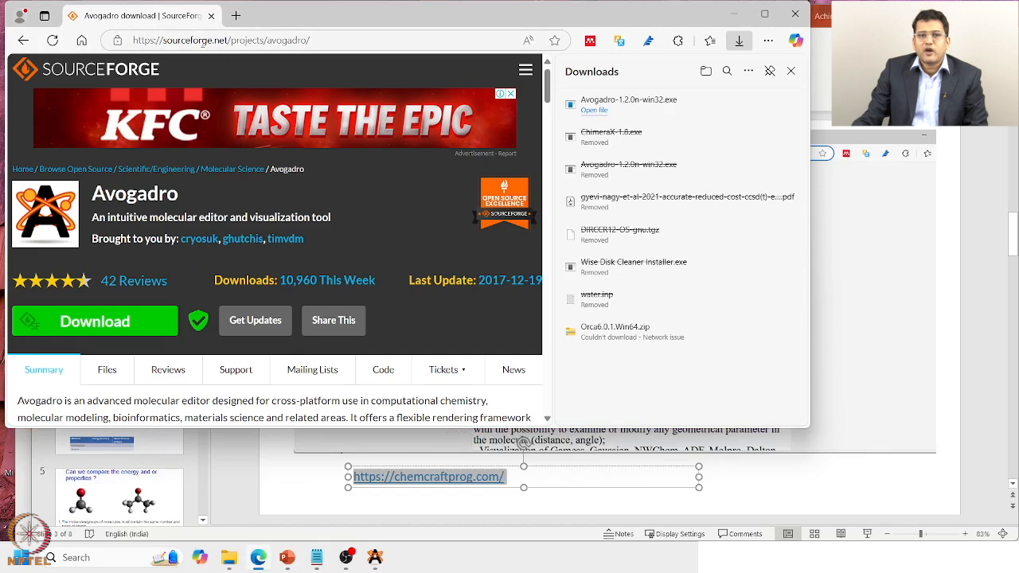
{"action": "left_click", "coordinate": [204, 39]}
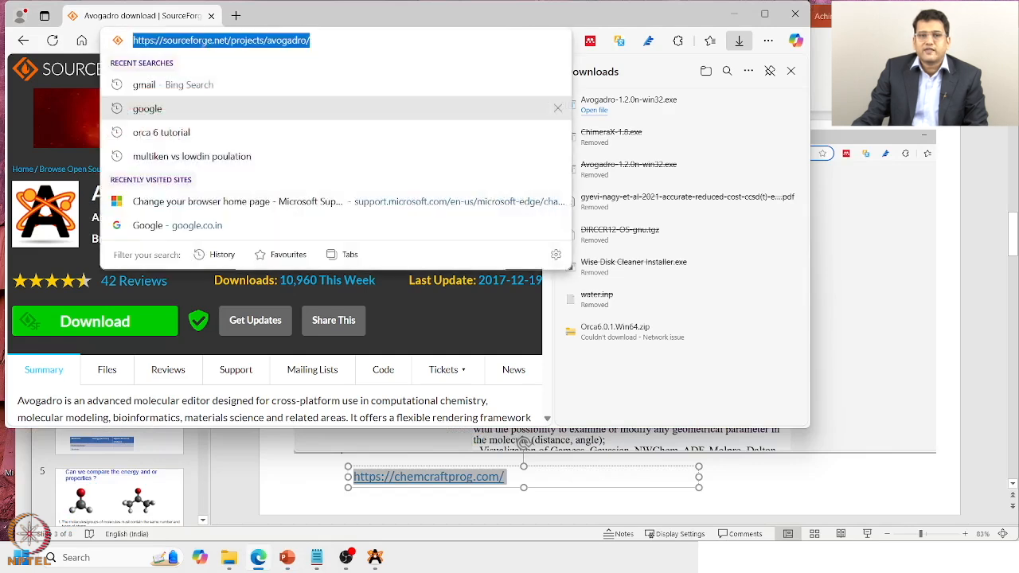
{"action": "right_click", "coordinate": [203, 46]}
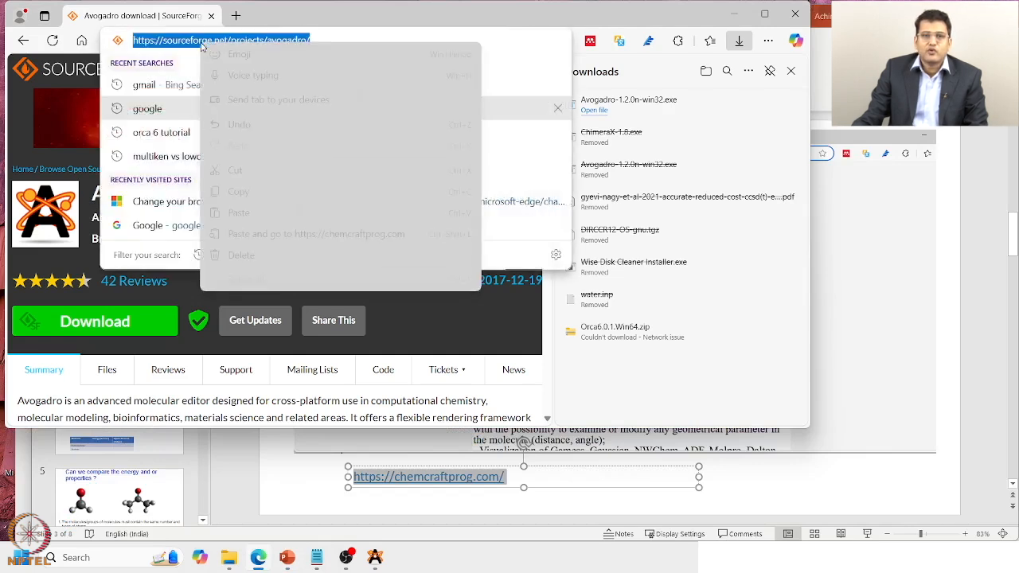
{"action": "left_click", "coordinate": [239, 214]}
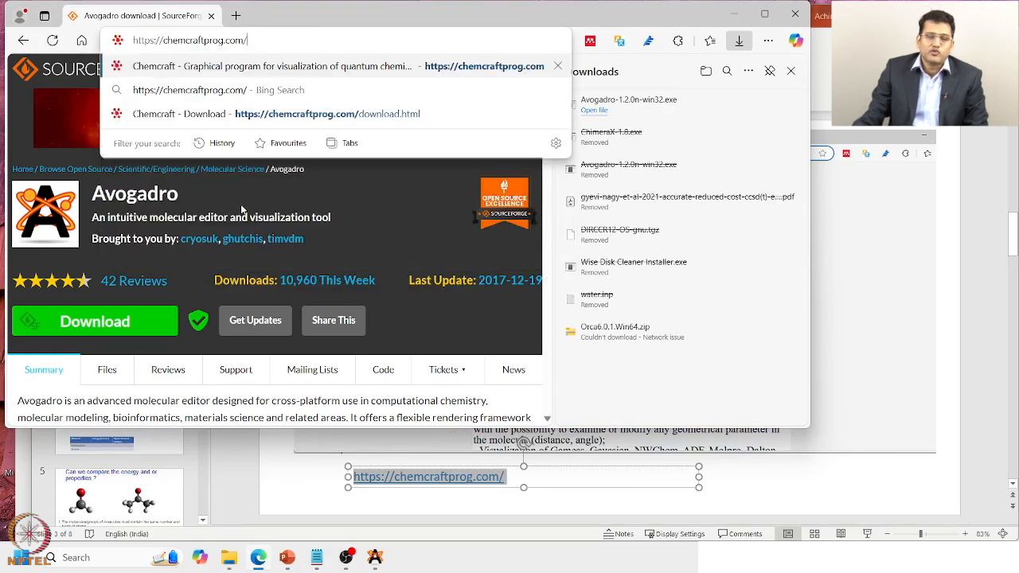
{"action": "key", "text": "Return"}
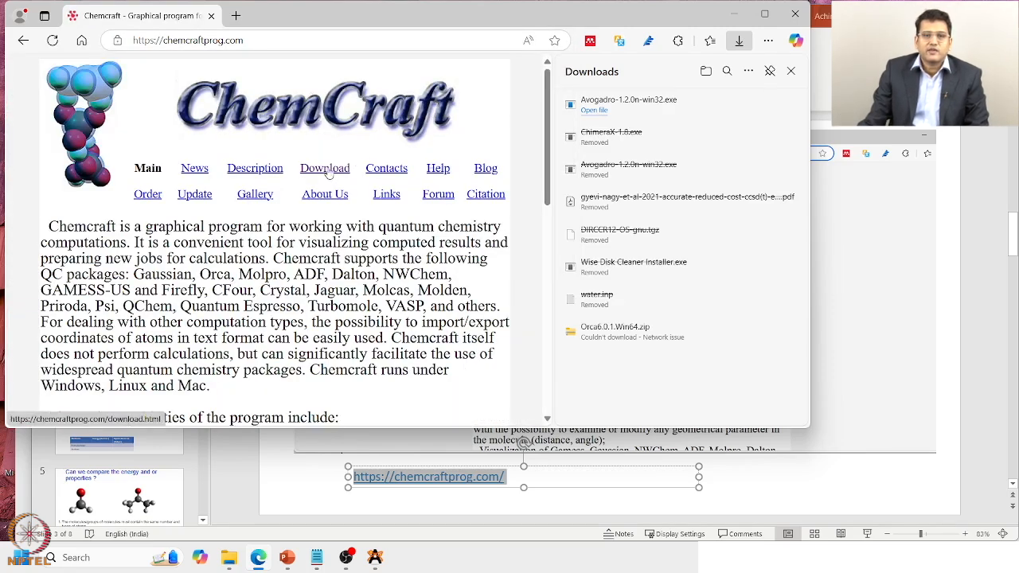
Download the 64-bit Windows installer Chemcraft_b726bt_win64.exe, keep the file, and check the Downloads folder for it before returning to Edge.
{"action": "left_click", "coordinate": [329, 172]}
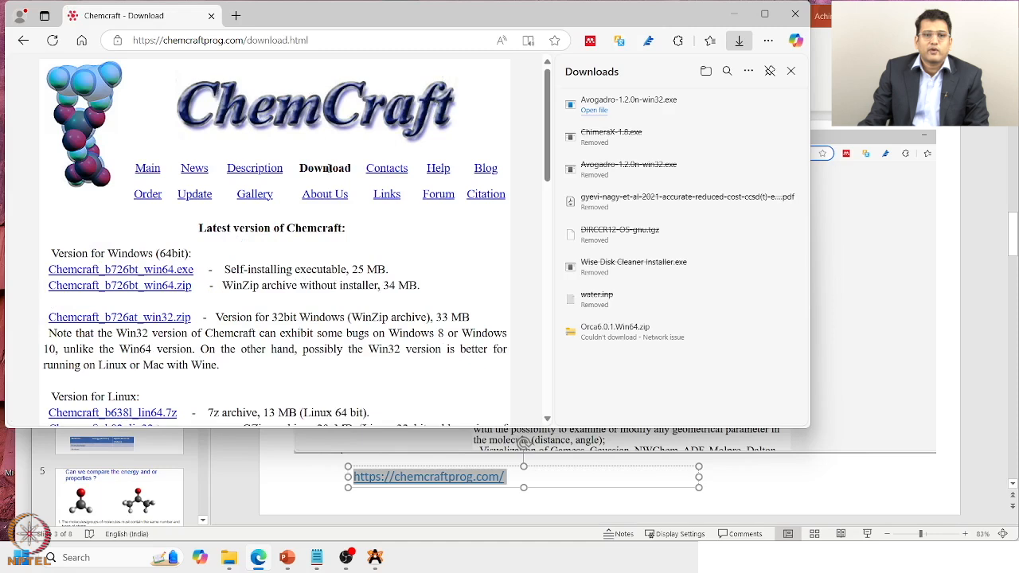
{"action": "left_click", "coordinate": [156, 276]}
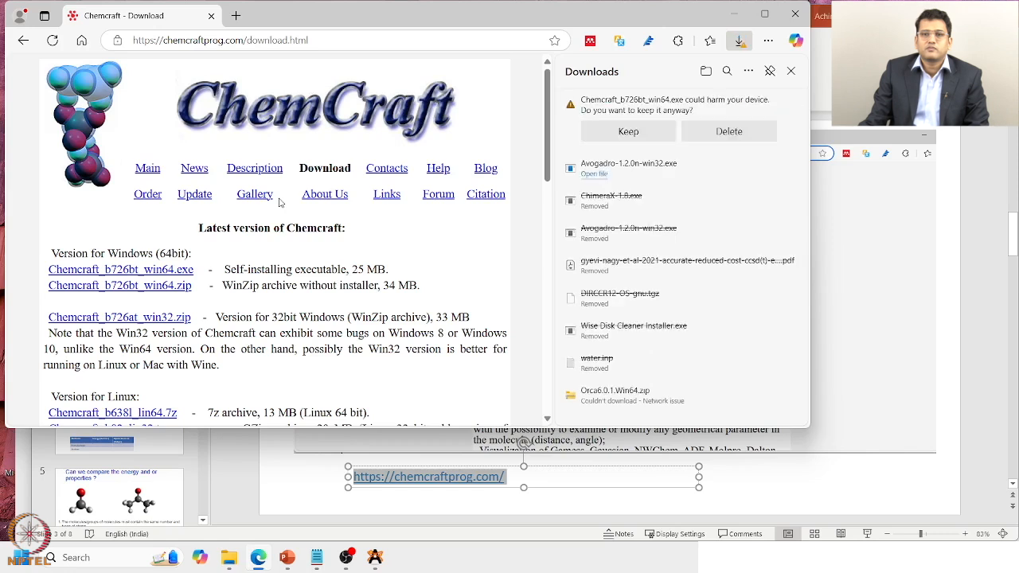
{"action": "left_click", "coordinate": [625, 133]}
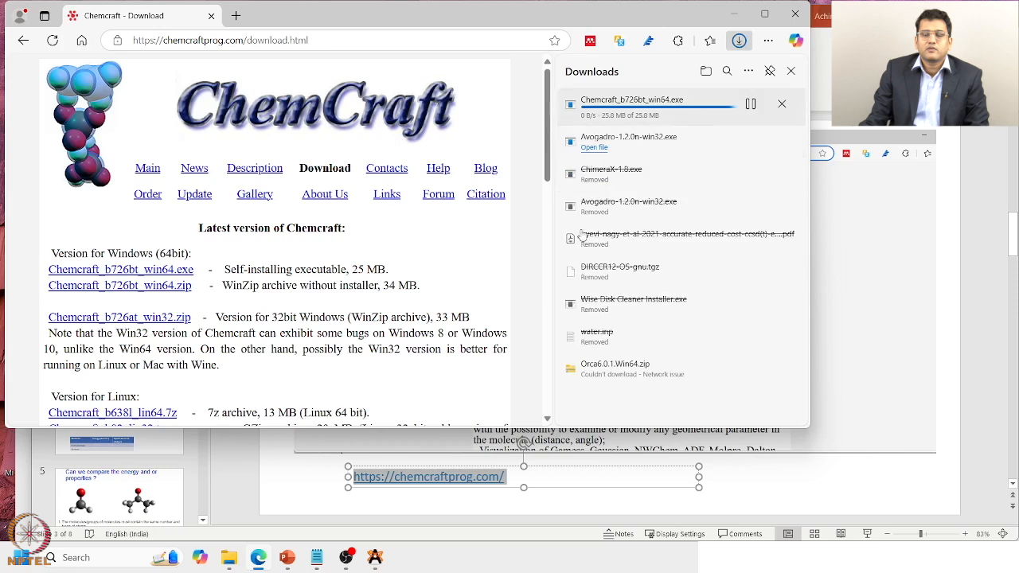
{"action": "mouse_move", "coordinate": [351, 540]}
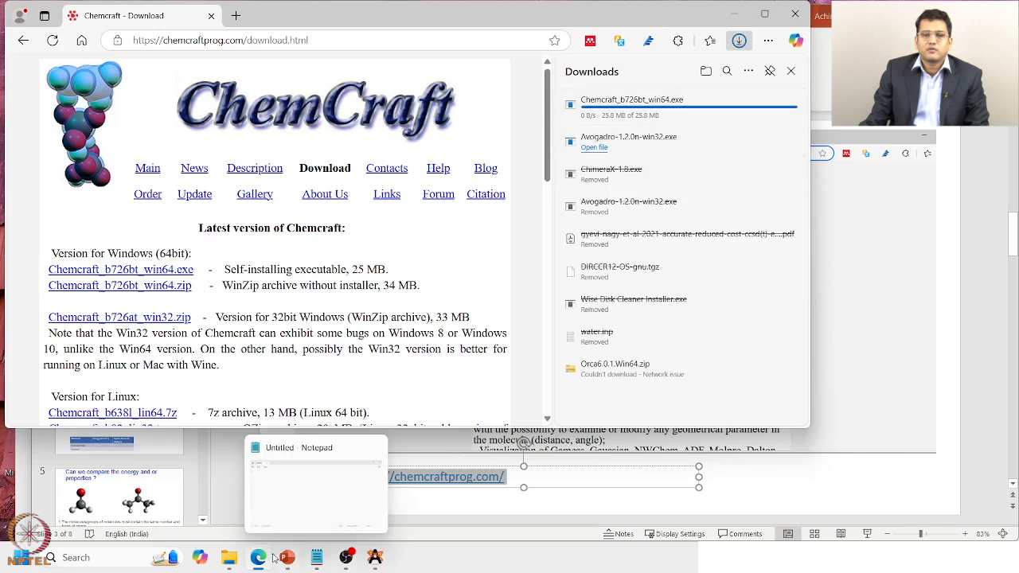
{"action": "left_click", "coordinate": [243, 479]}
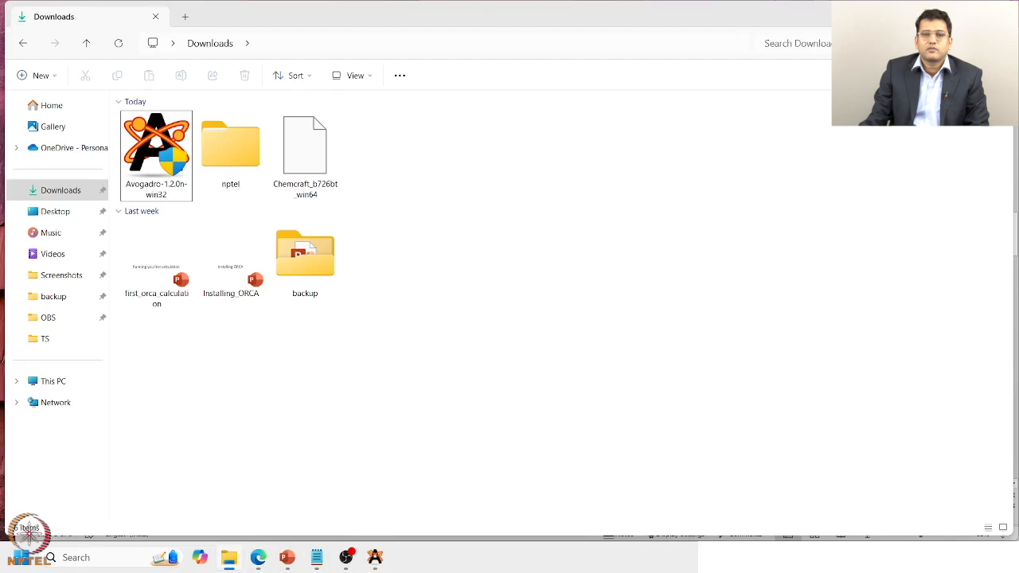
{"action": "left_click", "coordinate": [260, 559]}
Run the downloaded Chemcraft_b726bt_win64.exe installer and accept the Chemcraft 1.8 license agreement.
{"action": "mouse_move", "coordinate": [714, 115]}
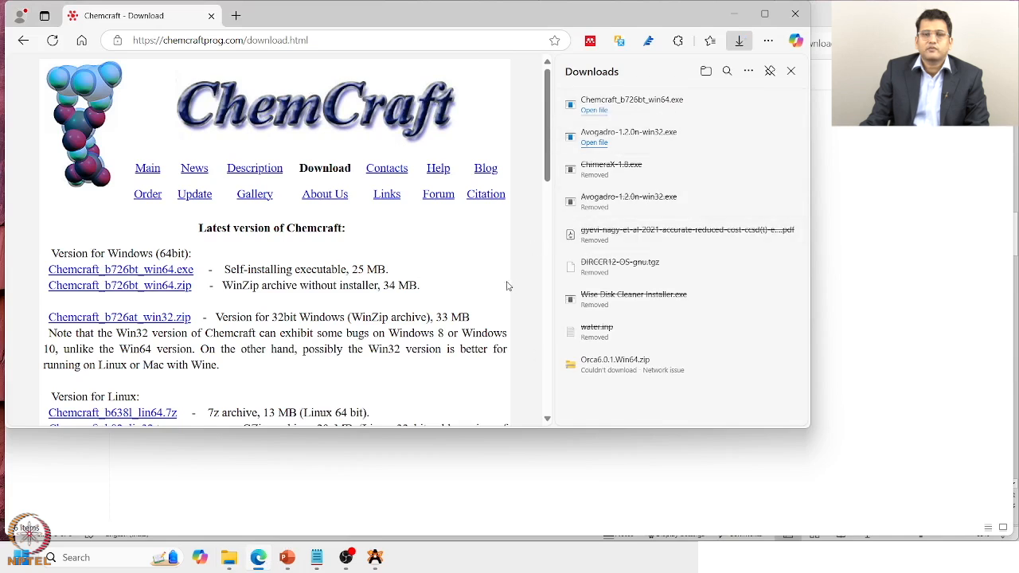
{"action": "left_click", "coordinate": [593, 110]}
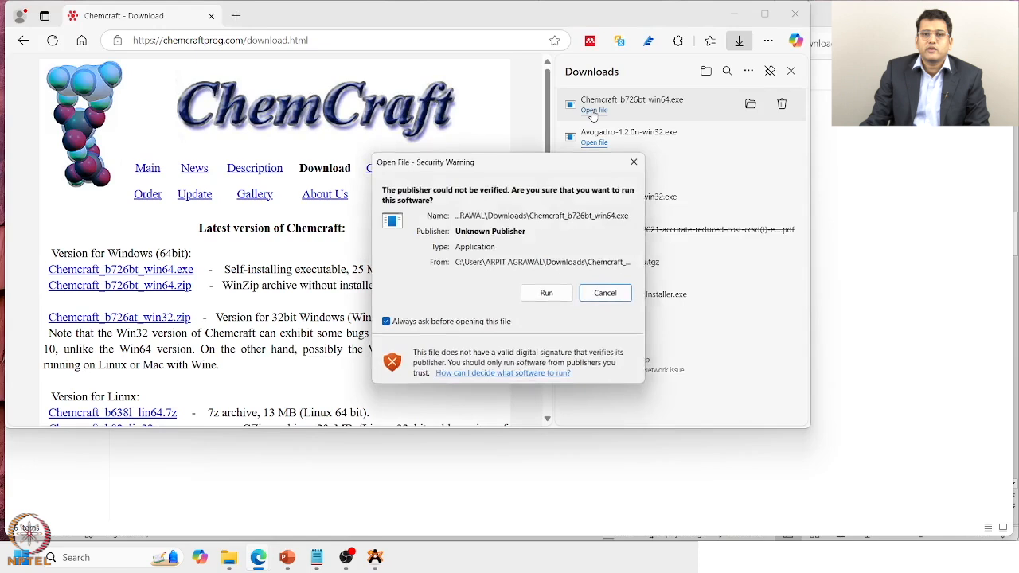
{"action": "left_click", "coordinate": [549, 296]}
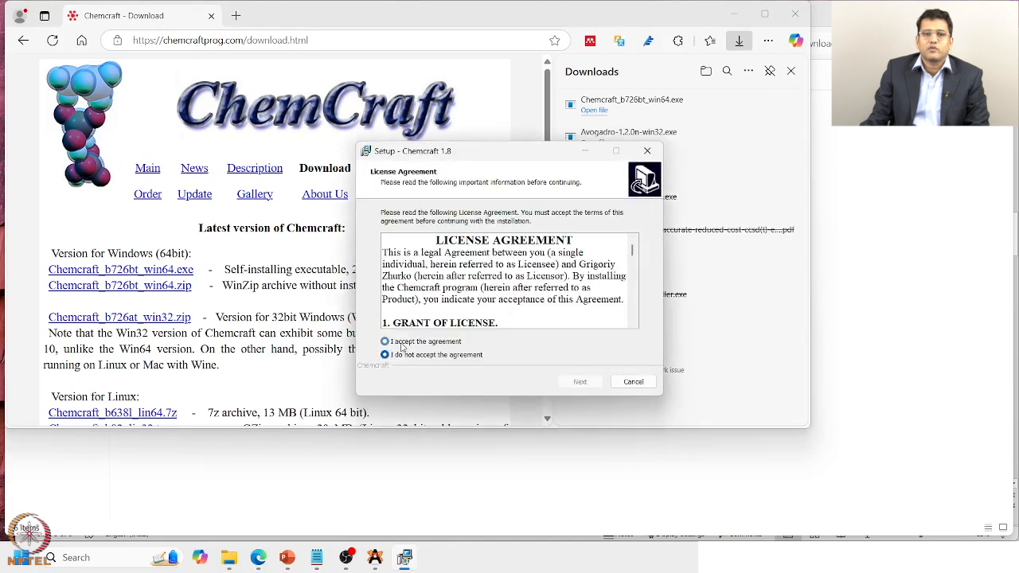
{"action": "left_click", "coordinate": [402, 344]}
{"action": "left_click", "coordinate": [581, 381]}
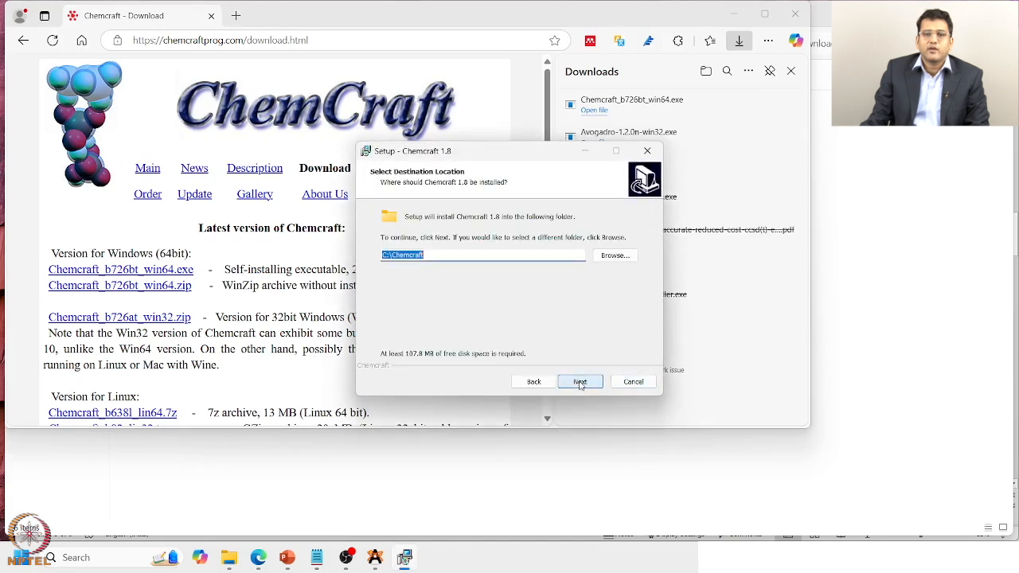
Install Chemcraft 1.8 in C:\Chemcraft with the Chemcraft Start Menu folder and a desktop icon, and launch it in trial mode.
{"action": "left_click", "coordinate": [580, 381]}
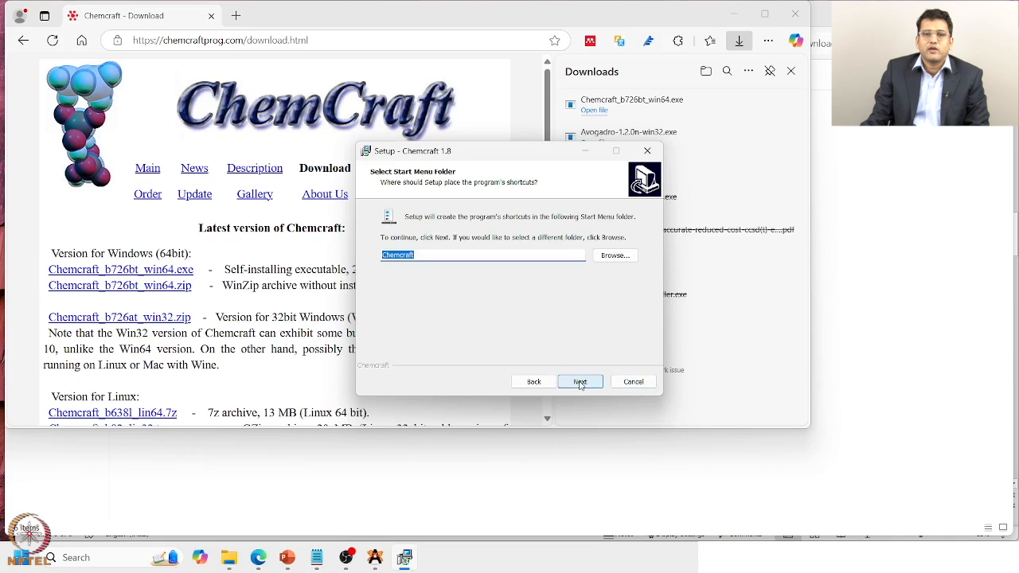
{"action": "left_click", "coordinate": [581, 382]}
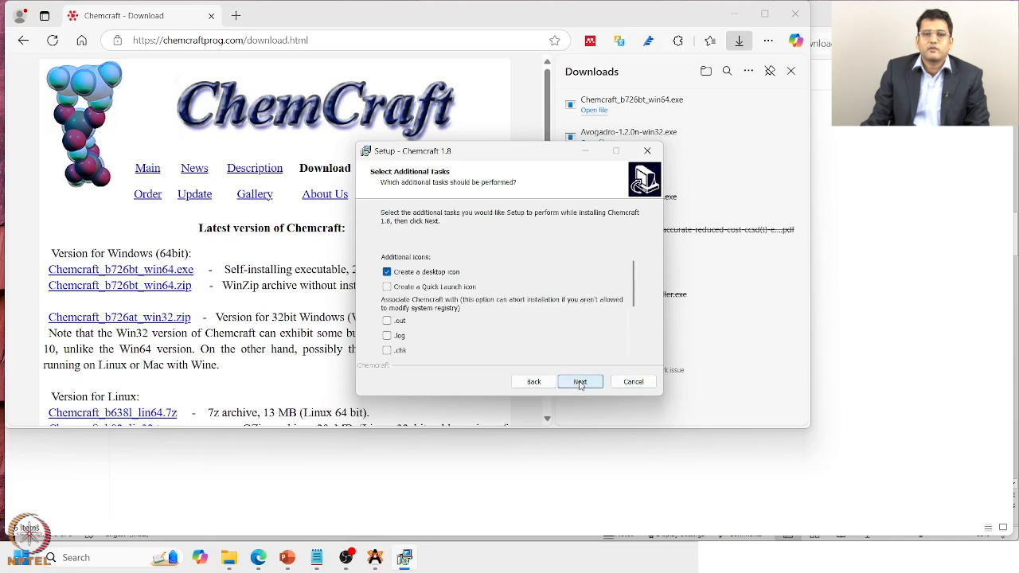
{"action": "left_click", "coordinate": [581, 381]}
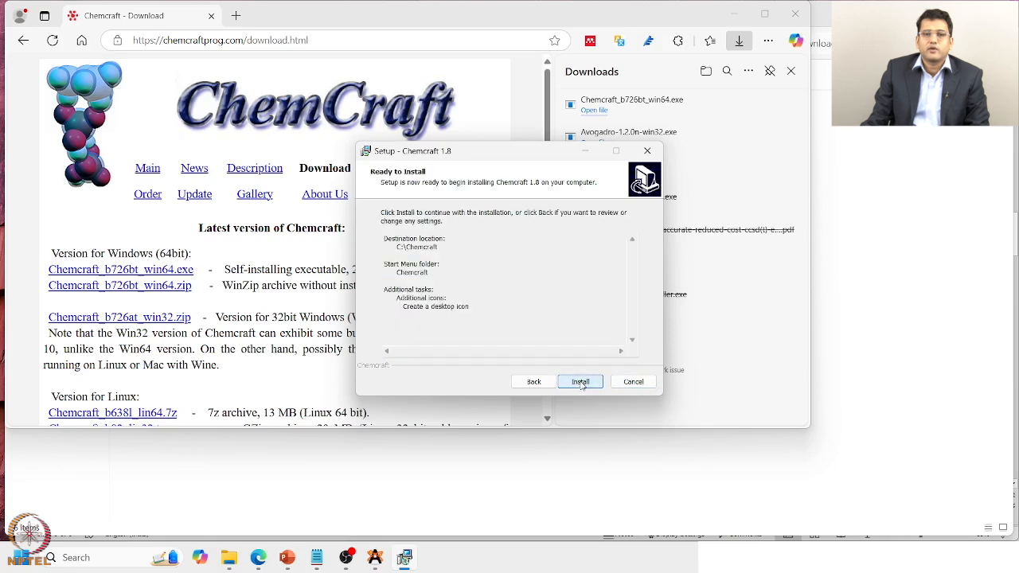
{"action": "left_click", "coordinate": [580, 383]}
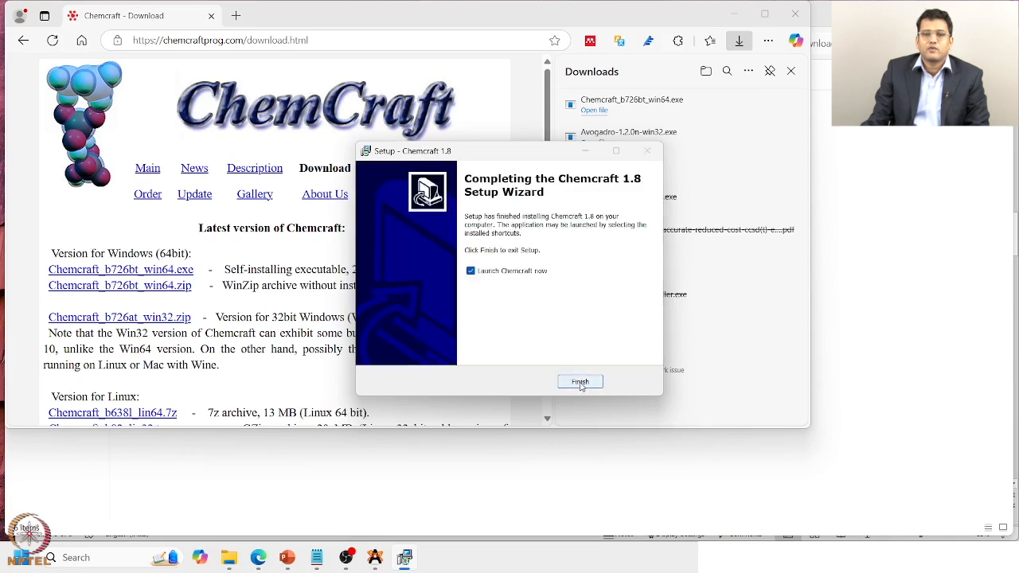
{"action": "left_click", "coordinate": [580, 383]}
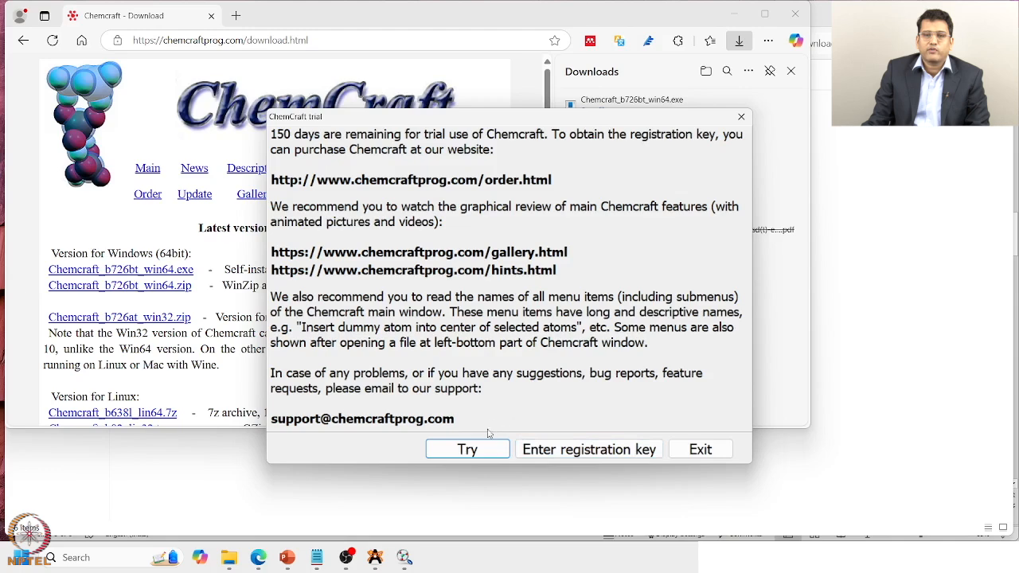
{"action": "left_click", "coordinate": [468, 450]}
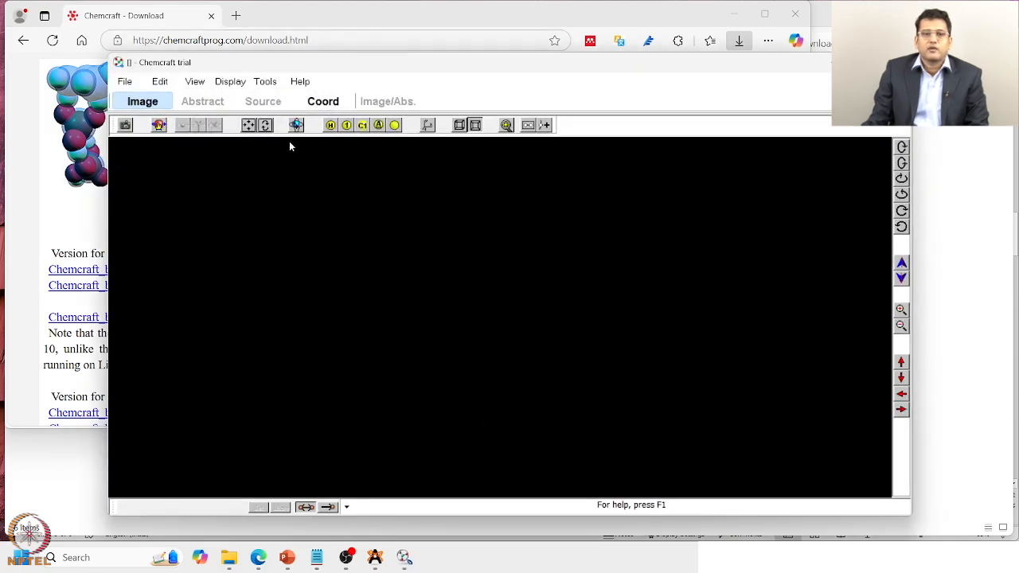
Change the background colour of the Basic 2 display scheme to white, apply it, and close the scheme dialogs.
{"action": "left_click", "coordinate": [234, 84]}
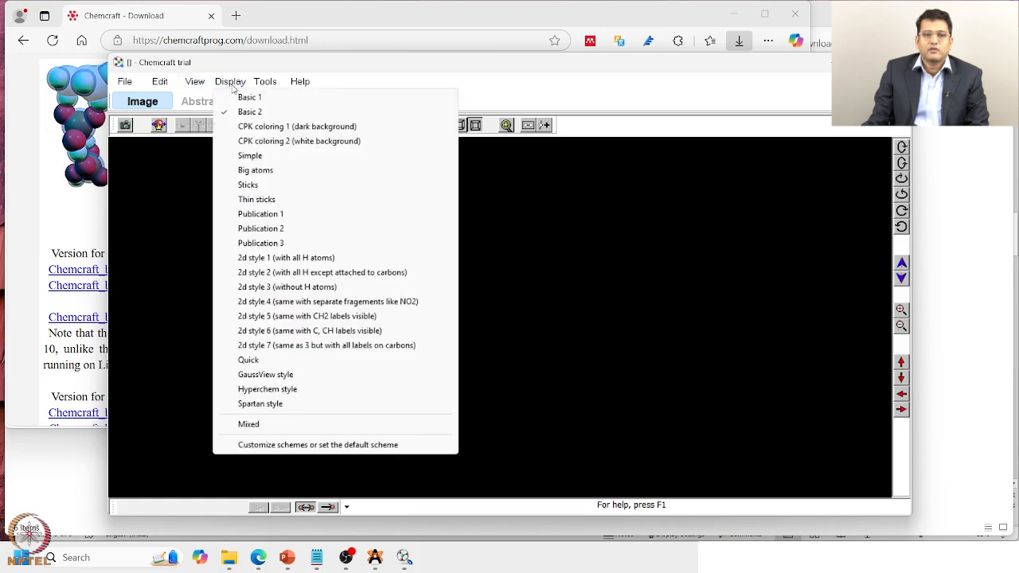
{"action": "left_click", "coordinate": [321, 445]}
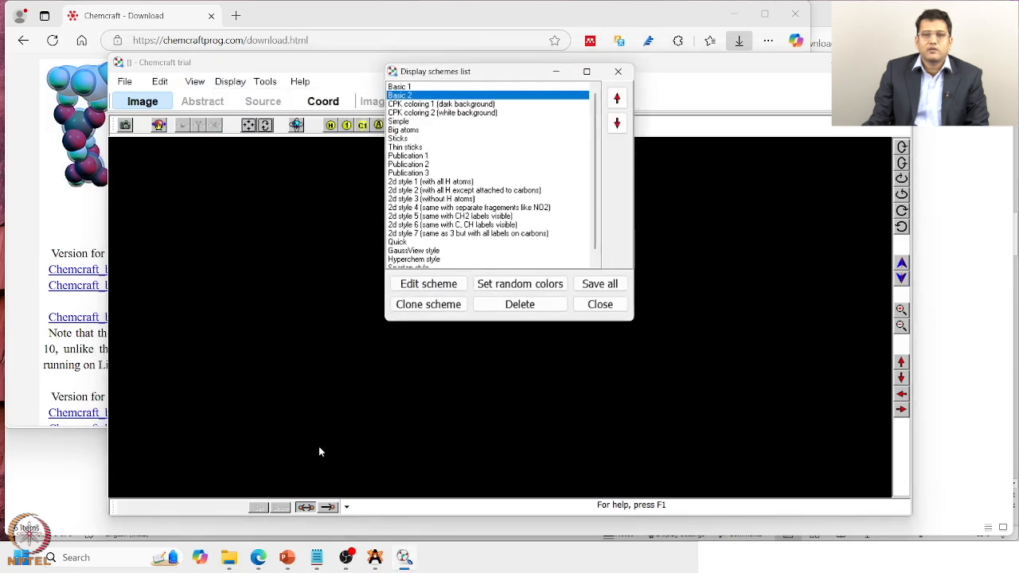
{"action": "left_click", "coordinate": [430, 287]}
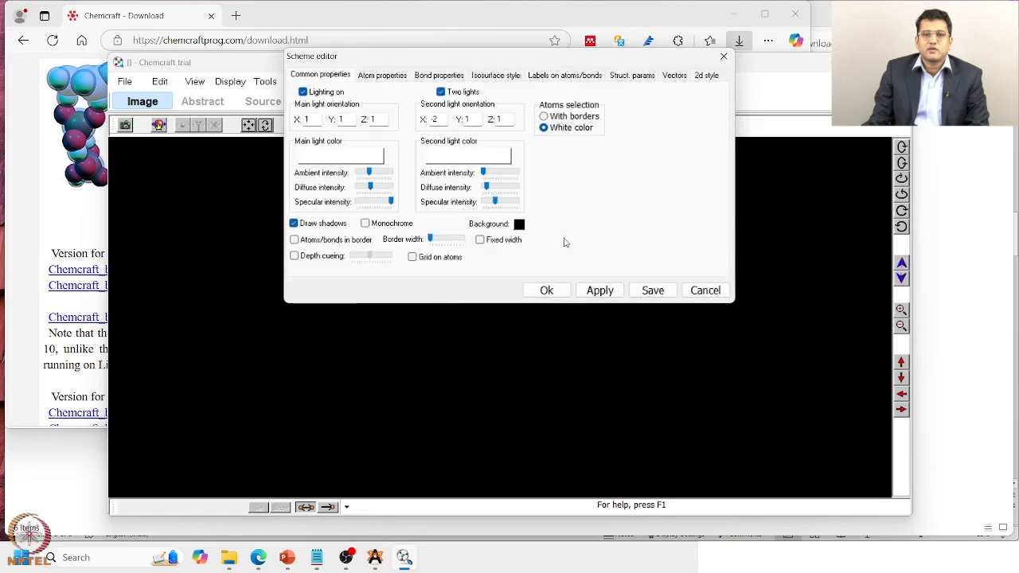
{"action": "left_click", "coordinate": [521, 225]}
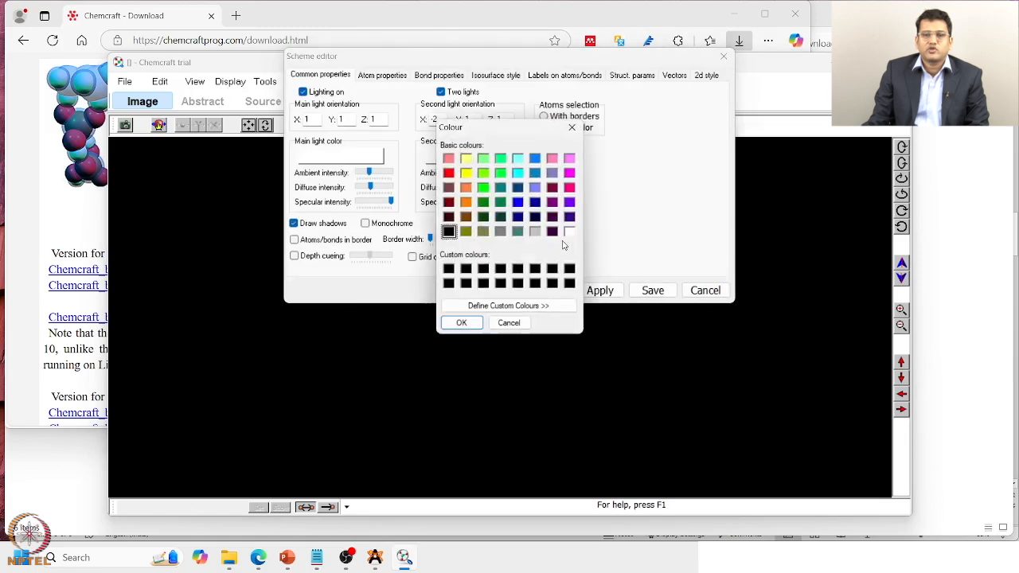
{"action": "left_click", "coordinate": [569, 231]}
{"action": "left_click", "coordinate": [457, 323]}
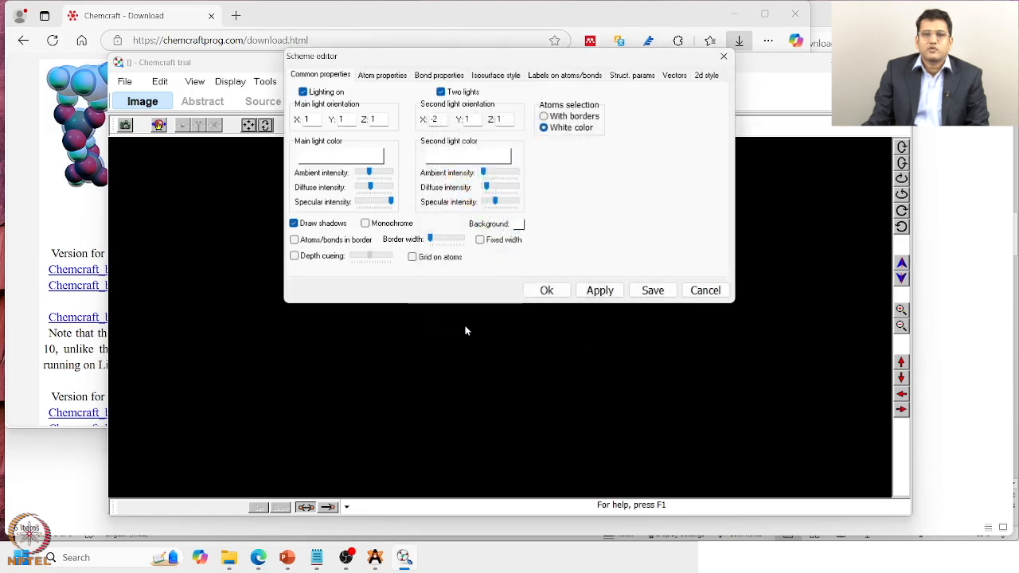
{"action": "left_click", "coordinate": [597, 293]}
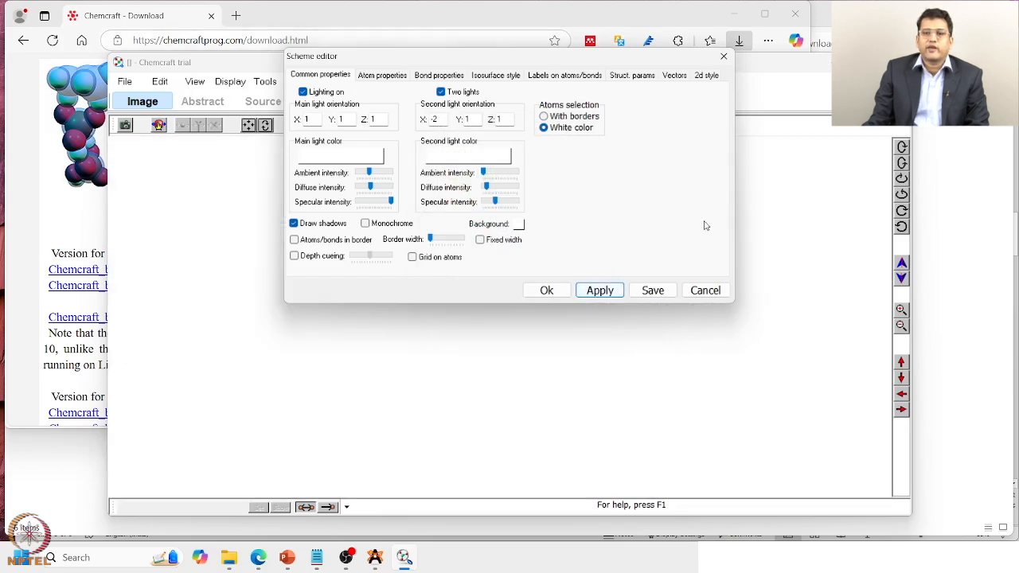
{"action": "left_click", "coordinate": [706, 291]}
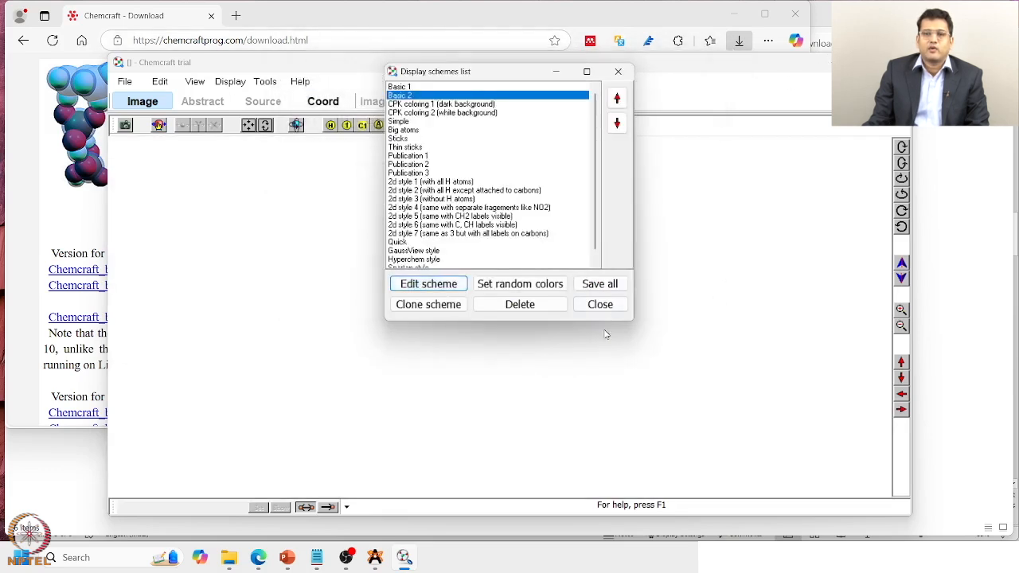
{"action": "left_click", "coordinate": [604, 305]}
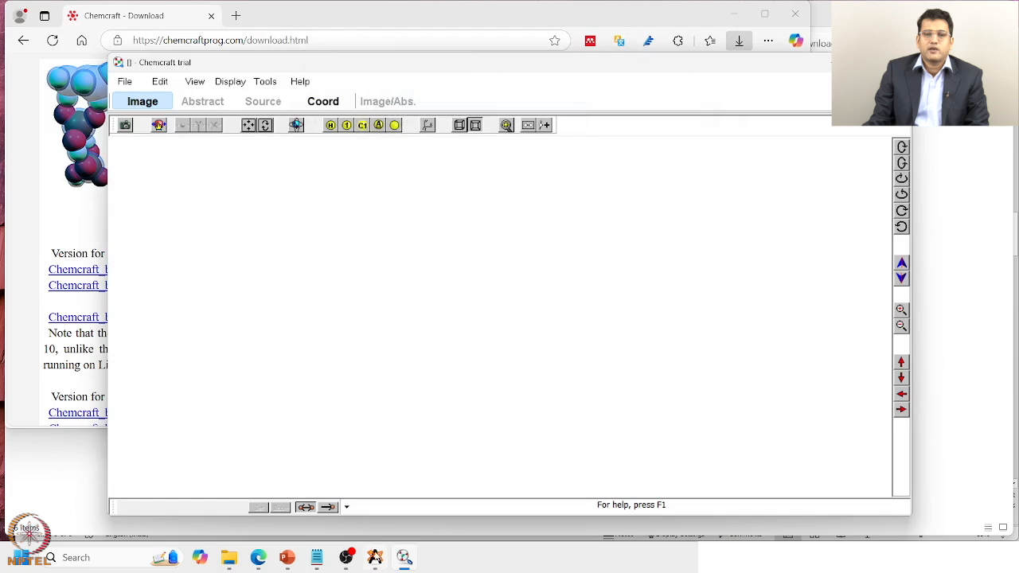
Switch to Avogadro and clear the selected carbon atoms, followed by all remaining atoms of the molecule.
{"action": "mouse_move", "coordinate": [379, 563]}
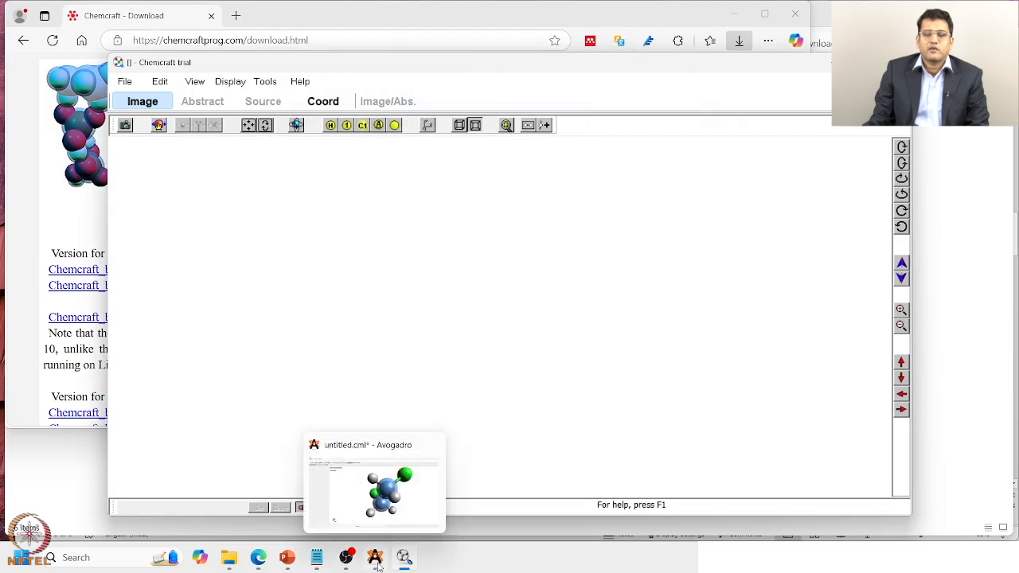
{"action": "left_click", "coordinate": [395, 517]}
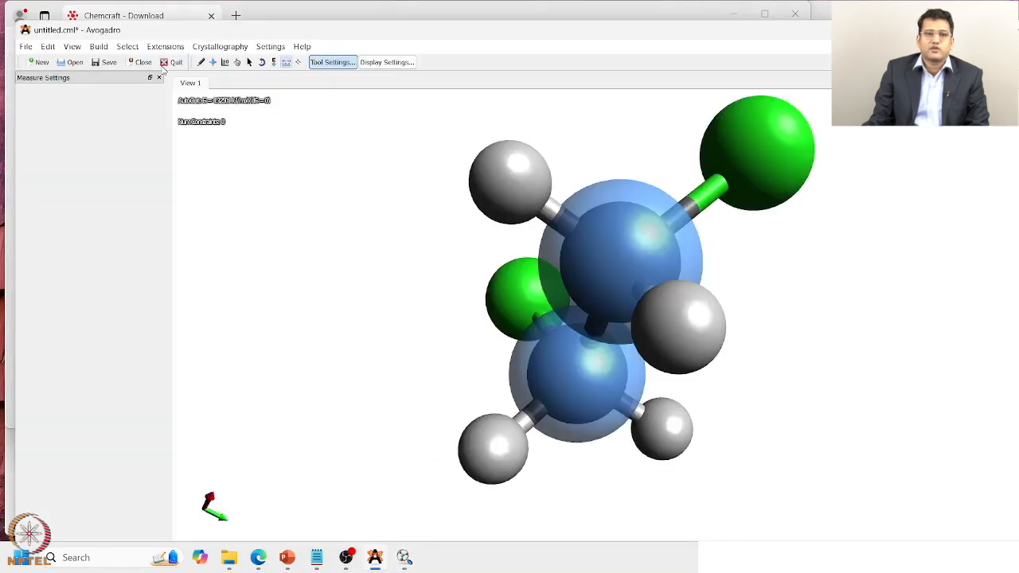
{"action": "left_click", "coordinate": [49, 48]}
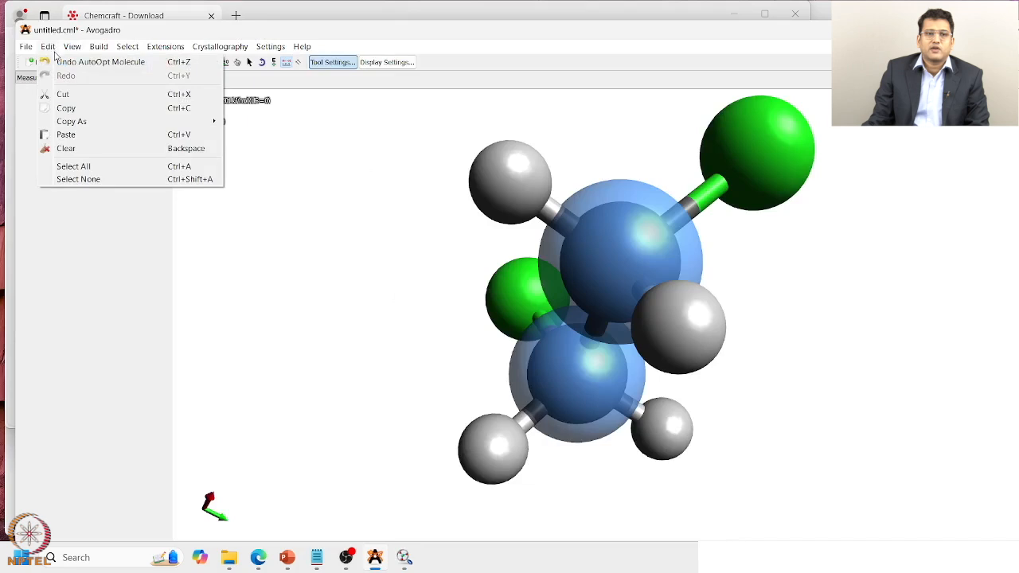
{"action": "left_click", "coordinate": [70, 150]}
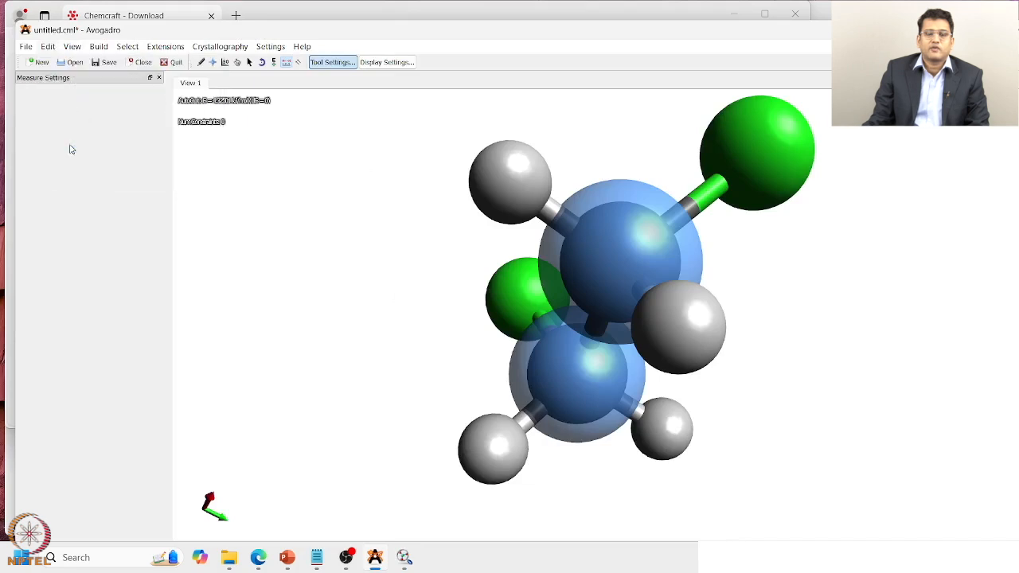
{"action": "left_click", "coordinate": [48, 46]}
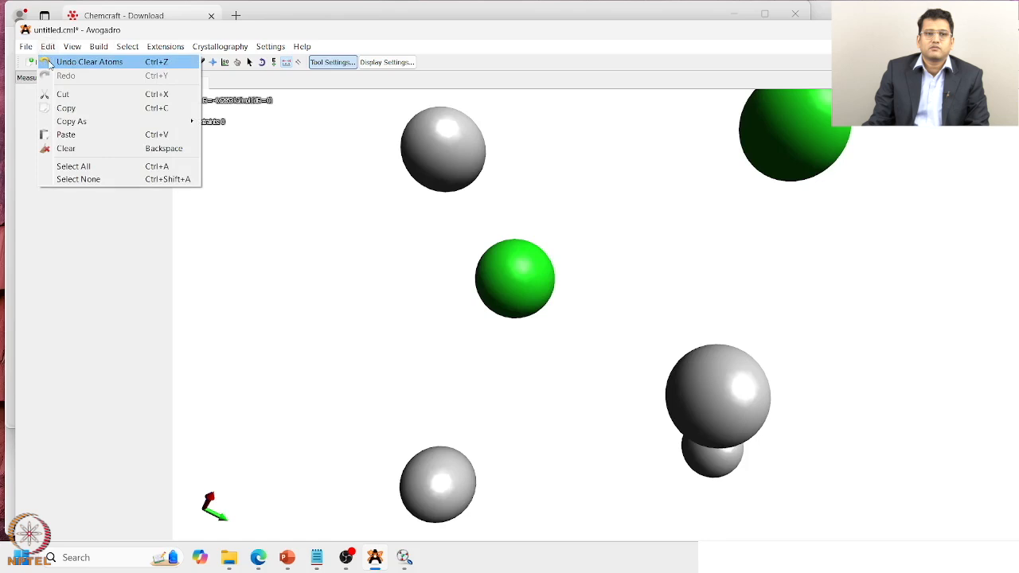
{"action": "left_click", "coordinate": [66, 149]}
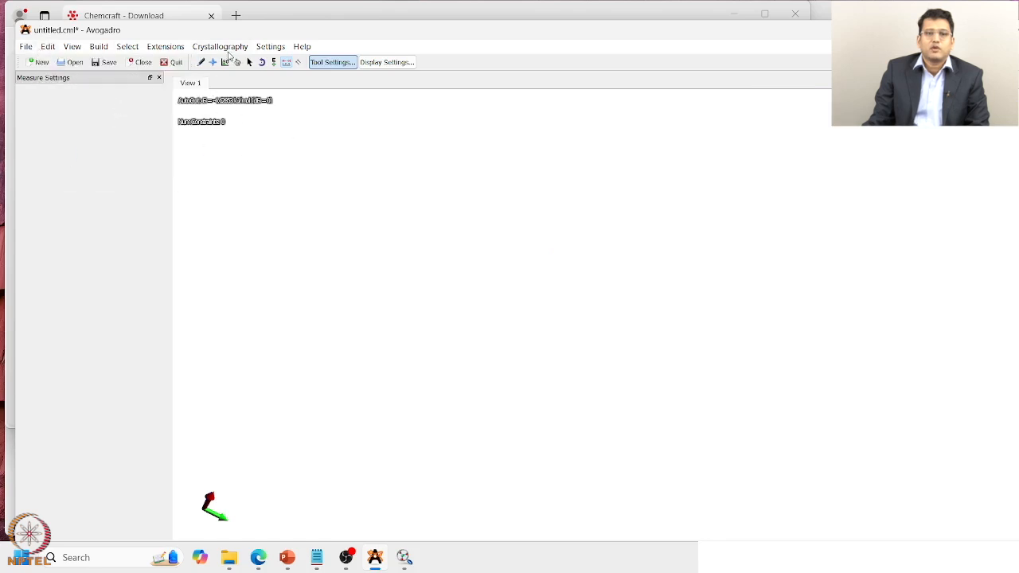
Draw a carbon atom with adjusted hydrogens in the empty view, with the bond order set to Double.
{"action": "left_click", "coordinate": [202, 62]}
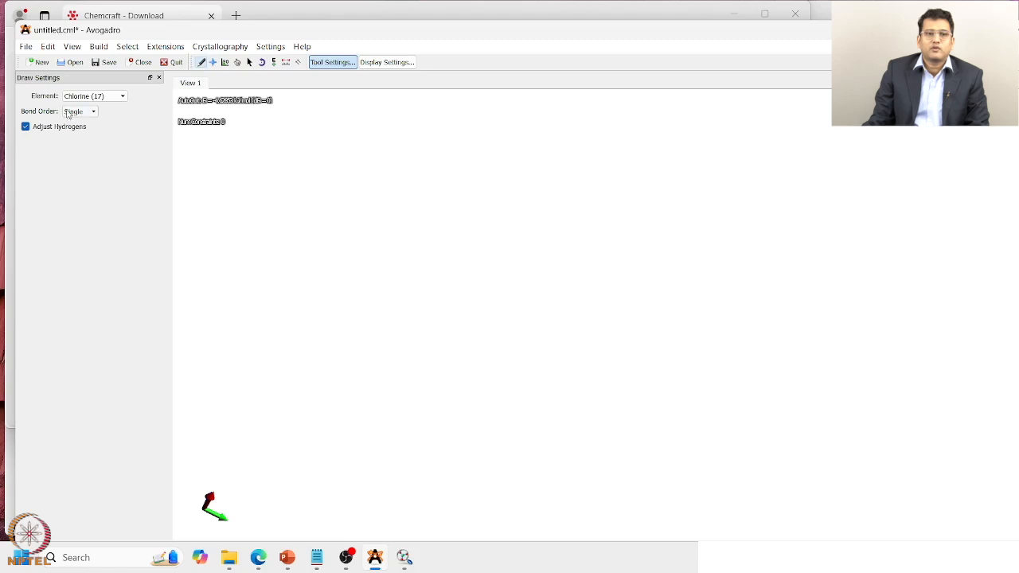
{"action": "left_click", "coordinate": [93, 95]}
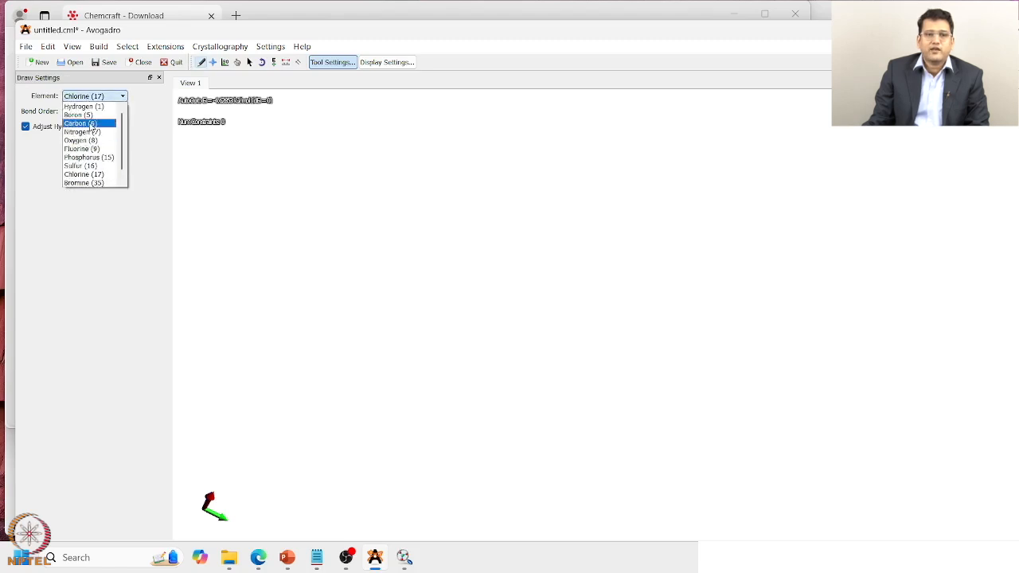
{"action": "left_click", "coordinate": [81, 124]}
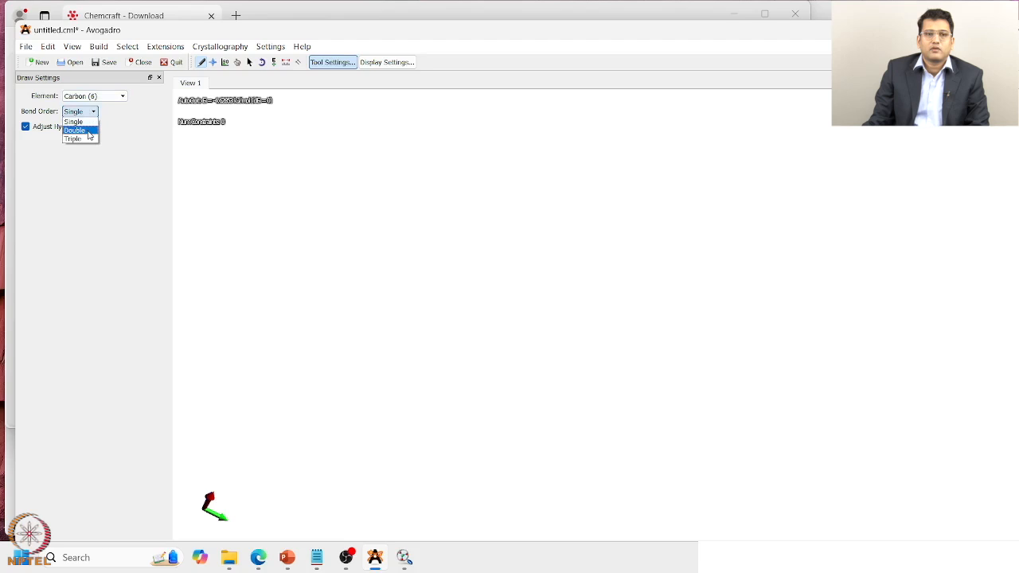
{"action": "left_click", "coordinate": [89, 130]}
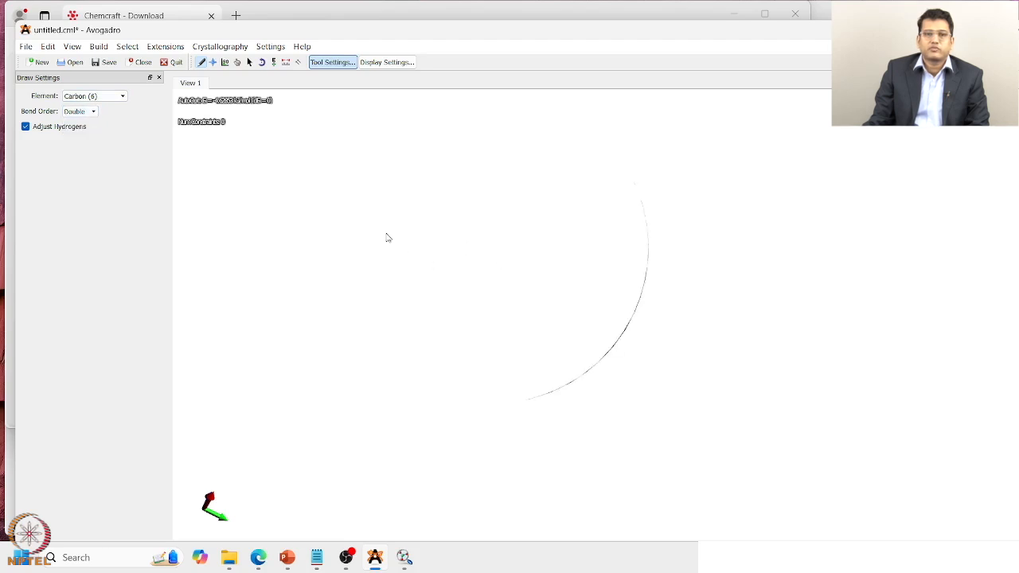
{"action": "scroll", "coordinate": [515, 247], "scroll_direction": "down", "scroll_amount": 3}
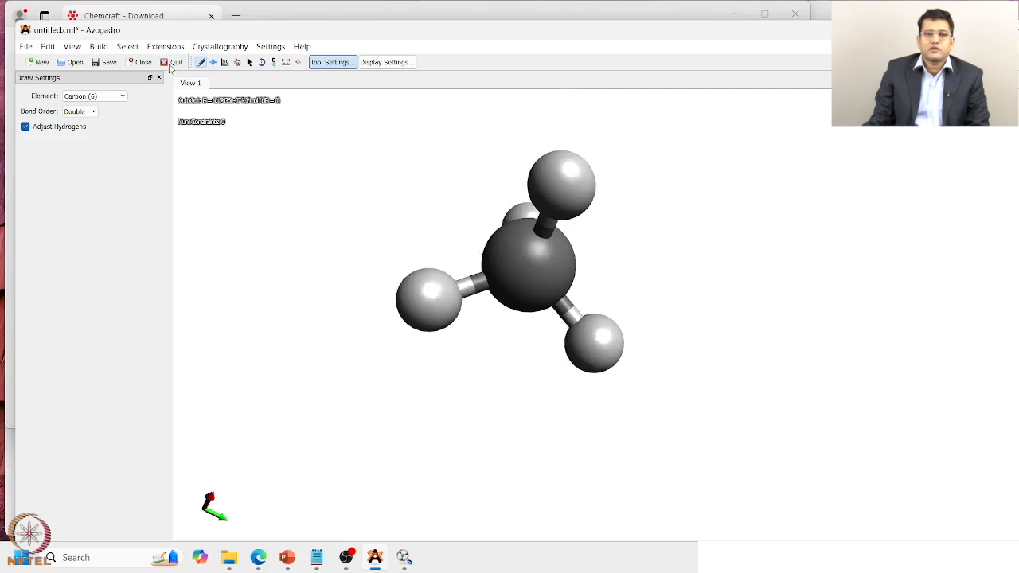
Turn off hydrogen adjustment and replace the uppermost hydrogen of the methane molecule with oxygen.
{"action": "left_click", "coordinate": [96, 97]}
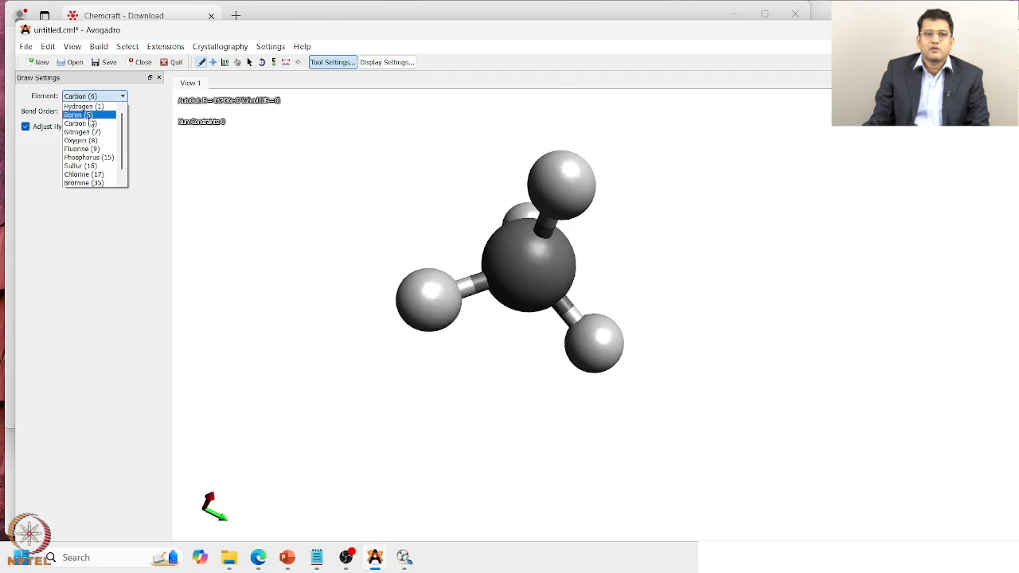
{"action": "left_click", "coordinate": [81, 140]}
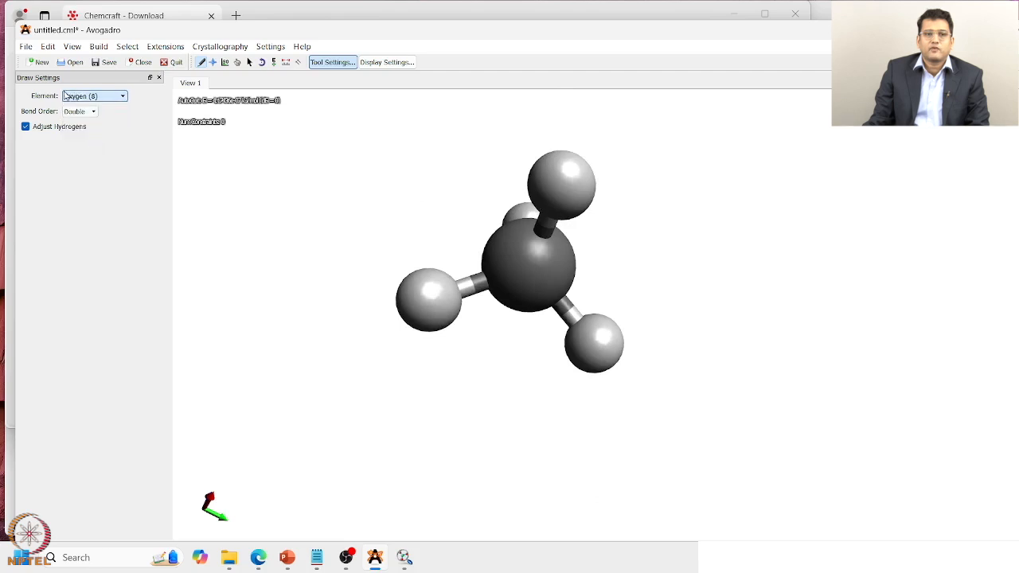
{"action": "left_click", "coordinate": [27, 127]}
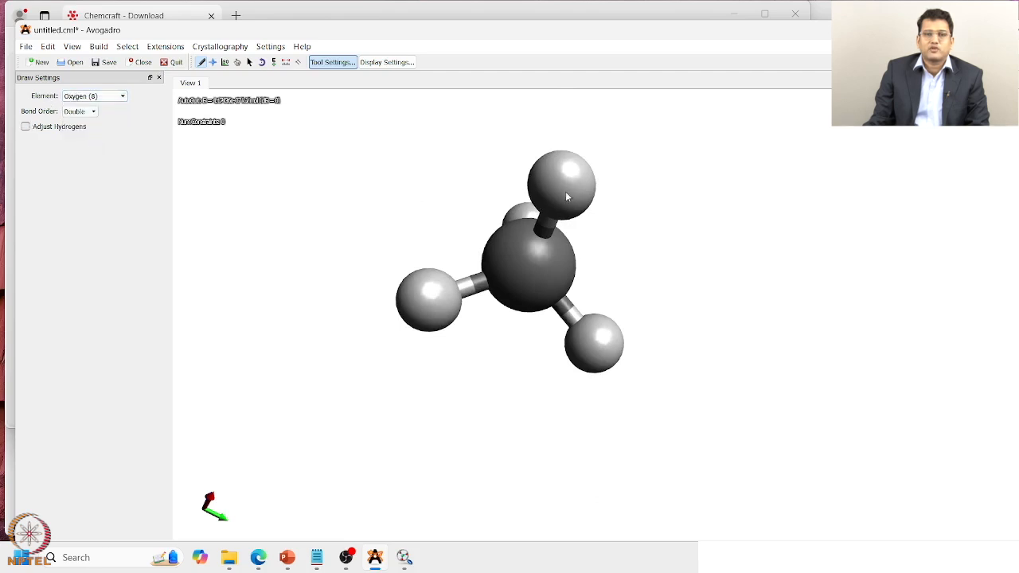
{"action": "left_click", "coordinate": [566, 194]}
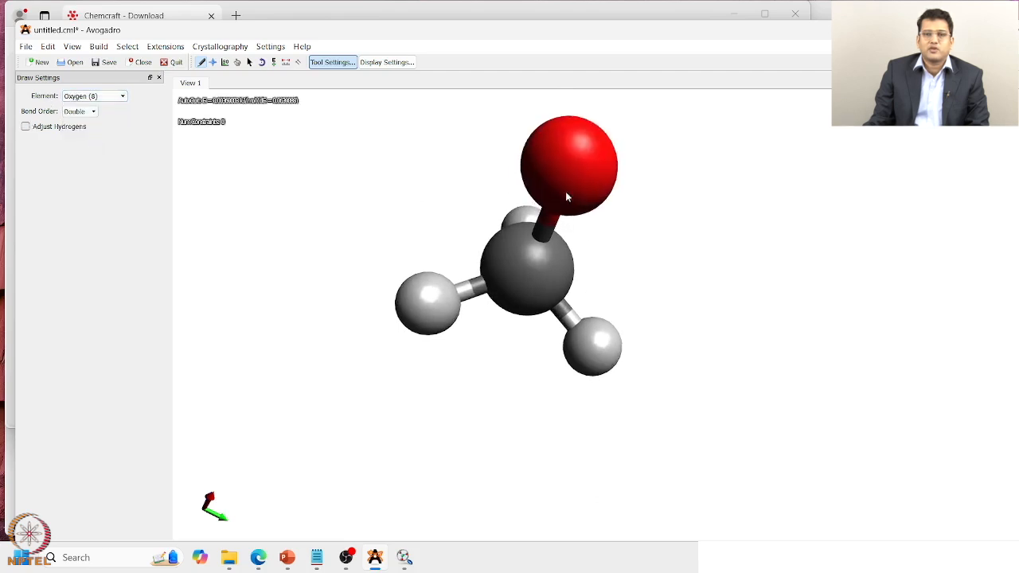
Delete the hydrogen atom located behind the carbon.
{"action": "left_click", "coordinate": [249, 62]}
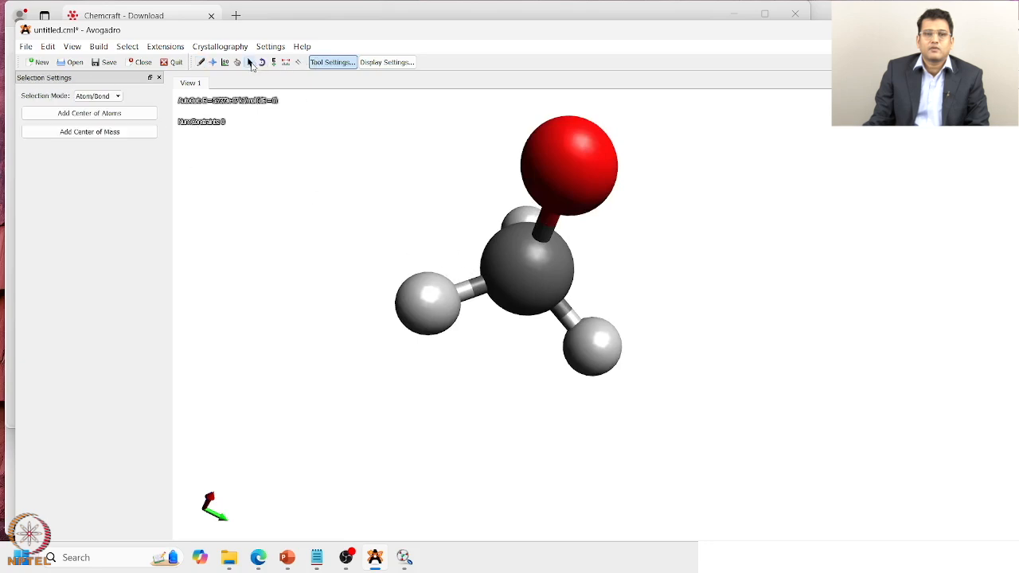
{"action": "left_click", "coordinate": [518, 221]}
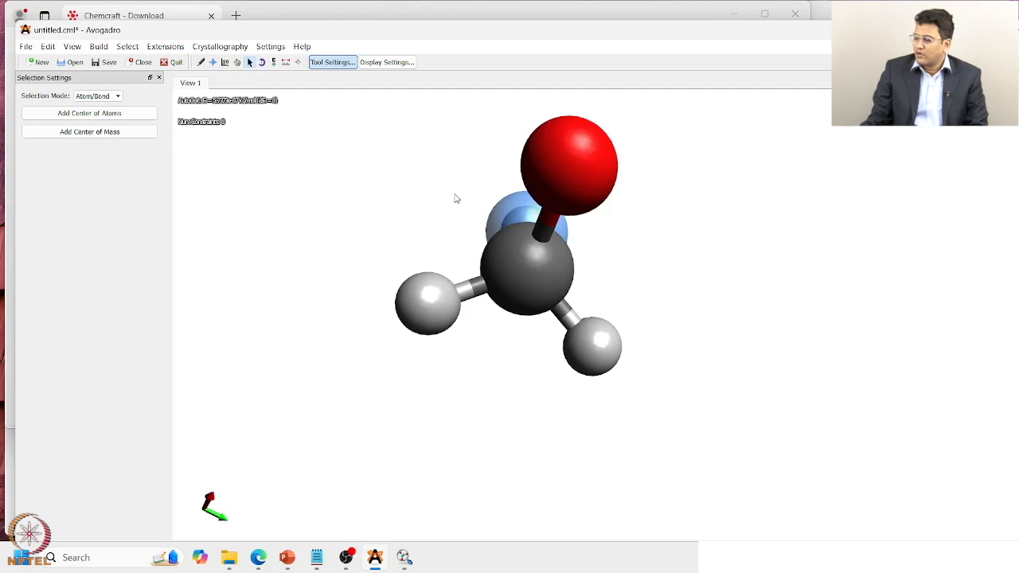
{"action": "key", "text": "Delete"}
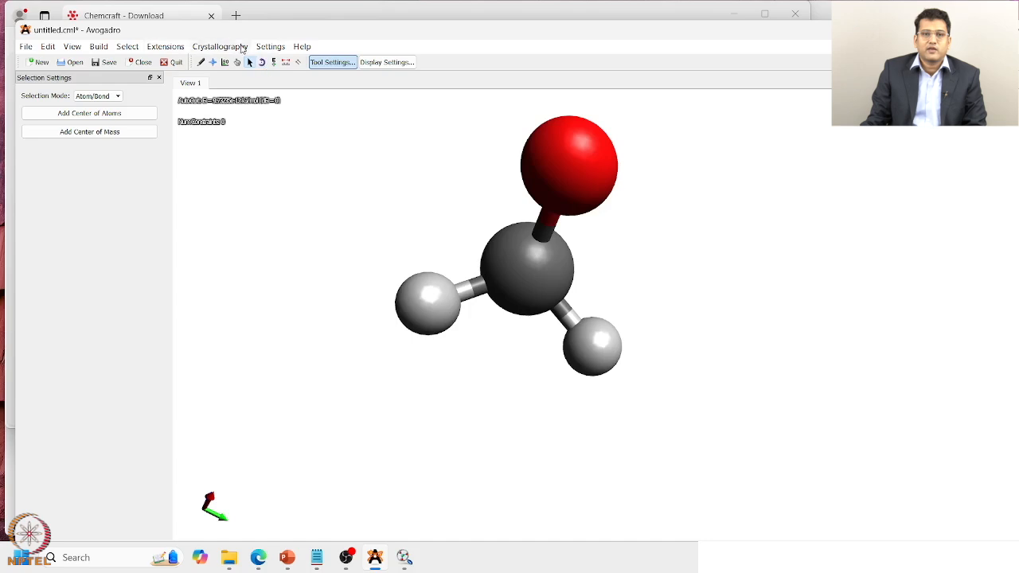
Optimize the geometry of the single-bonded CH2O structure and inspect its shape from another angle.
{"action": "left_click", "coordinate": [166, 50]}
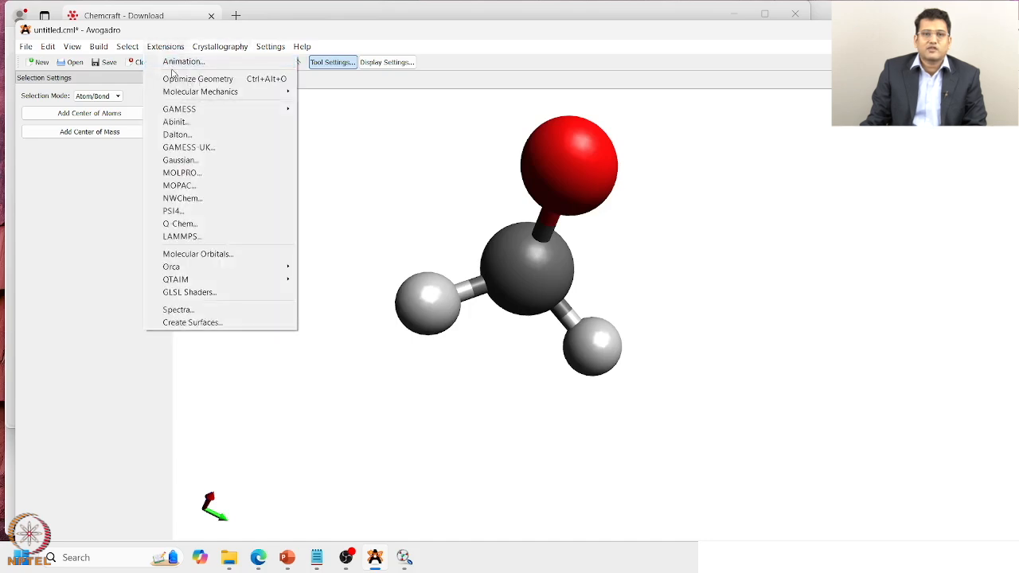
{"action": "left_click", "coordinate": [185, 79]}
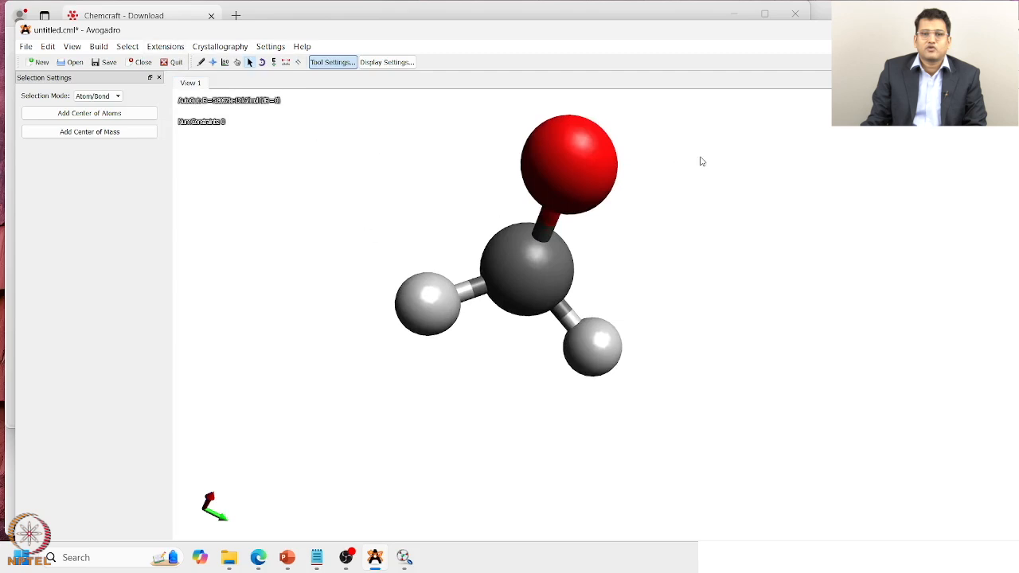
{"action": "scroll", "coordinate": [700, 162], "scroll_direction": "down", "scroll_amount": 10}
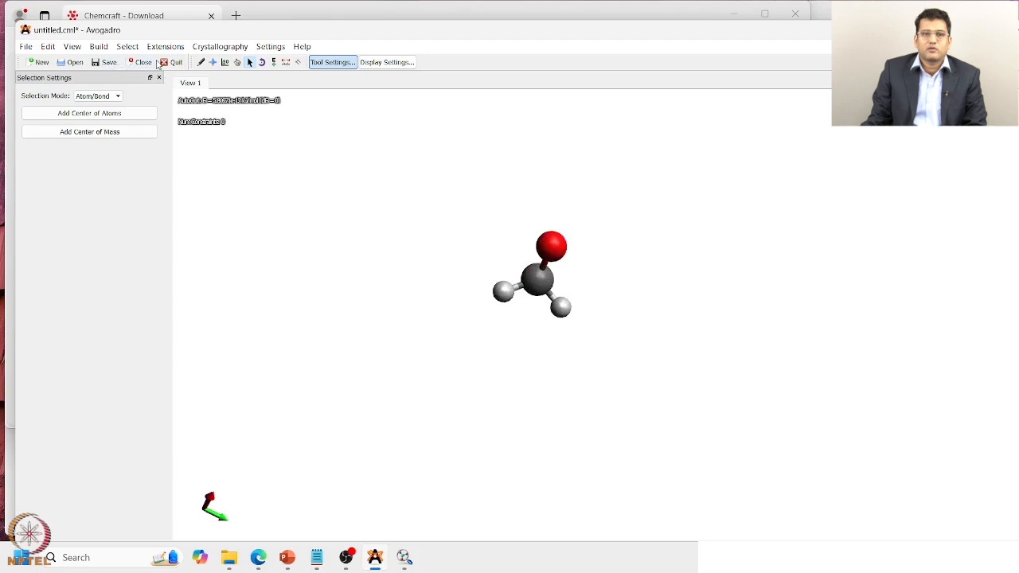
{"action": "scroll", "coordinate": [573, 268], "scroll_direction": "up", "scroll_amount": 5}
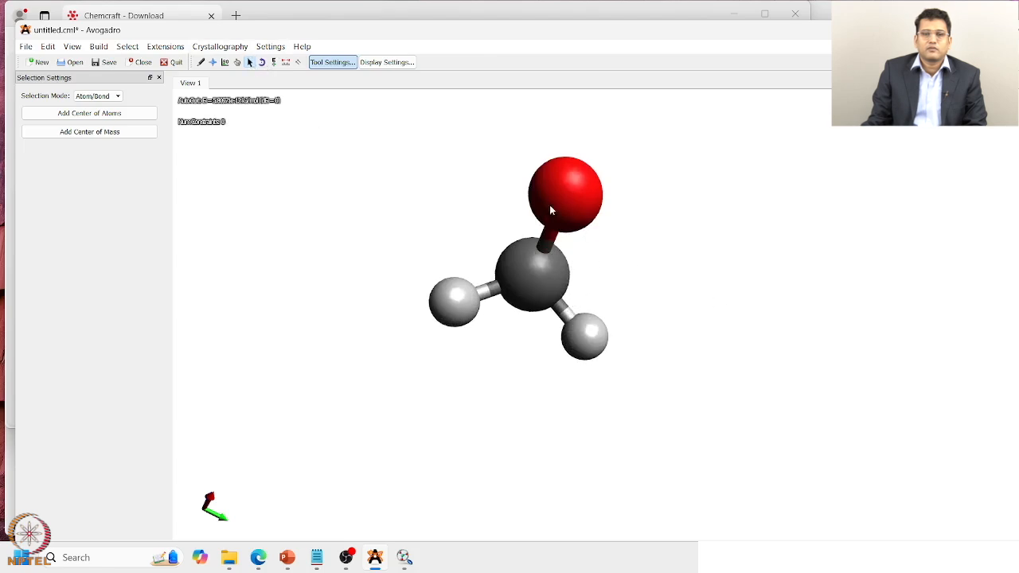
{"action": "scroll", "coordinate": [557, 199], "scroll_direction": "up", "scroll_amount": 4}
{"action": "scroll", "coordinate": [575, 201], "scroll_direction": "down", "scroll_amount": 1}
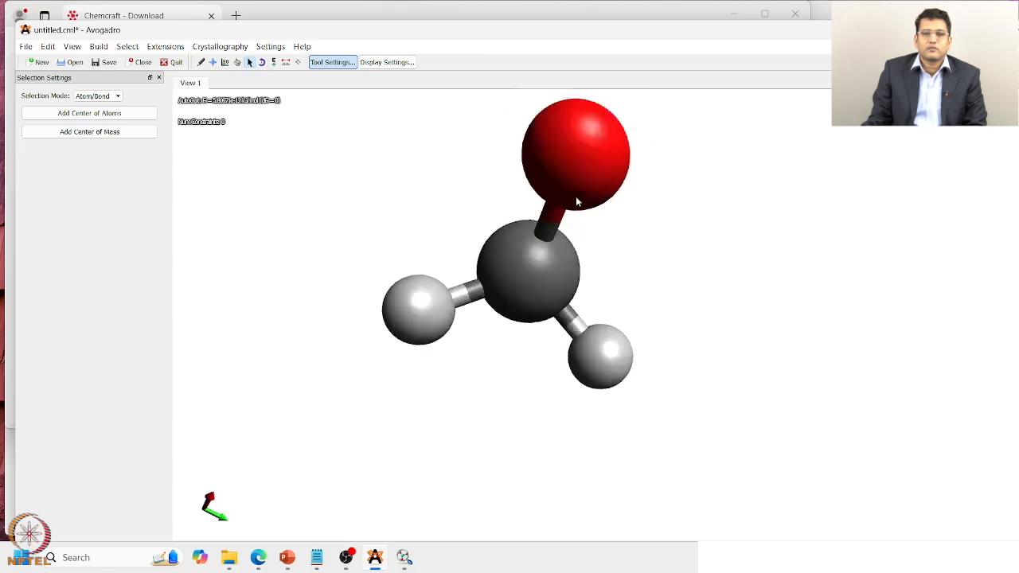
{"action": "scroll", "coordinate": [577, 199], "scroll_direction": "down", "scroll_amount": 1}
{"action": "left_click_drag", "start_coordinate": [570, 185], "coordinate": [690, 290]}
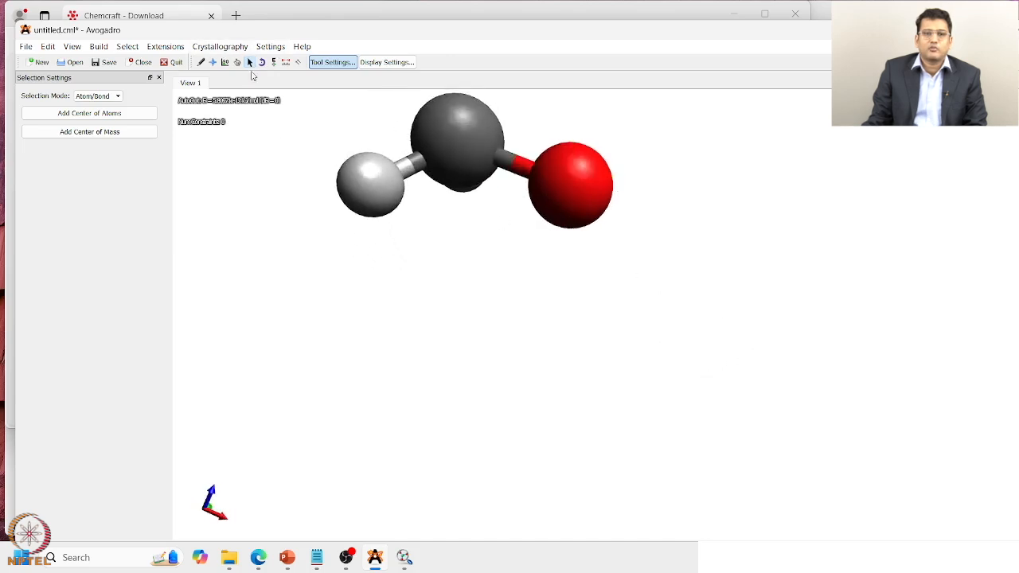
Open the auto-optimization settings and check which force fields are available.
{"action": "left_click", "coordinate": [274, 63]}
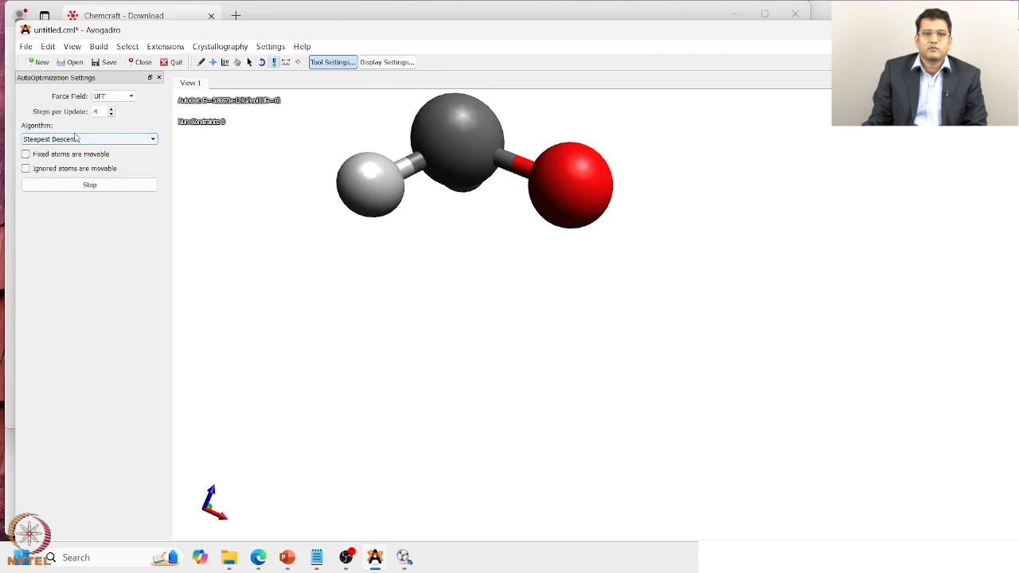
{"action": "left_click", "coordinate": [116, 96]}
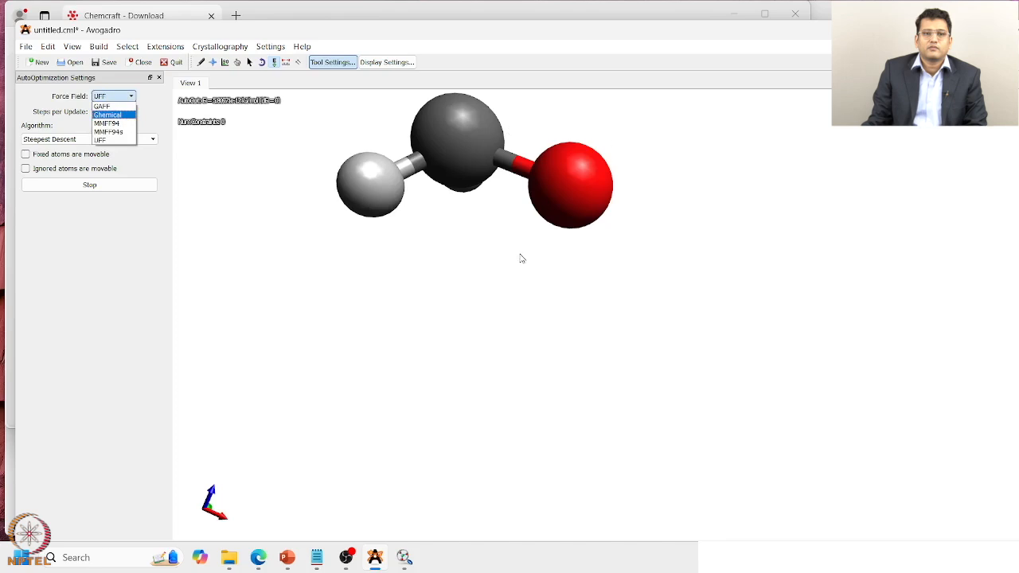
{"action": "left_click", "coordinate": [432, 183]}
{"action": "scroll", "coordinate": [458, 214], "scroll_direction": "up", "scroll_amount": 3}
{"action": "scroll", "coordinate": [458, 213], "scroll_direction": "down", "scroll_amount": 5}
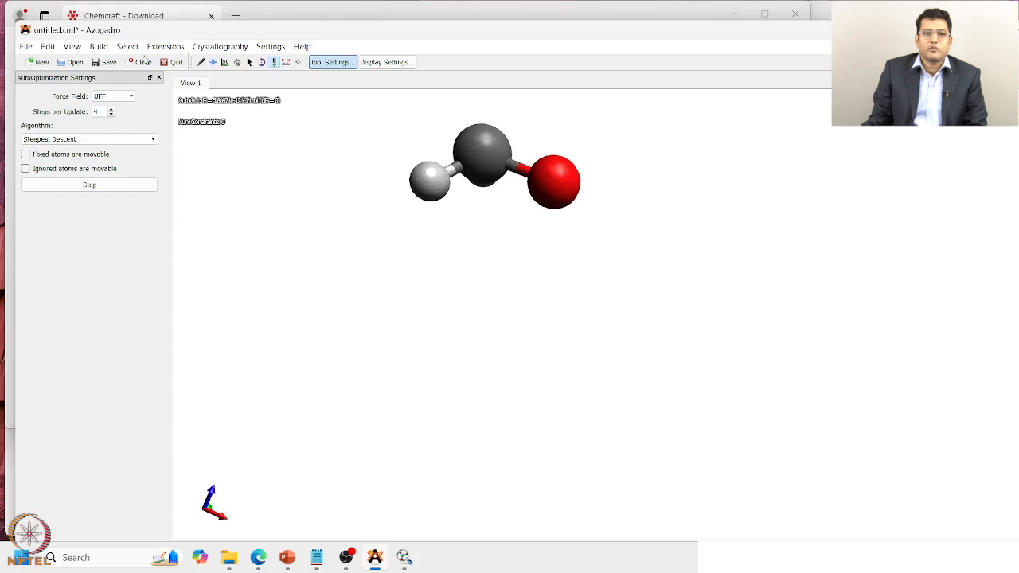
Clear the whole molecule and place a single oxygen atom without hydrogens in the empty view.
{"action": "left_click", "coordinate": [53, 47]}
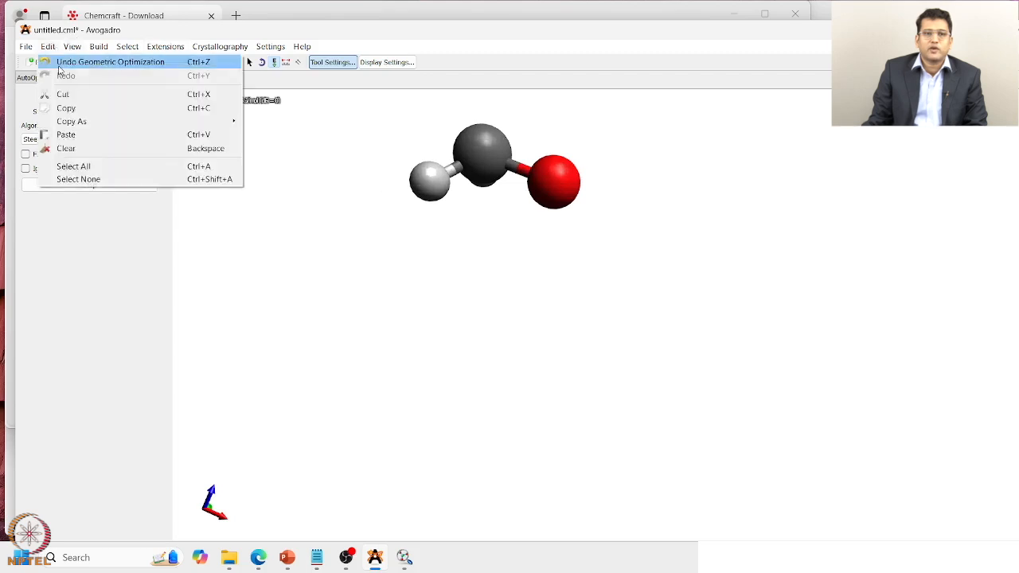
{"action": "left_click", "coordinate": [75, 153]}
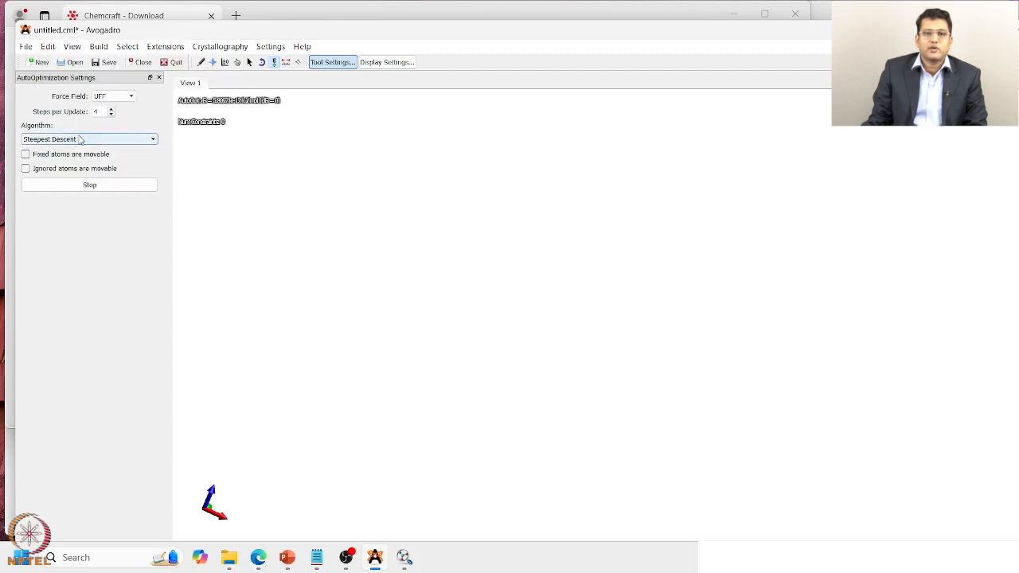
{"action": "left_click", "coordinate": [201, 62]}
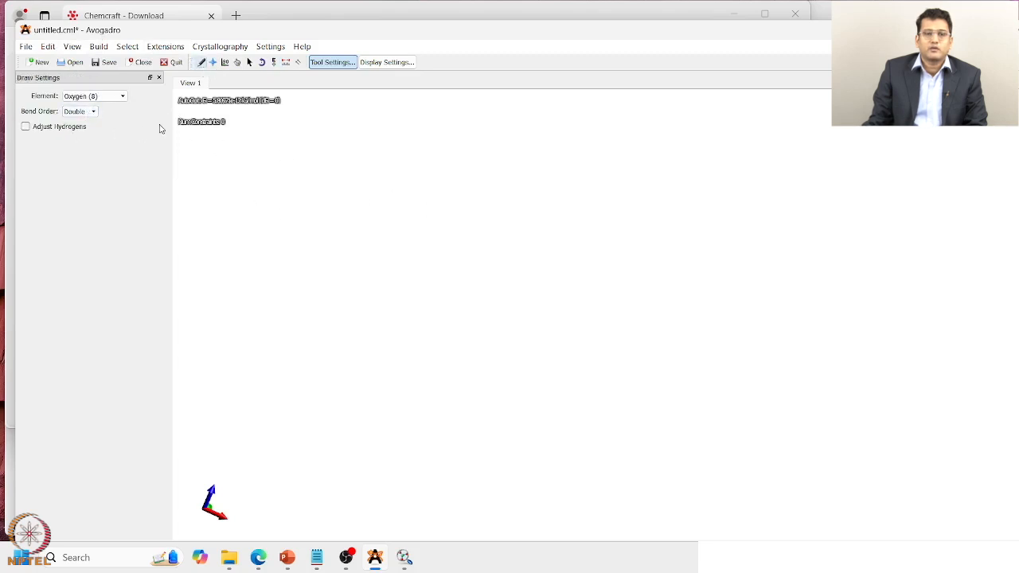
{"action": "left_click", "coordinate": [446, 183]}
Draw a double-bonded carbon with adjusted hydrogens from the oxygen atom, and optimize the resulting formaldehyde geometry.
{"action": "left_click", "coordinate": [119, 98]}
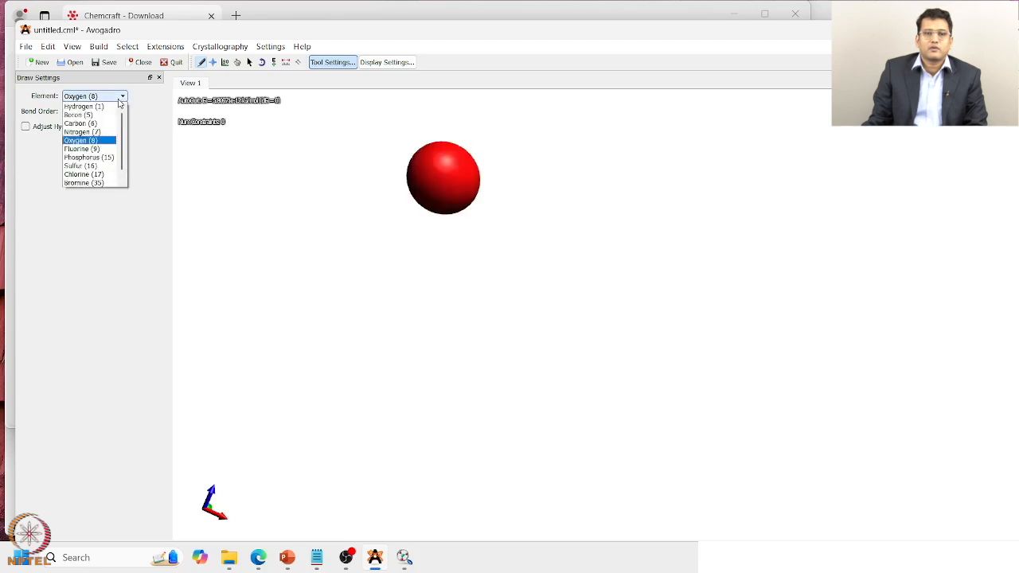
{"action": "left_click", "coordinate": [94, 124]}
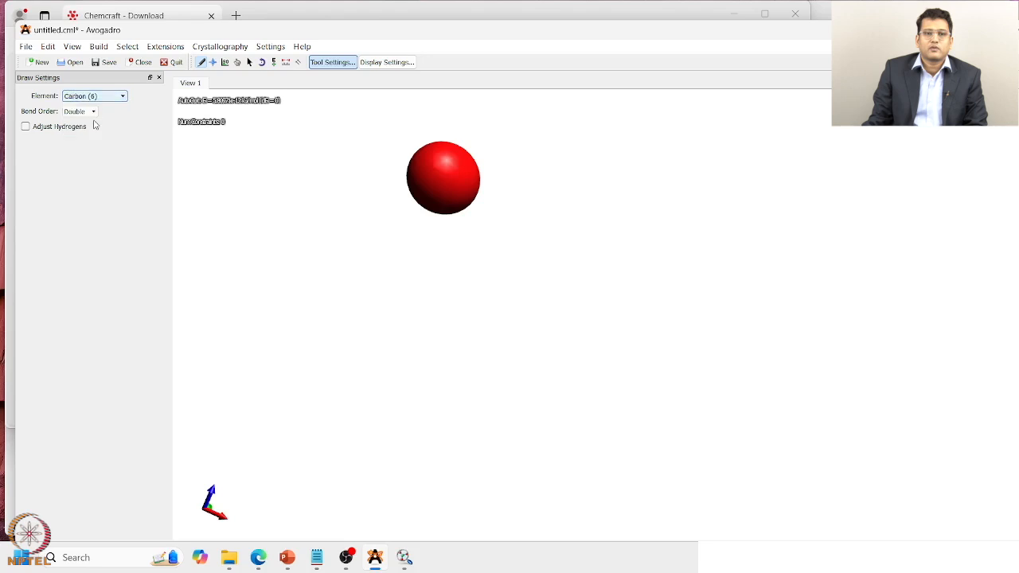
{"action": "left_click", "coordinate": [25, 127]}
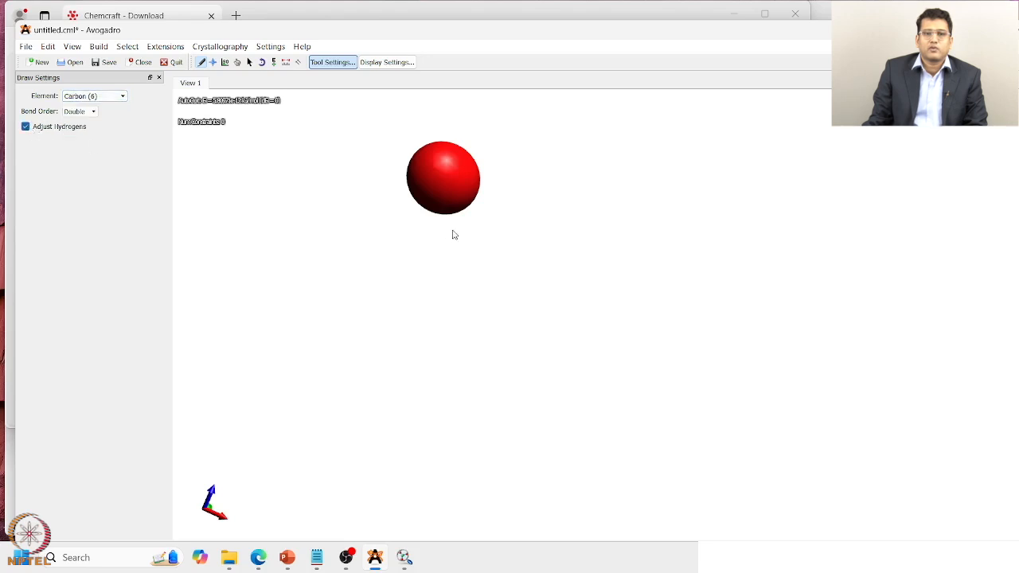
{"action": "left_click_drag", "start_coordinate": [470, 192], "coordinate": [555, 191]}
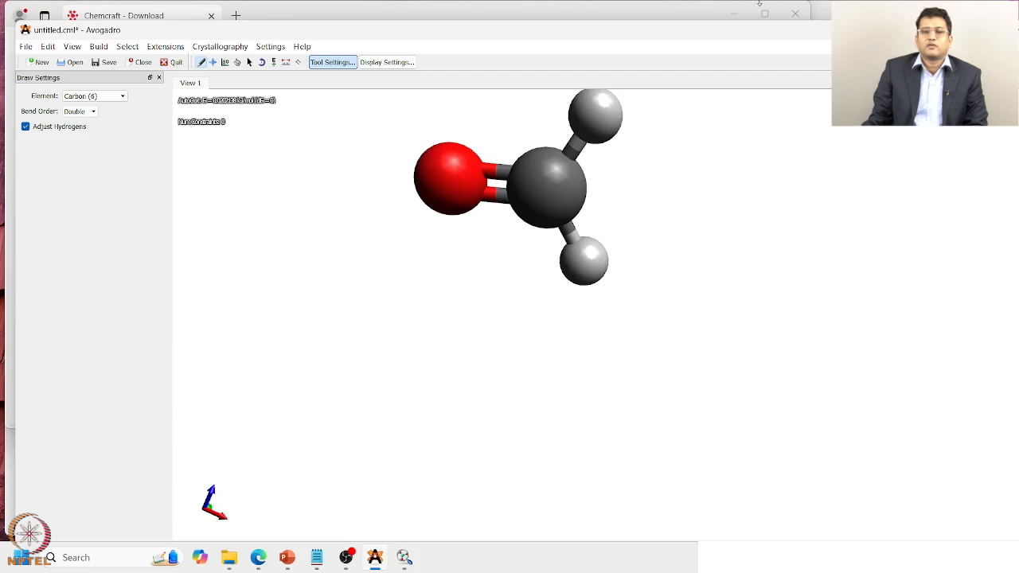
{"action": "scroll", "coordinate": [692, 484], "scroll_direction": "up", "scroll_amount": 5}
{"action": "scroll", "coordinate": [692, 484], "scroll_direction": "down", "scroll_amount": 6}
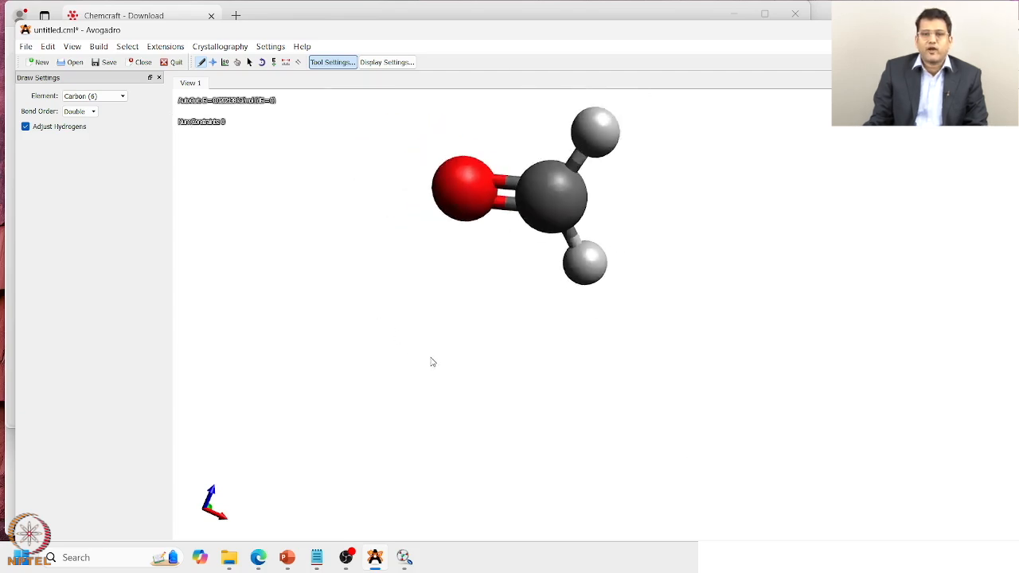
{"action": "left_click", "coordinate": [168, 48]}
{"action": "left_click", "coordinate": [191, 79]}
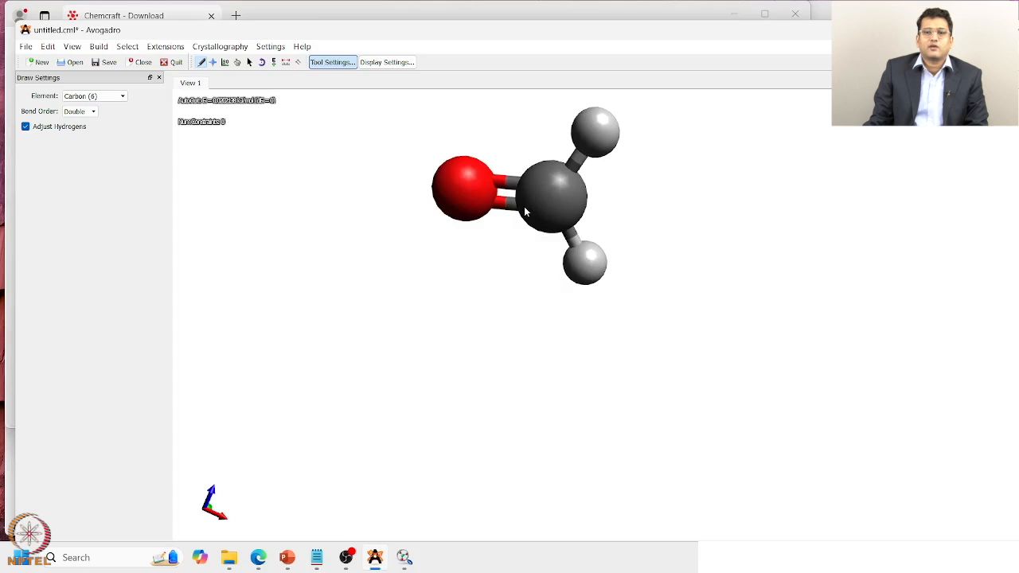
{"action": "left_click_drag", "start_coordinate": [524, 207], "coordinate": [484, 261]}
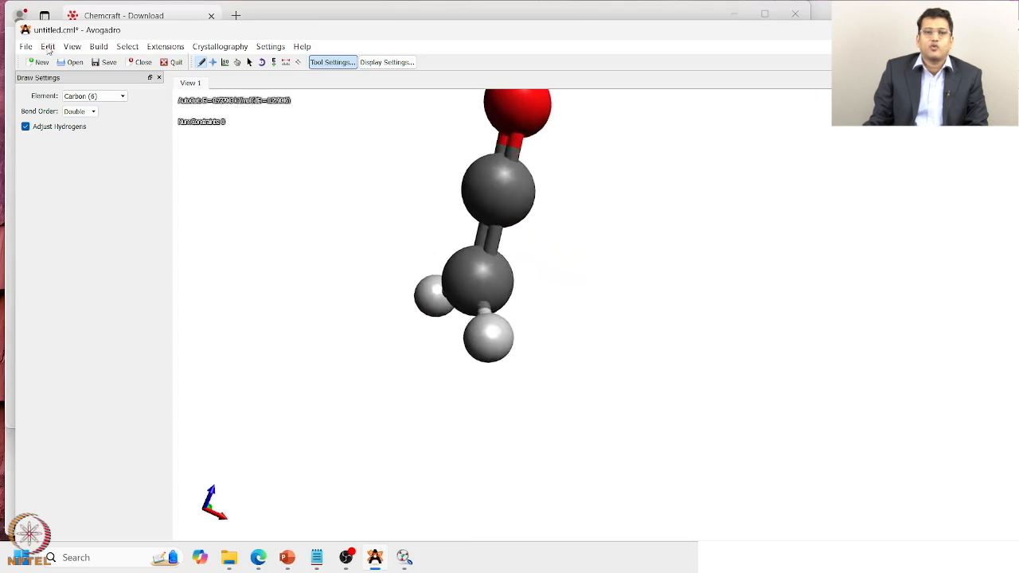
{"action": "left_click", "coordinate": [48, 48]}
{"action": "left_click", "coordinate": [68, 61]}
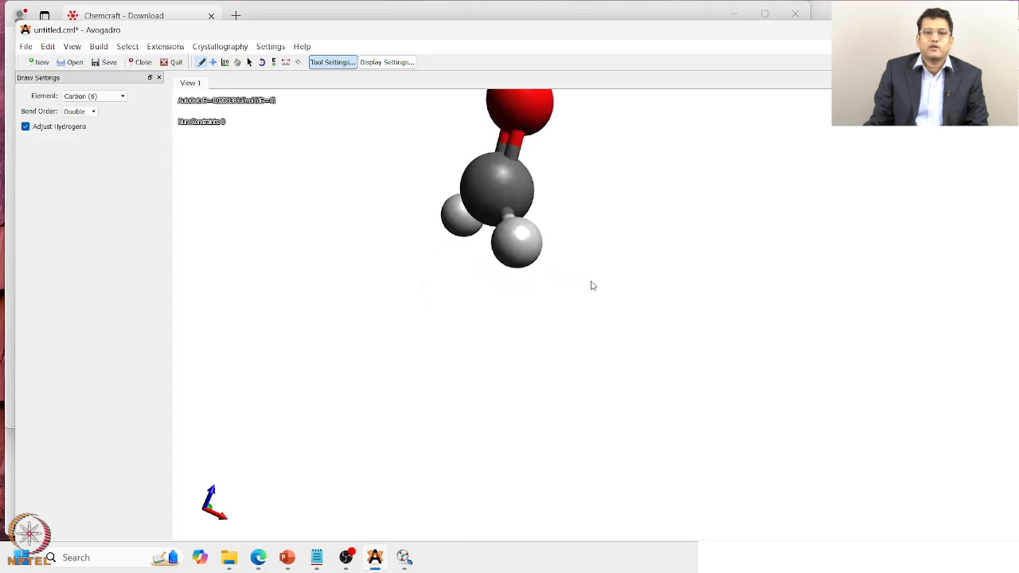
Rotate the formaldehyde molecule with the selection tool to view its C=O double bond and both hydrogens.
{"action": "left_click", "coordinate": [249, 62]}
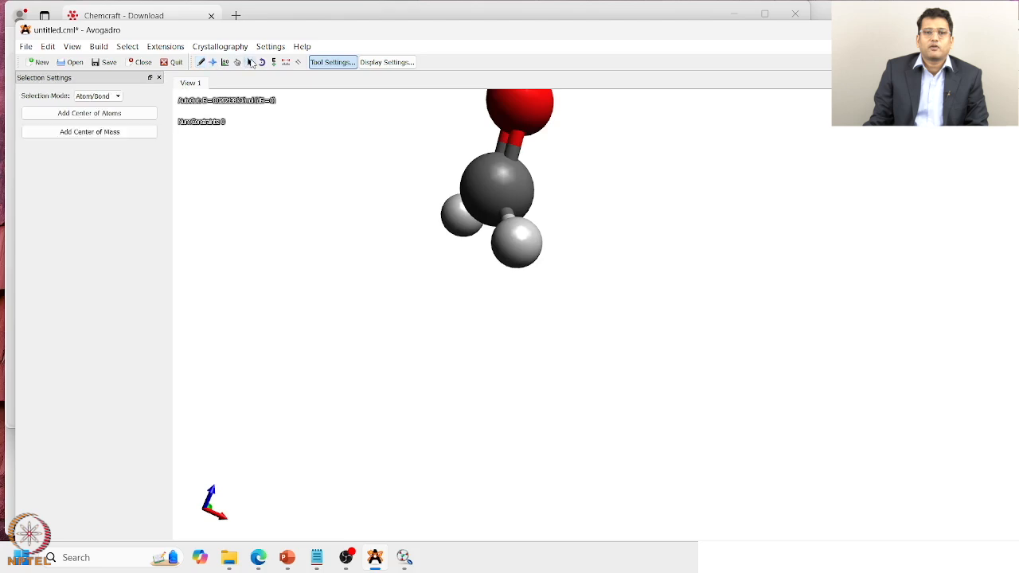
{"action": "scroll", "coordinate": [659, 268], "scroll_direction": "up", "scroll_amount": 3}
{"action": "scroll", "coordinate": [659, 268], "scroll_direction": "down", "scroll_amount": 5}
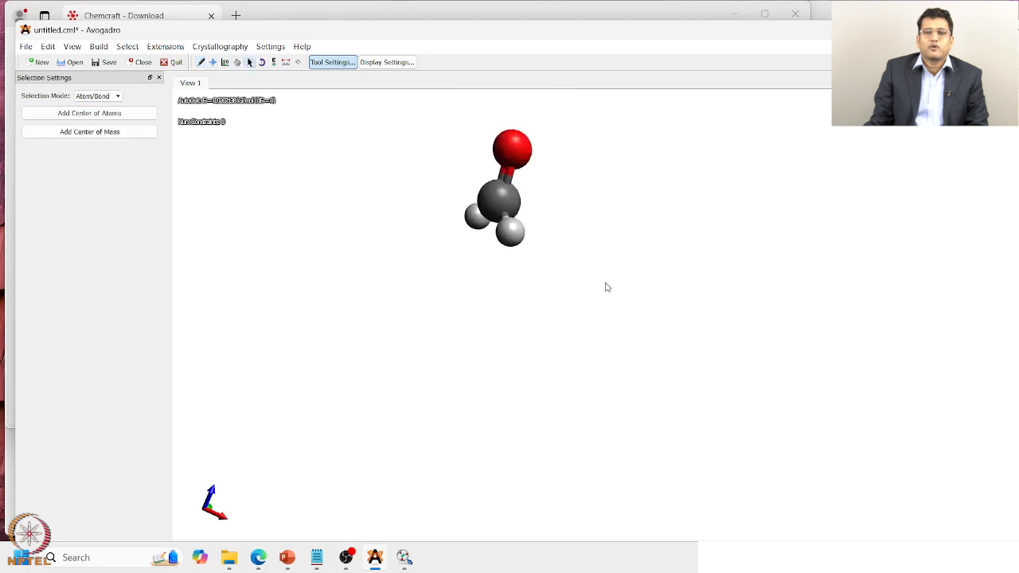
{"action": "left_click_drag", "start_coordinate": [516, 156], "coordinate": [625, 180]}
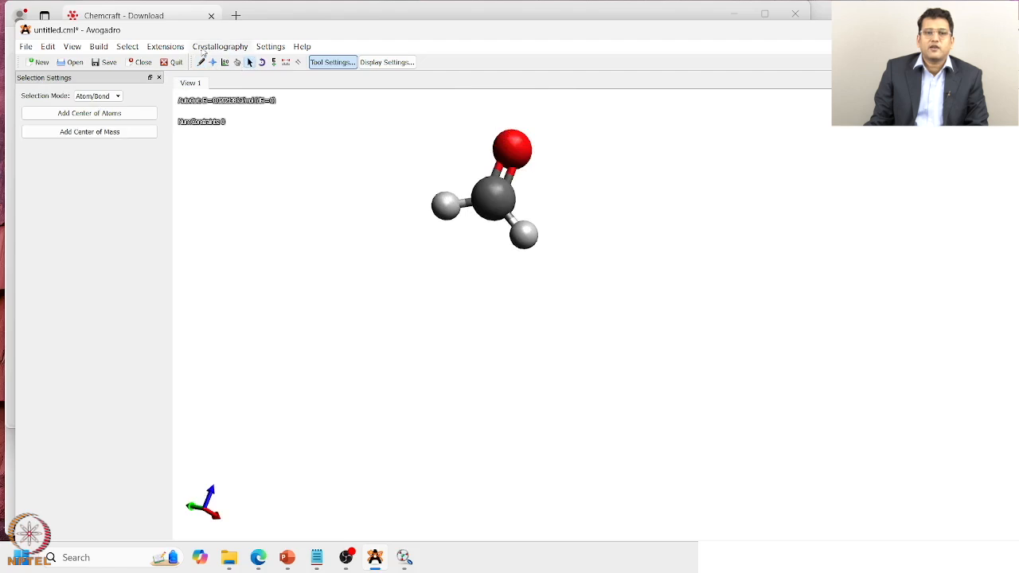
Open the ORCA input generator for the formaldehyde molecule and enter the comment "formadehyde MO".
{"action": "left_click", "coordinate": [165, 48]}
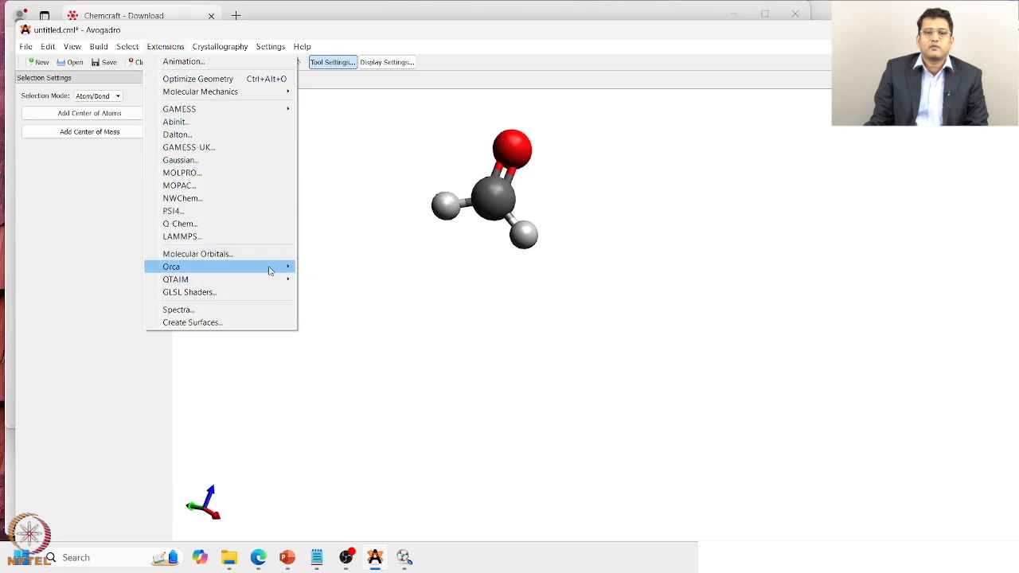
{"action": "mouse_move", "coordinate": [269, 271]}
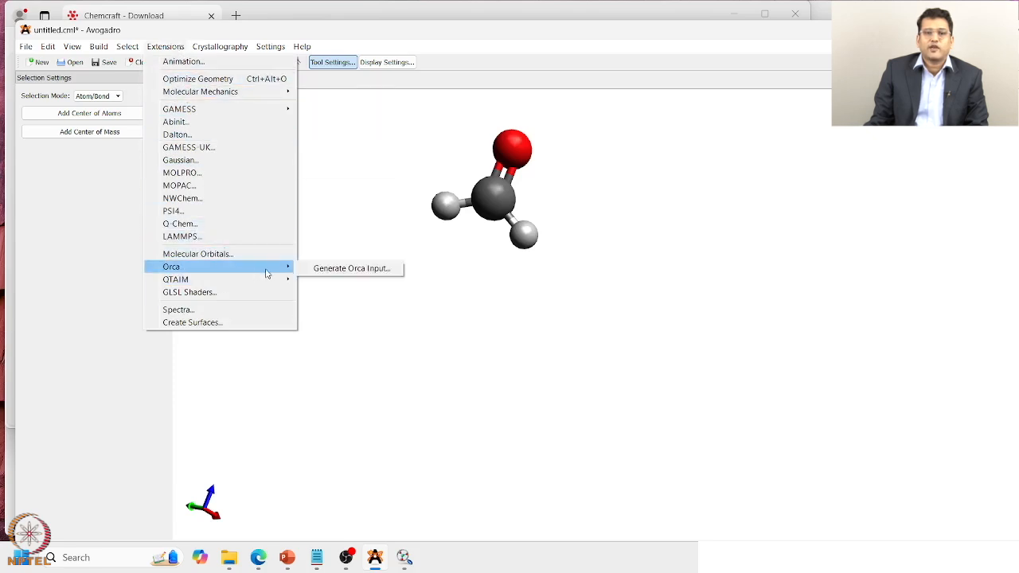
{"action": "left_click", "coordinate": [332, 272]}
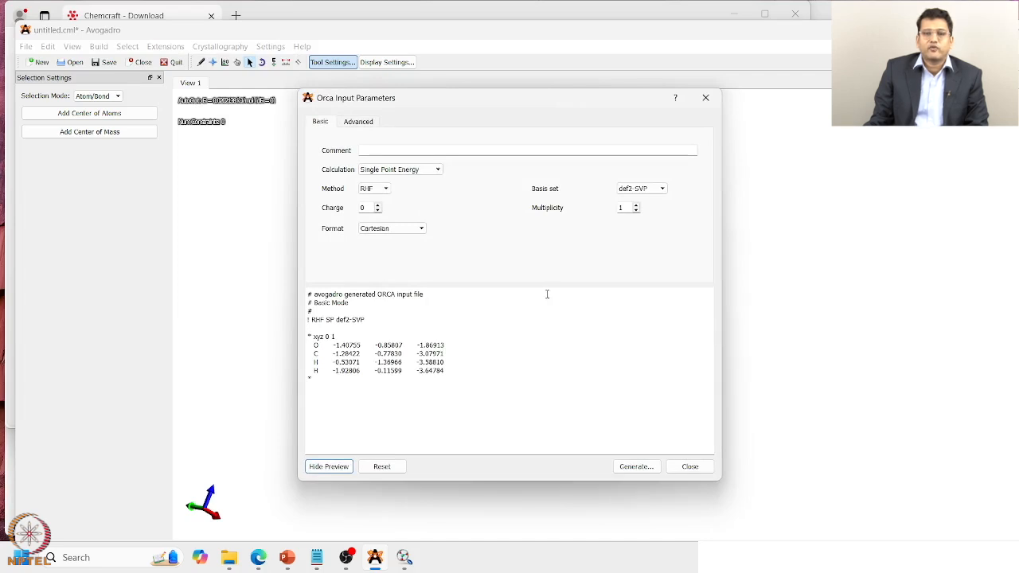
{"action": "left_click", "coordinate": [372, 150]}
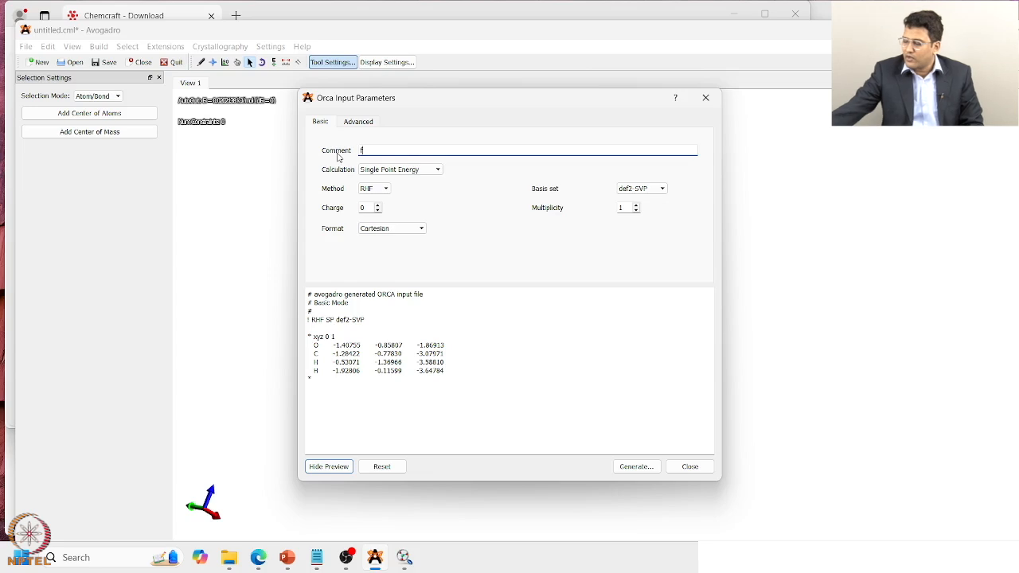
{"action": "type", "text": "forma"}
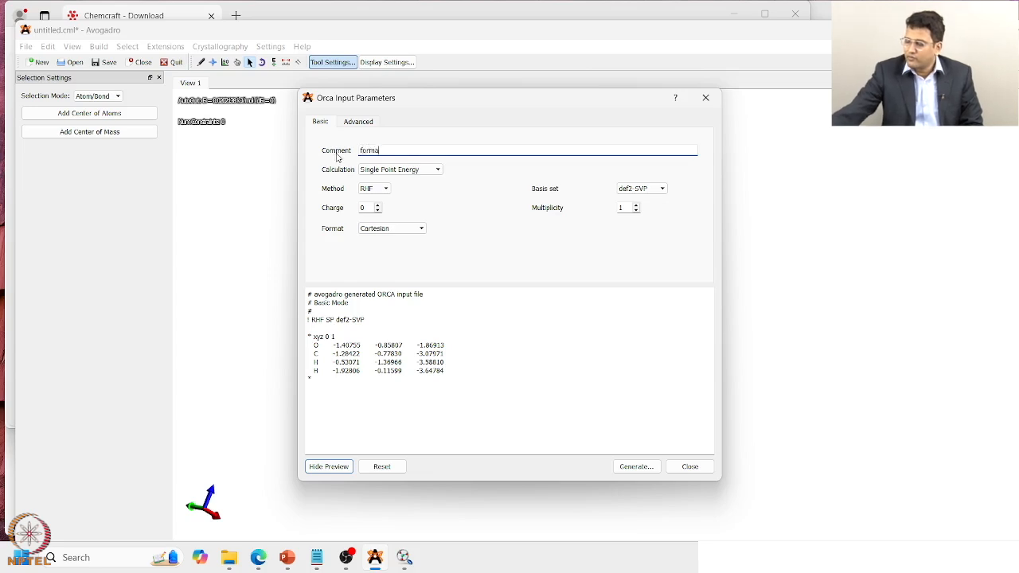
{"action": "type", "text": "dehyd"}
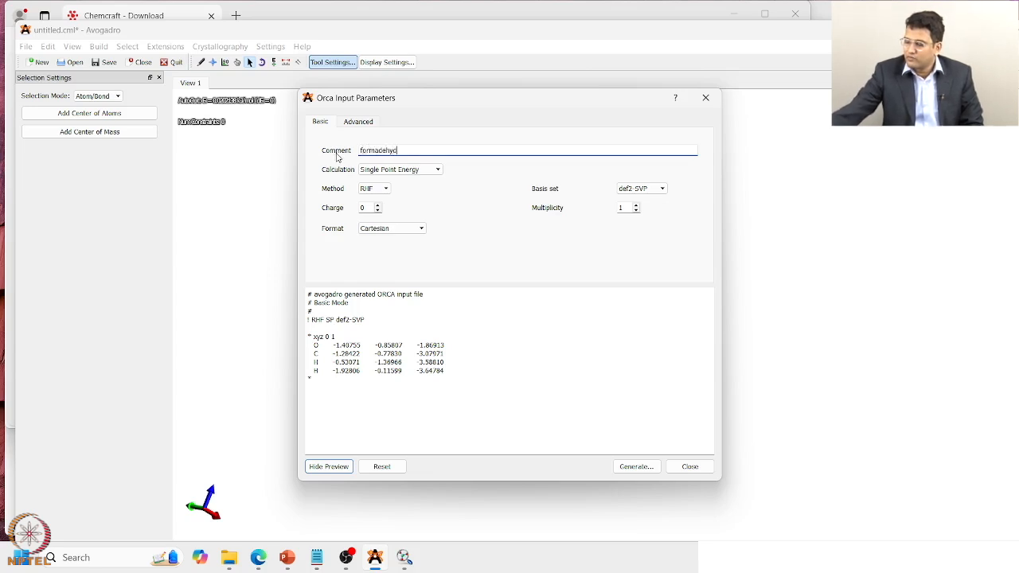
{"action": "type", "text": "e MO"}
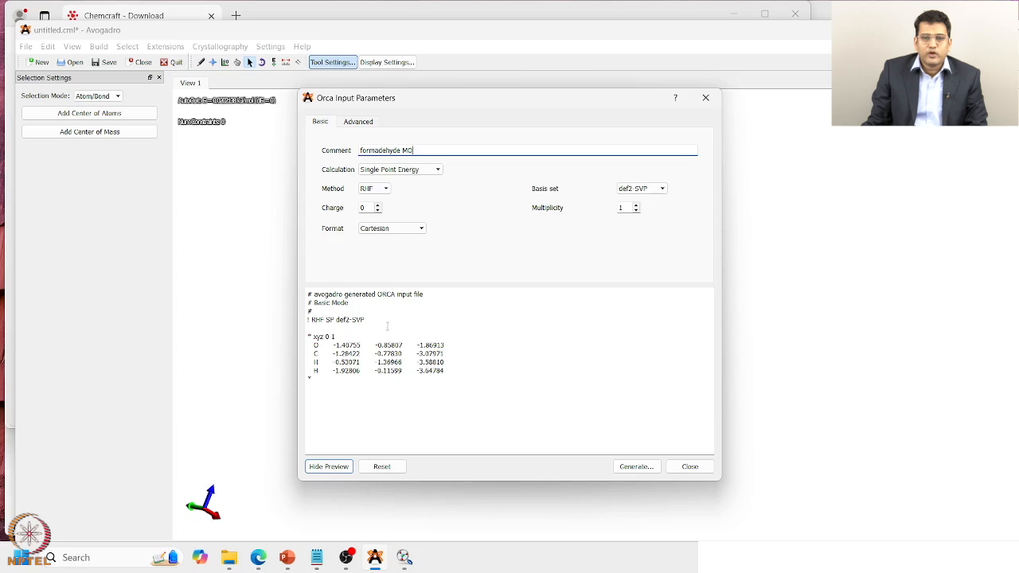
Check the advanced data print options, and append the keyword largeprint to the "! RHF SP def2-SVP" line in the basic input preview.
{"action": "left_click", "coordinate": [359, 123]}
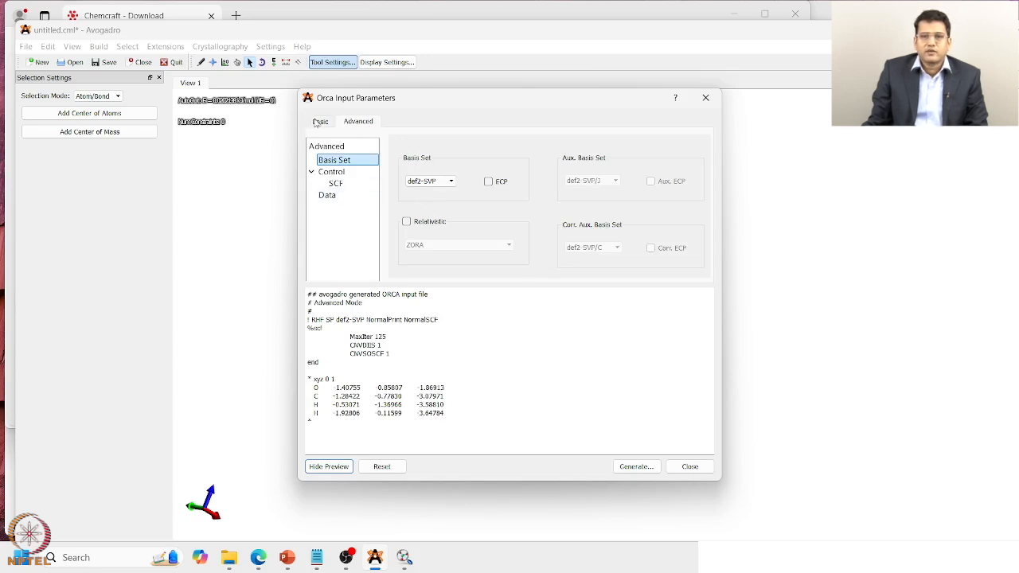
{"action": "left_click", "coordinate": [328, 197]}
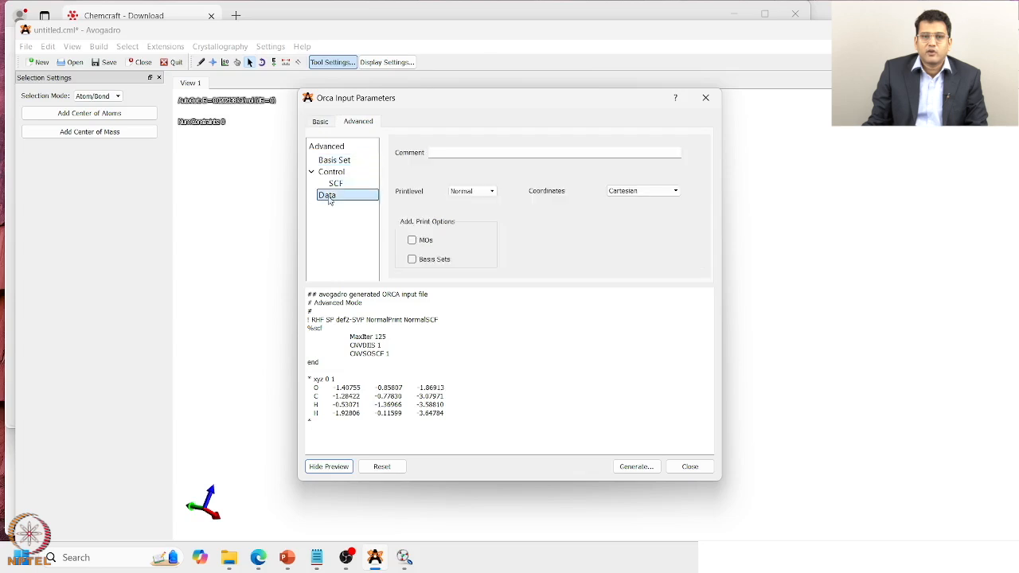
{"action": "left_click", "coordinate": [323, 122]}
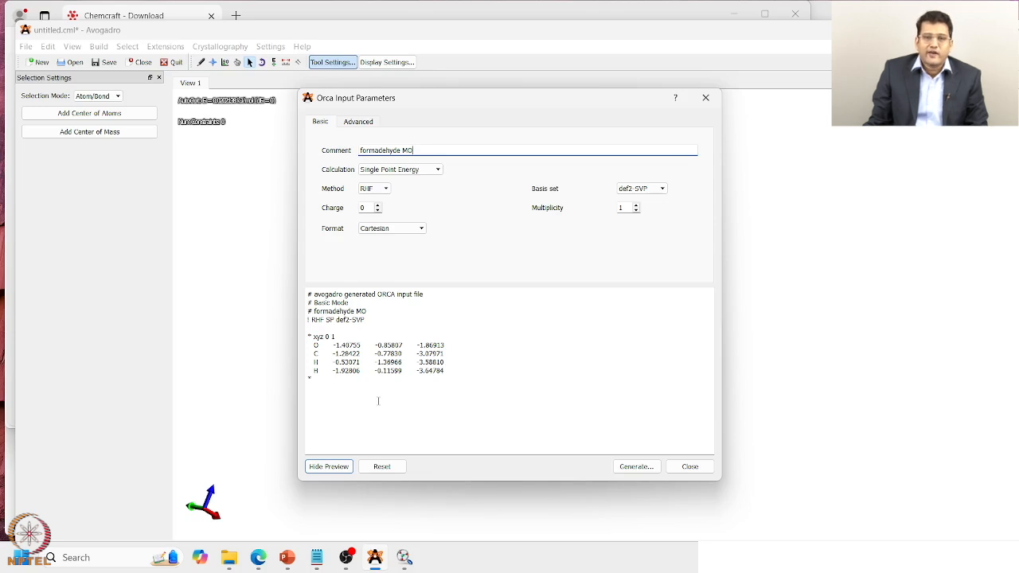
{"action": "left_click", "coordinate": [403, 325]}
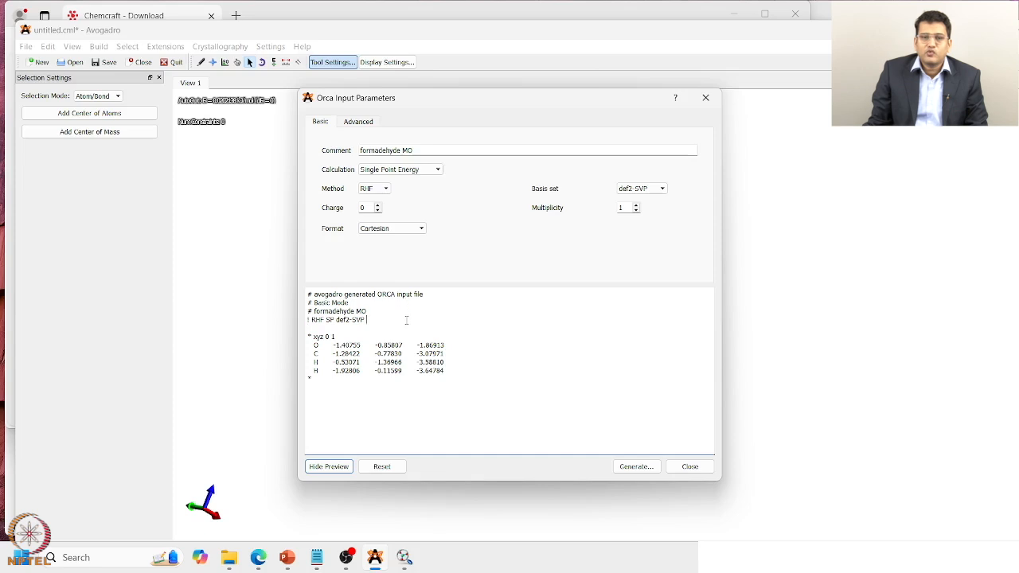
{"action": "type", "text": "largeprint"}
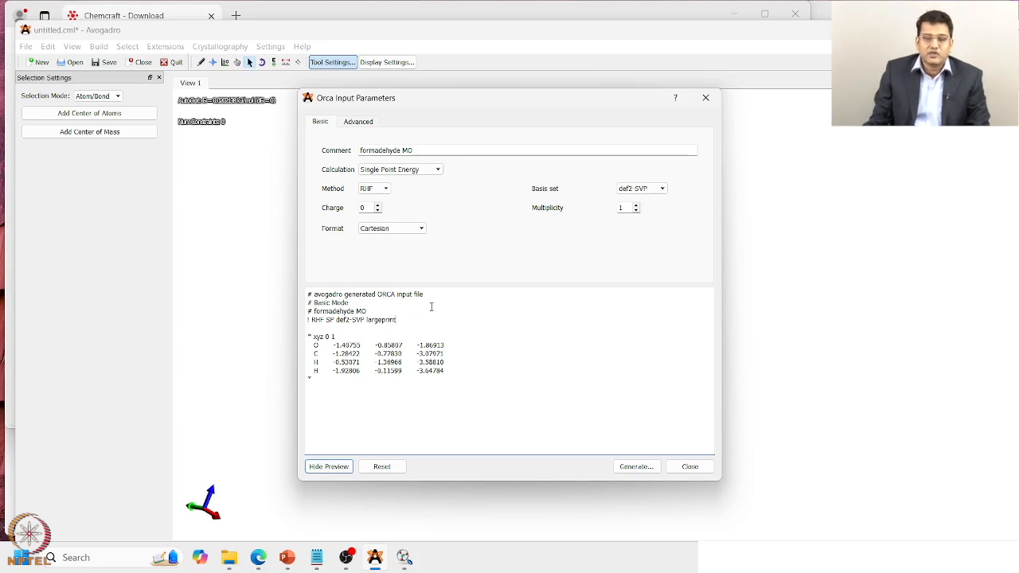
Start generating the ORCA input file, and create and open a new folder named week2 inside Downloads > nptel.
{"action": "left_click", "coordinate": [639, 467]}
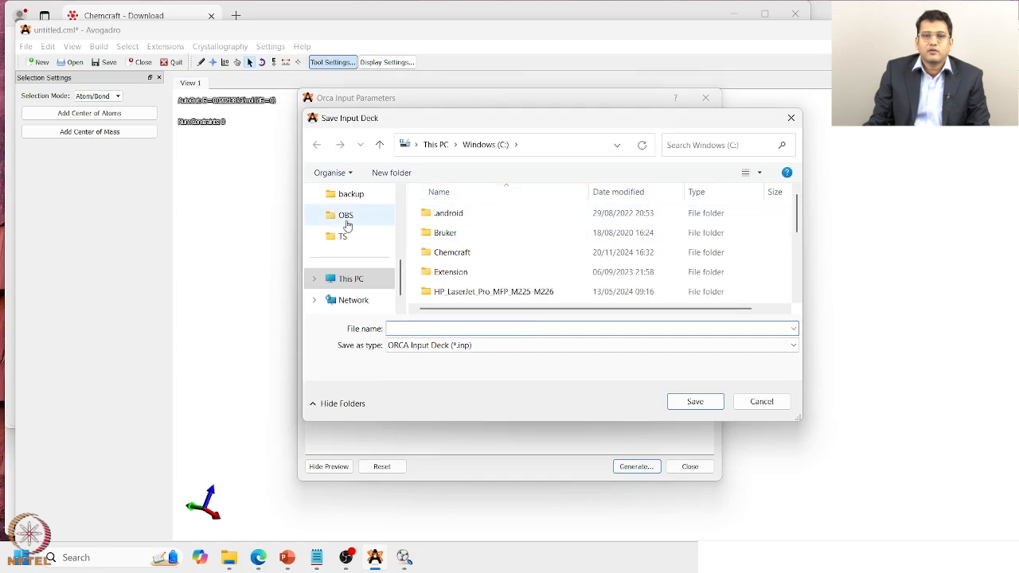
{"action": "scroll", "coordinate": [389, 226], "scroll_direction": "up", "scroll_amount": 5}
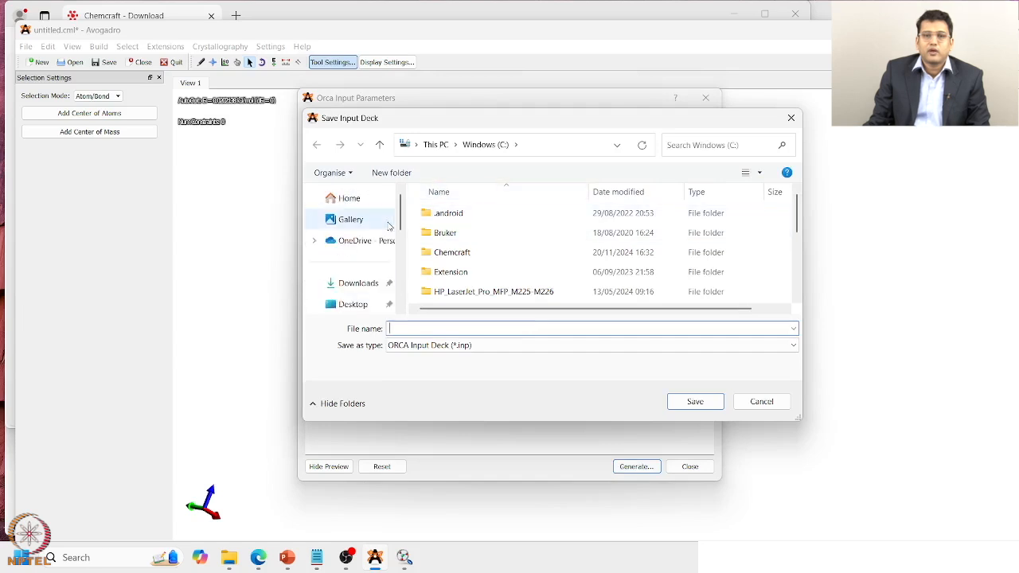
{"action": "left_click", "coordinate": [358, 283]}
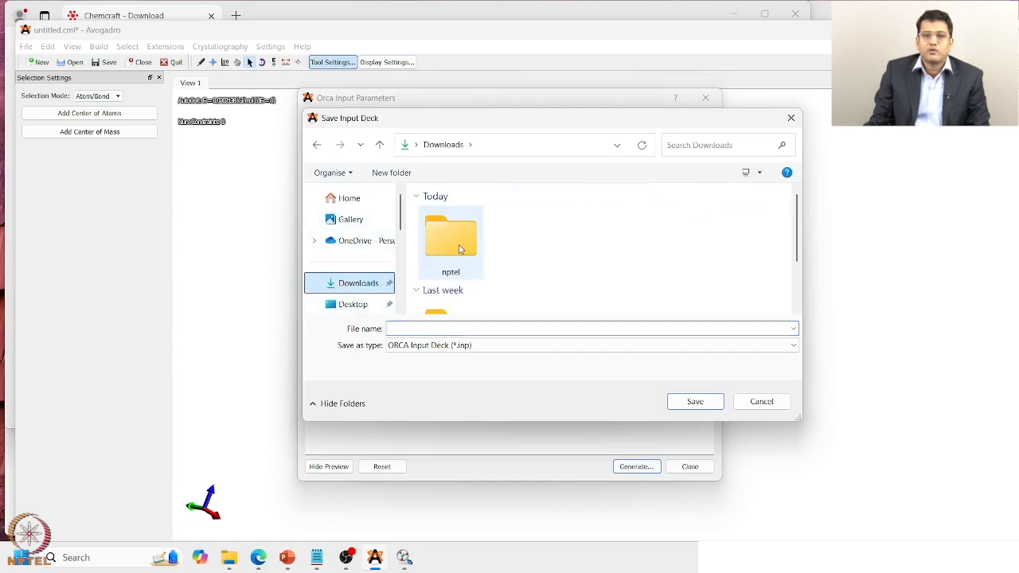
{"action": "double_click", "coordinate": [463, 244]}
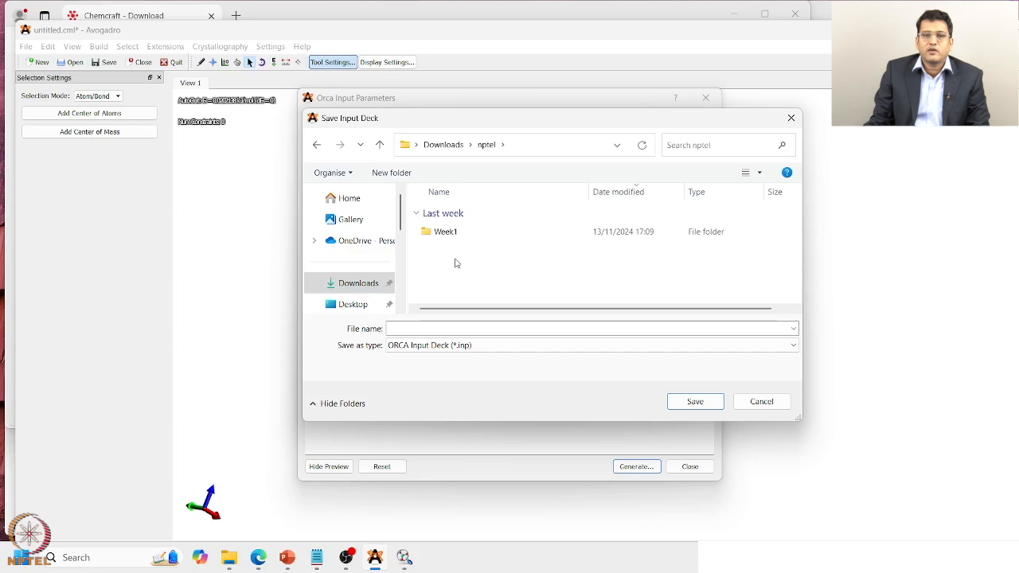
{"action": "left_click", "coordinate": [393, 174]}
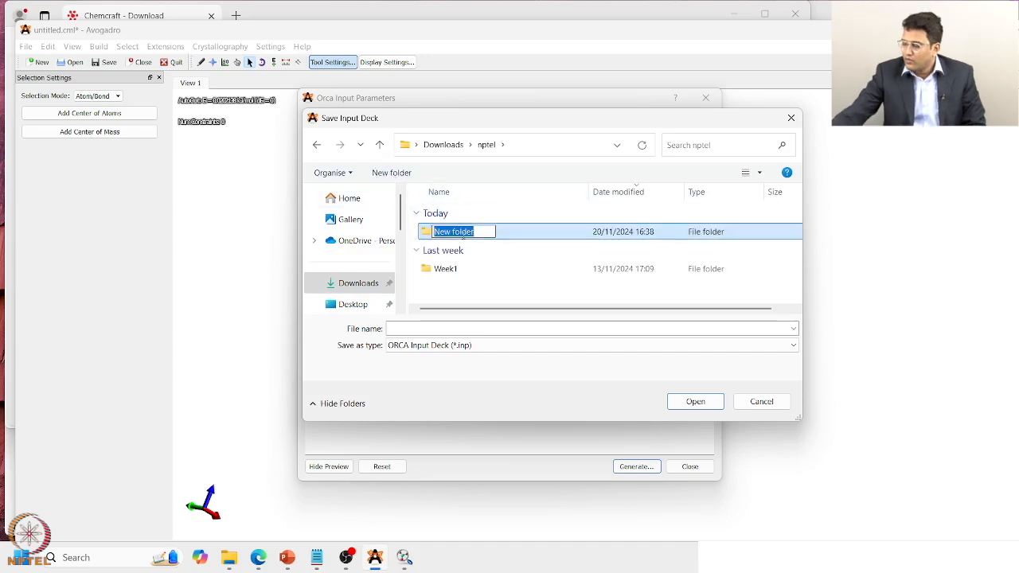
{"action": "type", "text": "wee"}
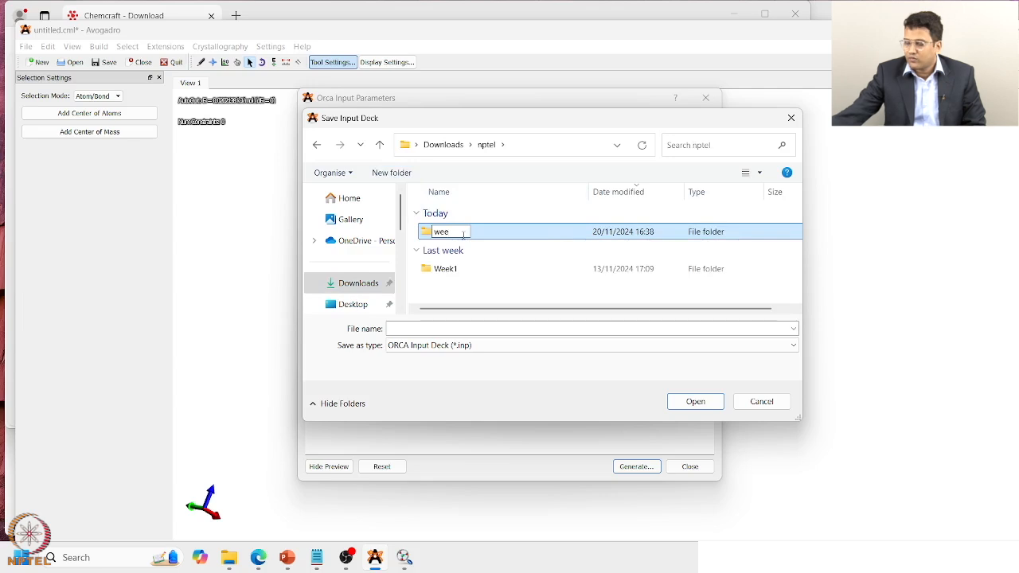
{"action": "type", "text": "k2"}
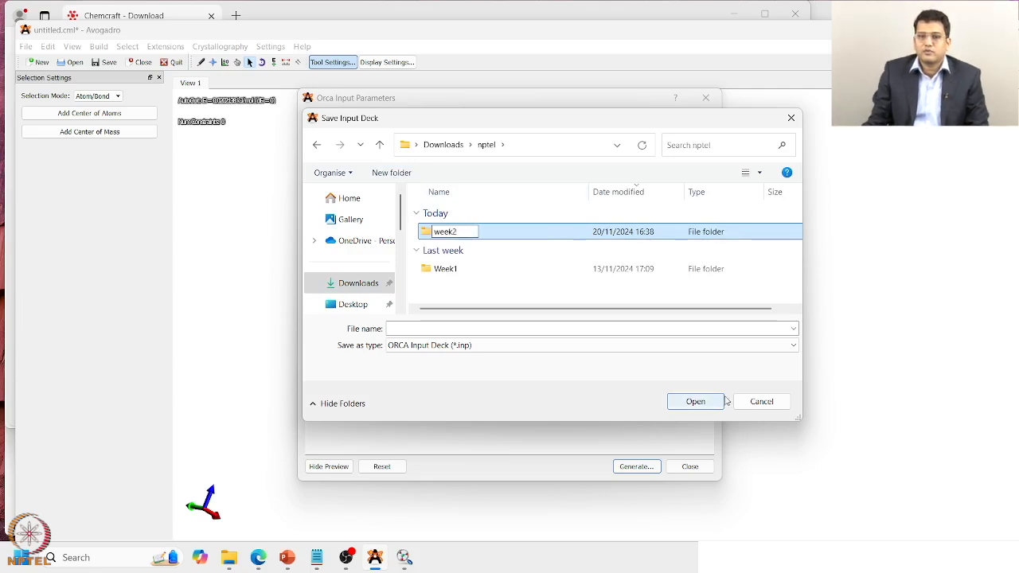
{"action": "key", "text": "Return"}
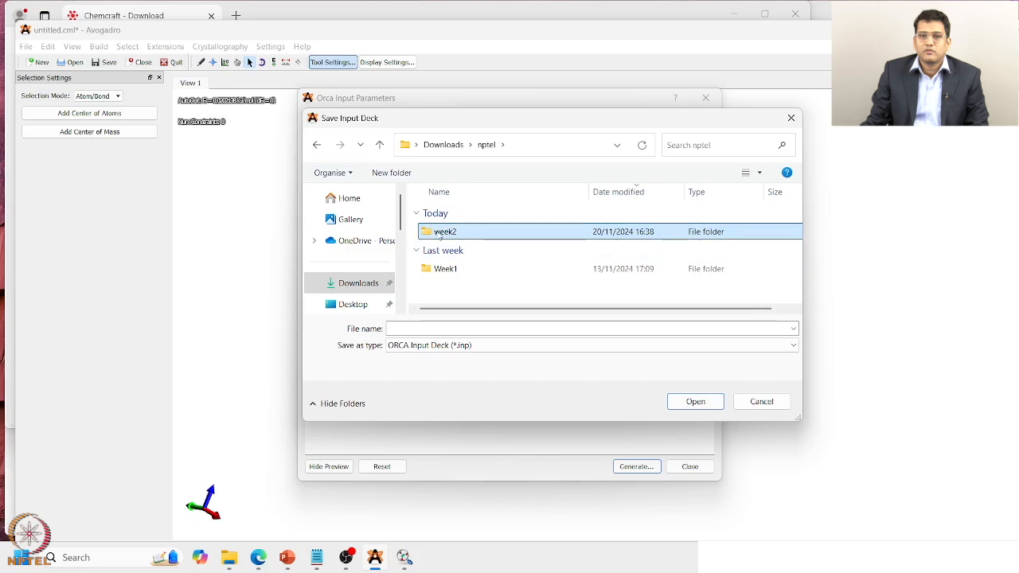
{"action": "double_click", "coordinate": [437, 233]}
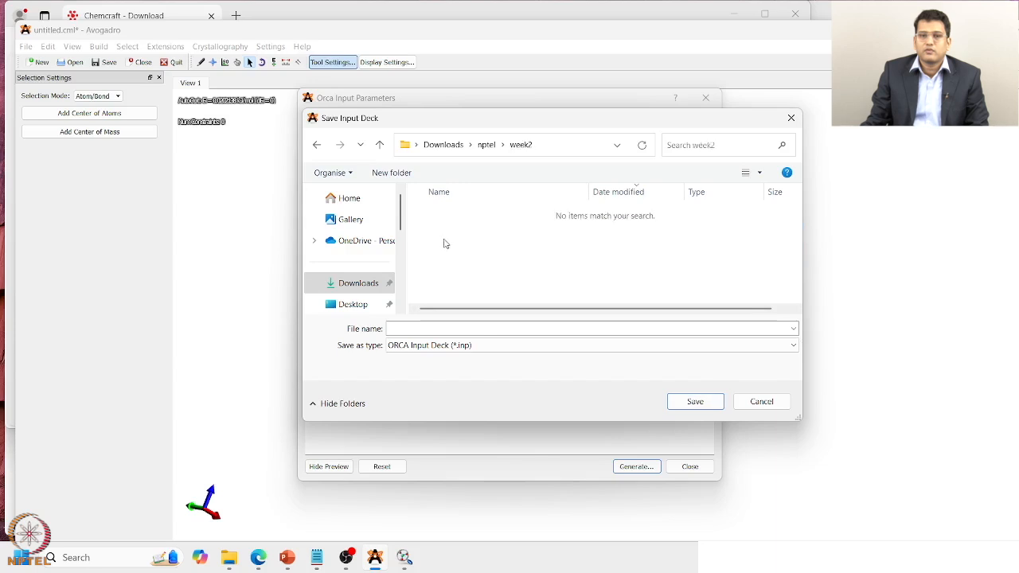
Save the ORCA input deck in the week2 folder under the file name formaldehyde.
{"action": "left_click", "coordinate": [470, 327]}
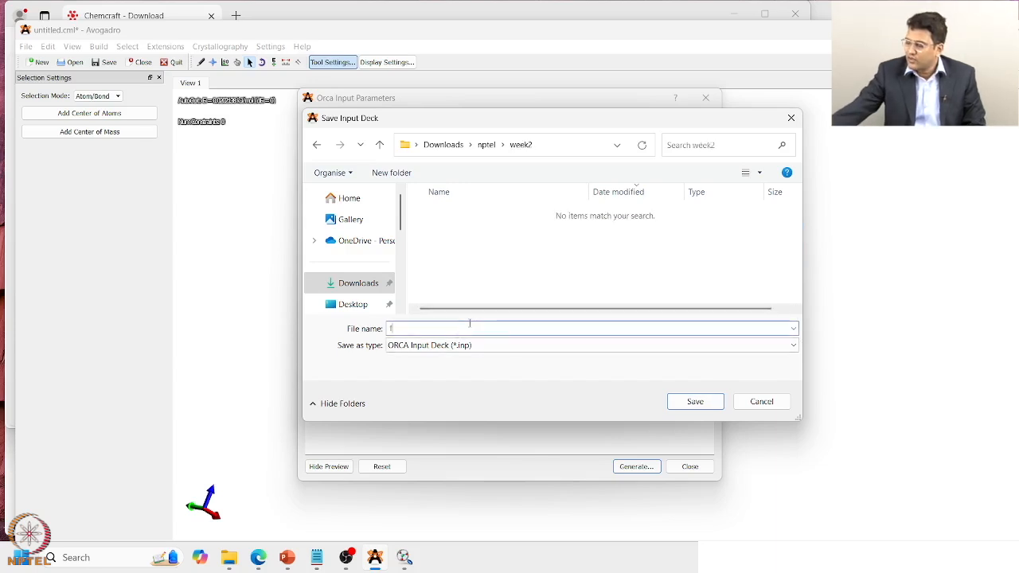
{"action": "type", "text": "formald"}
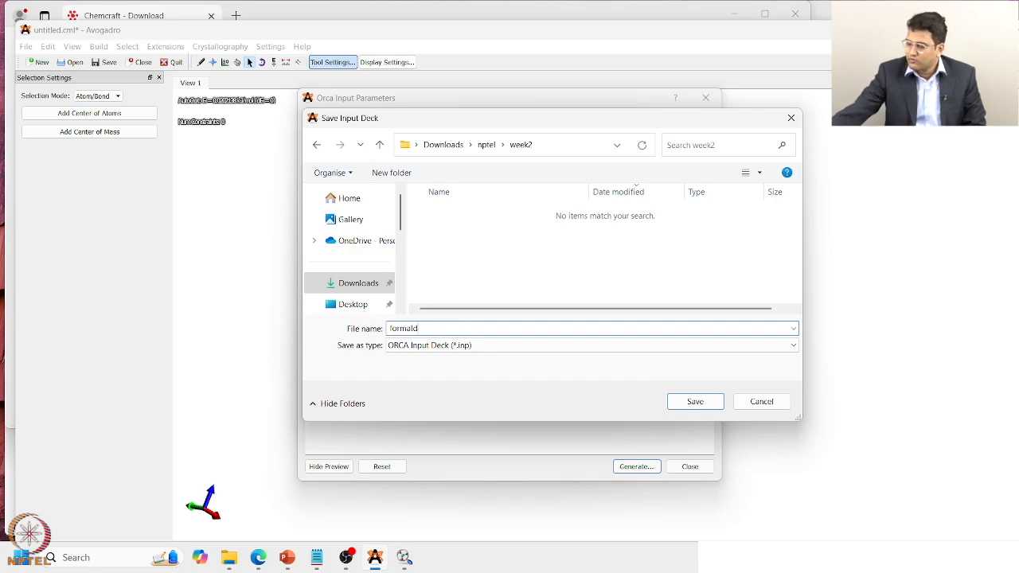
{"action": "type", "text": "ehyde"}
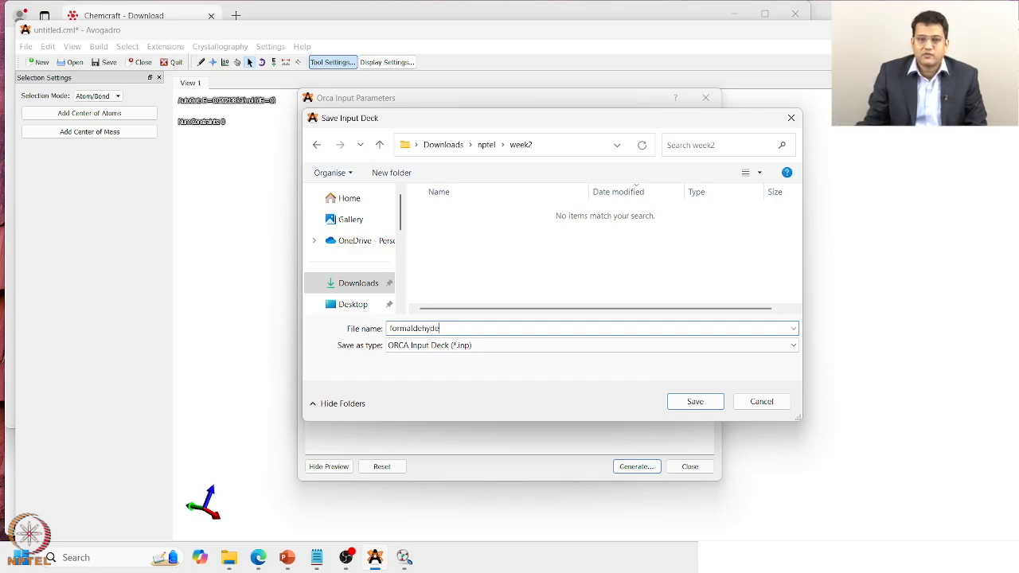
{"action": "left_click", "coordinate": [695, 402]}
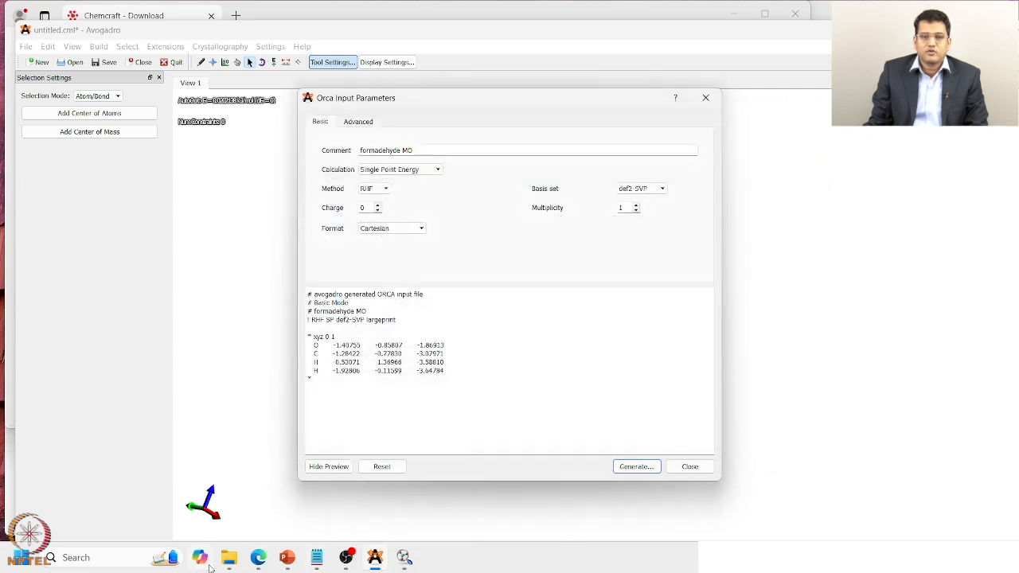
Switch to File Explorer, open the formaldehyde input file from nptel > week2 to review its contents, and close it.
{"action": "mouse_move", "coordinate": [228, 554]}
{"action": "left_click", "coordinate": [231, 520]}
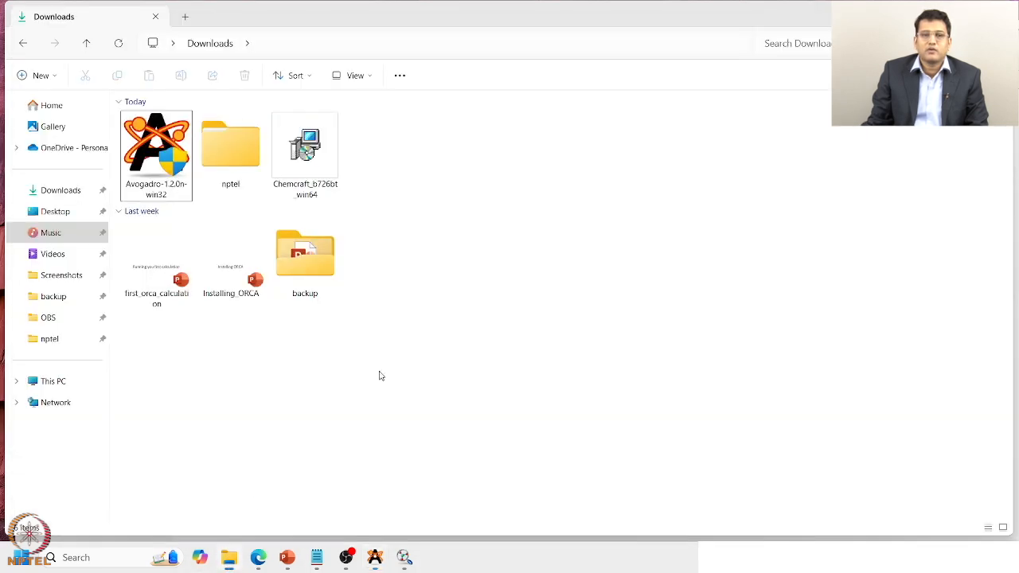
{"action": "double_click", "coordinate": [236, 165]}
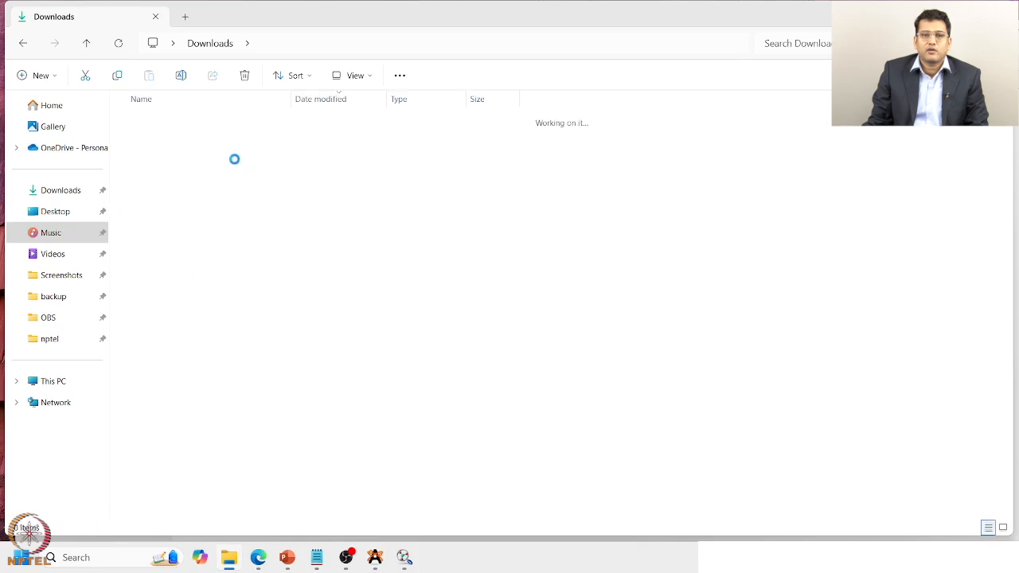
{"action": "double_click", "coordinate": [157, 136]}
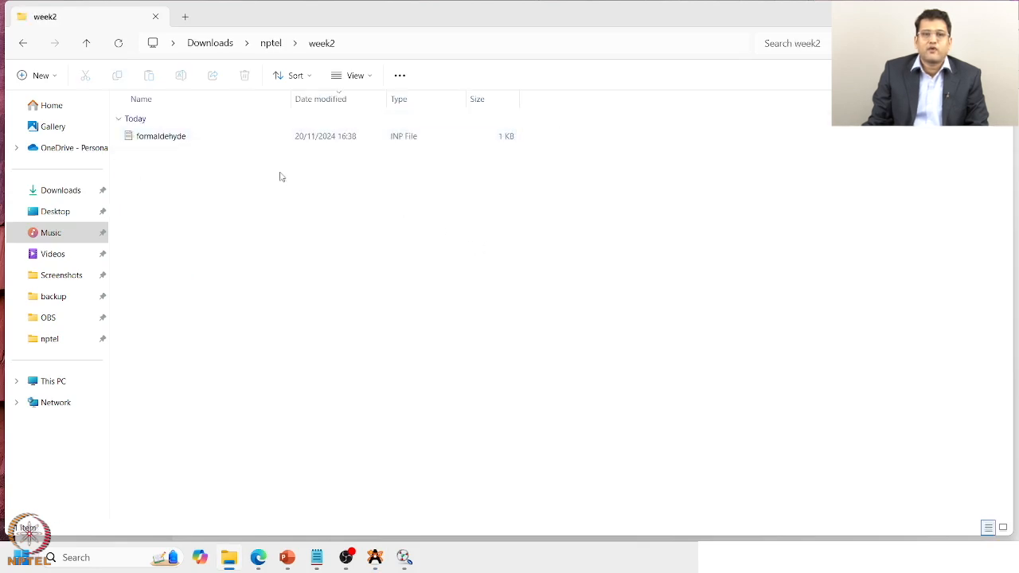
{"action": "double_click", "coordinate": [235, 140]}
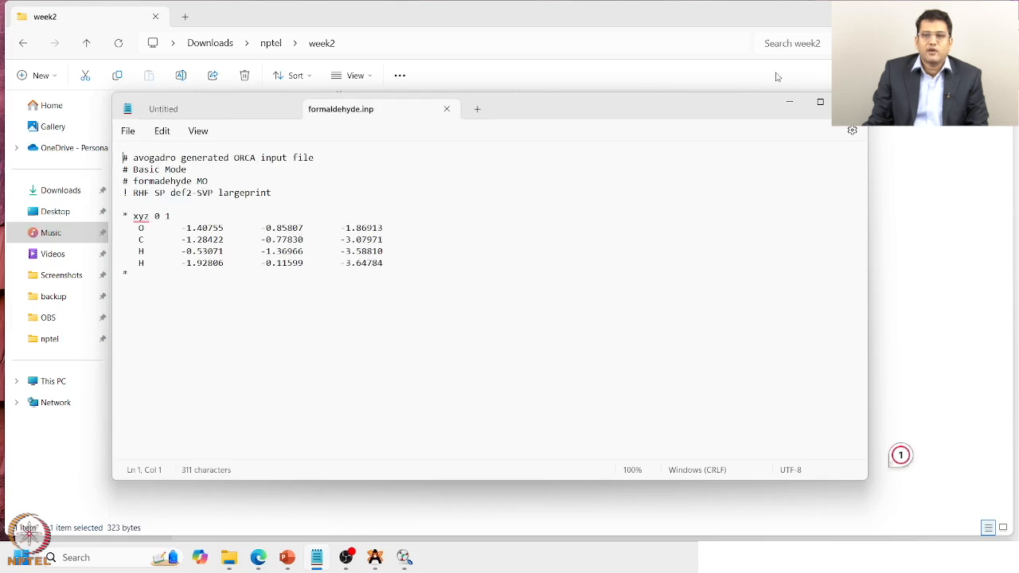
{"action": "left_click", "coordinate": [851, 102]}
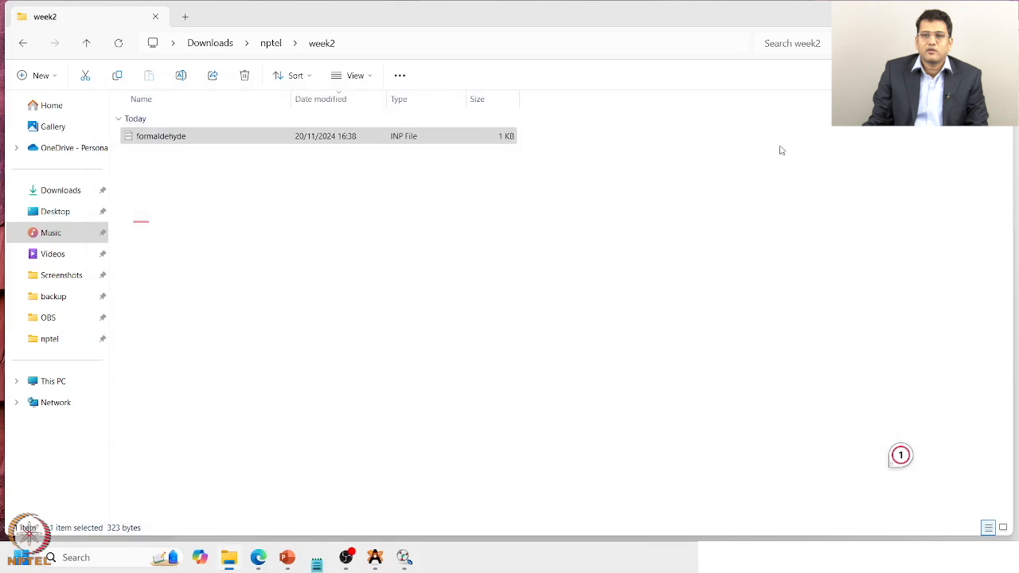
Open a terminal in the week2 folder and enter the command orca formaldehyde.inp, without the .\ prefix before the file name.
{"action": "right_click", "coordinate": [390, 207]}
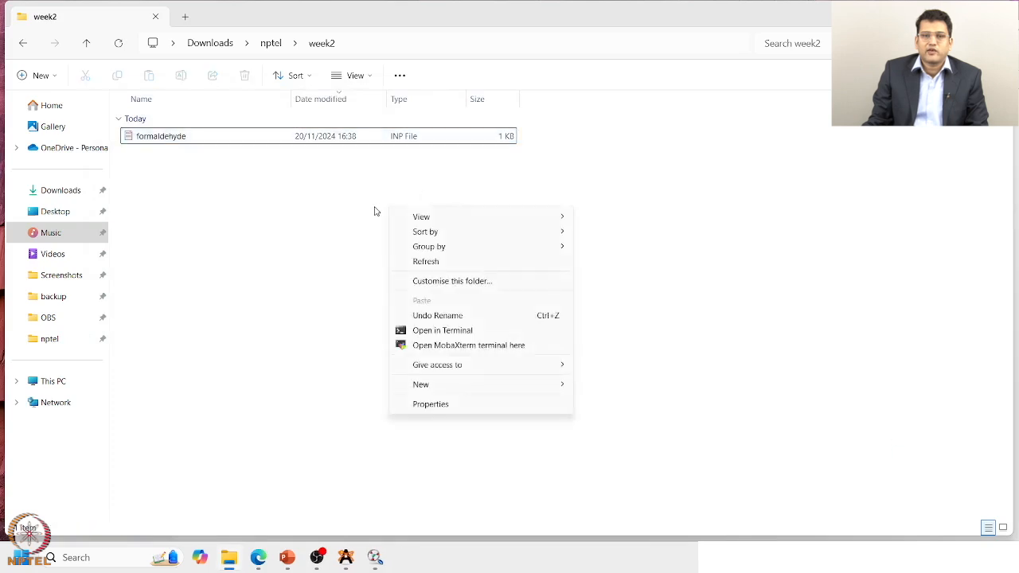
{"action": "left_click", "coordinate": [472, 329]}
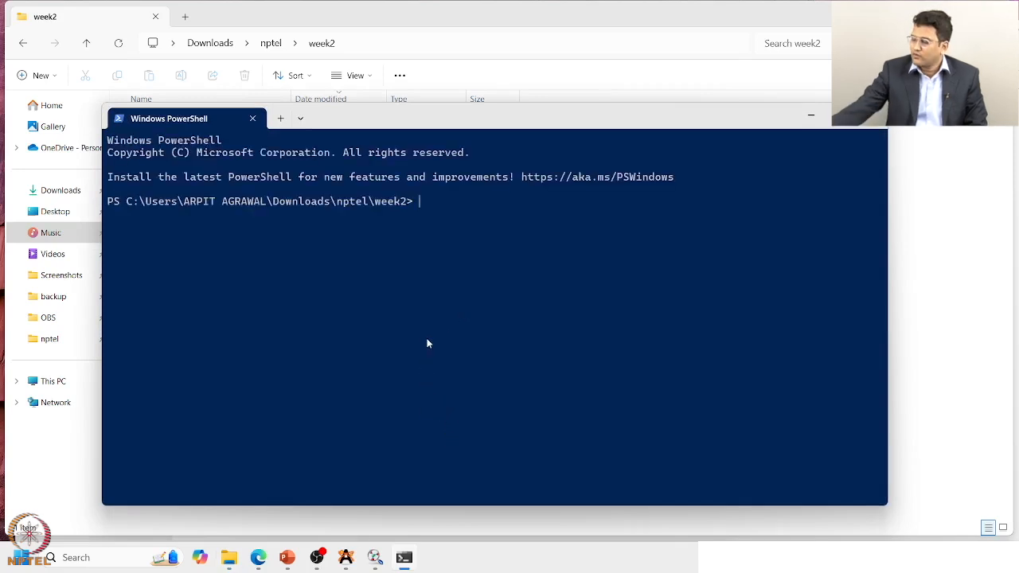
{"action": "type", "text": "orc"}
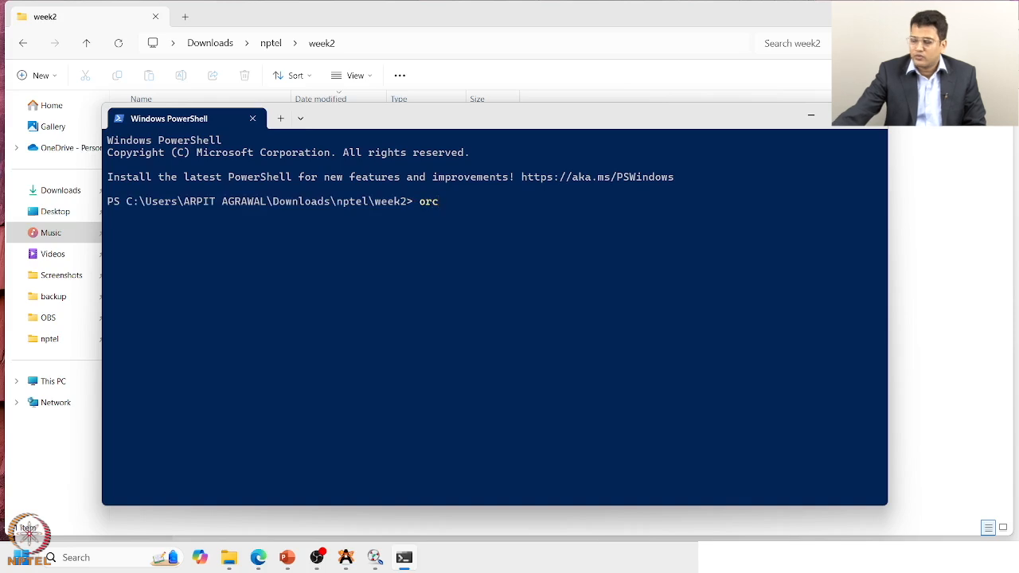
{"action": "type", "text": "a f"}
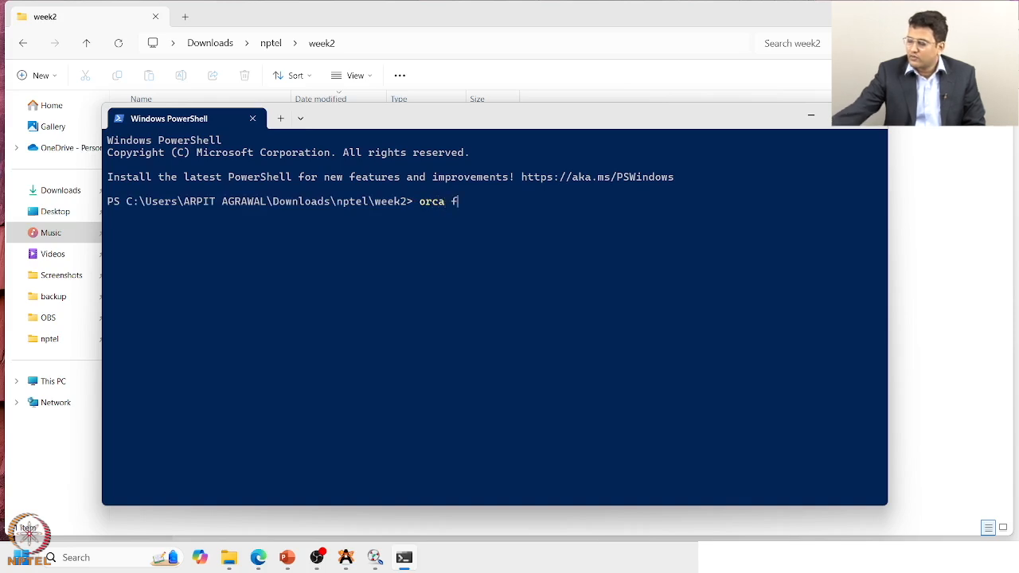
{"action": "type", "text": "orma"}
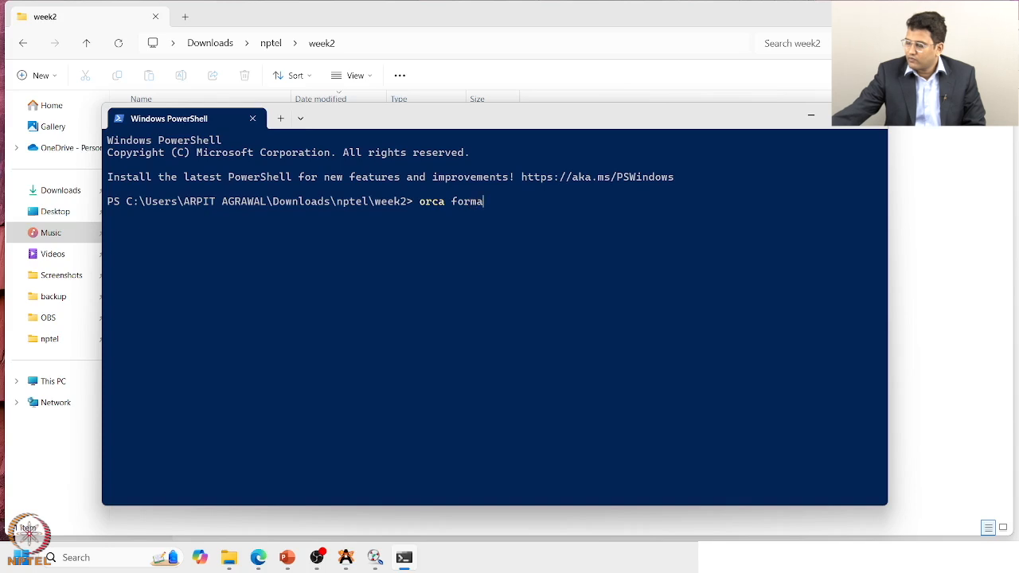
{"action": "key", "text": "Tab"}
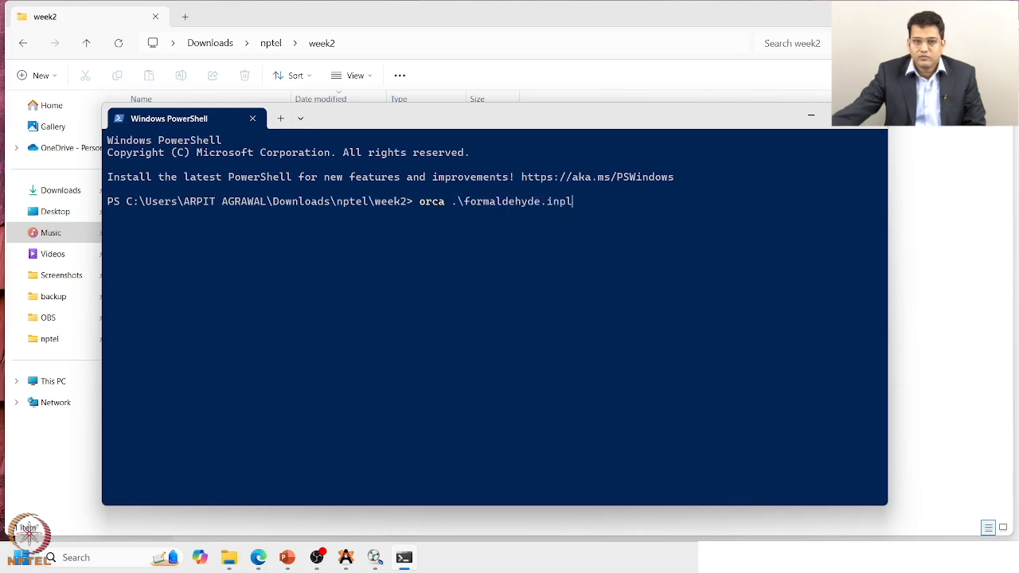
{"action": "key", "text": "BackSpace"}
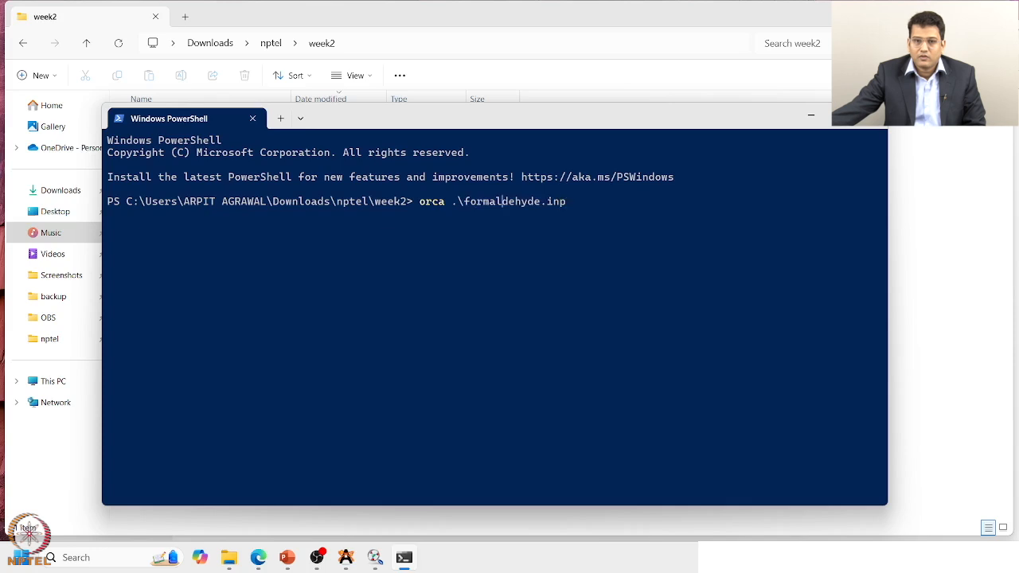
{"action": "type", "text": "="}
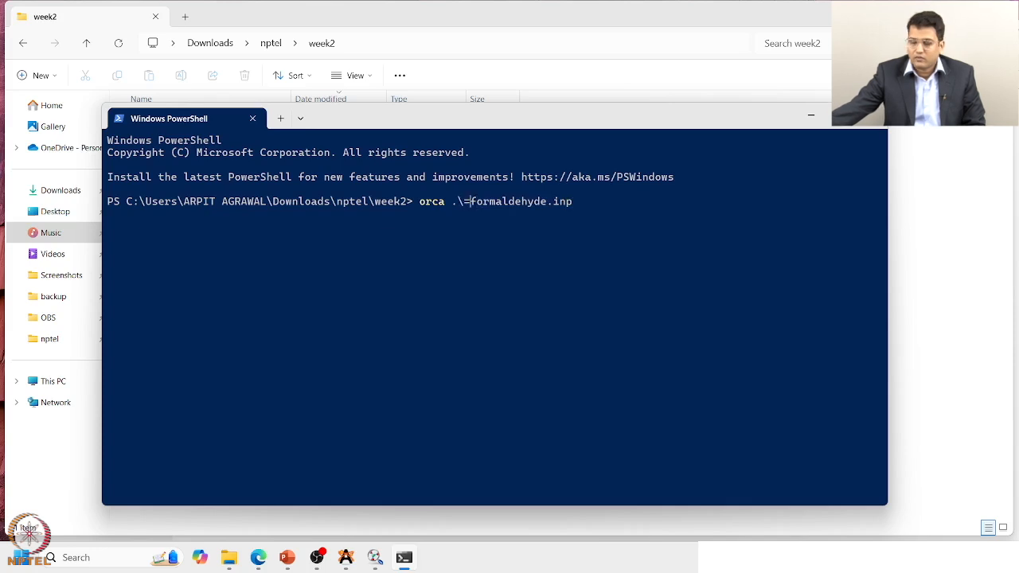
{"action": "key", "text": "BackSpace"}
{"action": "key", "text": "BackSpace"}
{"action": "key", "text": "BackSpace"}
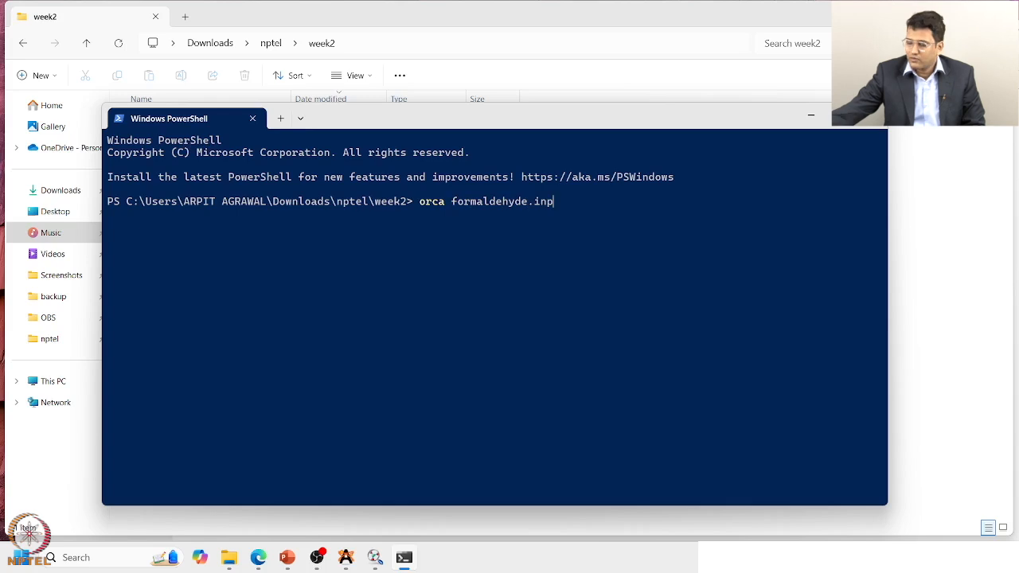
Redirect the ORCA command's output with > formaldehyde.out and run the calculation.
{"action": "type", "text": "> "}
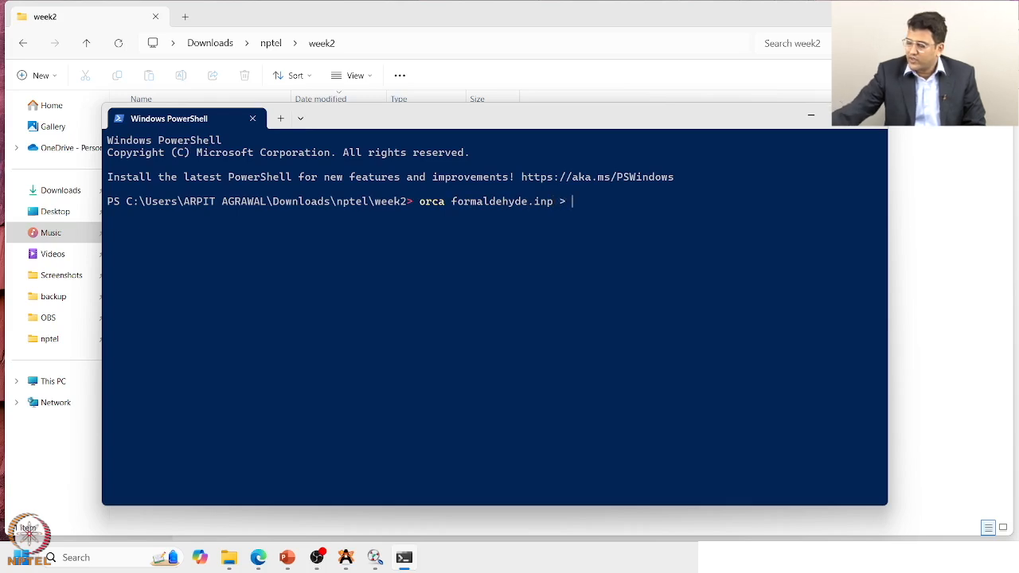
{"action": "type", "text": "form"}
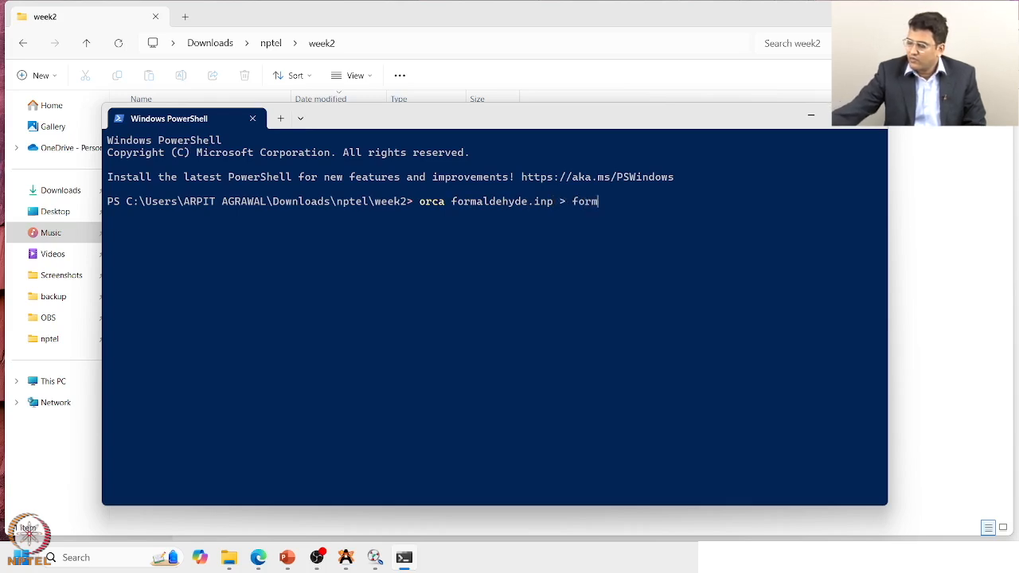
{"action": "type", "text": "alde"}
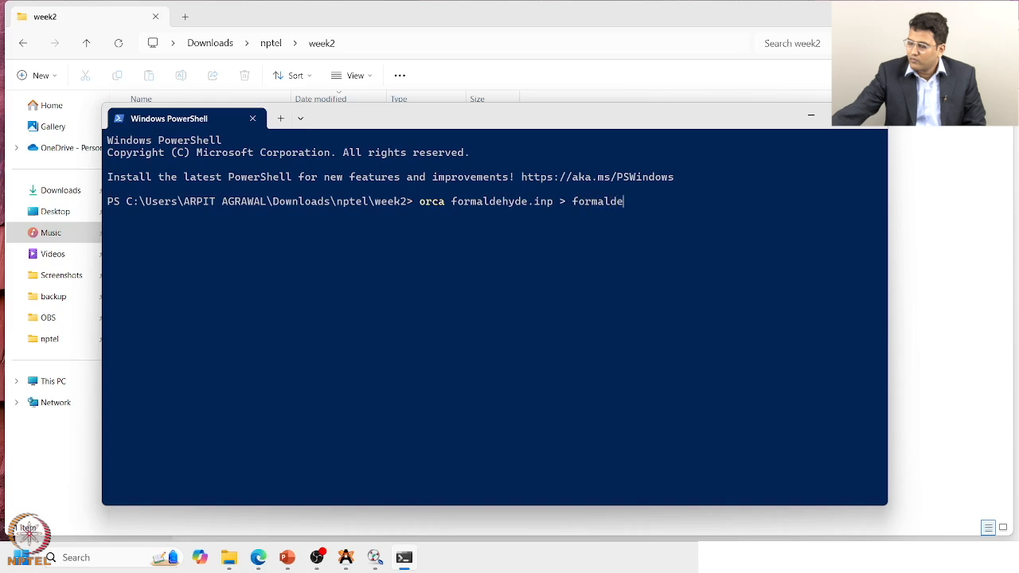
{"action": "type", "text": "hyde"}
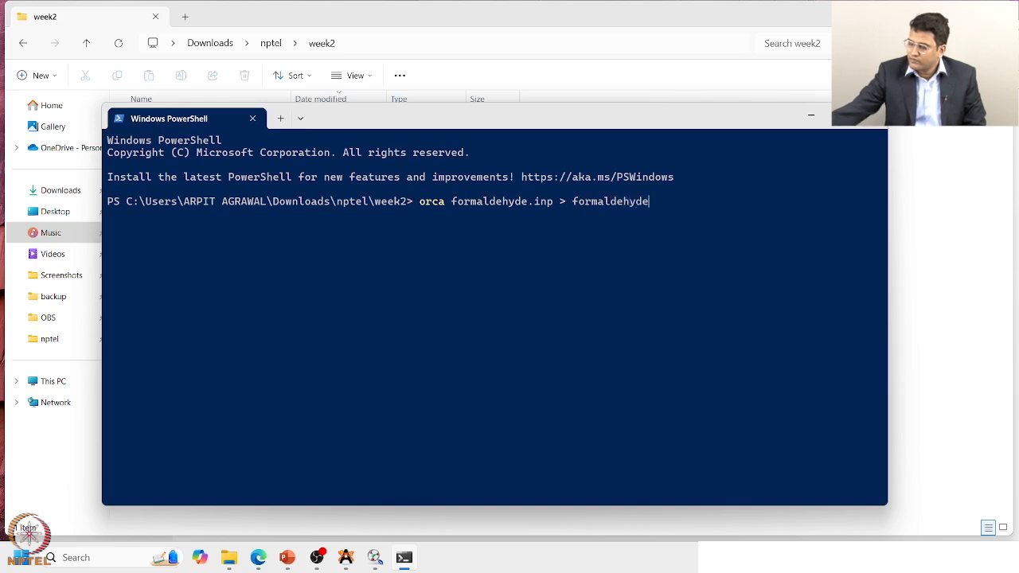
{"action": "type", "text": ".out"}
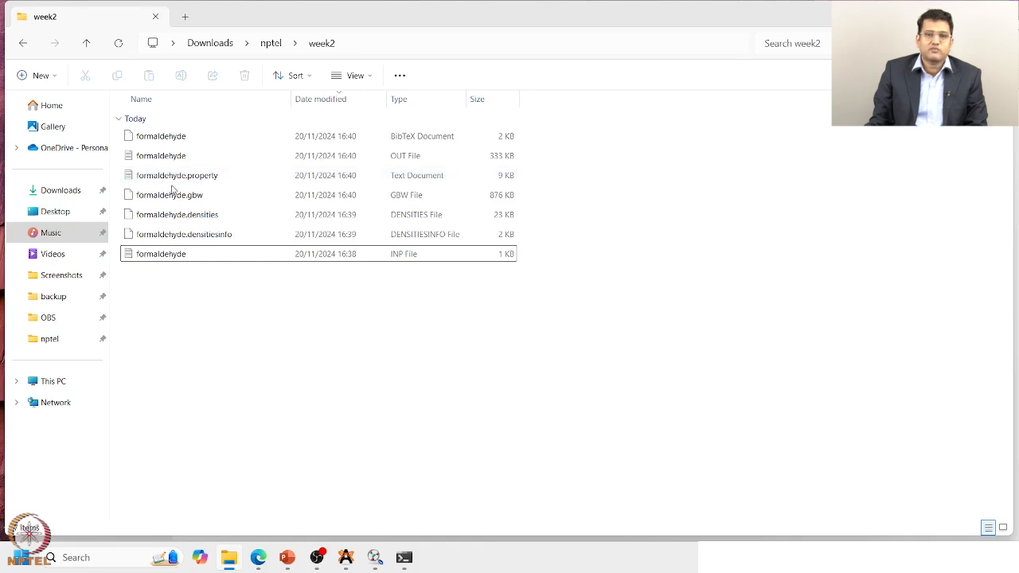
Open the formaldehyde OUT file from the week2 folder and review its header, echoed input, Cartesian coordinates and basis set listing.
{"action": "mouse_move", "coordinate": [181, 166]}
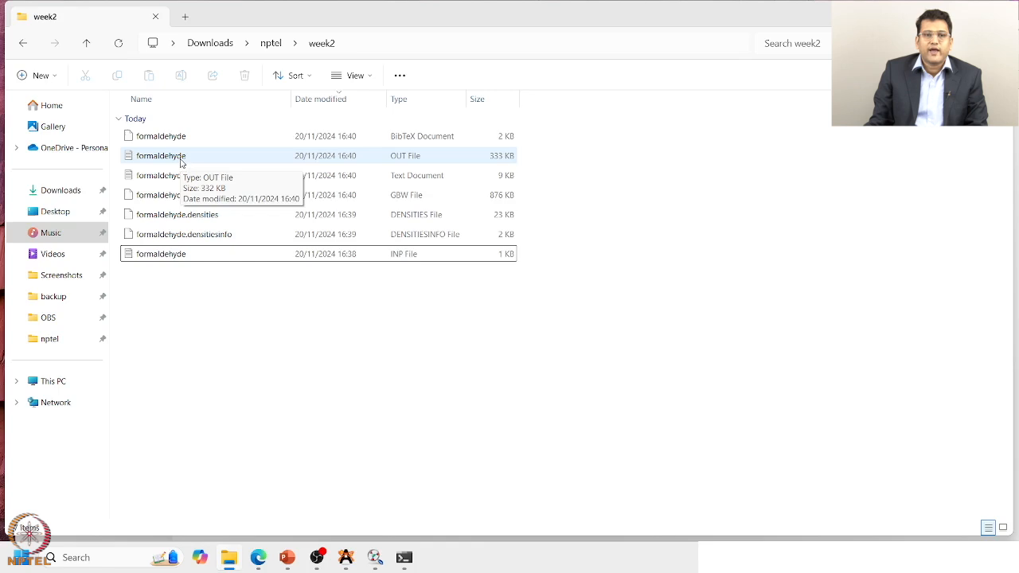
{"action": "double_click", "coordinate": [182, 159]}
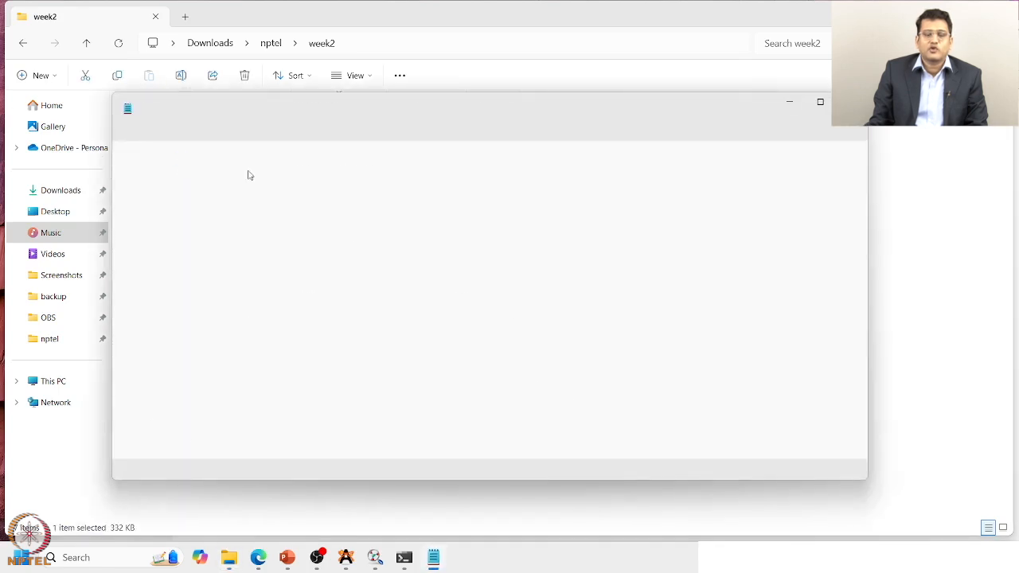
{"action": "scroll", "coordinate": [461, 258], "scroll_direction": "down", "scroll_amount": 1}
{"action": "scroll", "coordinate": [462, 260], "scroll_direction": "down", "scroll_amount": 15}
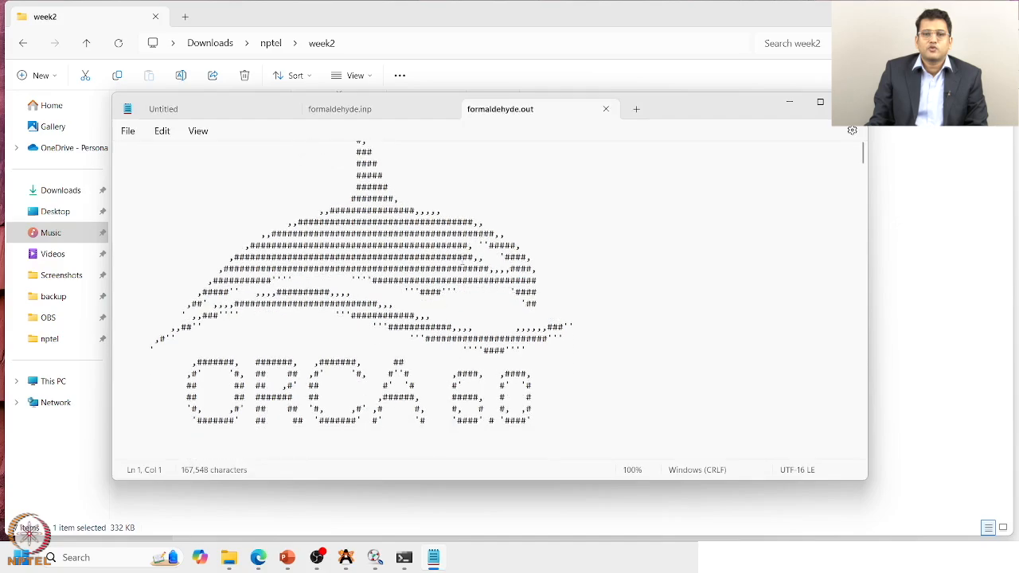
{"action": "scroll", "coordinate": [462, 262], "scroll_direction": "down", "scroll_amount": 20}
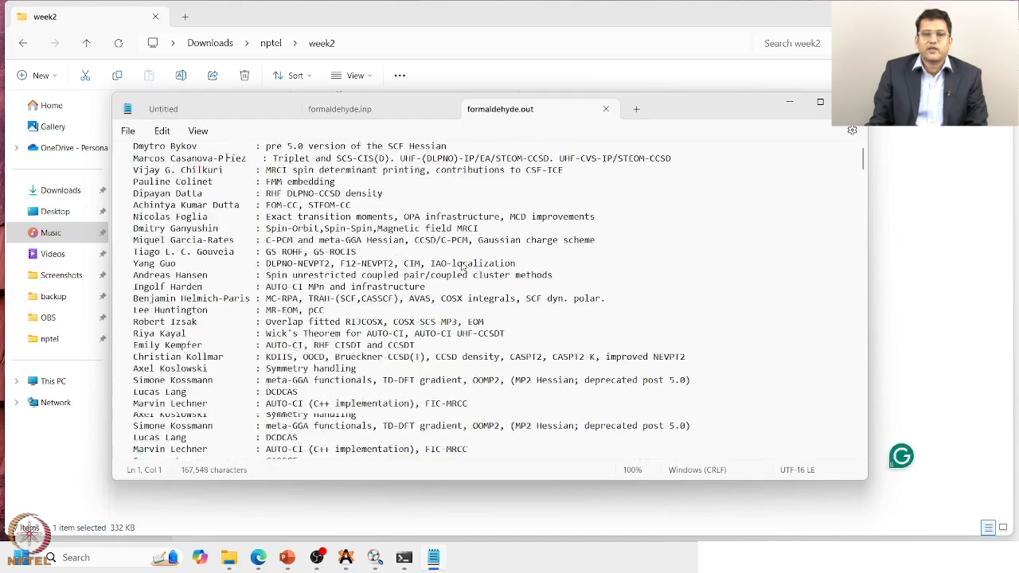
{"action": "scroll", "coordinate": [462, 269], "scroll_direction": "down", "scroll_amount": 9}
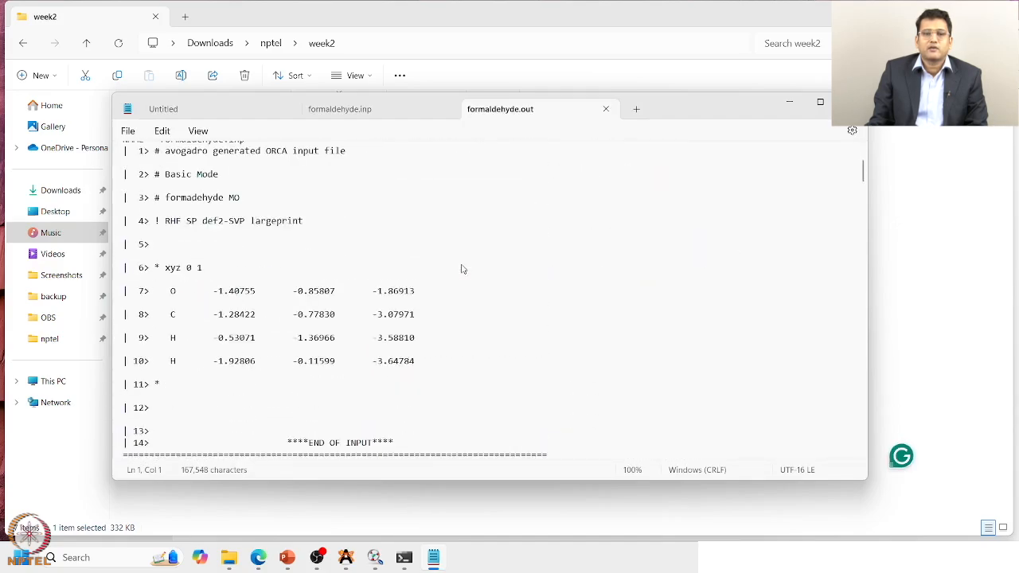
{"action": "scroll", "coordinate": [464, 272], "scroll_direction": "down", "scroll_amount": 10}
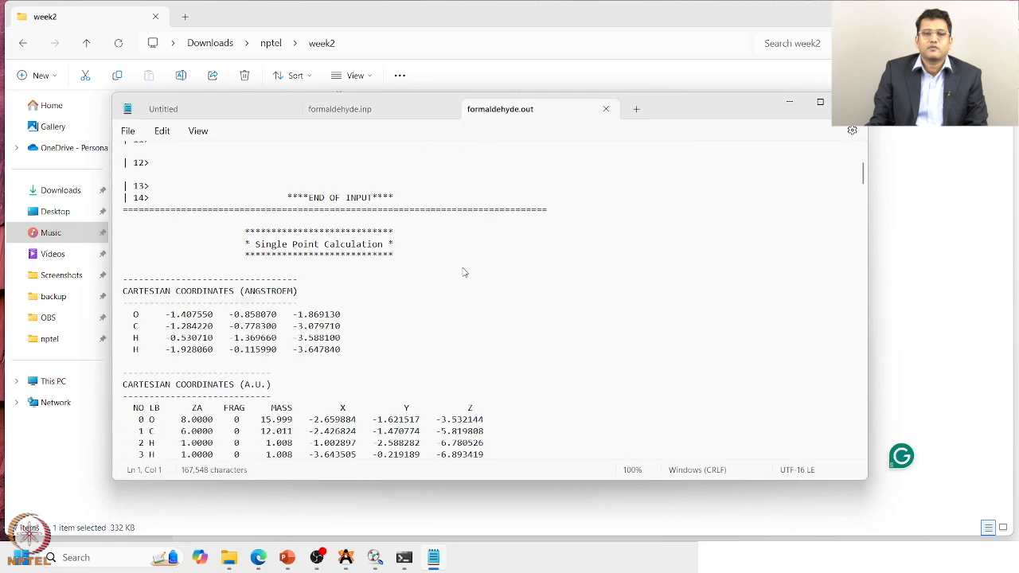
{"action": "scroll", "coordinate": [464, 273], "scroll_direction": "down", "scroll_amount": 6}
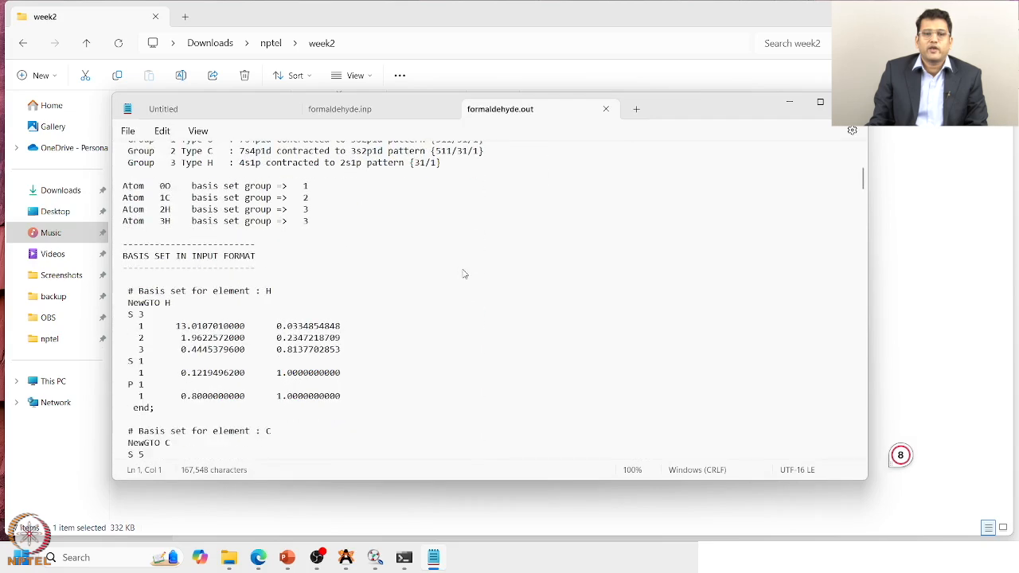
{"action": "scroll", "coordinate": [464, 274], "scroll_direction": "down", "scroll_amount": 1}
{"action": "scroll", "coordinate": [464, 275], "scroll_direction": "down", "scroll_amount": 10}
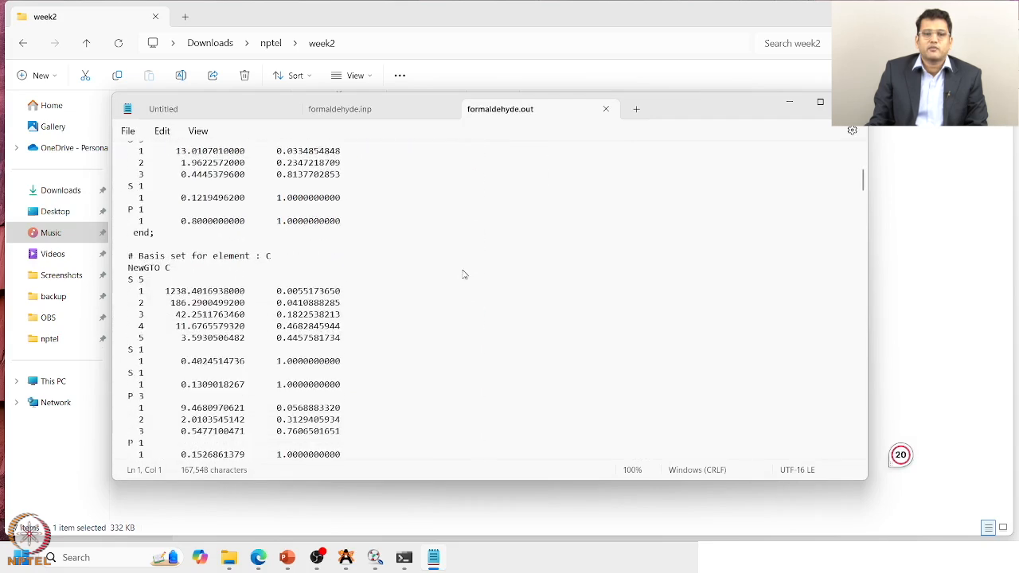
Review the SHARK integral package details, the SCF settings and the convergence acceleration parameters in formaldehyde.out.
{"action": "scroll", "coordinate": [465, 275], "scroll_direction": "down", "scroll_amount": 7}
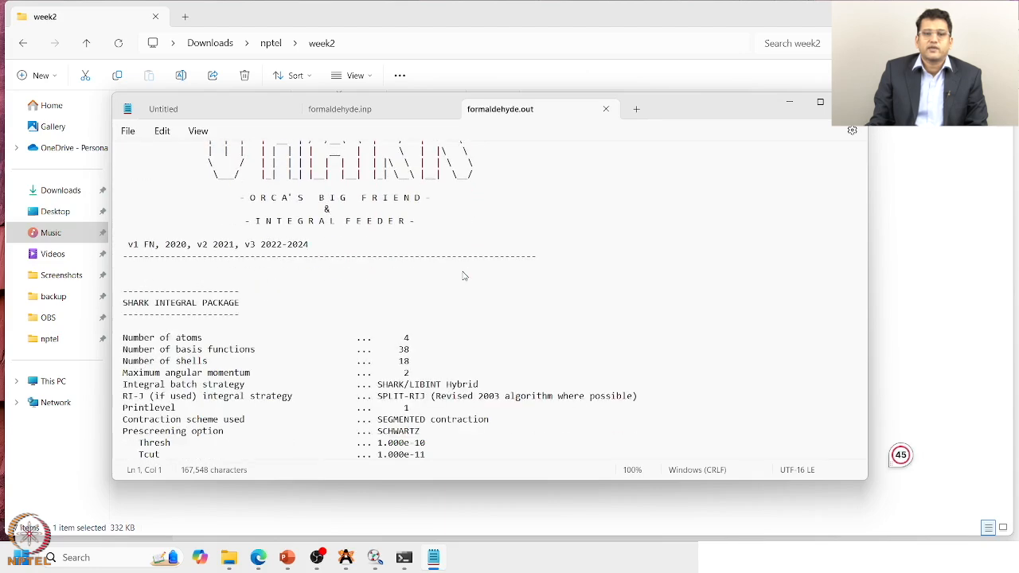
{"action": "scroll", "coordinate": [464, 276], "scroll_direction": "down", "scroll_amount": 9}
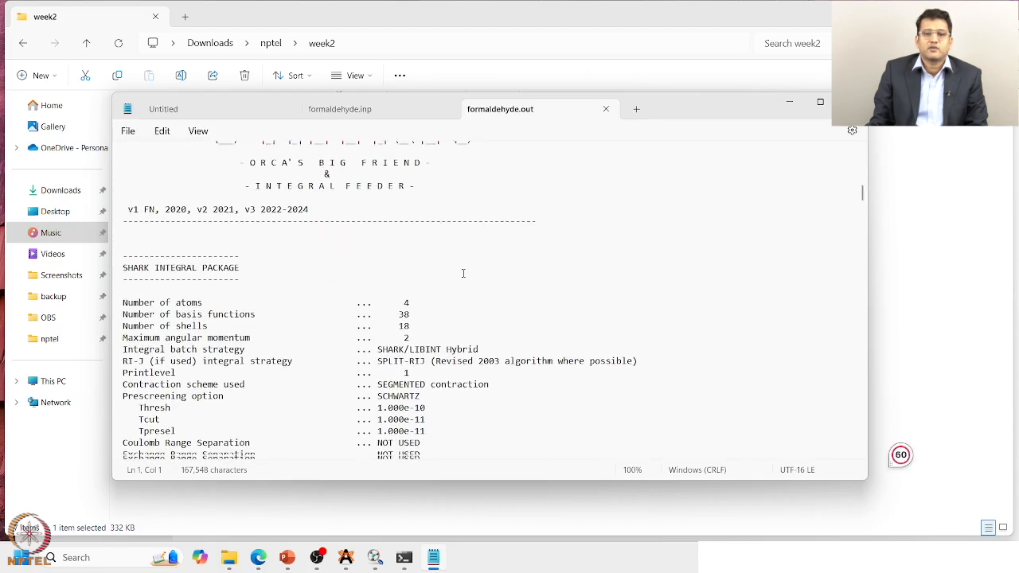
{"action": "scroll", "coordinate": [464, 281], "scroll_direction": "down", "scroll_amount": 15}
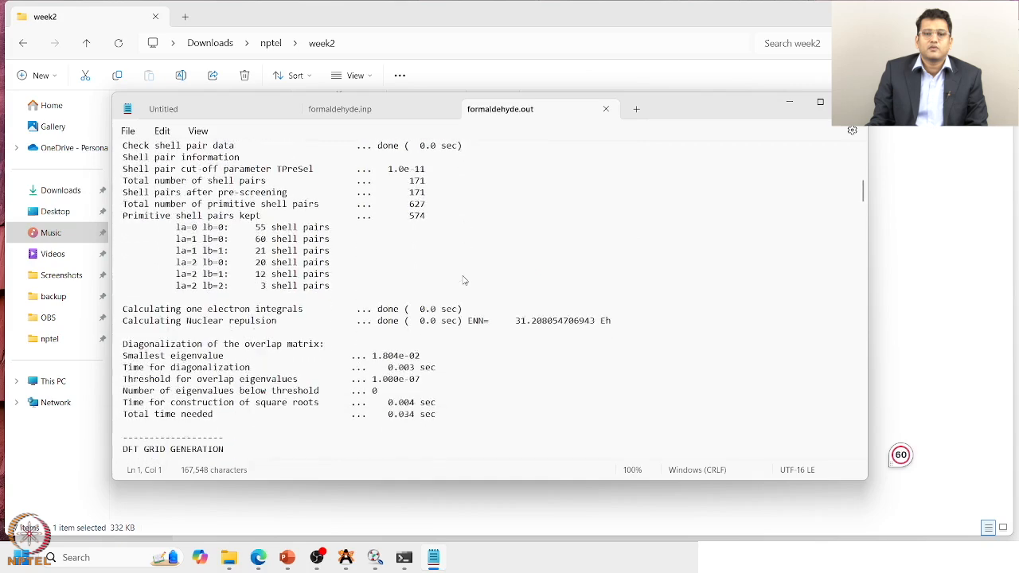
{"action": "scroll", "coordinate": [464, 280], "scroll_direction": "down", "scroll_amount": 3}
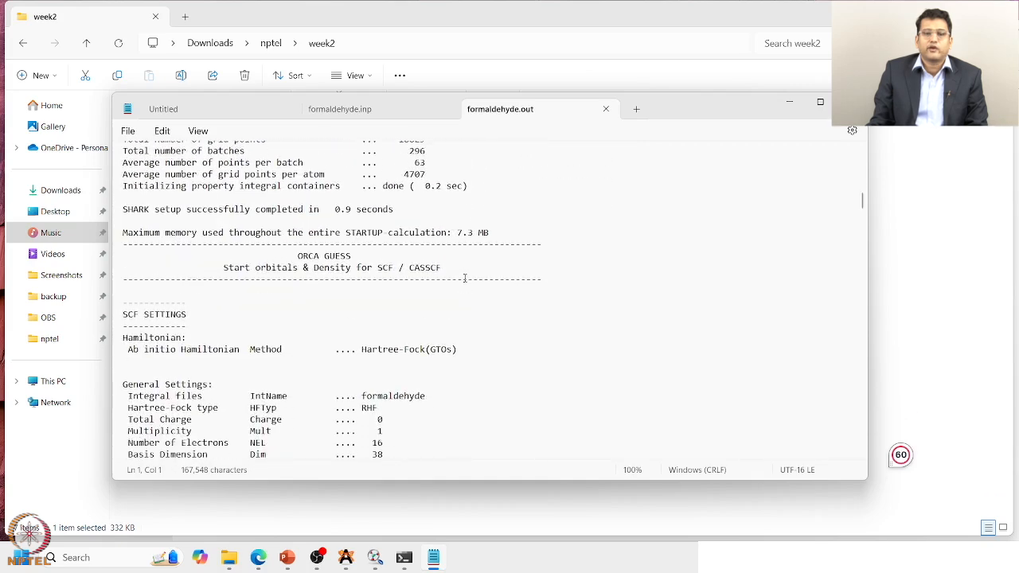
{"action": "scroll", "coordinate": [466, 282], "scroll_direction": "down", "scroll_amount": 4}
{"action": "scroll", "coordinate": [466, 283], "scroll_direction": "down", "scroll_amount": 20}
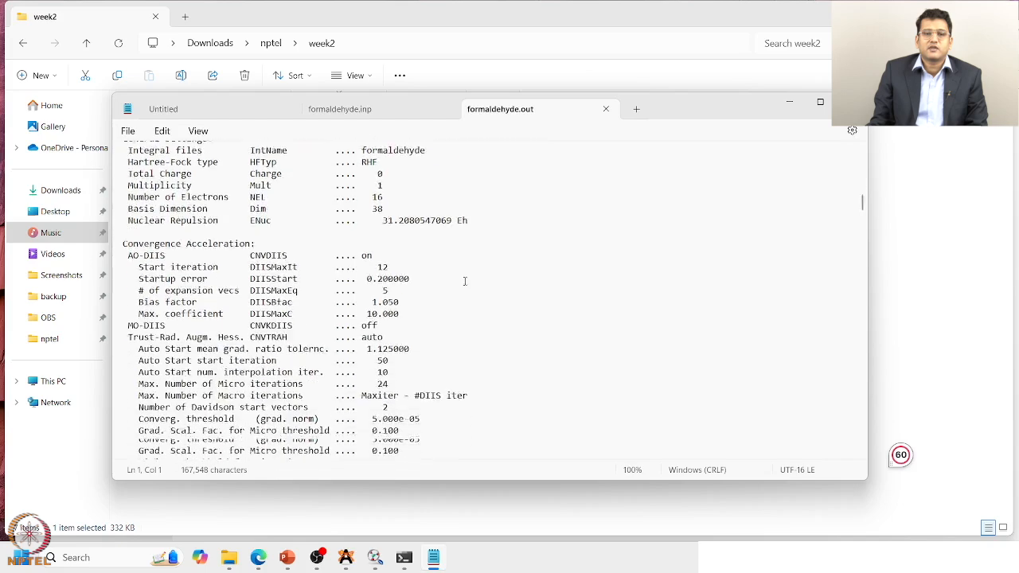
{"action": "scroll", "coordinate": [466, 287], "scroll_direction": "down", "scroll_amount": 8}
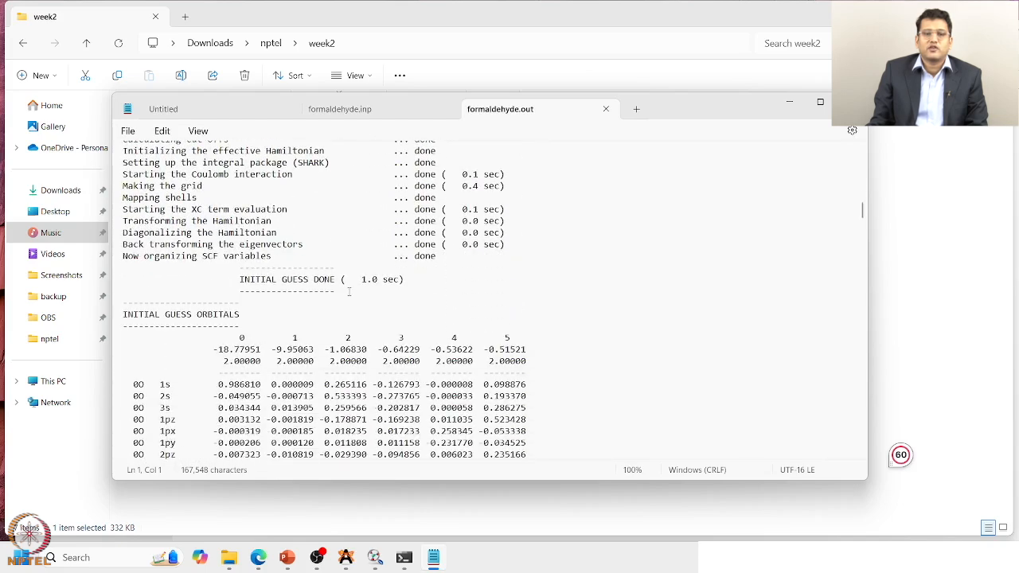
Review the initial guess orbitals section in formaldehyde.out, including the orbital energies, occupations and basis function coefficients.
{"action": "scroll", "coordinate": [363, 297], "scroll_direction": "down", "scroll_amount": 15}
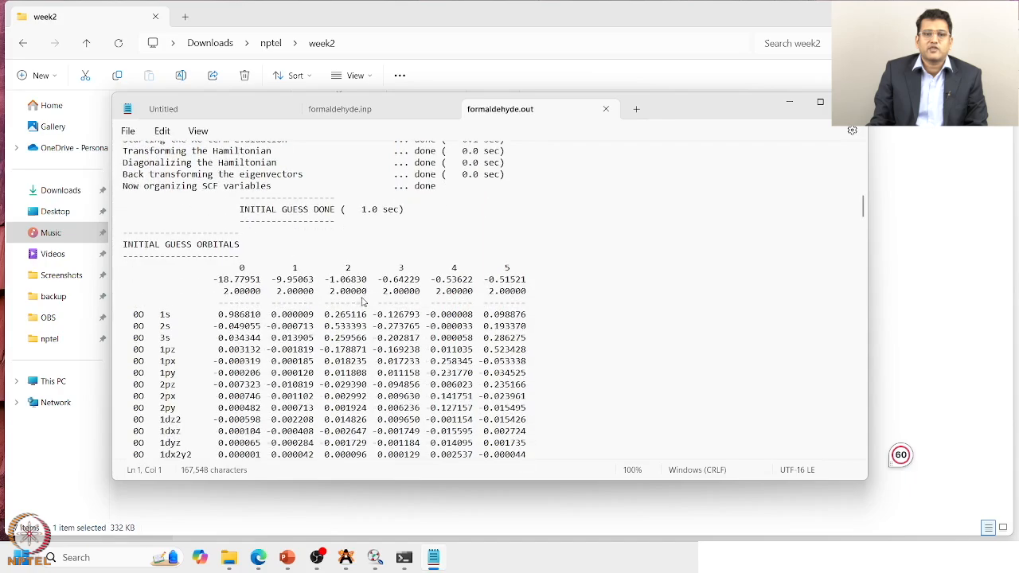
{"action": "scroll", "coordinate": [362, 304], "scroll_direction": "down", "scroll_amount": 15}
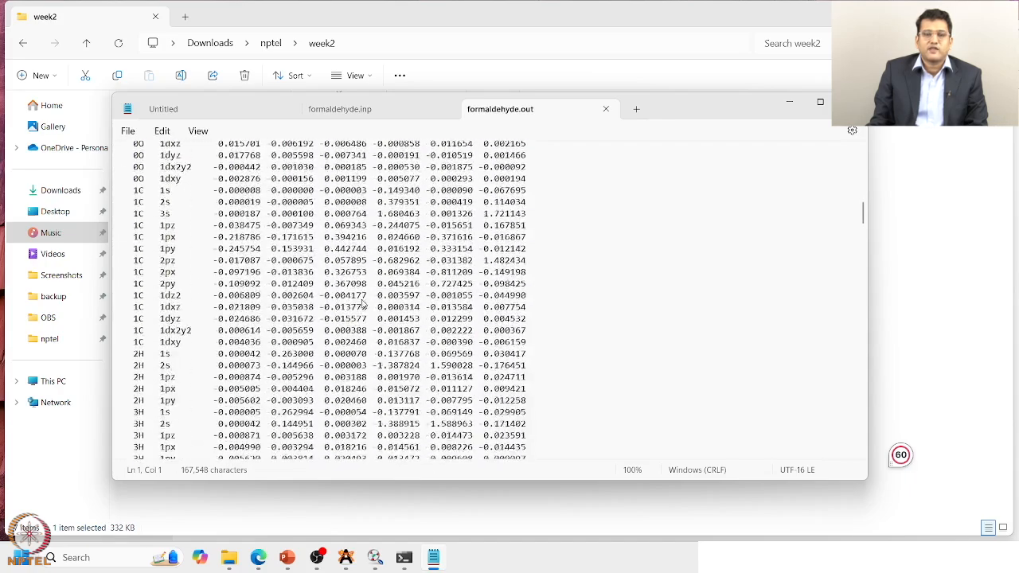
{"action": "scroll", "coordinate": [362, 303], "scroll_direction": "down", "scroll_amount": 15}
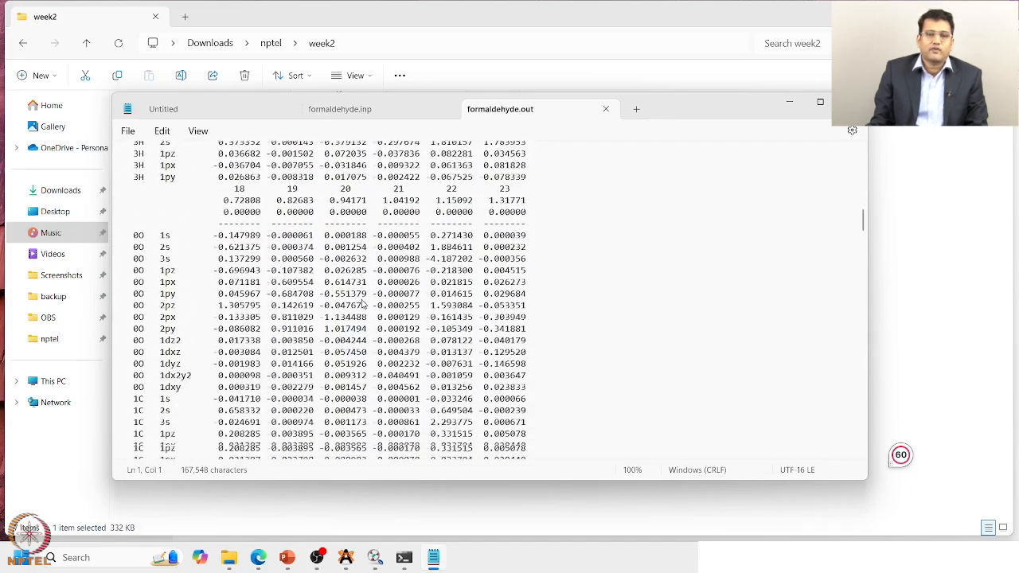
{"action": "scroll", "coordinate": [362, 303], "scroll_direction": "down", "scroll_amount": 15}
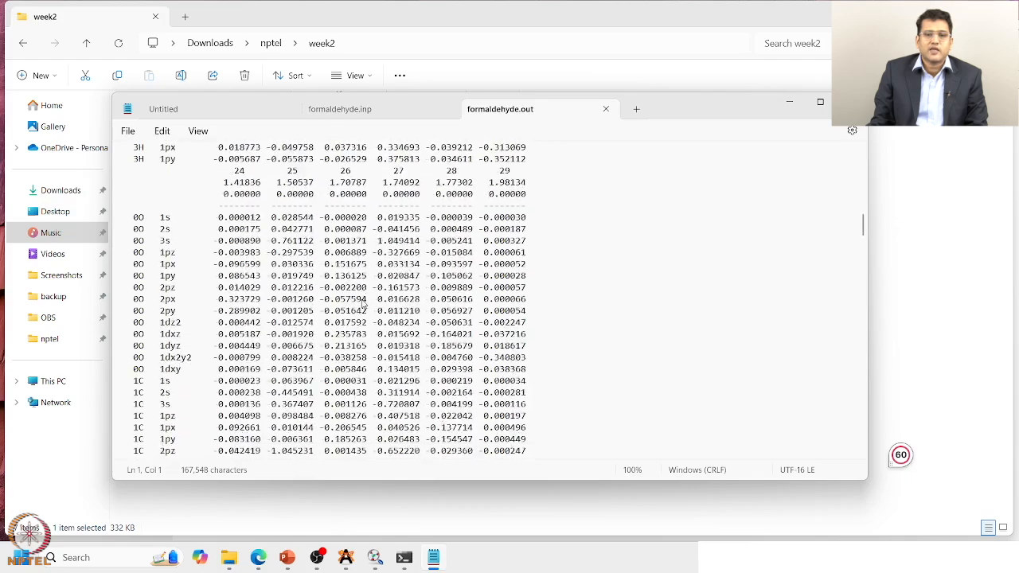
Examine the SCF iterations, following the total energy, energy change, HOMO and LUMO energies and DIIS error from cycle to cycle.
{"action": "scroll", "coordinate": [362, 303], "scroll_direction": "down", "scroll_amount": 20}
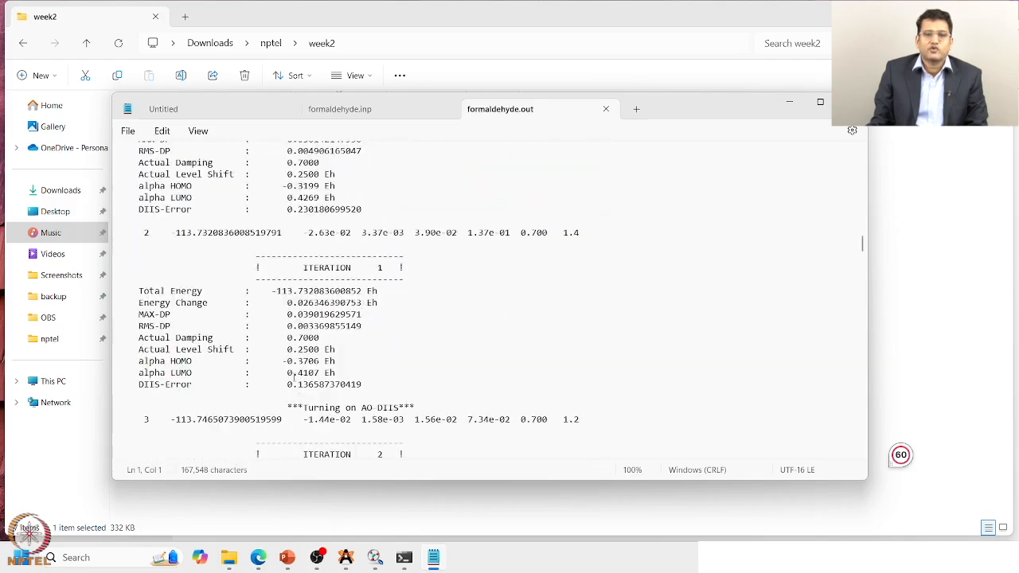
{"action": "scroll", "coordinate": [321, 339], "scroll_direction": "up", "scroll_amount": 5}
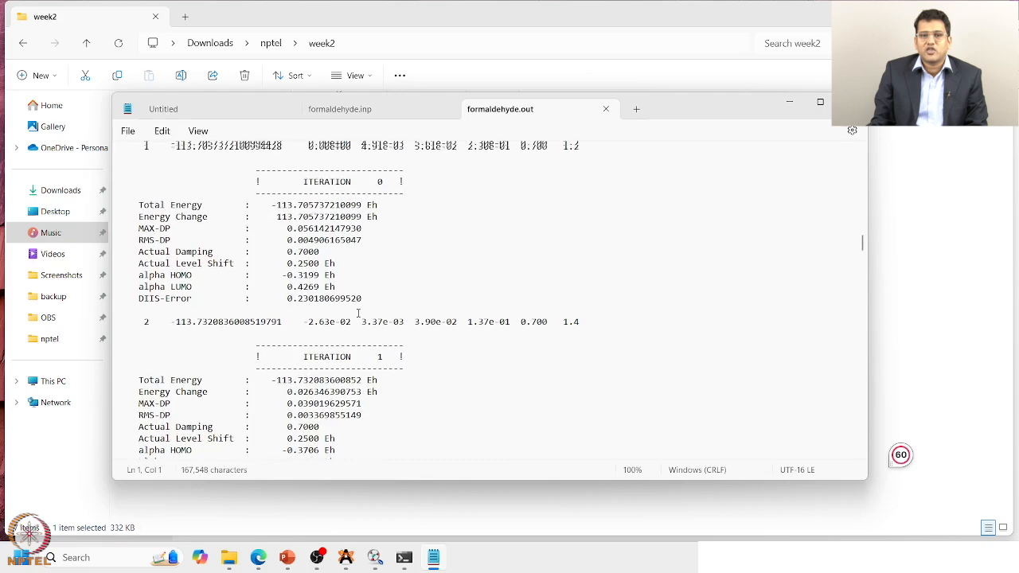
{"action": "scroll", "coordinate": [366, 348], "scroll_direction": "down", "scroll_amount": 10}
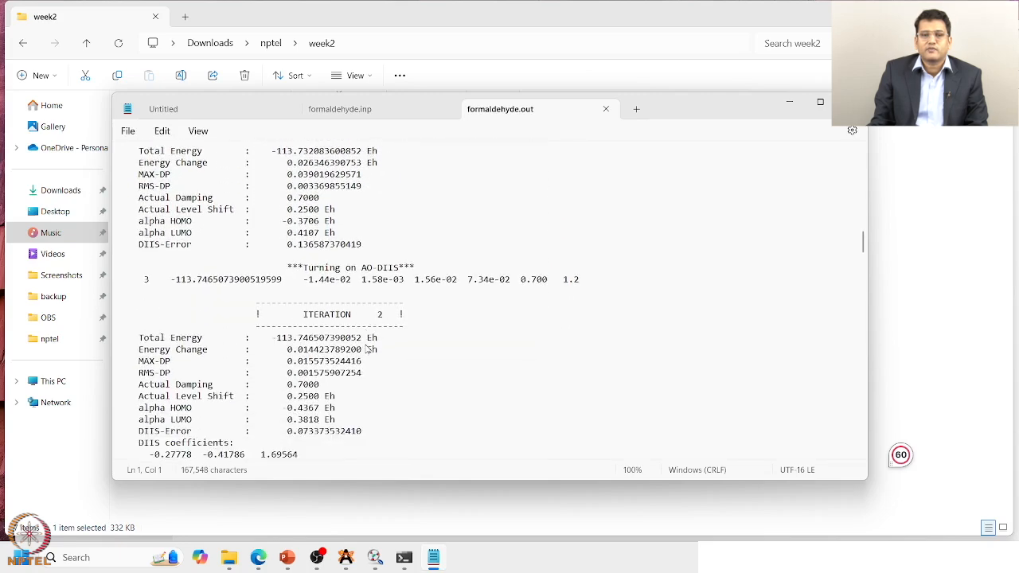
{"action": "scroll", "coordinate": [366, 348], "scroll_direction": "down", "scroll_amount": 6}
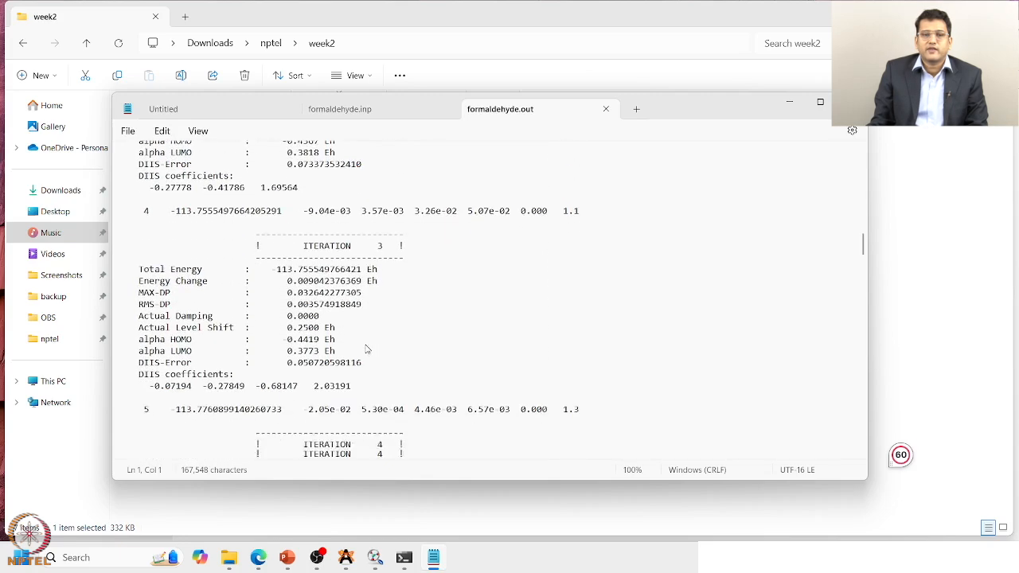
{"action": "scroll", "coordinate": [376, 426], "scroll_direction": "down", "scroll_amount": 3}
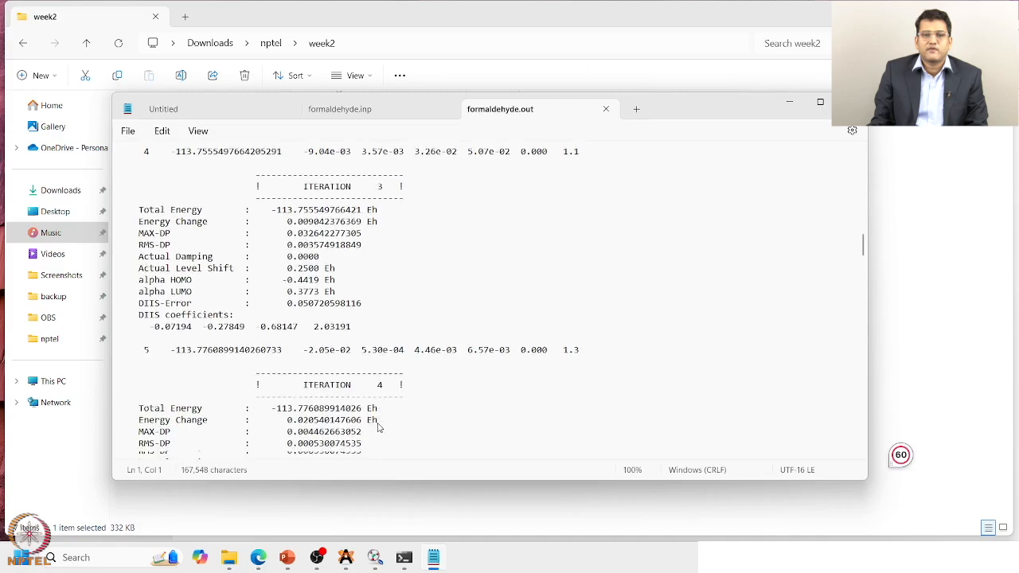
{"action": "scroll", "coordinate": [378, 428], "scroll_direction": "down", "scroll_amount": 15}
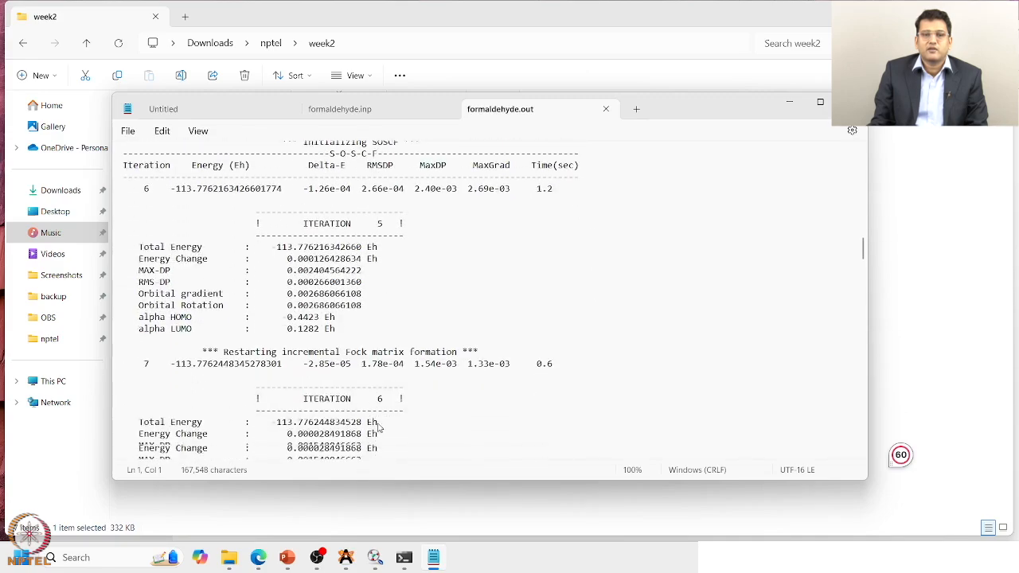
Review the total SCF energy with its components, the SCF convergence tolerances and the list of orbital energies.
{"action": "scroll", "coordinate": [379, 428], "scroll_direction": "down", "scroll_amount": 20}
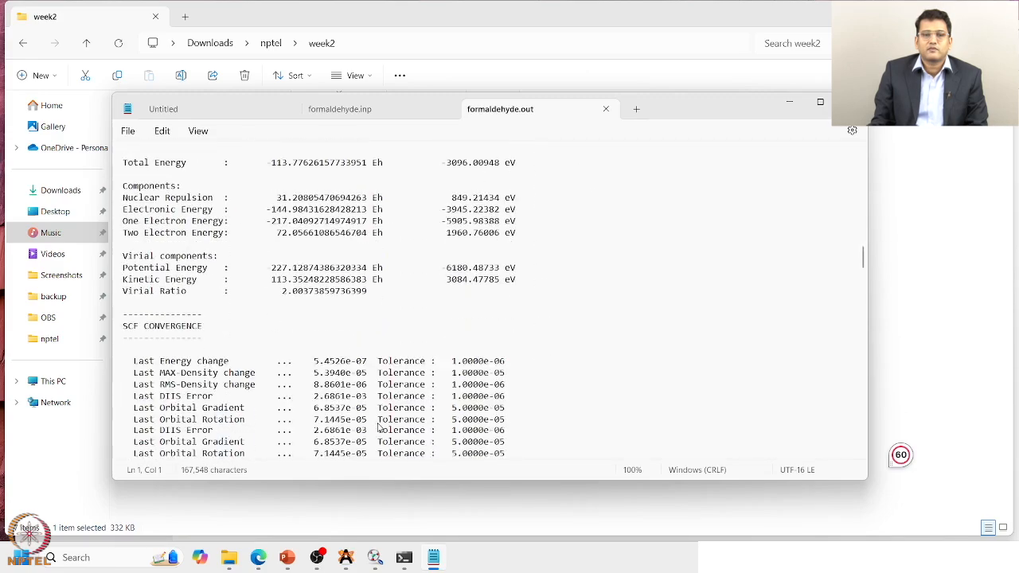
{"action": "scroll", "coordinate": [378, 428], "scroll_direction": "up", "scroll_amount": 4}
{"action": "scroll", "coordinate": [378, 429], "scroll_direction": "down", "scroll_amount": 3}
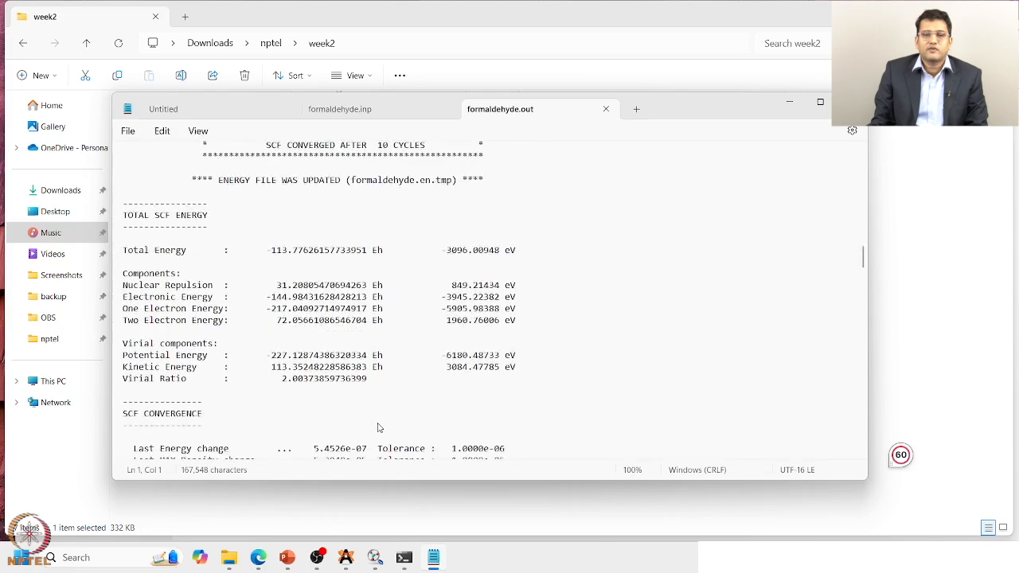
{"action": "scroll", "coordinate": [378, 428], "scroll_direction": "down", "scroll_amount": 4}
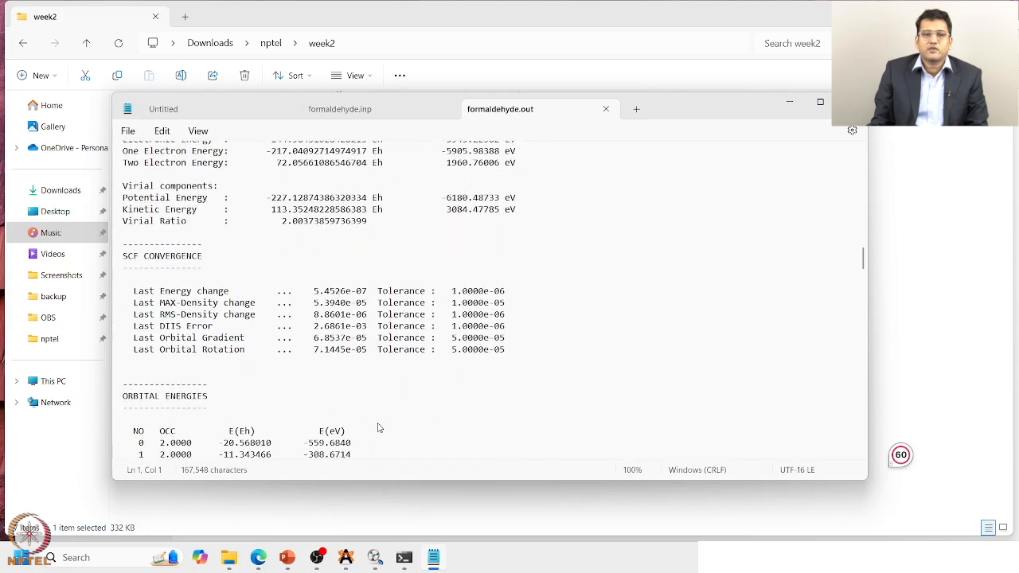
{"action": "scroll", "coordinate": [378, 428], "scroll_direction": "down", "scroll_amount": 5}
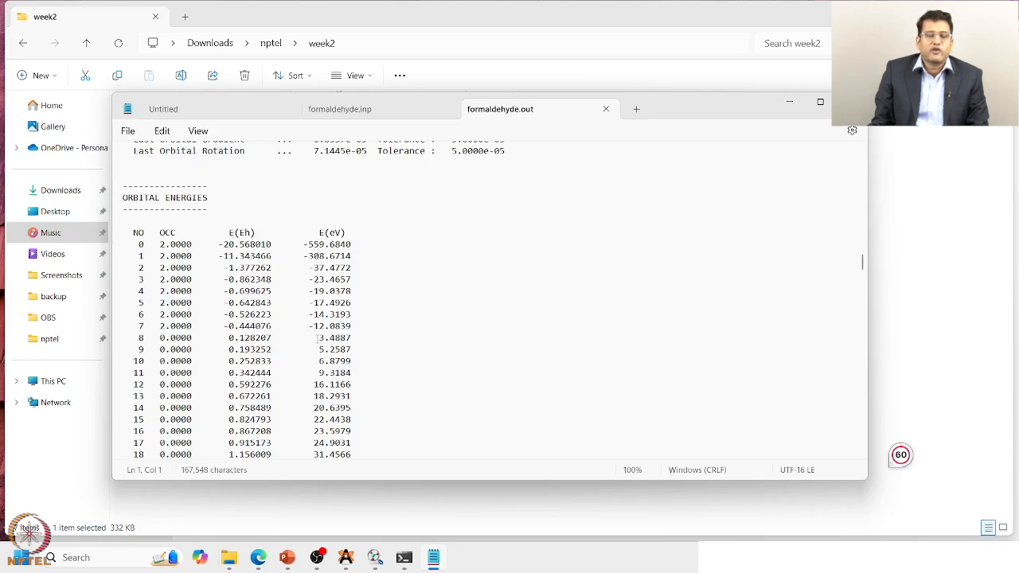
{"action": "scroll", "coordinate": [316, 338], "scroll_direction": "down", "scroll_amount": 7}
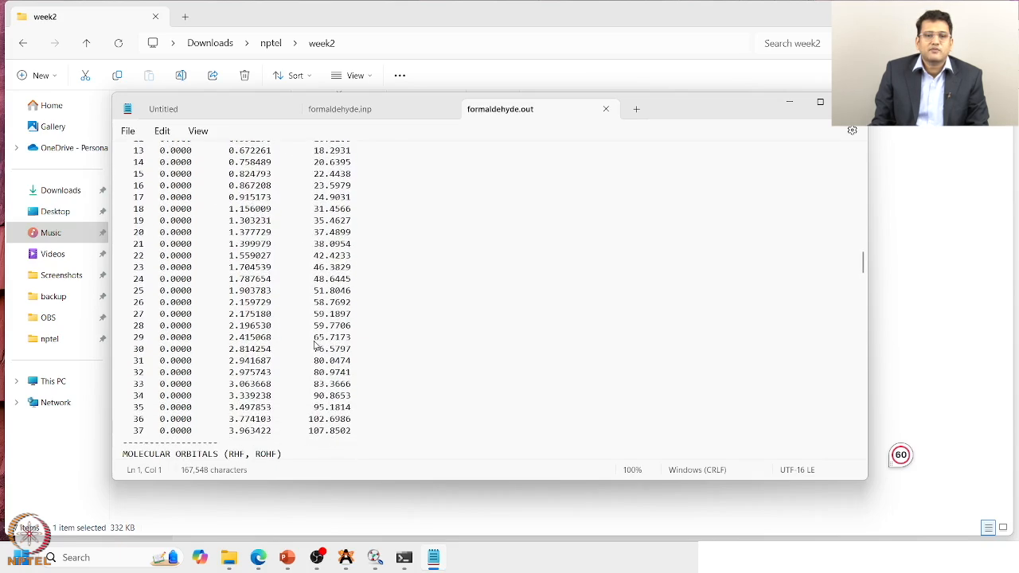
Look through the molecular orbital coefficients and the density matrix printed after the orbital energies.
{"action": "scroll", "coordinate": [316, 344], "scroll_direction": "down", "scroll_amount": 12}
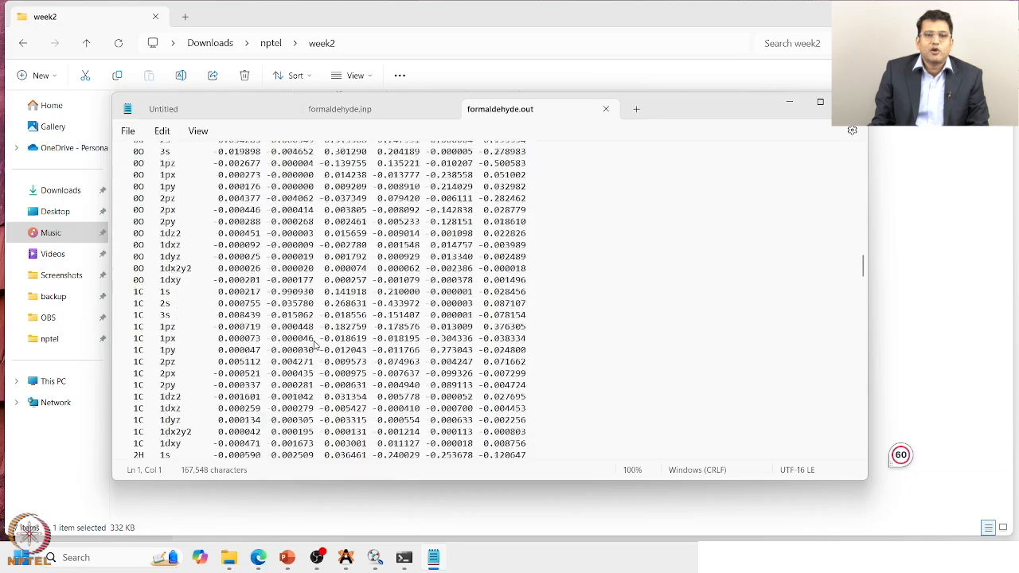
{"action": "scroll", "coordinate": [314, 344], "scroll_direction": "down", "scroll_amount": 12}
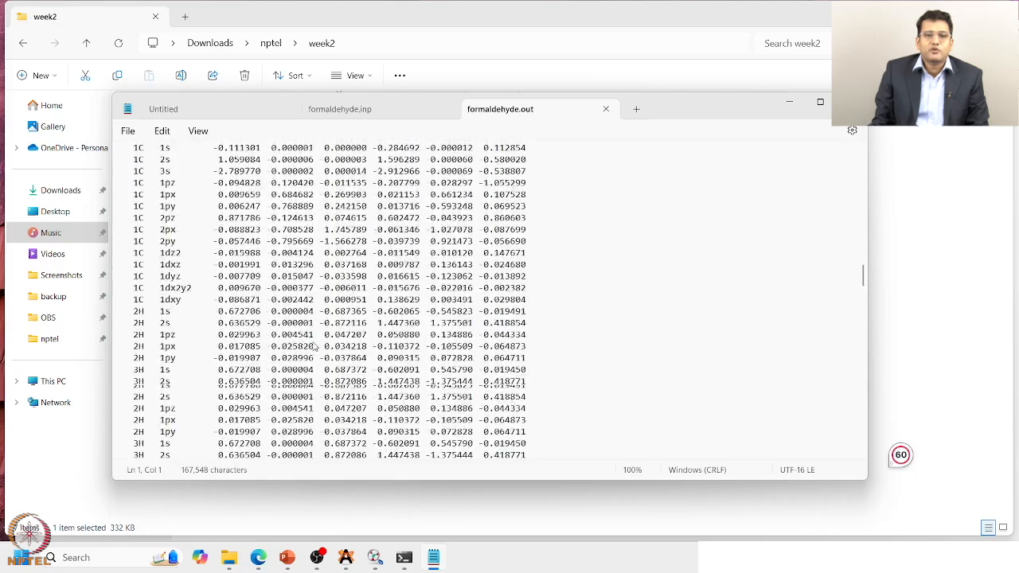
{"action": "scroll", "coordinate": [315, 347], "scroll_direction": "down", "scroll_amount": 6}
{"action": "scroll", "coordinate": [313, 346], "scroll_direction": "down", "scroll_amount": 20}
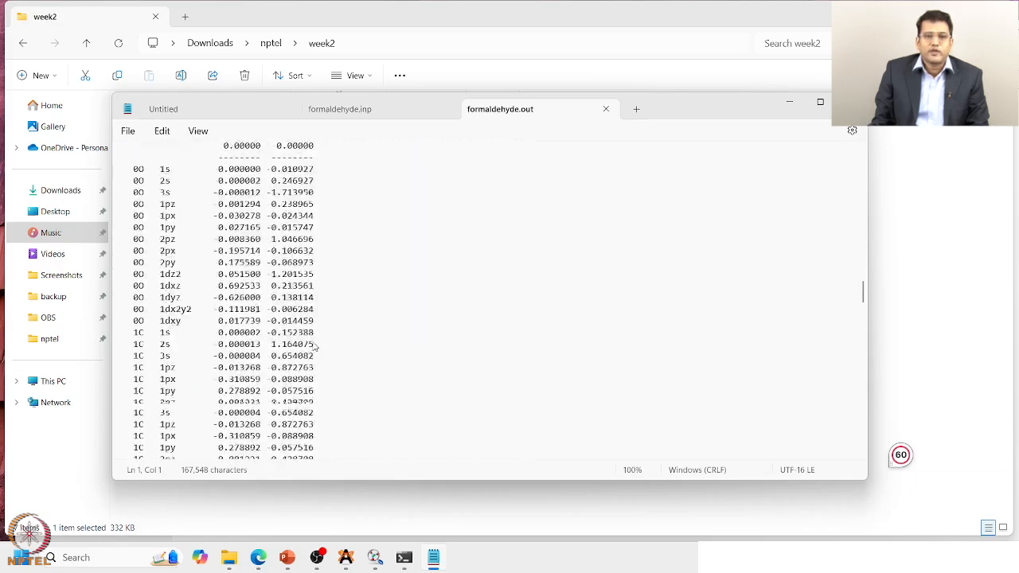
{"action": "scroll", "coordinate": [314, 346], "scroll_direction": "down", "scroll_amount": 15}
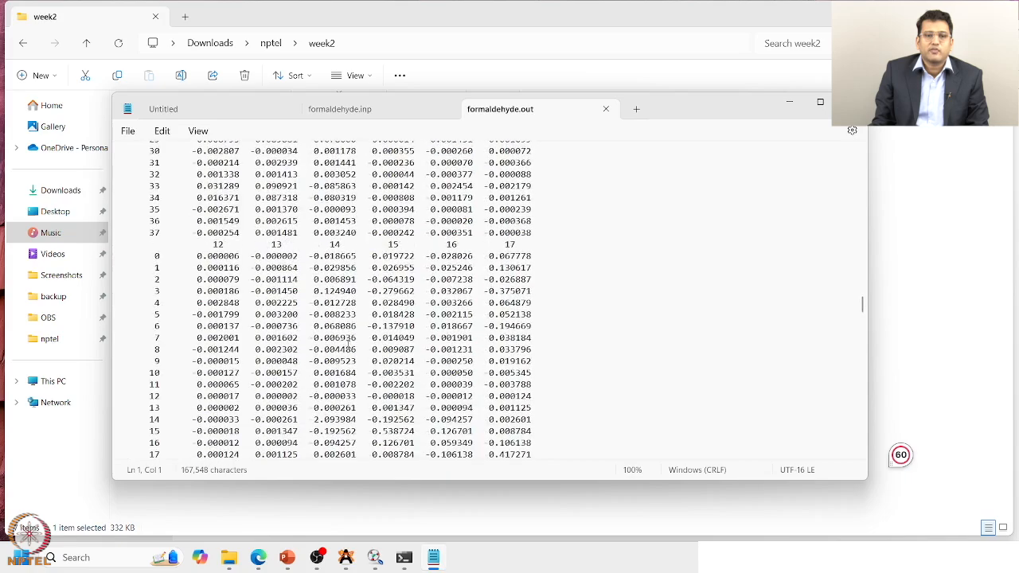
{"action": "scroll", "coordinate": [320, 348], "scroll_direction": "down", "scroll_amount": 20}
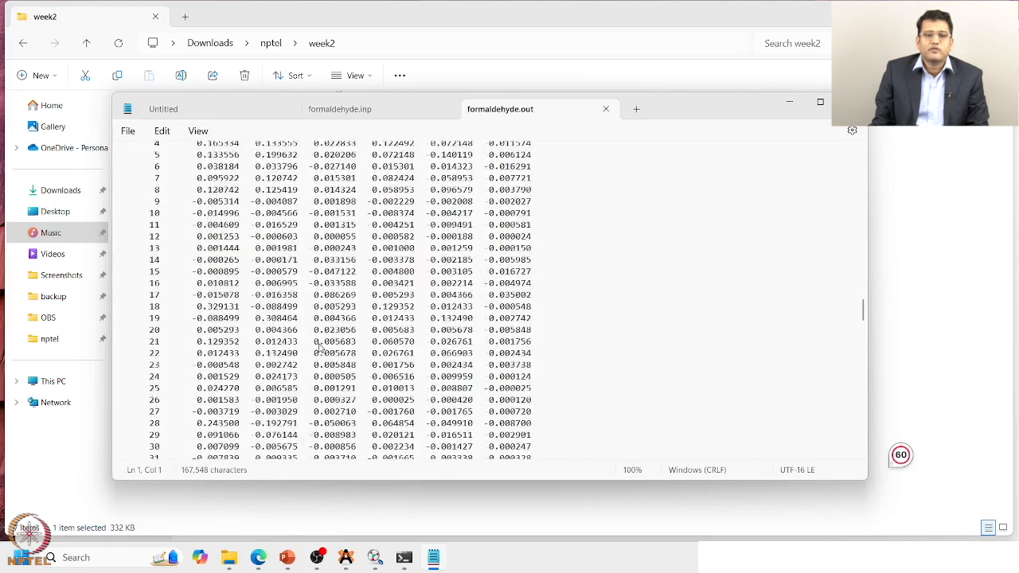
{"action": "scroll", "coordinate": [320, 349], "scroll_direction": "down", "scroll_amount": 20}
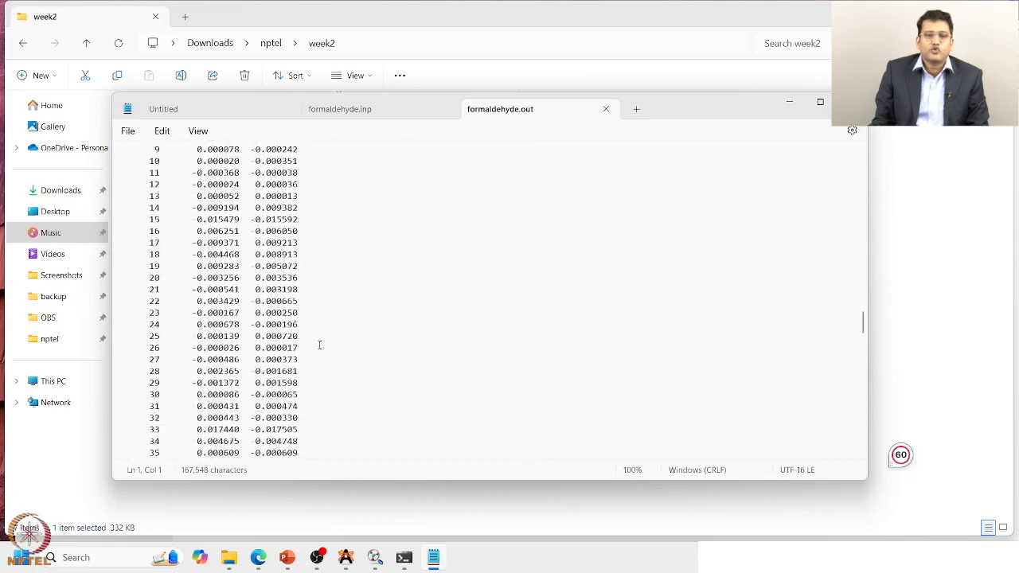
Examine the Mulliken population analysis, covering atomic charges, orbital charges, overlap charges and orbital populations per MO.
{"action": "scroll", "coordinate": [319, 349], "scroll_direction": "up", "scroll_amount": 20}
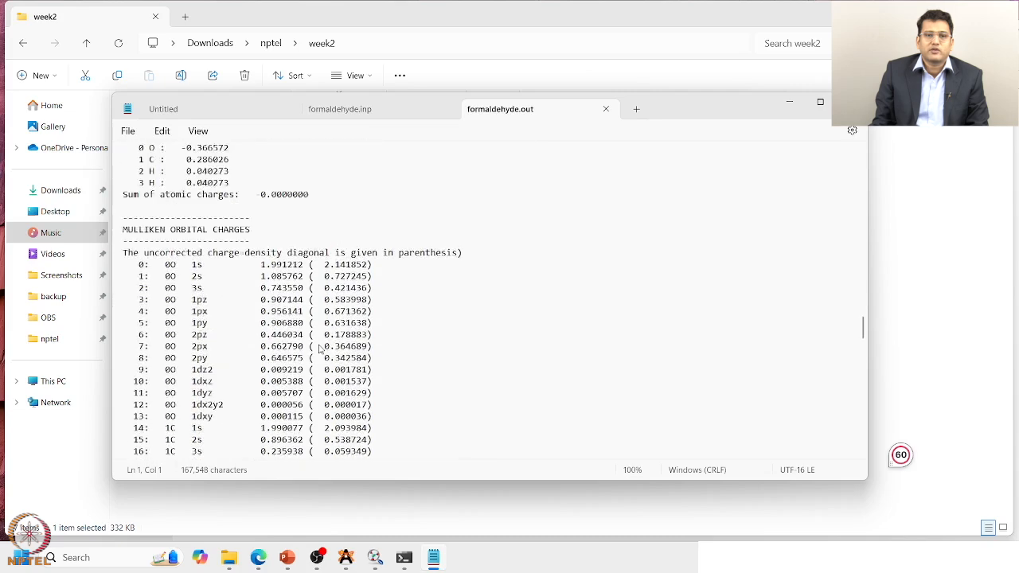
{"action": "scroll", "coordinate": [320, 347], "scroll_direction": "down", "scroll_amount": 5}
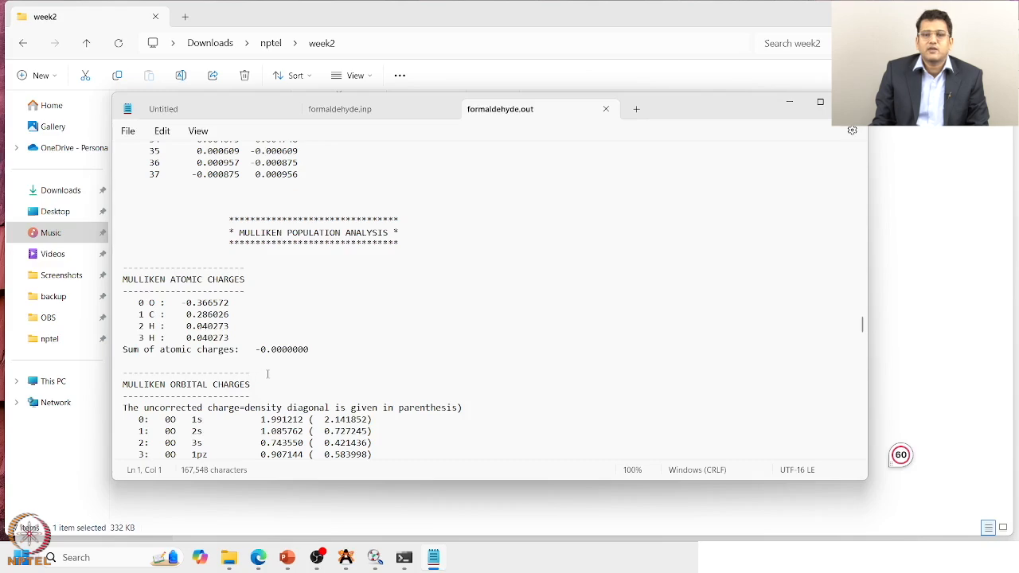
{"action": "scroll", "coordinate": [267, 374], "scroll_direction": "down", "scroll_amount": 15}
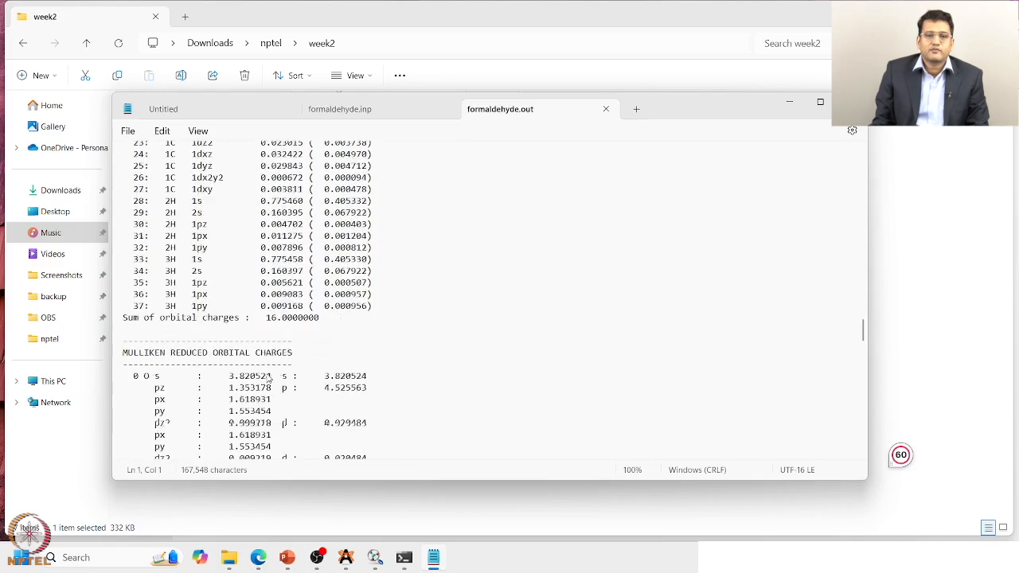
{"action": "scroll", "coordinate": [268, 378], "scroll_direction": "down", "scroll_amount": 15}
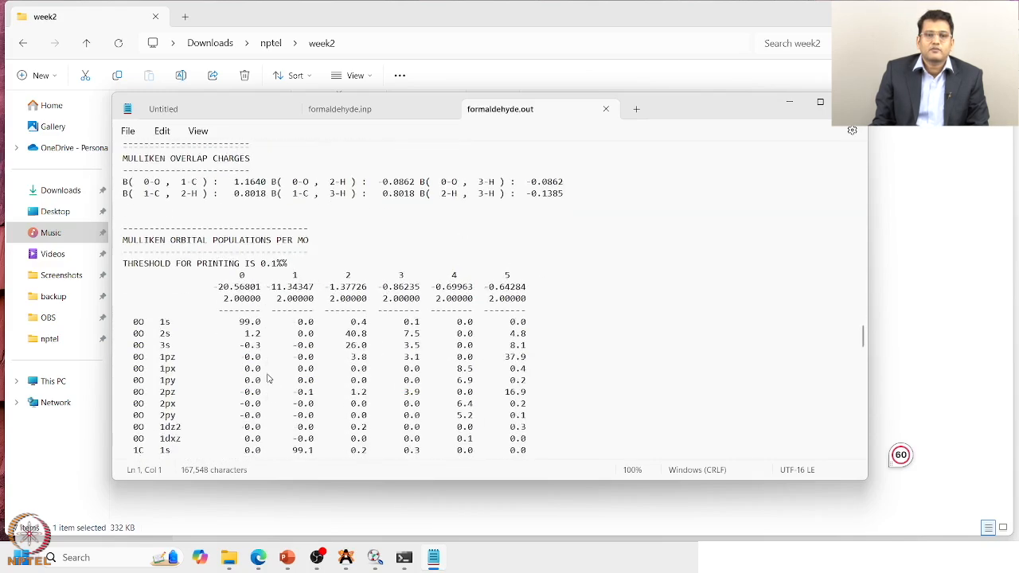
{"action": "scroll", "coordinate": [268, 379], "scroll_direction": "down", "scroll_amount": 10}
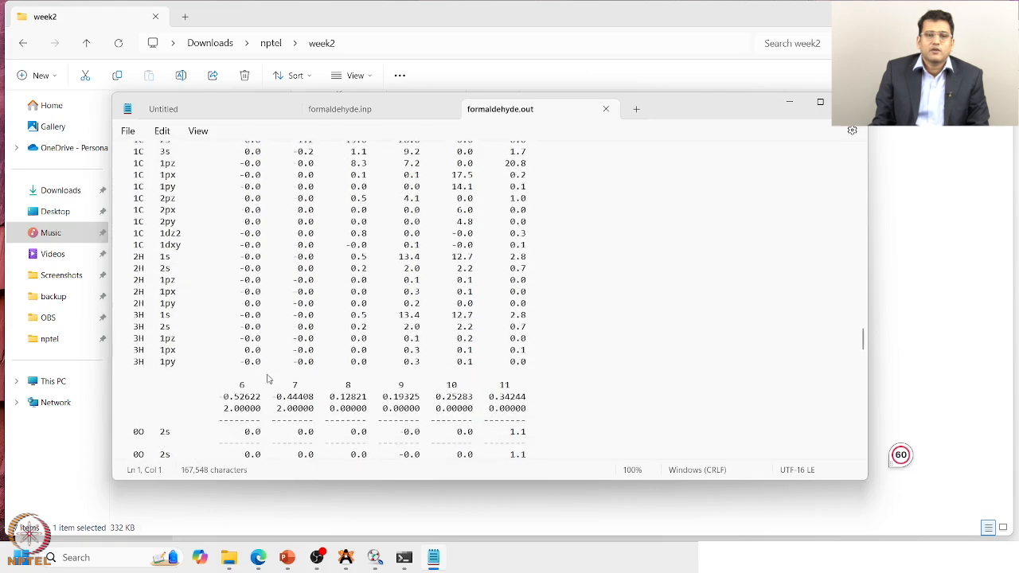
{"action": "scroll", "coordinate": [268, 379], "scroll_direction": "down", "scroll_amount": 20}
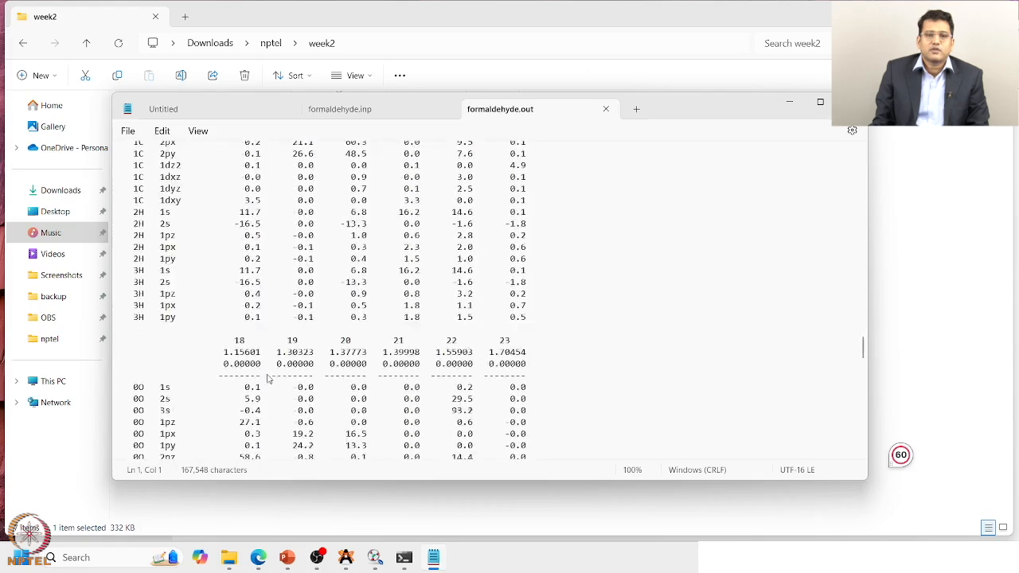
{"action": "scroll", "coordinate": [268, 379], "scroll_direction": "down", "scroll_amount": 20}
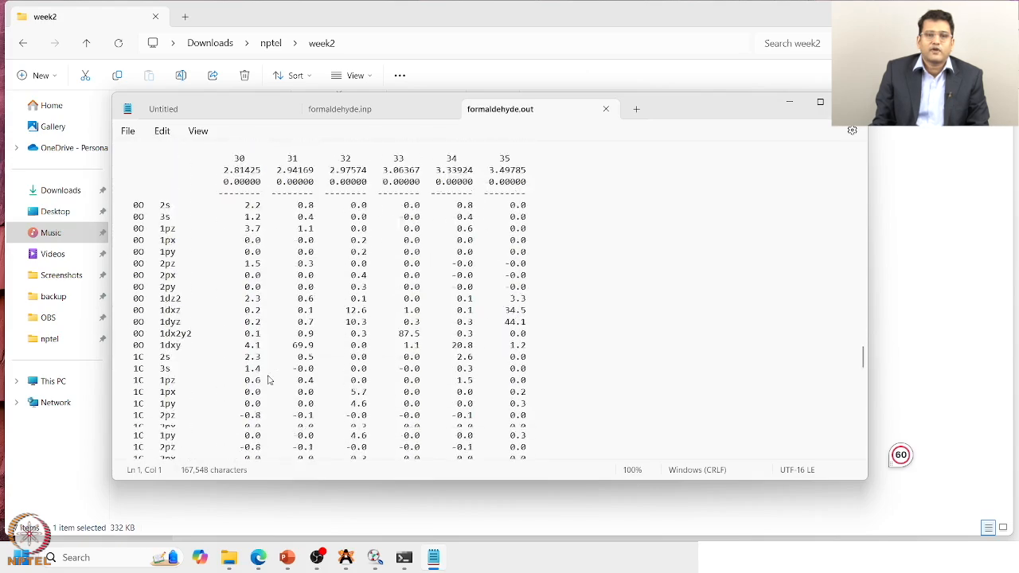
Examine the Loewdin population analysis, covering the atomic charges, orbital charges and bond orders.
{"action": "scroll", "coordinate": [268, 379], "scroll_direction": "down", "scroll_amount": 20}
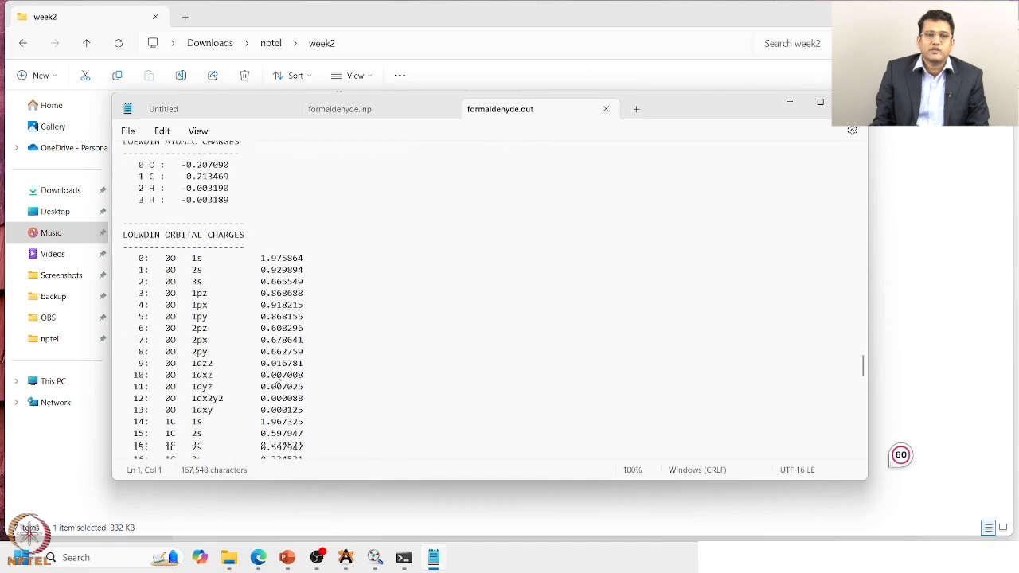
{"action": "scroll", "coordinate": [276, 381], "scroll_direction": "up", "scroll_amount": 7}
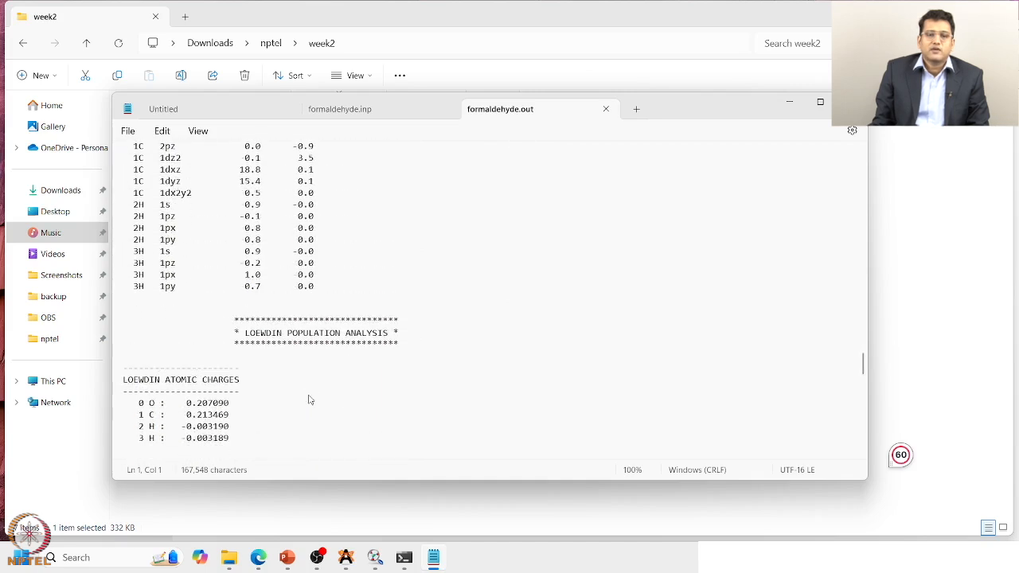
{"action": "scroll", "coordinate": [291, 388], "scroll_direction": "down", "scroll_amount": 1}
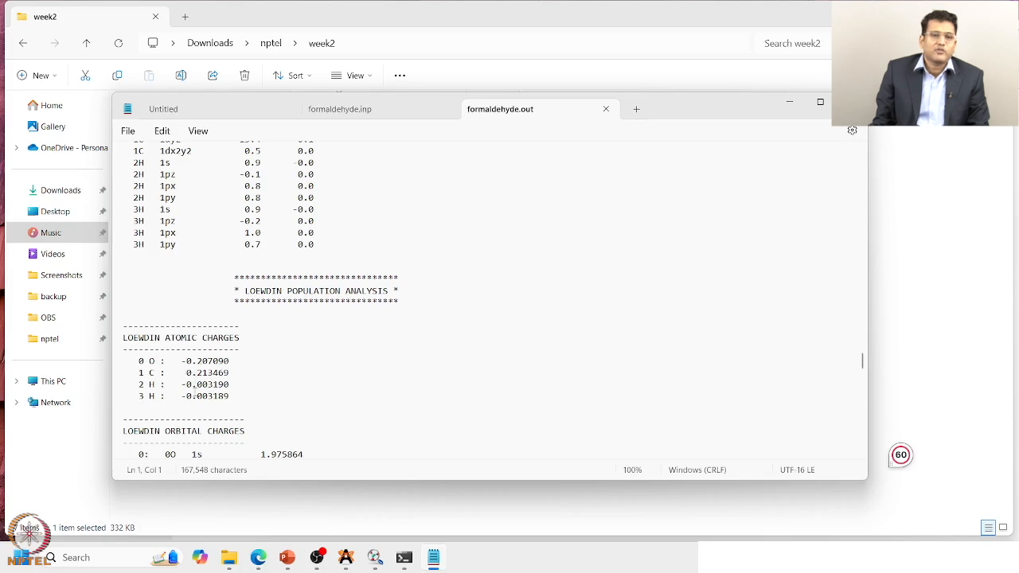
{"action": "scroll", "coordinate": [195, 396], "scroll_direction": "down", "scroll_amount": 1}
{"action": "scroll", "coordinate": [195, 396], "scroll_direction": "down", "scroll_amount": 20}
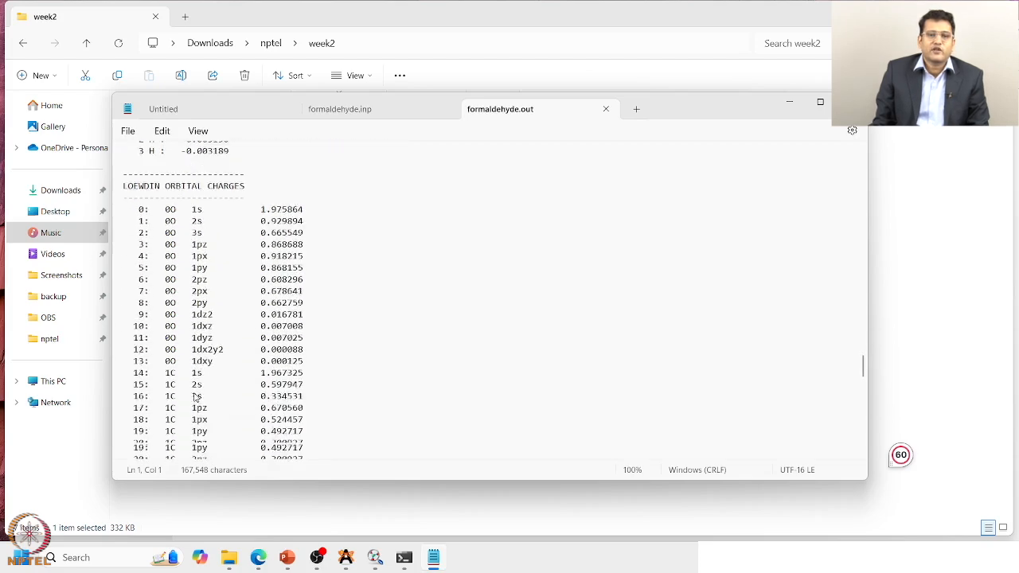
{"action": "scroll", "coordinate": [195, 396], "scroll_direction": "down", "scroll_amount": 15}
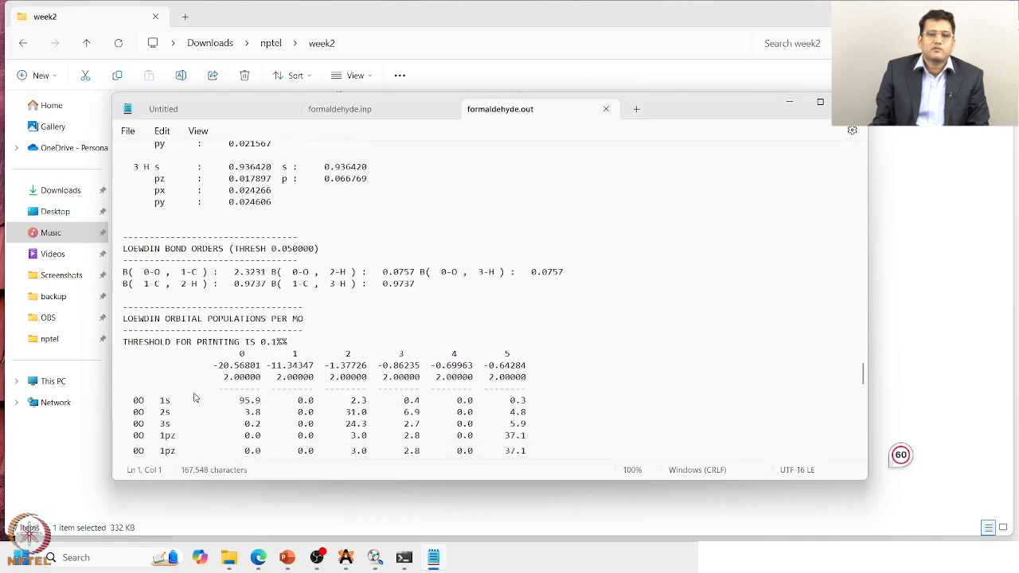
Look through the Loewdin orbital populations per MO and the reduced orbital populations per MO.
{"action": "scroll", "coordinate": [195, 396], "scroll_direction": "down", "scroll_amount": 20}
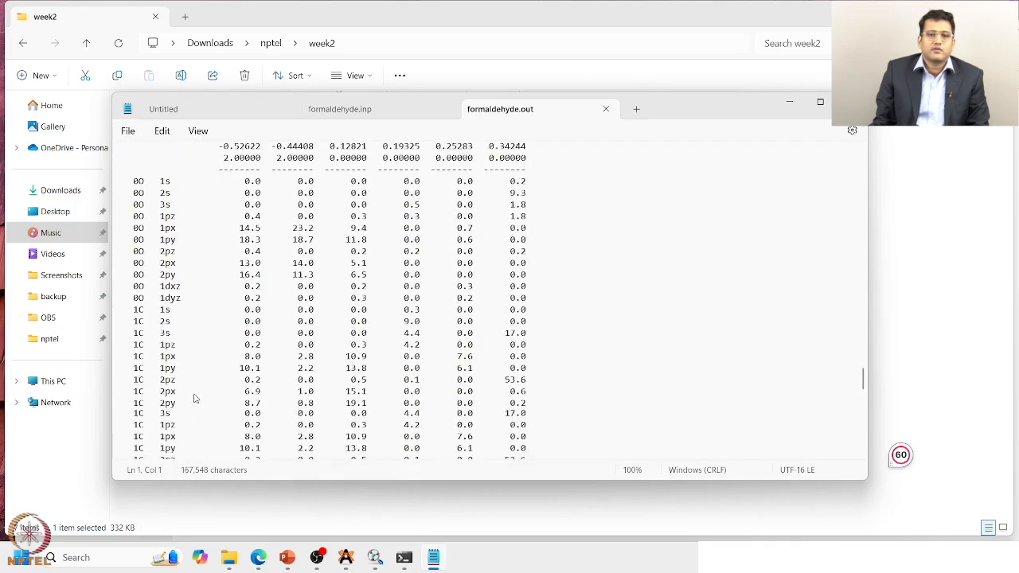
{"action": "scroll", "coordinate": [195, 397], "scroll_direction": "down", "scroll_amount": 20}
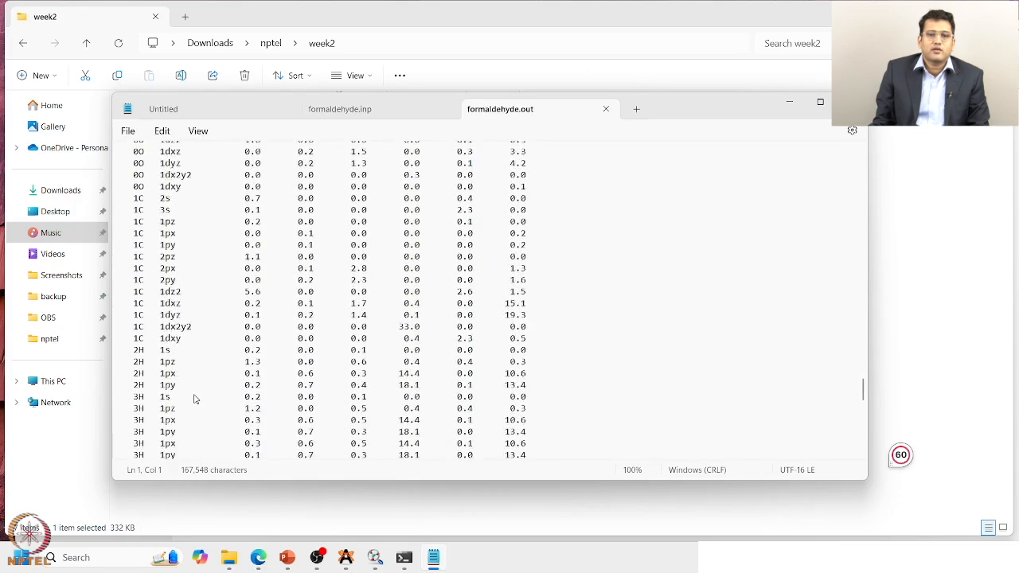
{"action": "scroll", "coordinate": [195, 399], "scroll_direction": "down", "scroll_amount": 4}
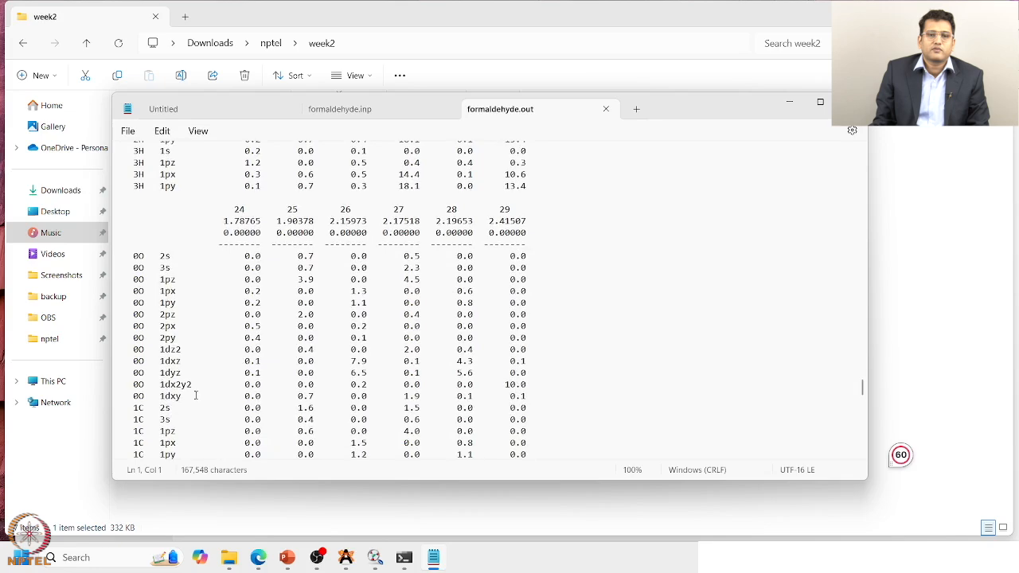
{"action": "scroll", "coordinate": [200, 401], "scroll_direction": "down", "scroll_amount": 16}
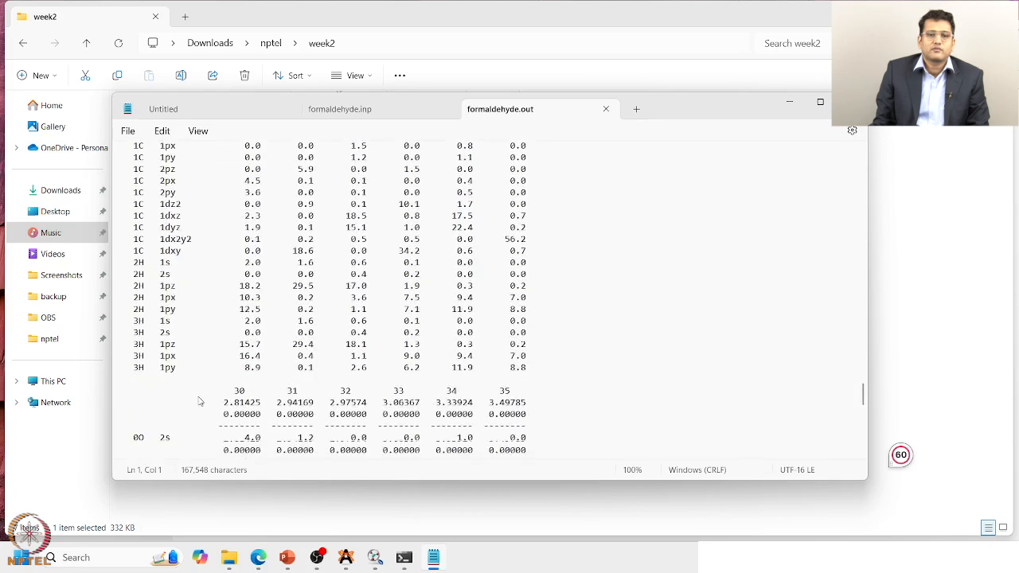
{"action": "scroll", "coordinate": [200, 401], "scroll_direction": "down", "scroll_amount": 20}
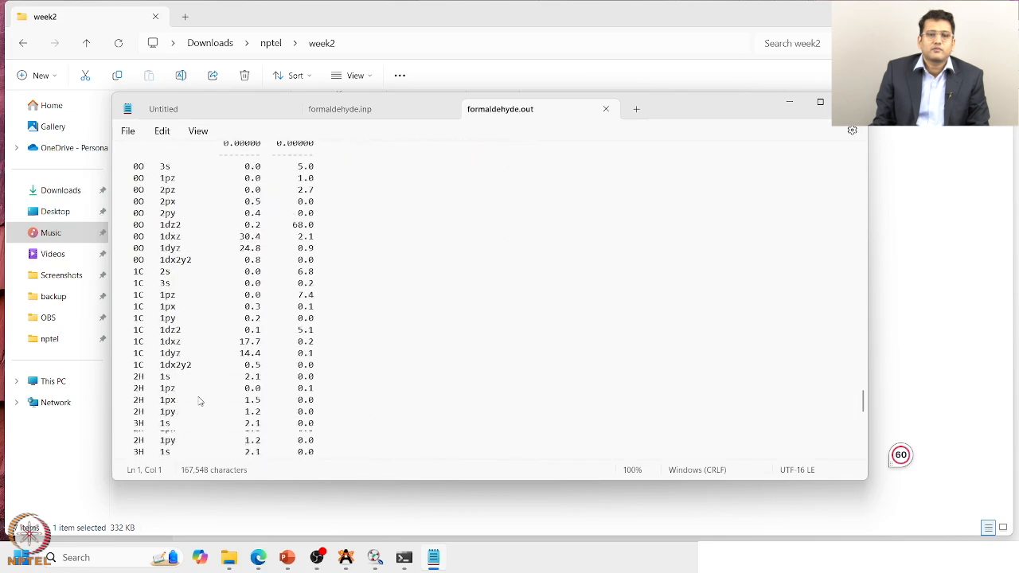
{"action": "scroll", "coordinate": [200, 402], "scroll_direction": "down", "scroll_amount": 20}
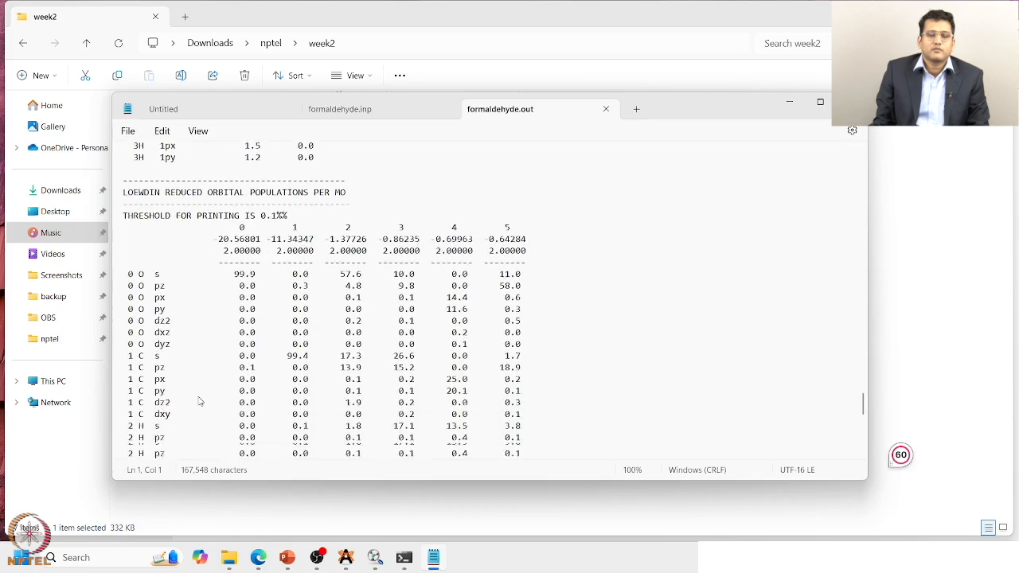
{"action": "scroll", "coordinate": [200, 402], "scroll_direction": "down", "scroll_amount": 20}
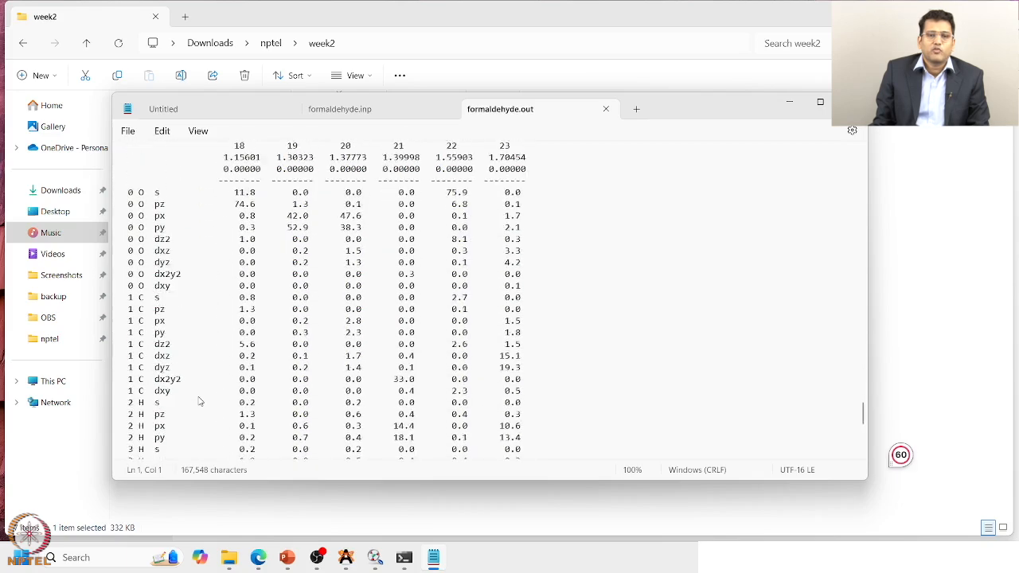
{"action": "scroll", "coordinate": [200, 401], "scroll_direction": "down", "scroll_amount": 20}
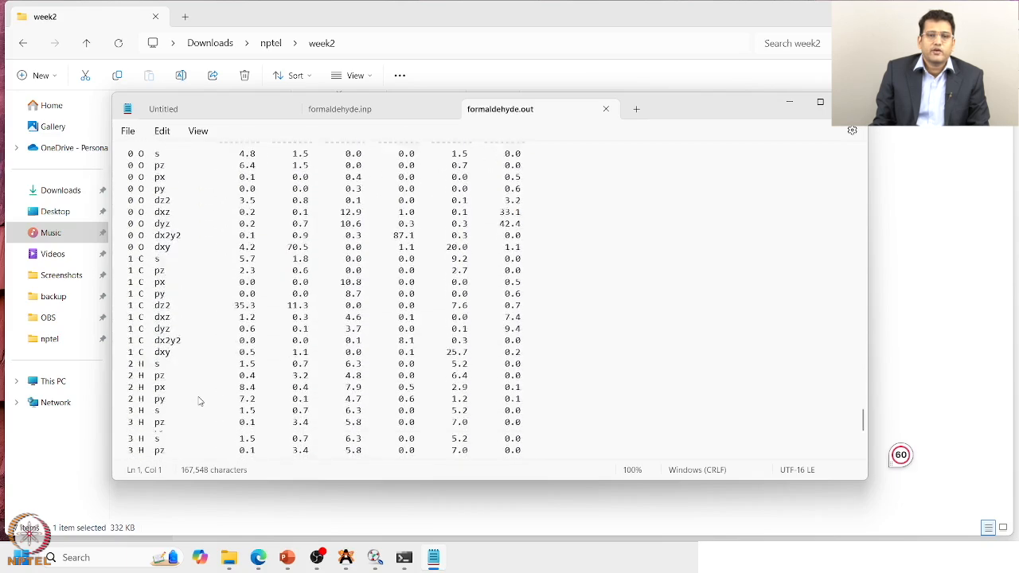
Review the Mayer population analysis with its atomic populations, valences and bond orders.
{"action": "scroll", "coordinate": [200, 401], "scroll_direction": "down", "scroll_amount": 12}
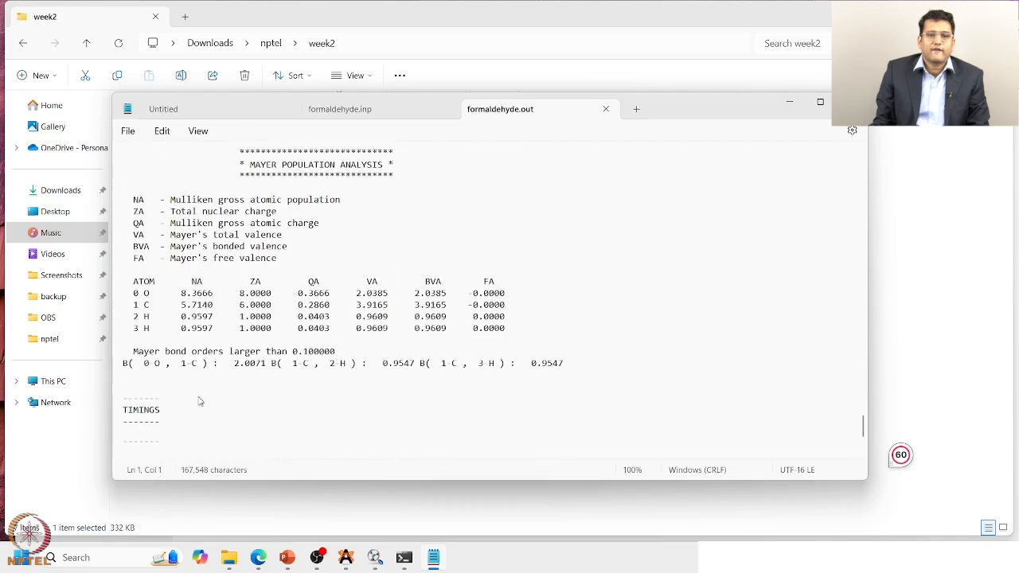
{"action": "scroll", "coordinate": [201, 403], "scroll_direction": "up", "scroll_amount": 3}
{"action": "scroll", "coordinate": [201, 403], "scroll_direction": "down", "scroll_amount": 4}
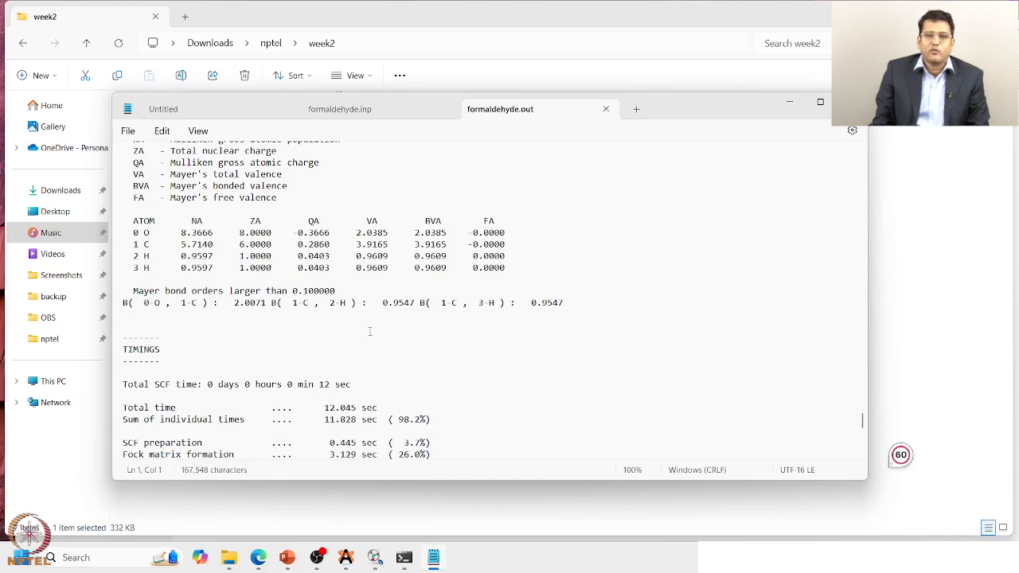
Check the SCF timings, final single point energy, property calculation settings and dipole moment in the rest of the output.
{"action": "scroll", "coordinate": [370, 331], "scroll_direction": "down", "scroll_amount": 6}
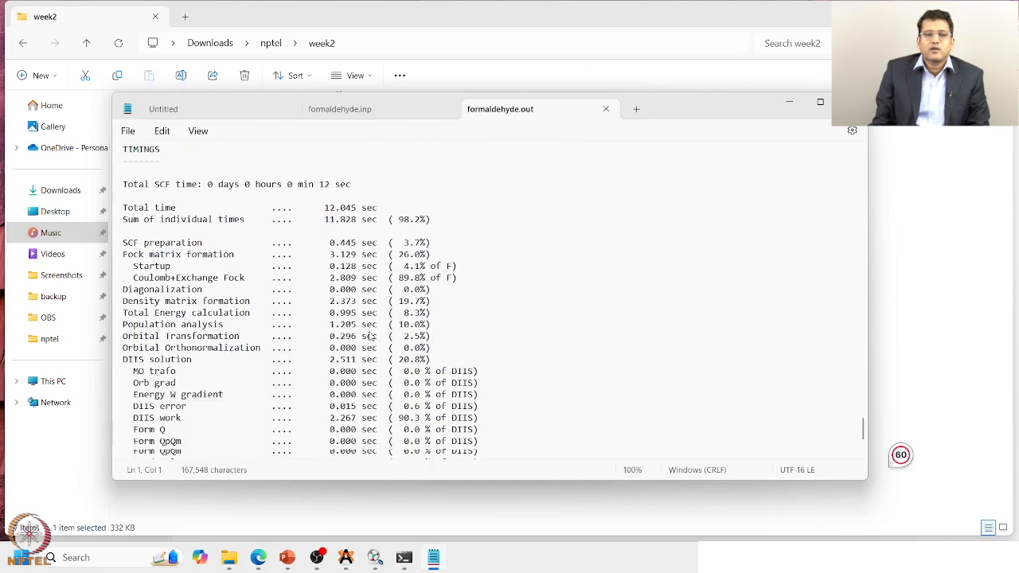
{"action": "scroll", "coordinate": [369, 336], "scroll_direction": "down", "scroll_amount": 7}
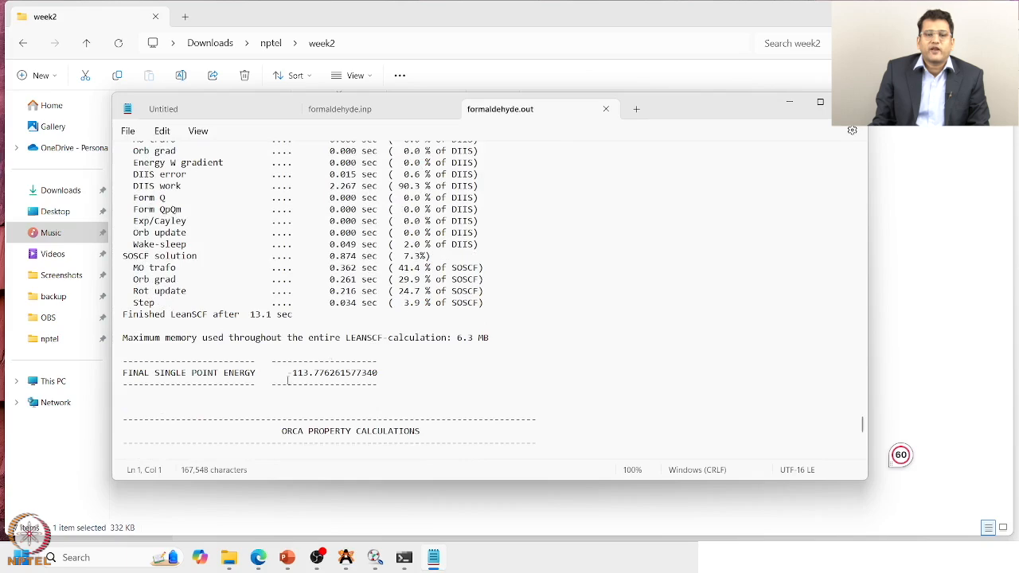
{"action": "scroll", "coordinate": [312, 382], "scroll_direction": "down", "scroll_amount": 8}
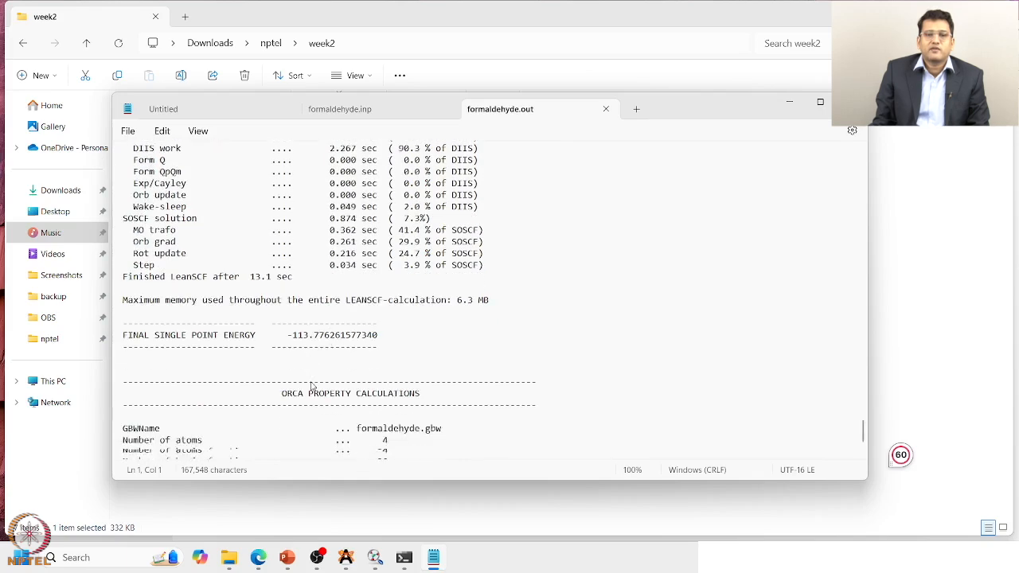
{"action": "scroll", "coordinate": [312, 387], "scroll_direction": "down", "scroll_amount": 10}
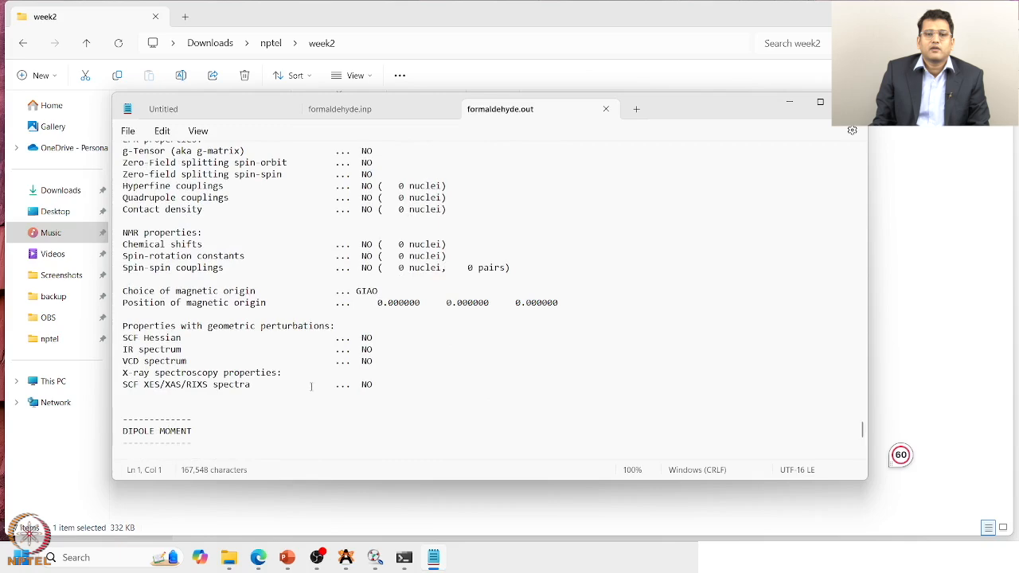
{"action": "scroll", "coordinate": [312, 388], "scroll_direction": "down", "scroll_amount": 6}
{"action": "scroll", "coordinate": [312, 391], "scroll_direction": "down", "scroll_amount": 1}
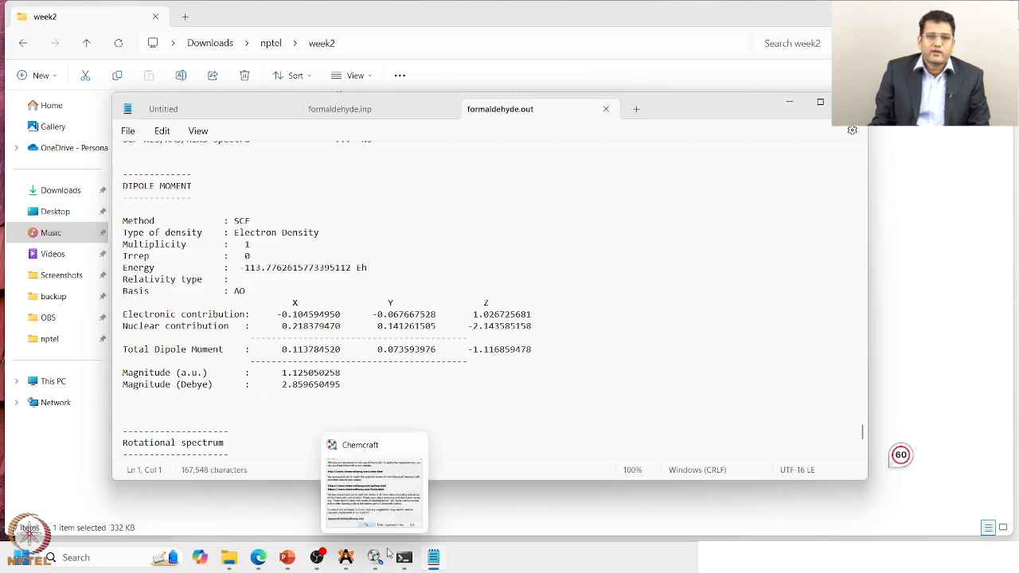
Switch to Chemcraft and open the formaldehyde OUT file from the Week2 folder.
{"action": "mouse_move", "coordinate": [378, 560]}
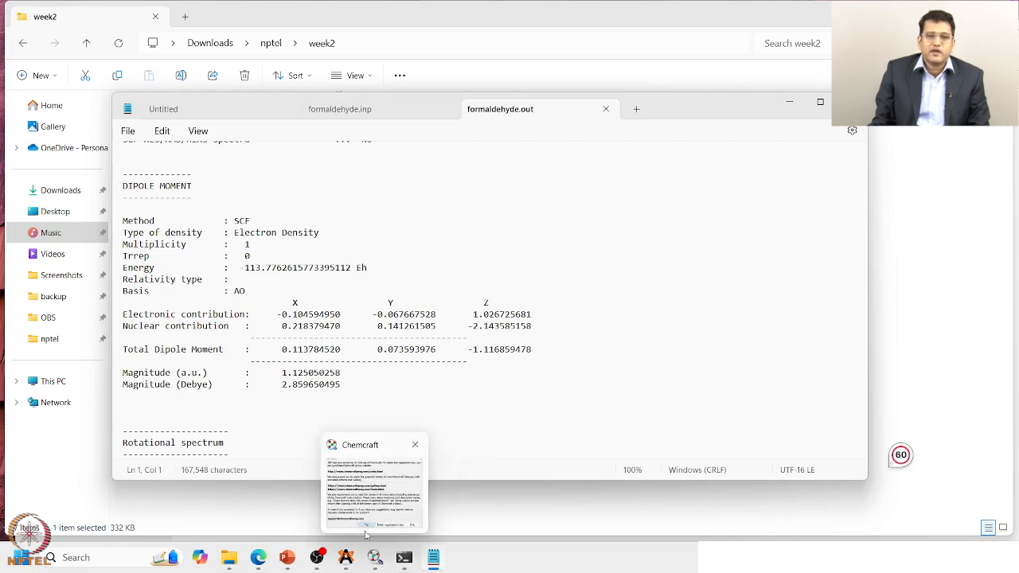
{"action": "left_click", "coordinate": [375, 560]}
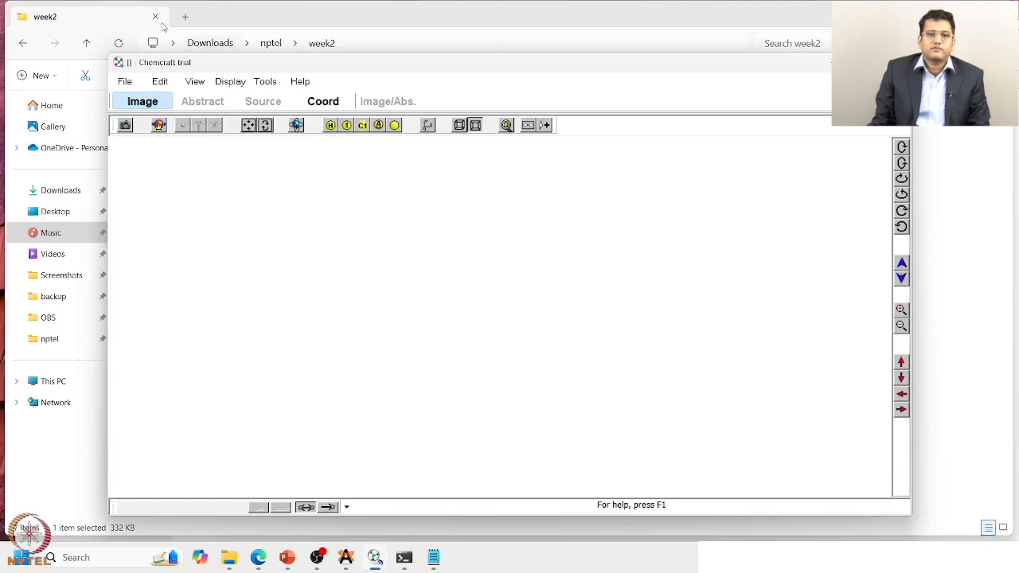
{"action": "left_click", "coordinate": [127, 82]}
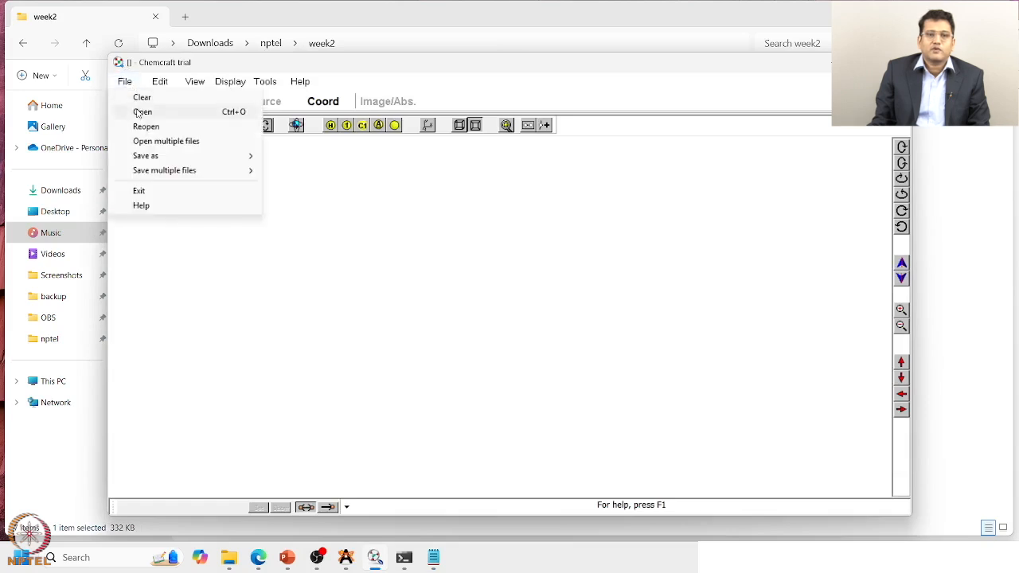
{"action": "left_click", "coordinate": [141, 112]}
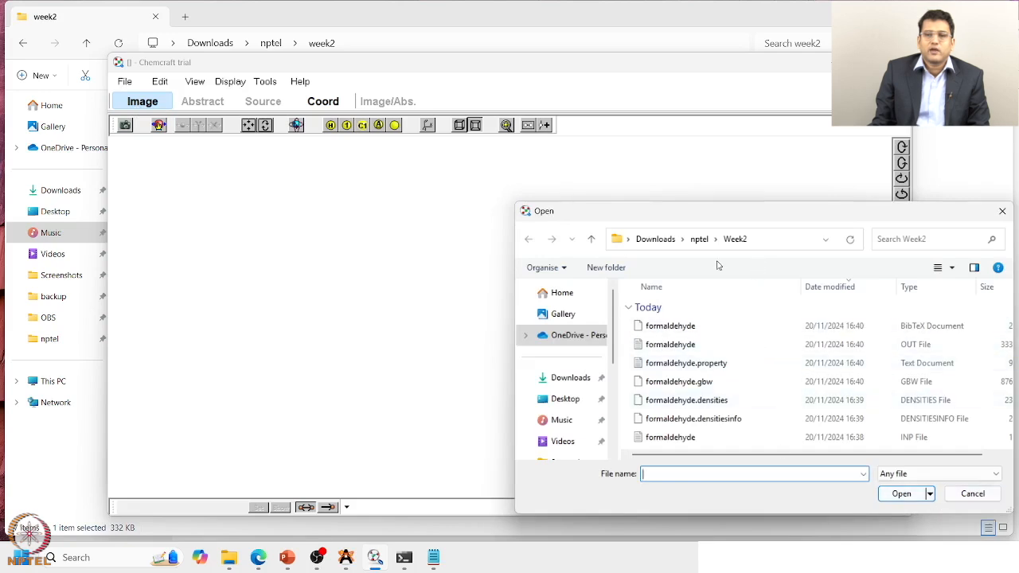
{"action": "left_click", "coordinate": [690, 345]}
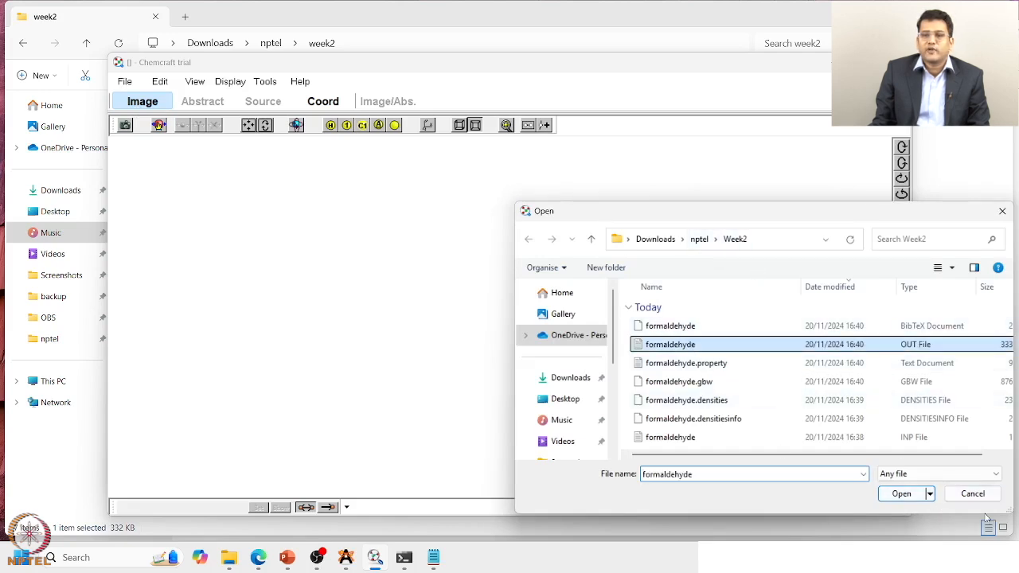
{"action": "left_click", "coordinate": [905, 496]}
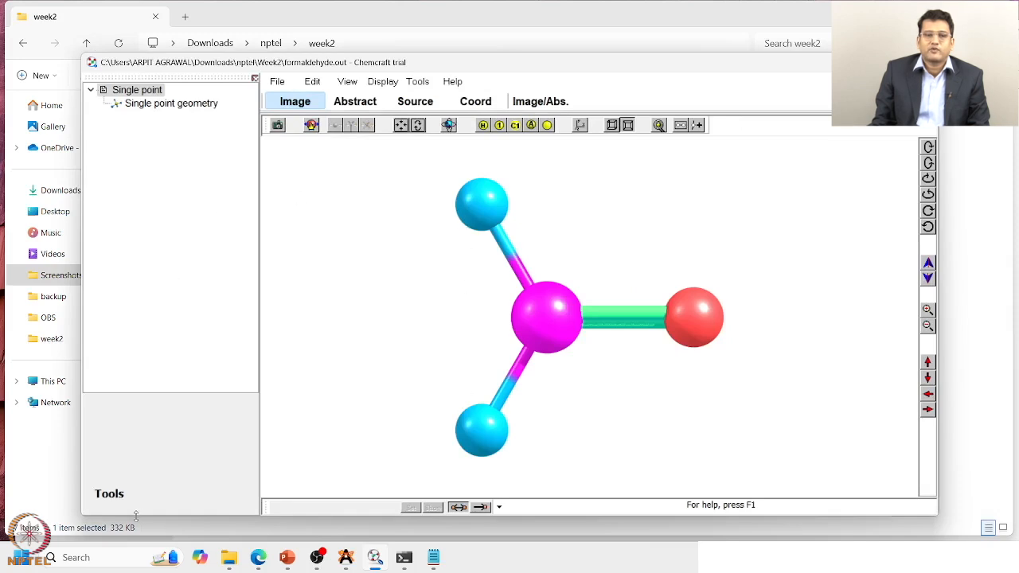
Show the dipole moment vector on the single point geometry of formaldehyde.
{"action": "left_click", "coordinate": [119, 497]}
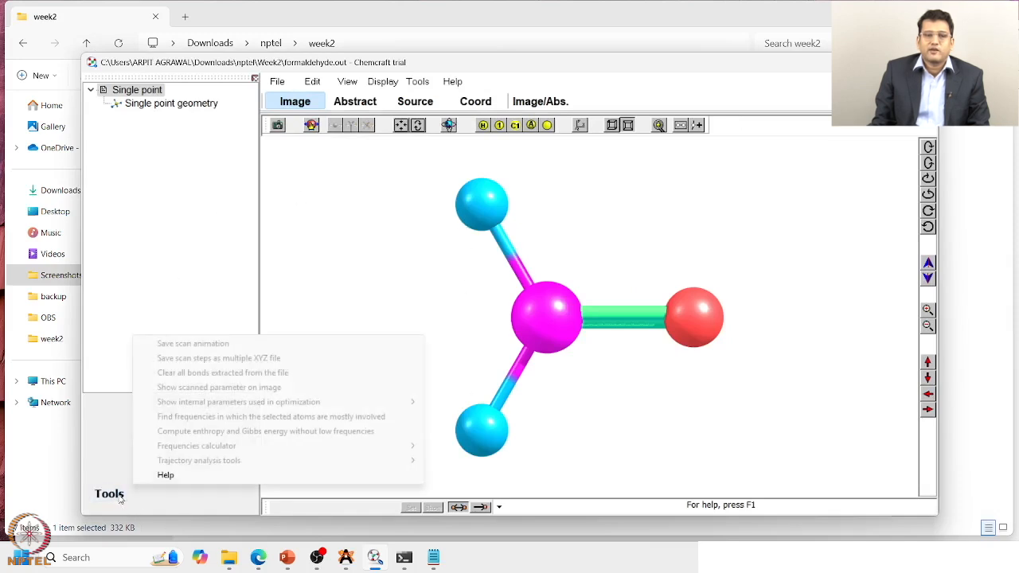
{"action": "left_click", "coordinate": [133, 113]}
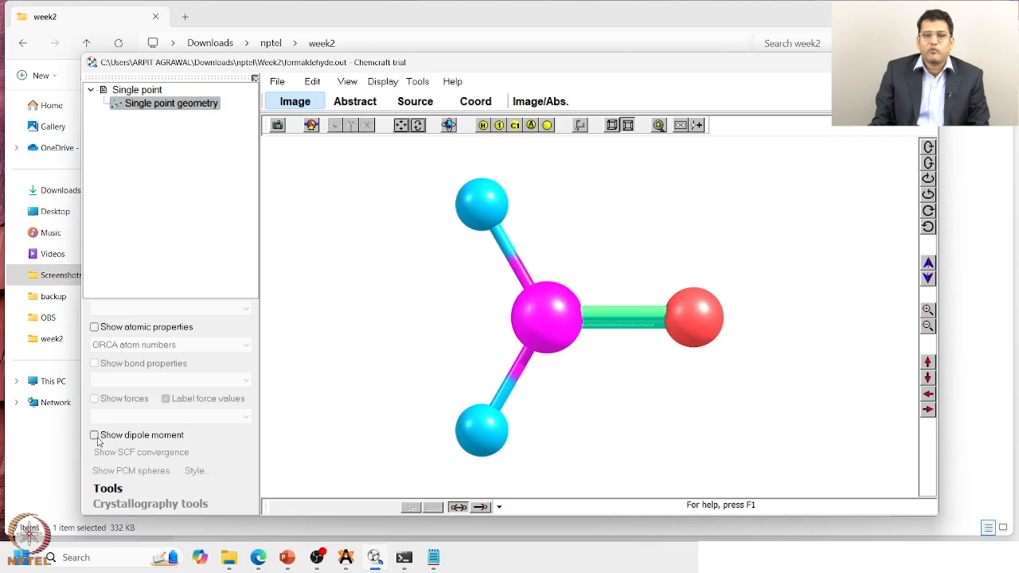
{"action": "left_click", "coordinate": [96, 438]}
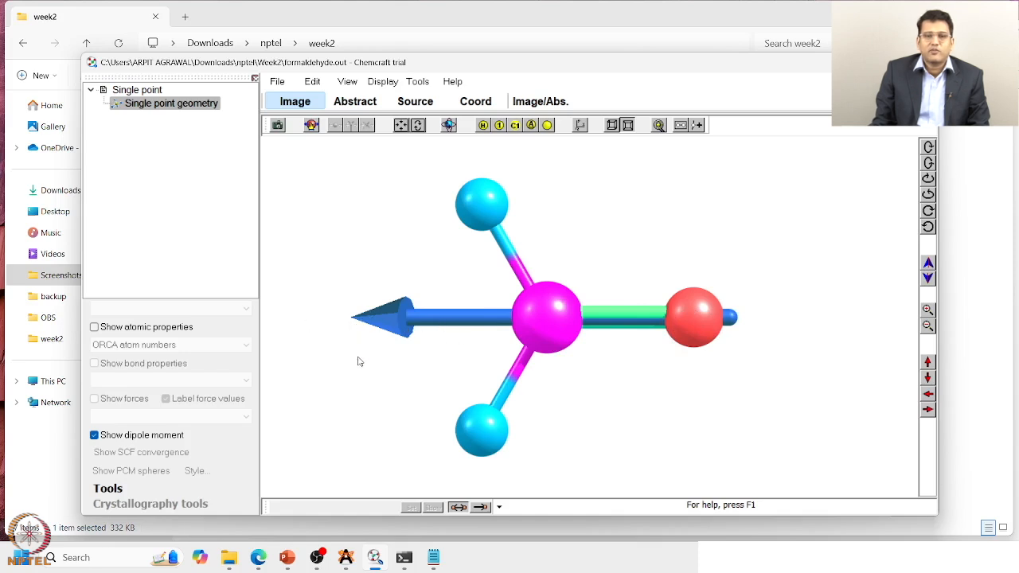
Render molecular orbitals 8 and 9 with 6 map points per angstrom and a map size expansion of 1.2.
{"action": "left_click", "coordinate": [418, 83]}
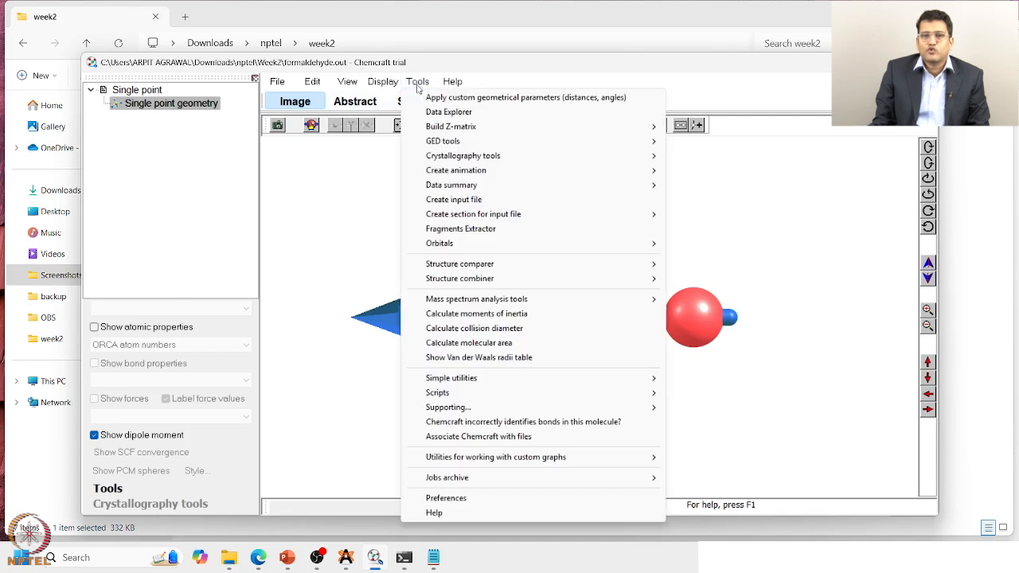
{"action": "mouse_move", "coordinate": [466, 244]}
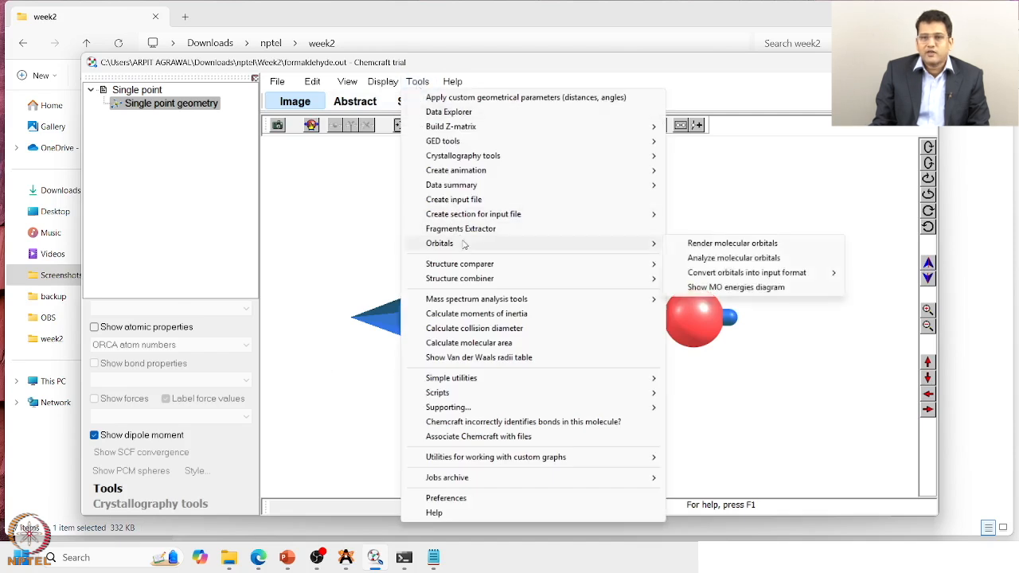
{"action": "left_click", "coordinate": [732, 243]}
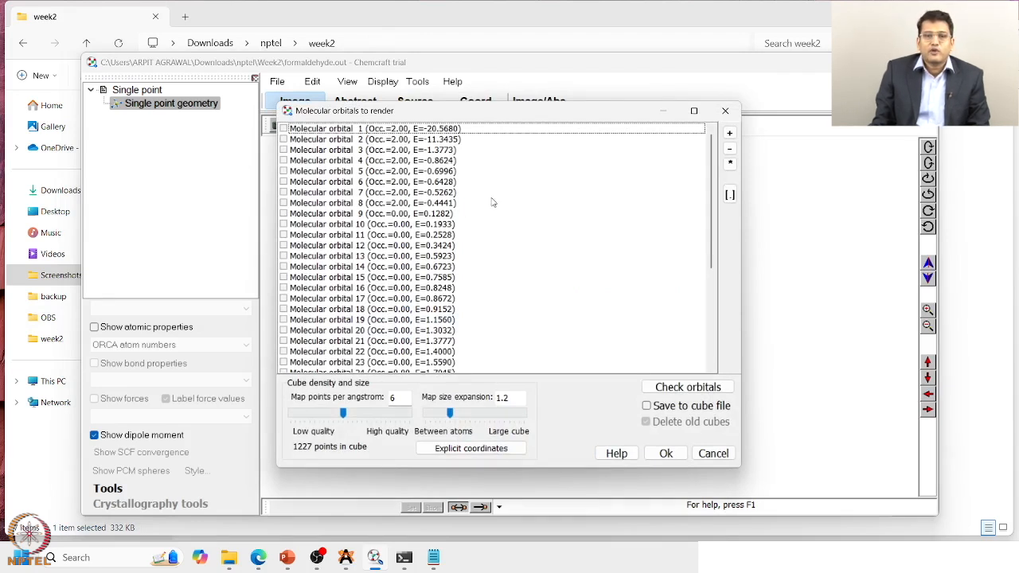
{"action": "left_click", "coordinate": [283, 203]}
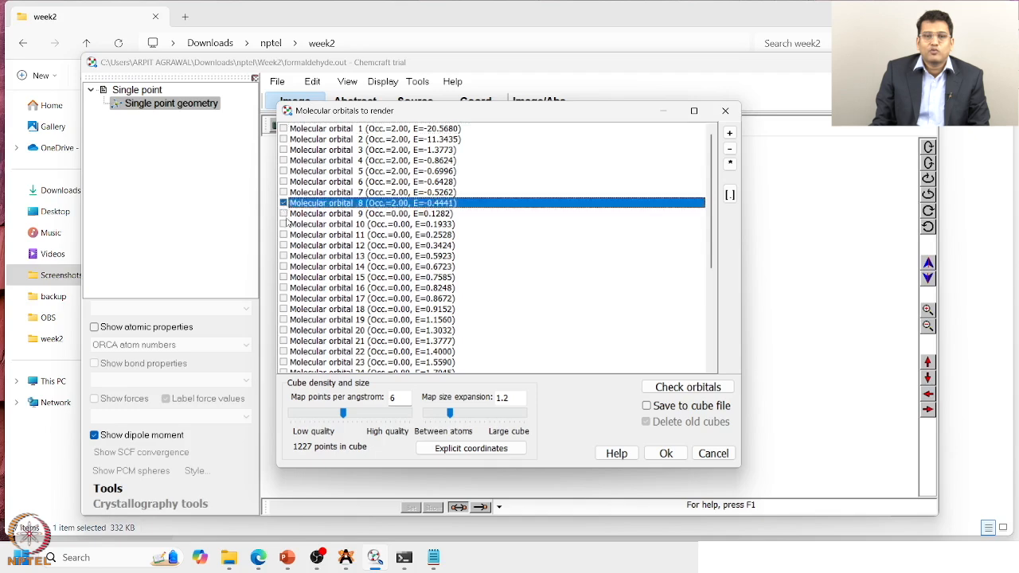
{"action": "left_click", "coordinate": [283, 213]}
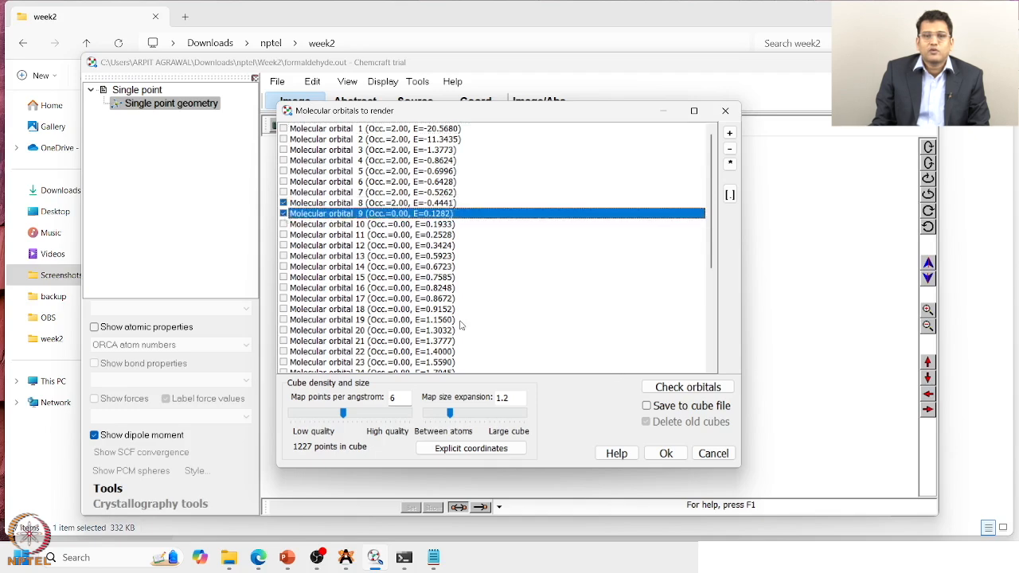
{"action": "left_click", "coordinate": [675, 455]}
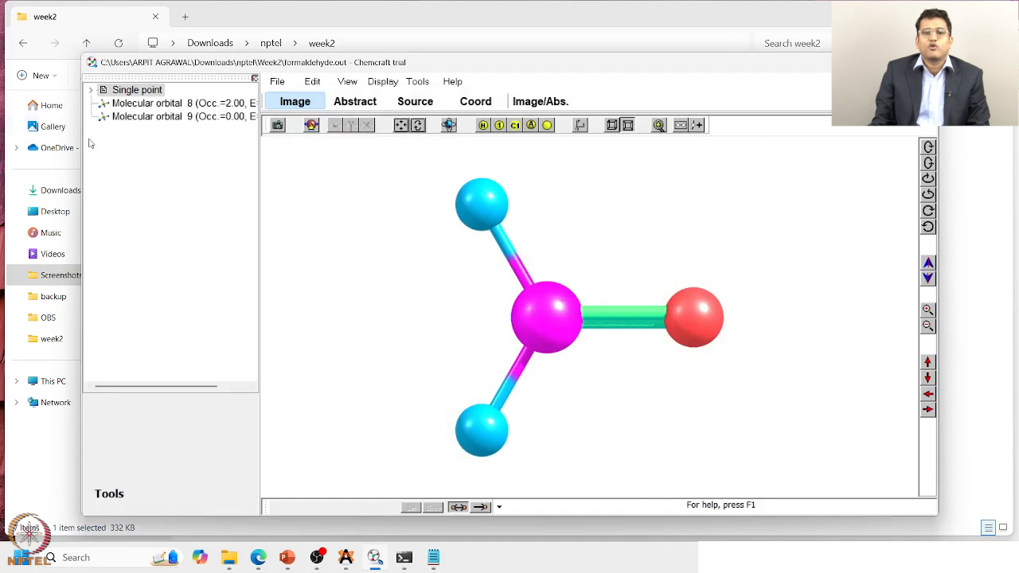
Show the both-signed isosurface of molecular orbital 8 and fit all its lobes in the view.
{"action": "left_click", "coordinate": [160, 105]}
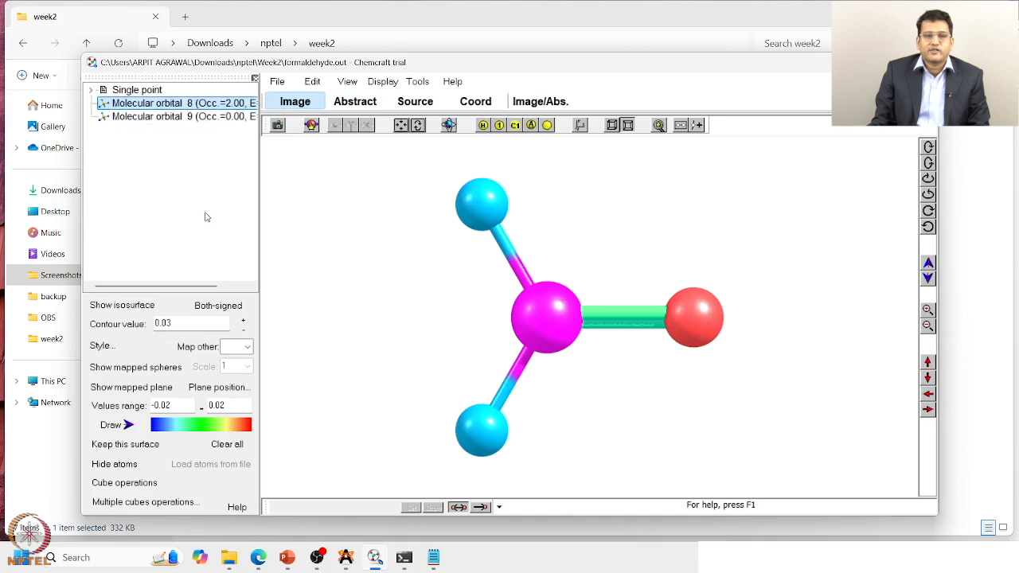
{"action": "left_click", "coordinate": [140, 312]}
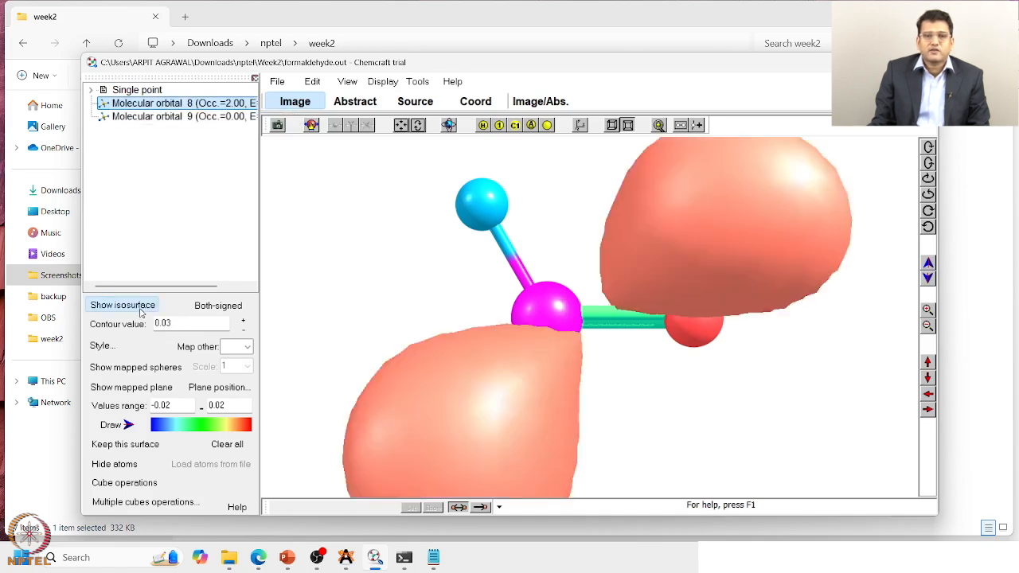
{"action": "left_click", "coordinate": [225, 309]}
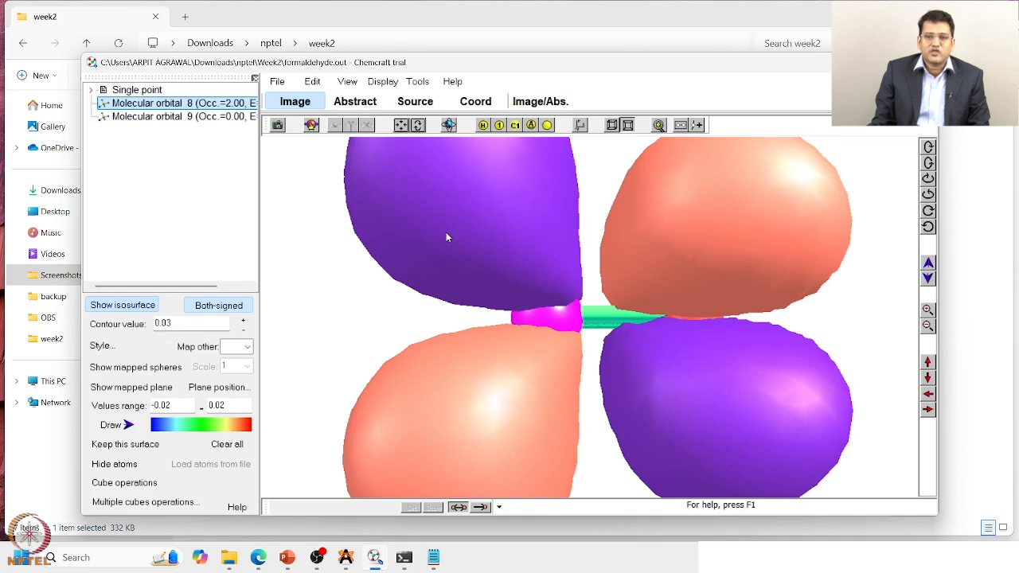
{"action": "left_click", "coordinate": [929, 327]}
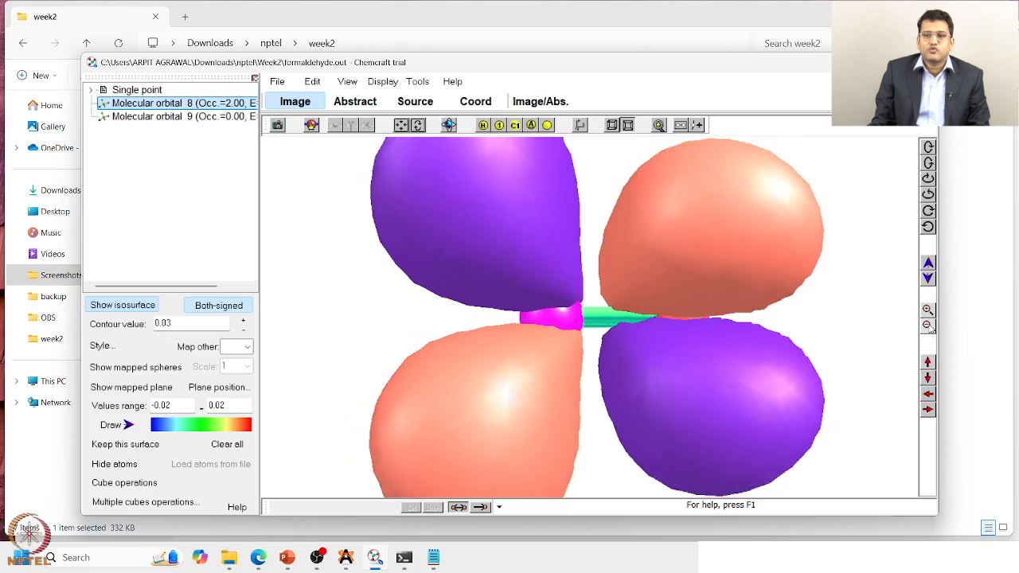
{"action": "left_click", "coordinate": [929, 327]}
{"action": "left_click", "coordinate": [928, 327]}
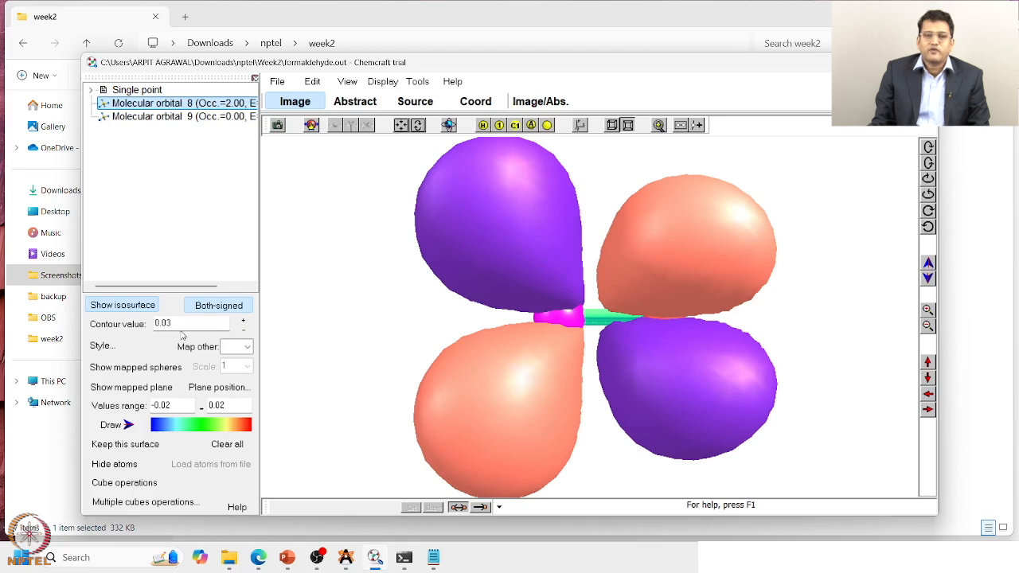
Try lower and higher contour values for molecular orbital 8, ending with 0.043200.
{"action": "left_click", "coordinate": [245, 331]}
{"action": "left_click", "coordinate": [244, 331]}
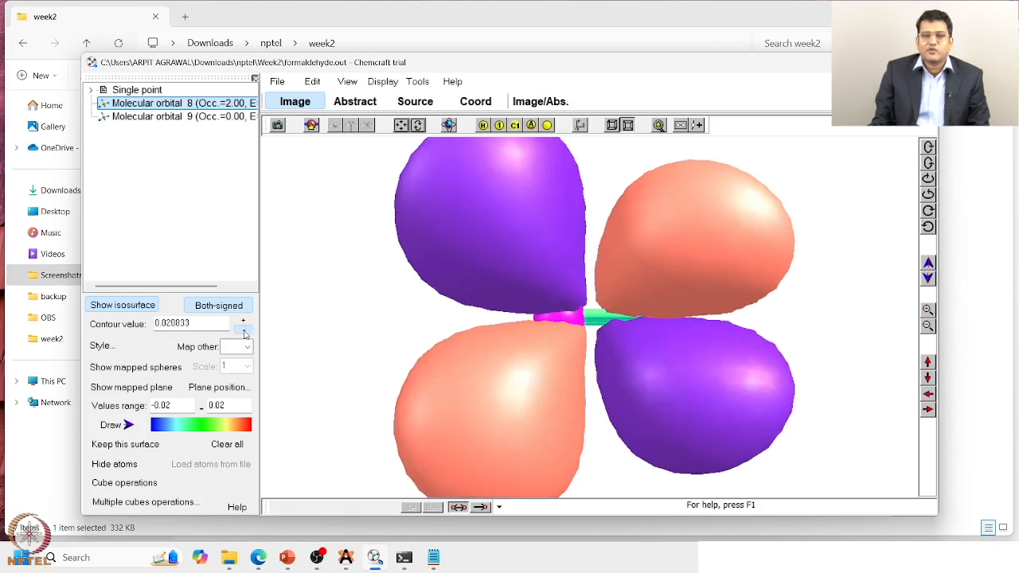
{"action": "left_click", "coordinate": [245, 331]}
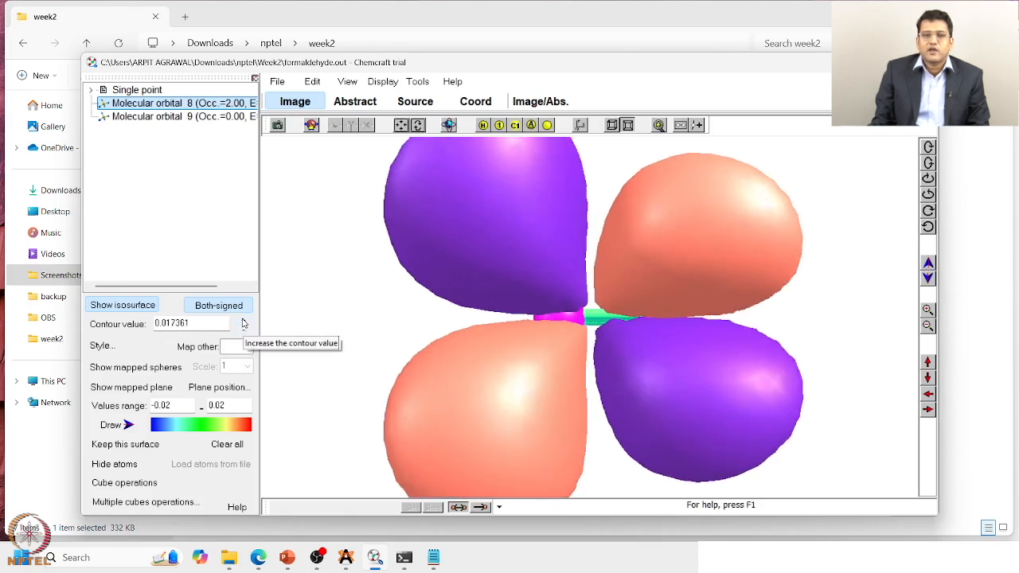
{"action": "left_click", "coordinate": [244, 320]}
{"action": "left_click", "coordinate": [244, 320]}
{"action": "left_click", "coordinate": [244, 320]}
{"action": "left_click", "coordinate": [245, 320]}
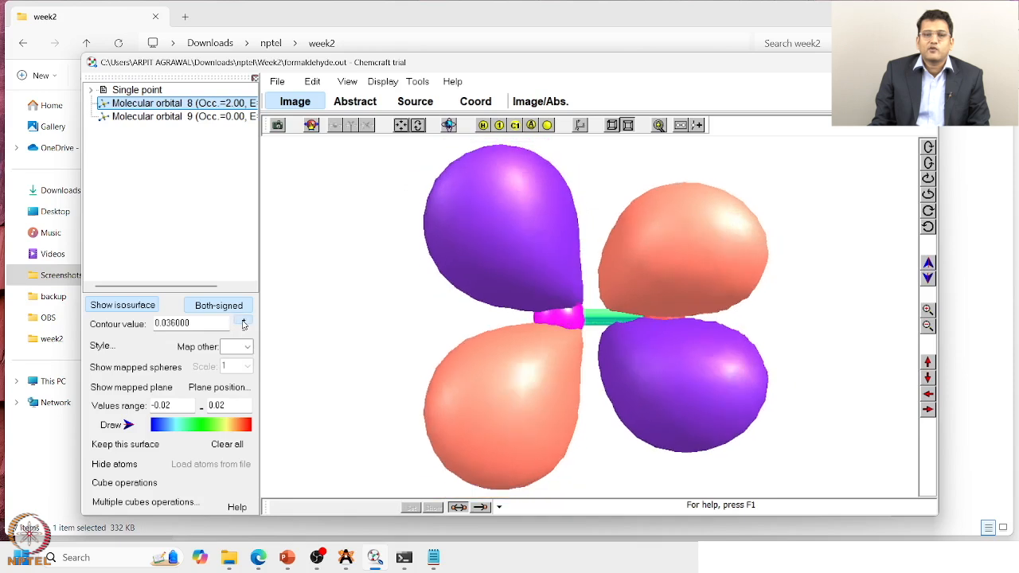
{"action": "left_click", "coordinate": [243, 322]}
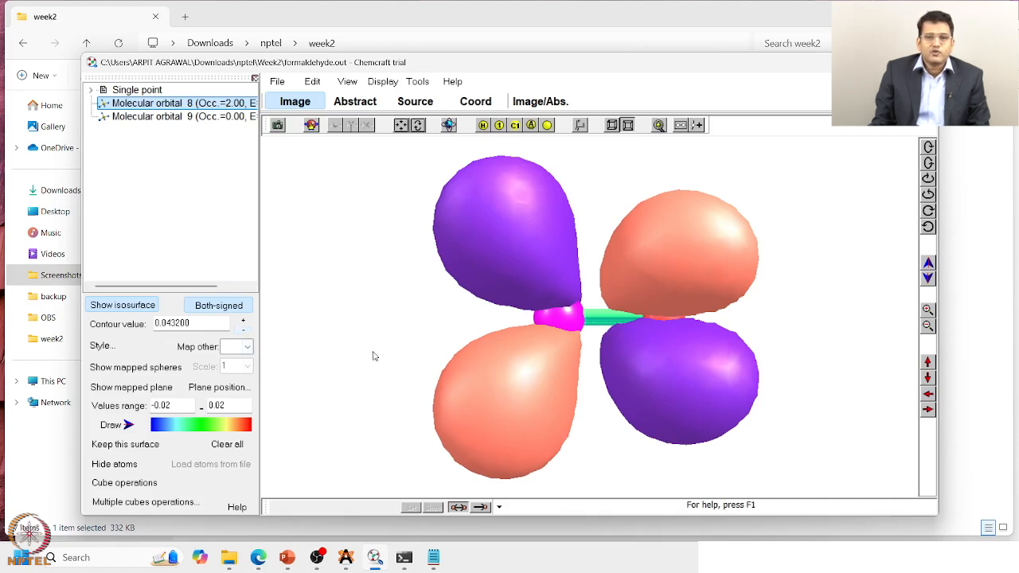
Display the isosurface of molecular orbital 9 and rotate the molecule to view its lobes from the side.
{"action": "left_click", "coordinate": [191, 116]}
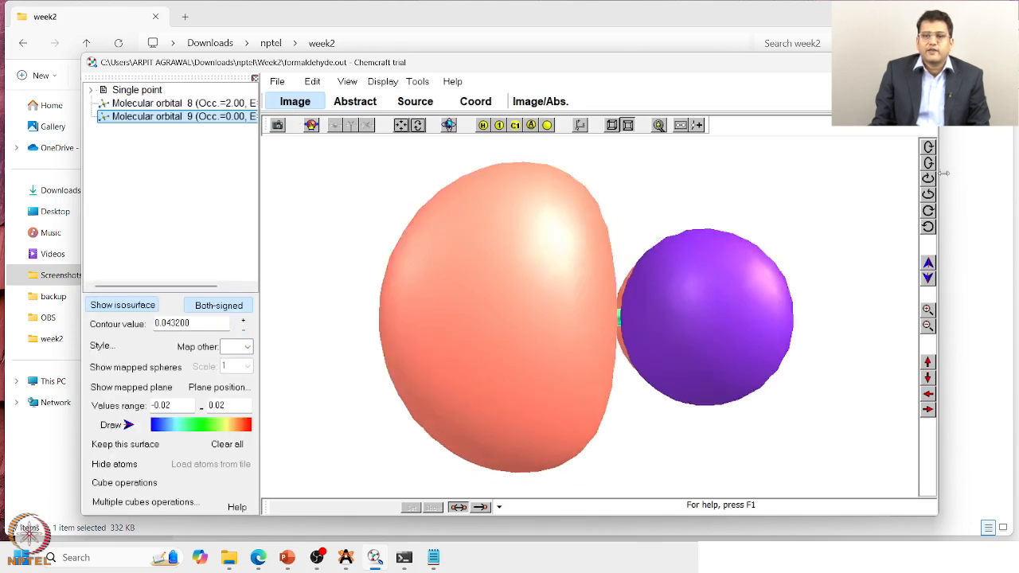
{"action": "left_click", "coordinate": [929, 146]}
{"action": "left_click", "coordinate": [928, 147]}
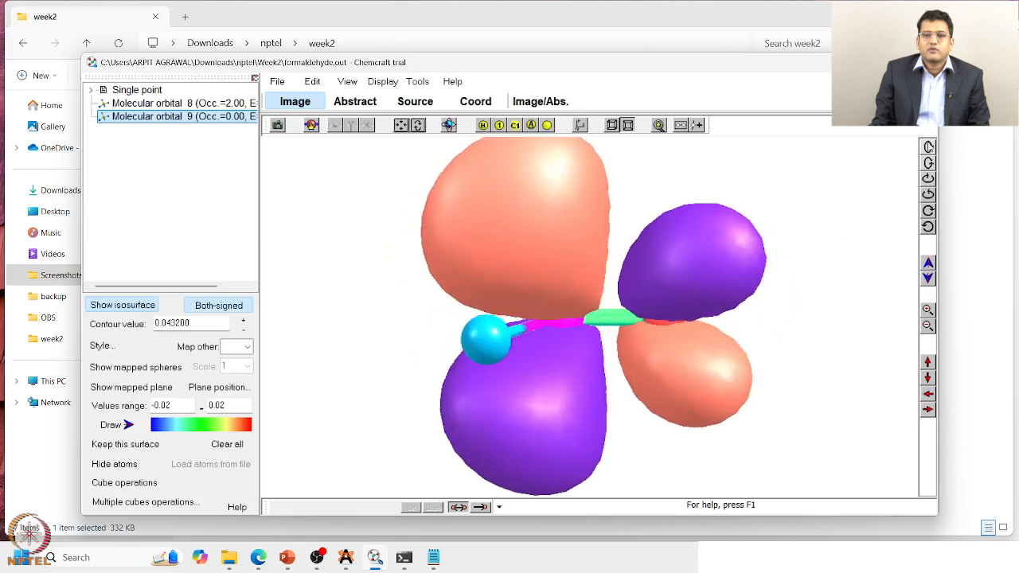
{"action": "left_click", "coordinate": [928, 146]}
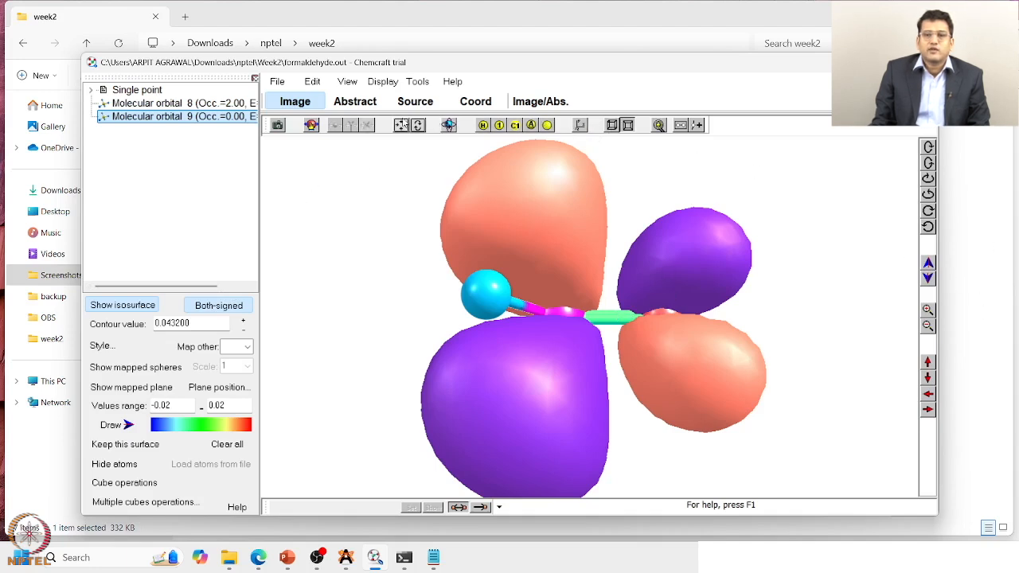
Restore the best view of molecular orbital 9, rotate it back to a side view and make it slightly smaller.
{"action": "left_click", "coordinate": [418, 127]}
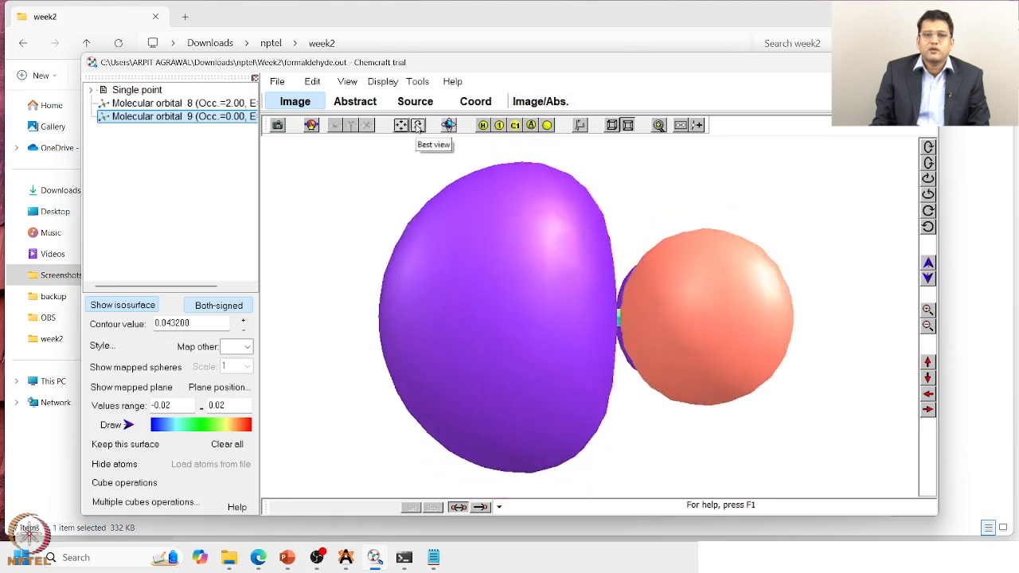
{"action": "left_click", "coordinate": [929, 146]}
{"action": "left_click", "coordinate": [928, 146]}
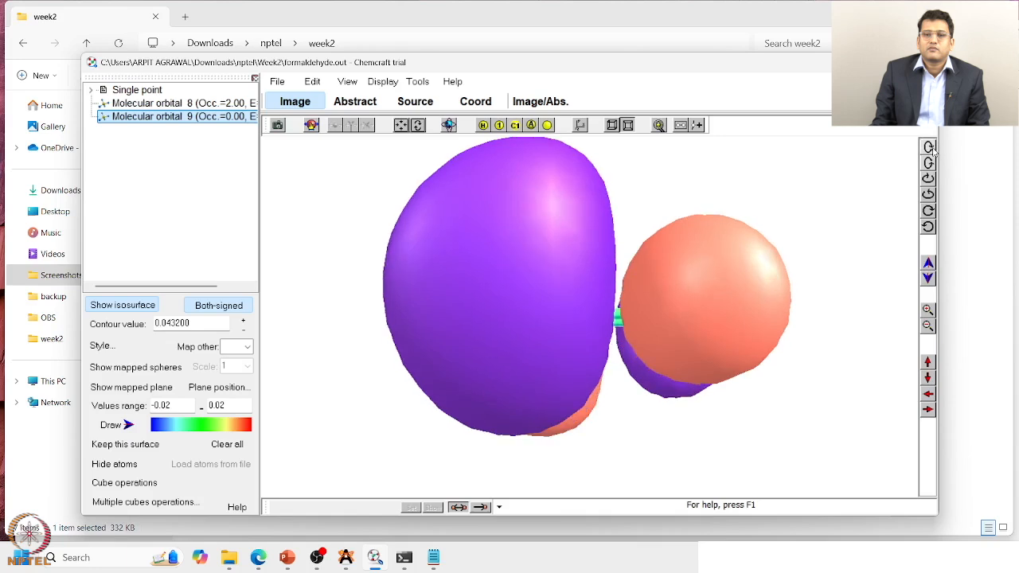
{"action": "left_click", "coordinate": [929, 164]}
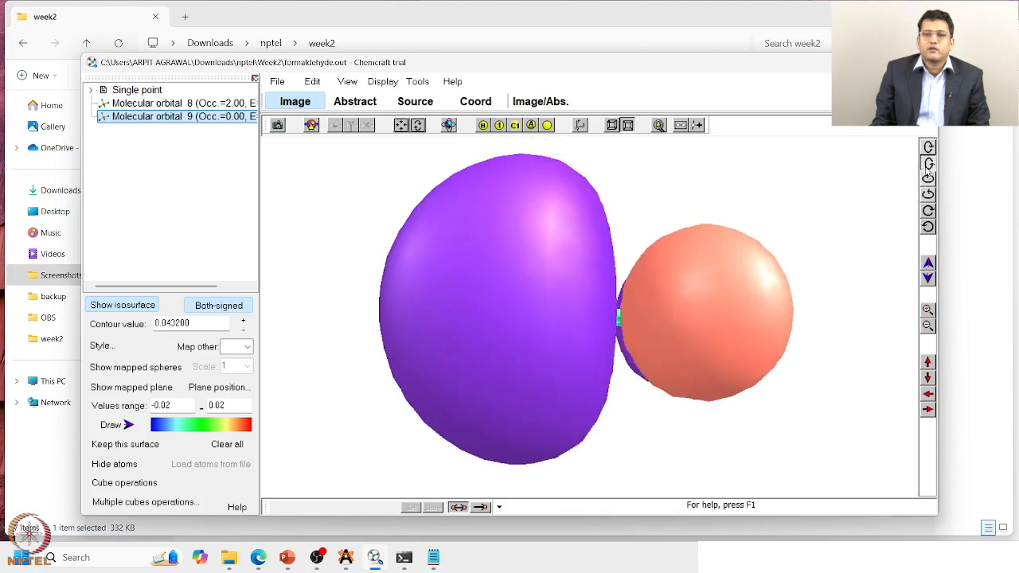
{"action": "left_click", "coordinate": [929, 165]}
{"action": "left_click", "coordinate": [928, 165]}
{"action": "left_click", "coordinate": [929, 164]}
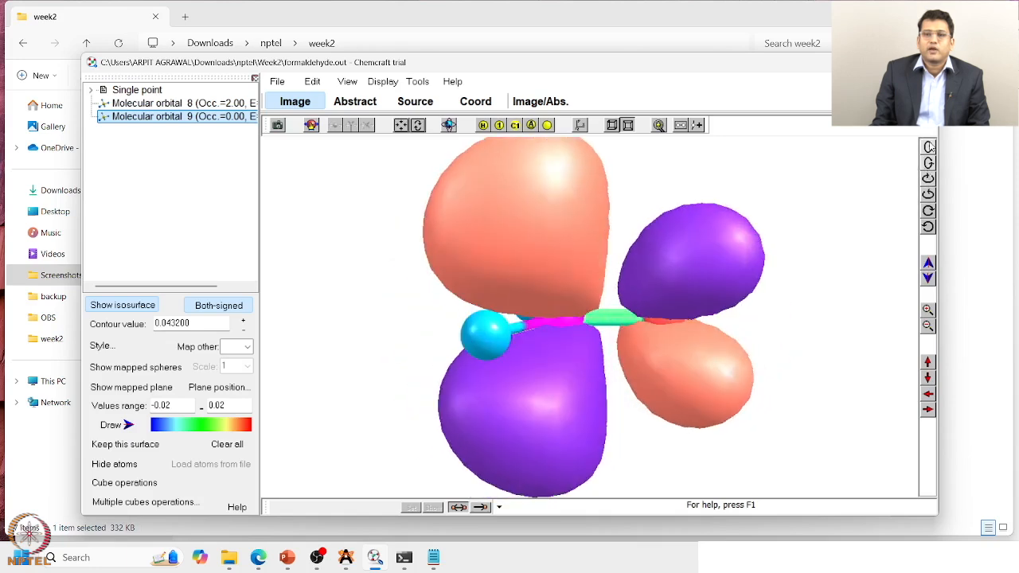
{"action": "left_click", "coordinate": [928, 146]}
{"action": "left_click", "coordinate": [928, 326]}
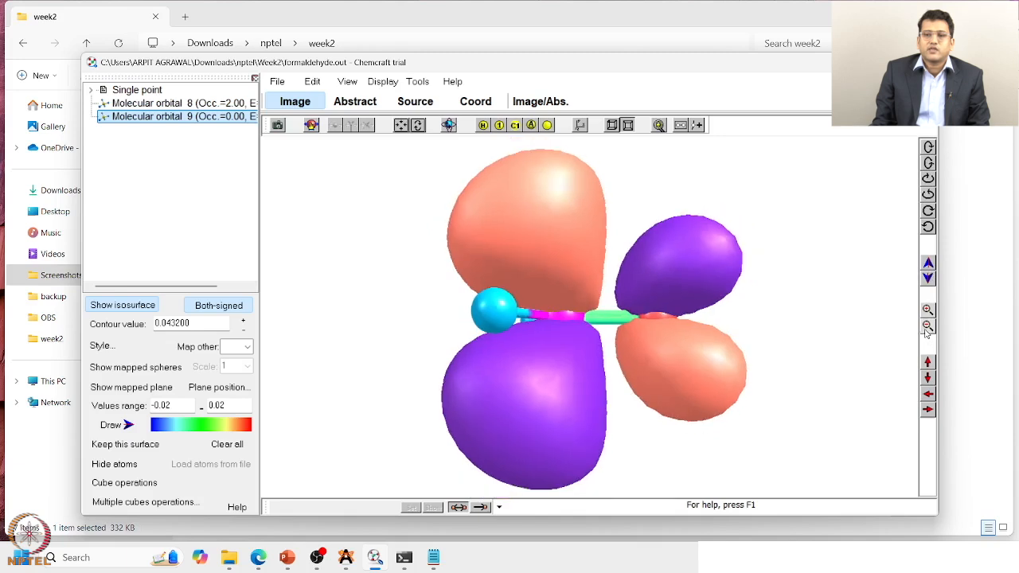
Capture the image of molecular orbital 9 at 991 by 544 with JPEG compression and temporary enlargement for anti-aliasing.
{"action": "left_click", "coordinate": [278, 126]}
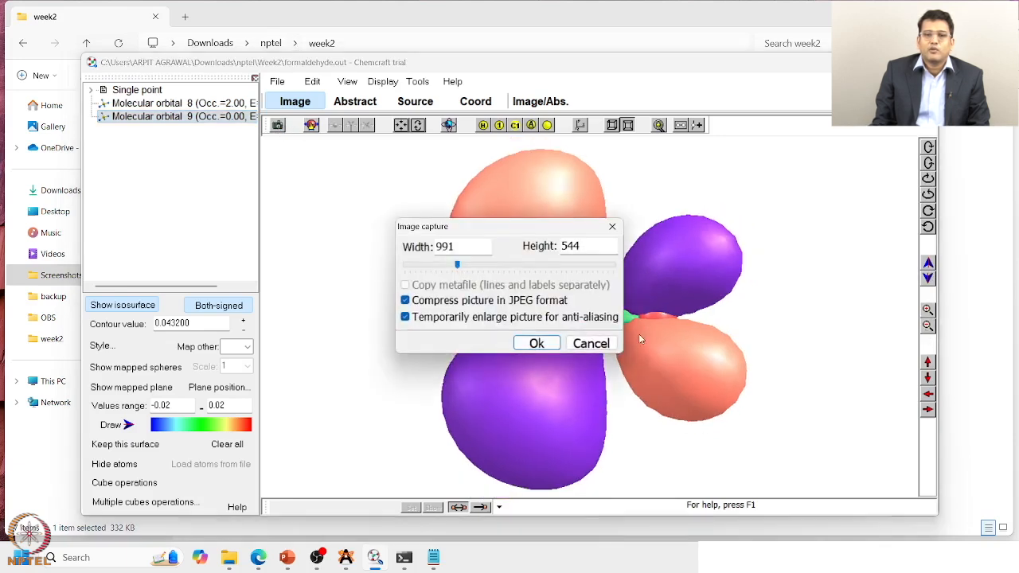
{"action": "left_click", "coordinate": [548, 344]}
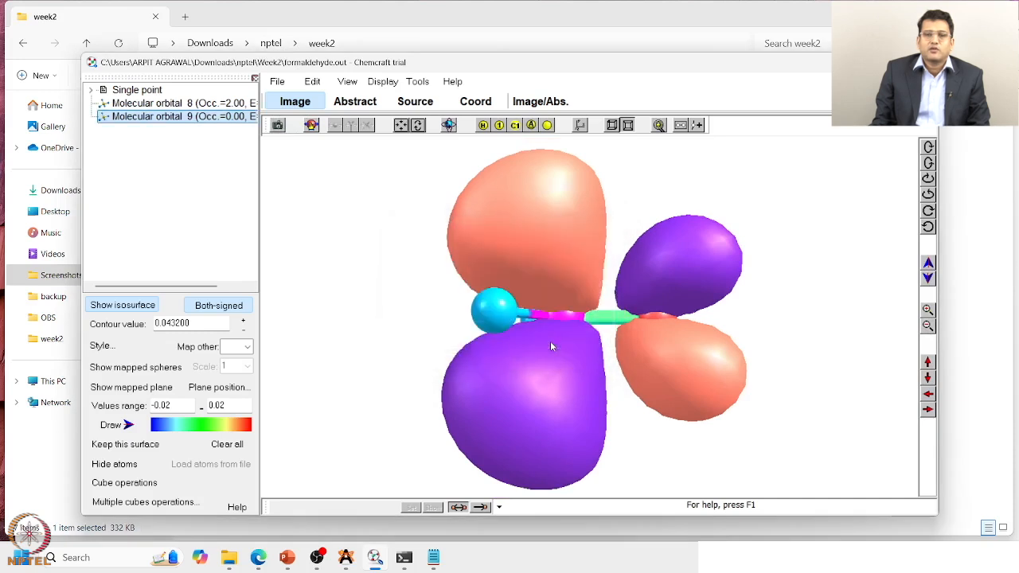
{"action": "left_click", "coordinate": [281, 84]}
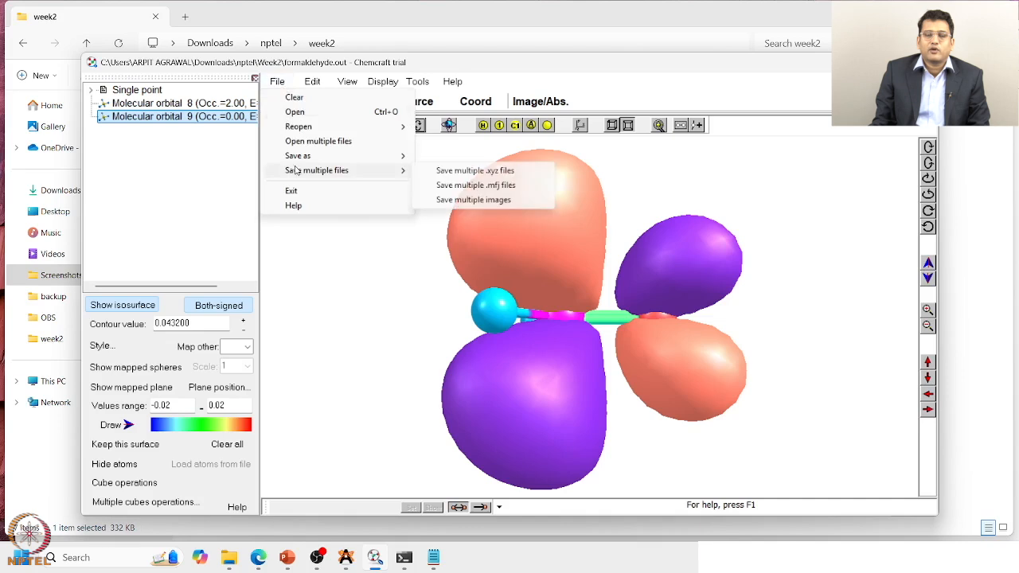
{"action": "left_click", "coordinate": [372, 285]}
{"action": "left_click", "coordinate": [277, 126]}
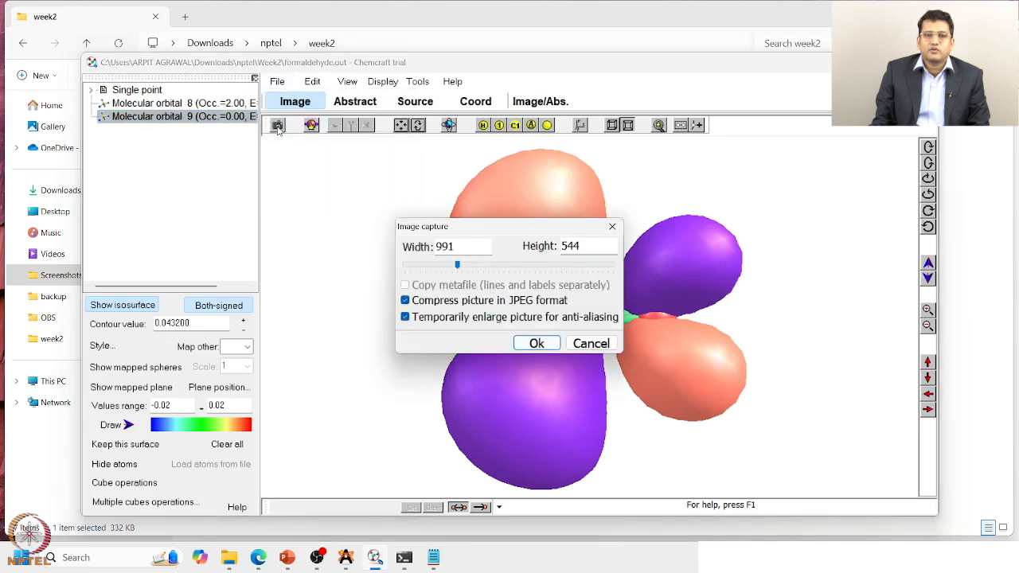
{"action": "left_click", "coordinate": [538, 345]}
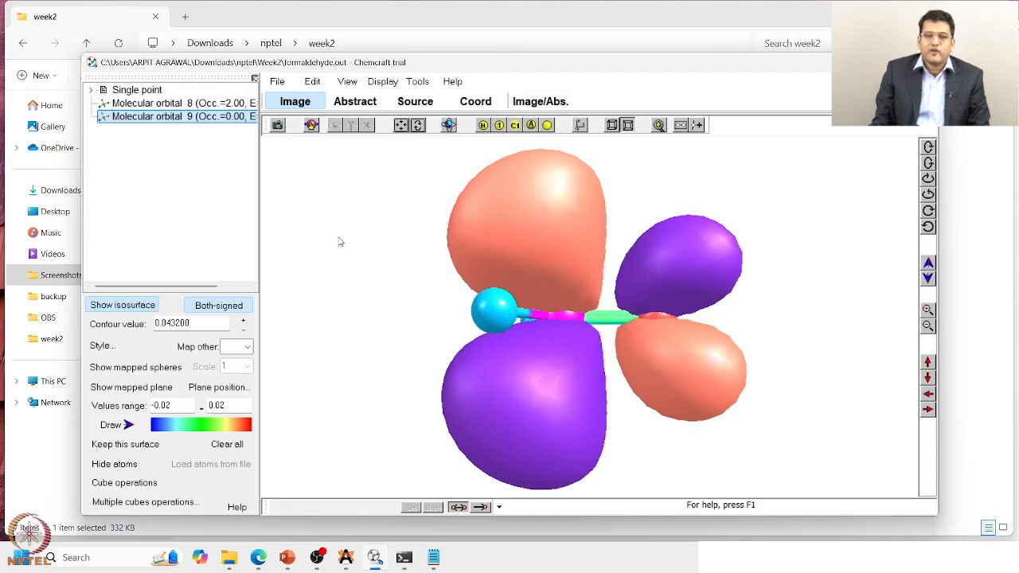
Switch to PowerPoint and view slide 4, which compares the energy and properties of formaldehyde and acetone.
{"action": "left_click", "coordinate": [287, 559]}
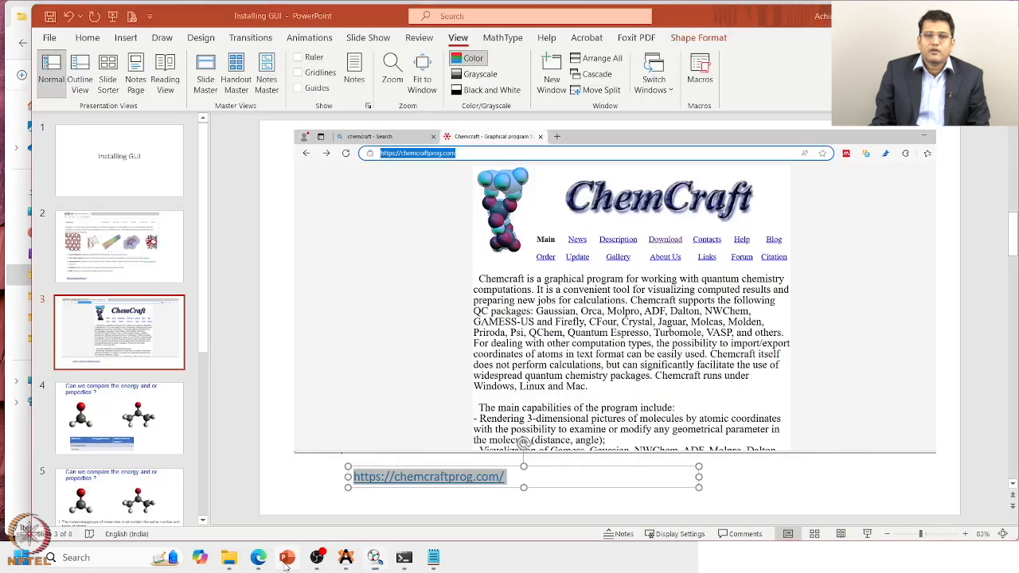
{"action": "left_click", "coordinate": [110, 423]}
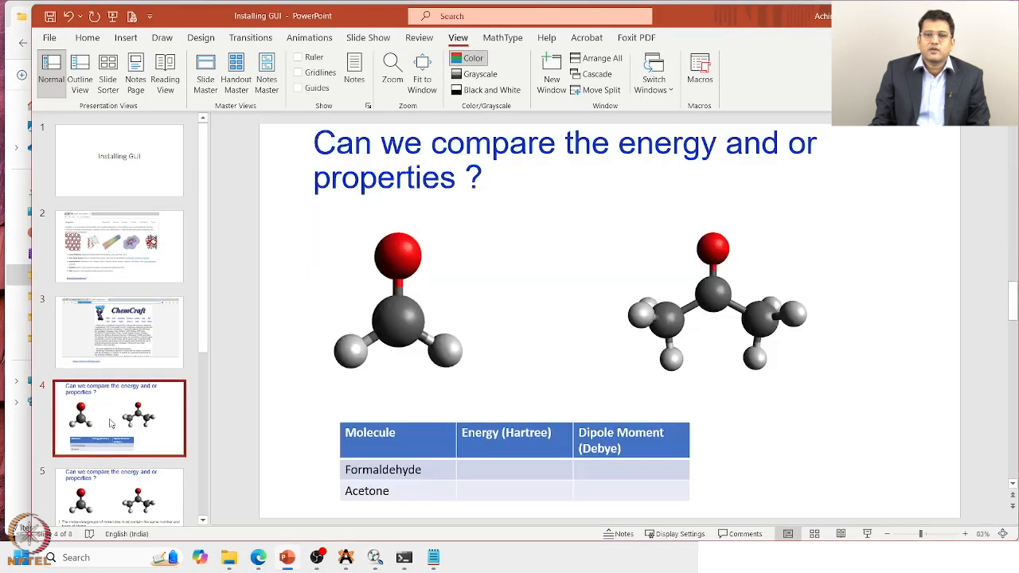
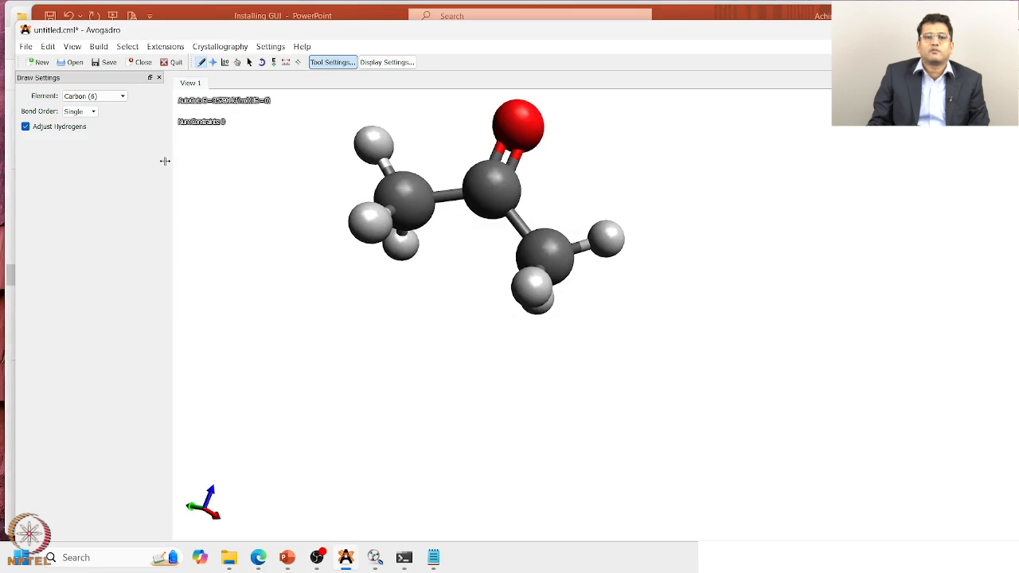
Start generating an ORCA input for the acetone molecule, overriding the unsaved changes in the previous preview.
{"action": "left_click", "coordinate": [164, 48]}
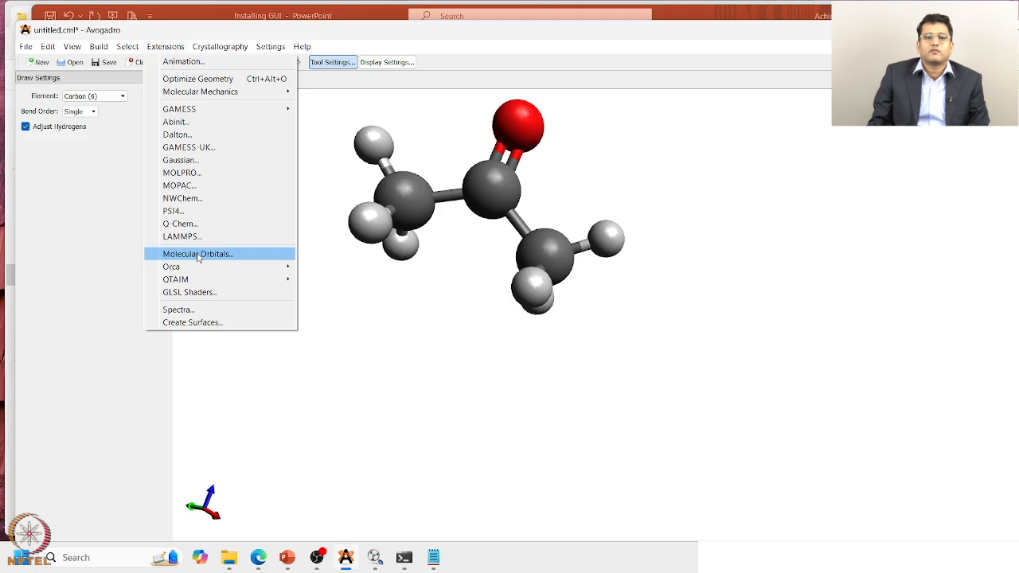
{"action": "mouse_move", "coordinate": [198, 266]}
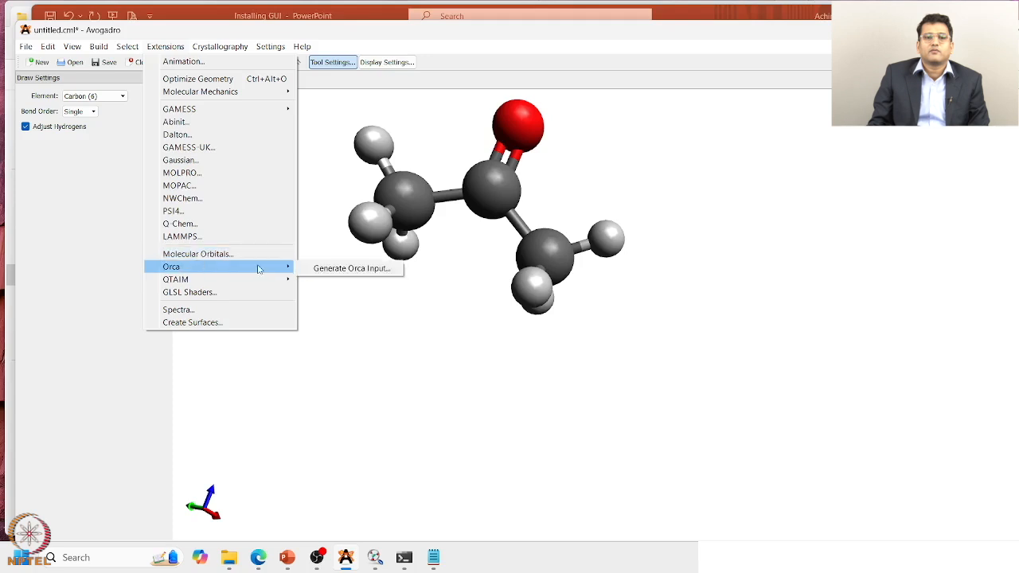
{"action": "left_click", "coordinate": [344, 267]}
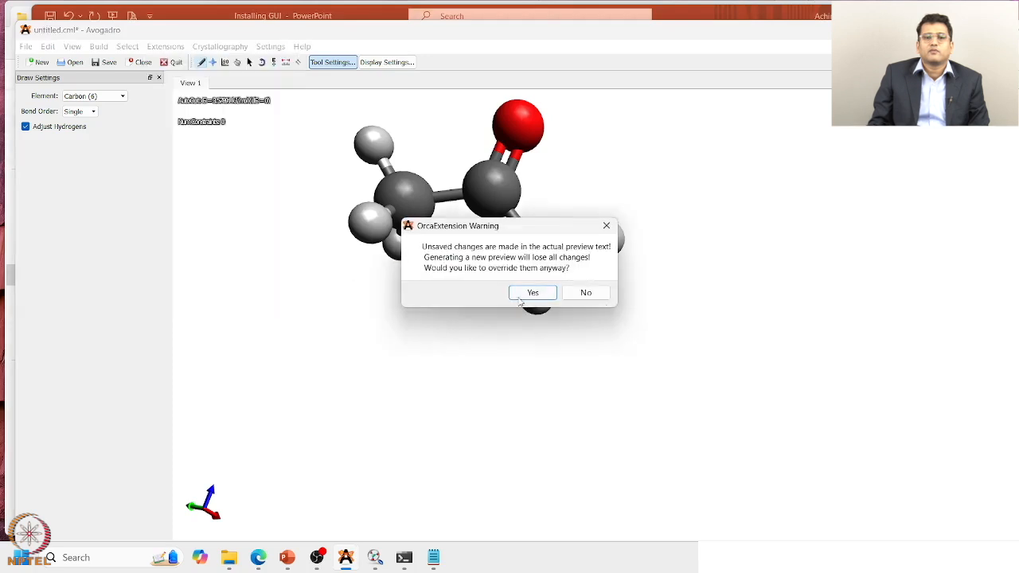
{"action": "left_click", "coordinate": [532, 293]}
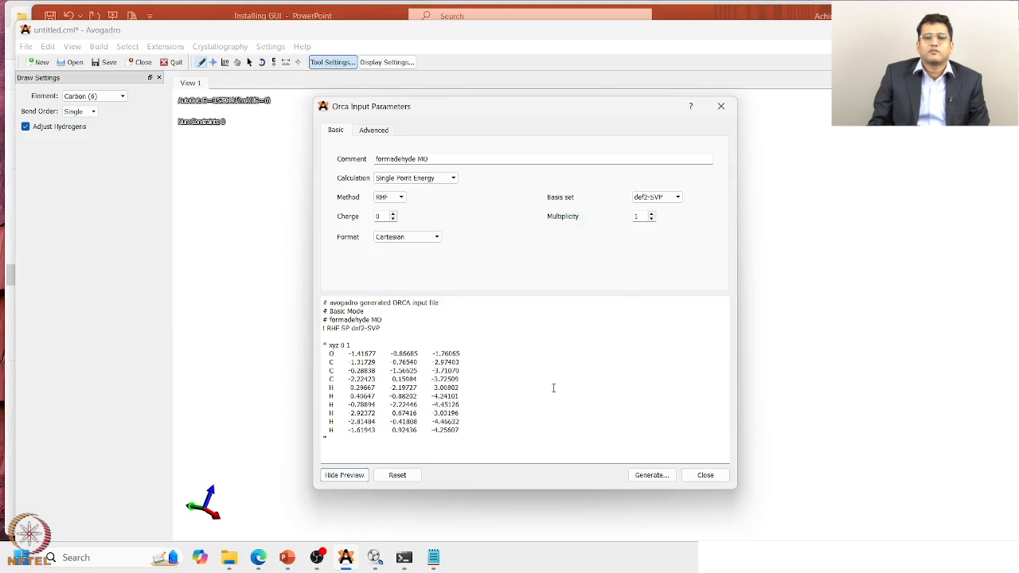
Change the comment of the ORCA input to "acetone MO".
{"action": "left_click", "coordinate": [417, 160]}
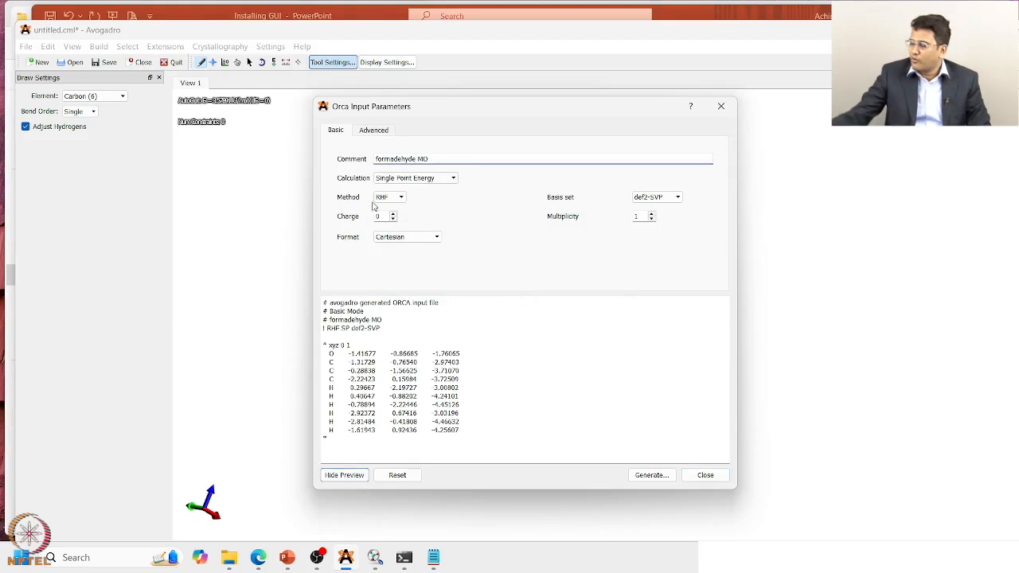
{"action": "key", "text": "BackSpace"}
{"action": "key", "text": "BackSpace"}
{"action": "key", "text": "BackSpace"}
{"action": "key", "text": "BackSpace"}
{"action": "key", "text": "BackSpace"}
{"action": "key", "text": "BackSpace"}
{"action": "key", "text": "BackSpace"}
{"action": "key", "text": "BackSpace"}
{"action": "key", "text": "BackSpace"}
{"action": "key", "text": "BackSpace"}
{"action": "key", "text": "BackSpace"}
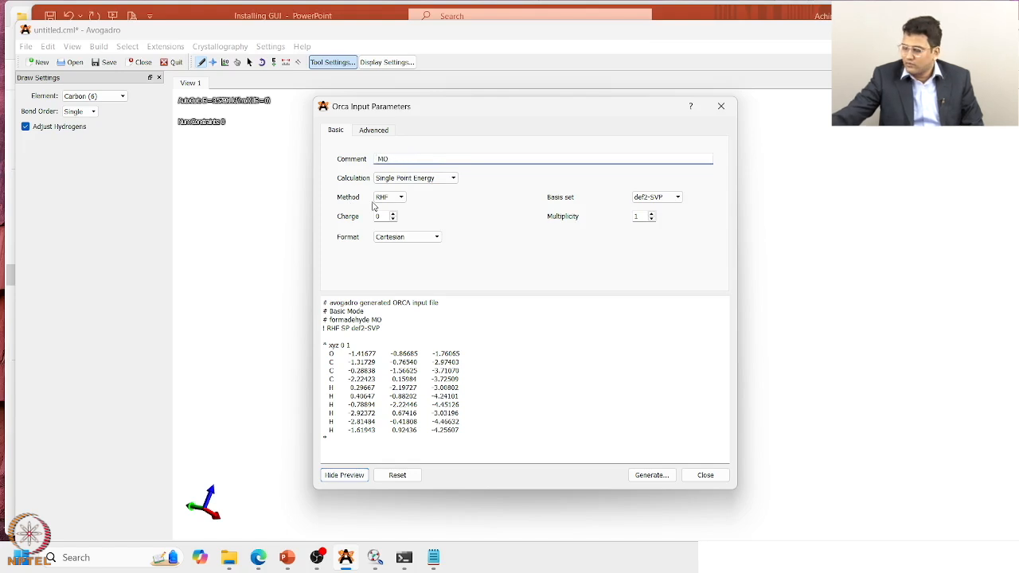
{"action": "type", "text": "acet "}
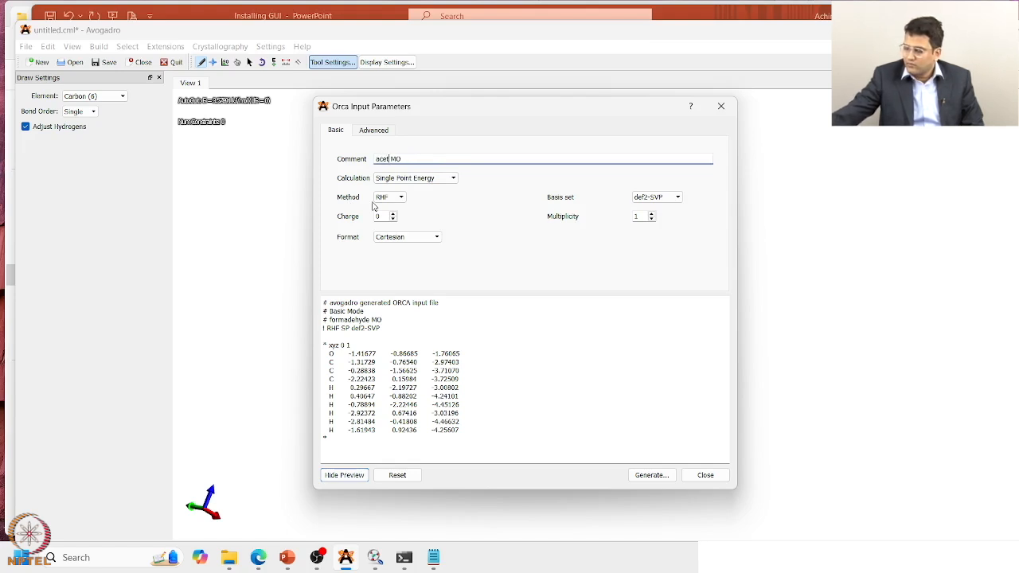
{"action": "type", "text": "one"}
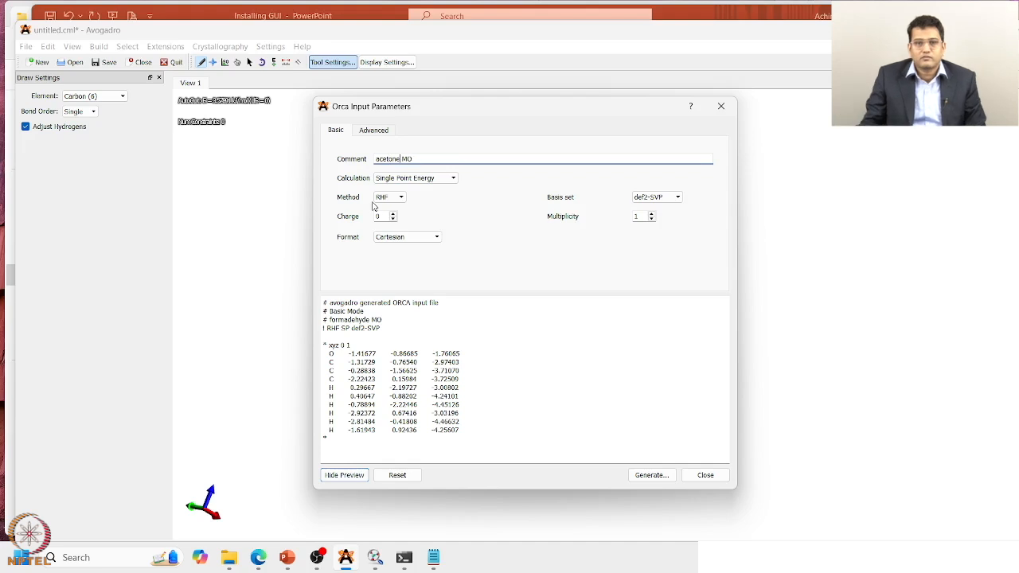
Add the largeprint keyword to the method line and save the ORCA input deck as acetone in the week2 folder.
{"action": "left_click", "coordinate": [431, 333]}
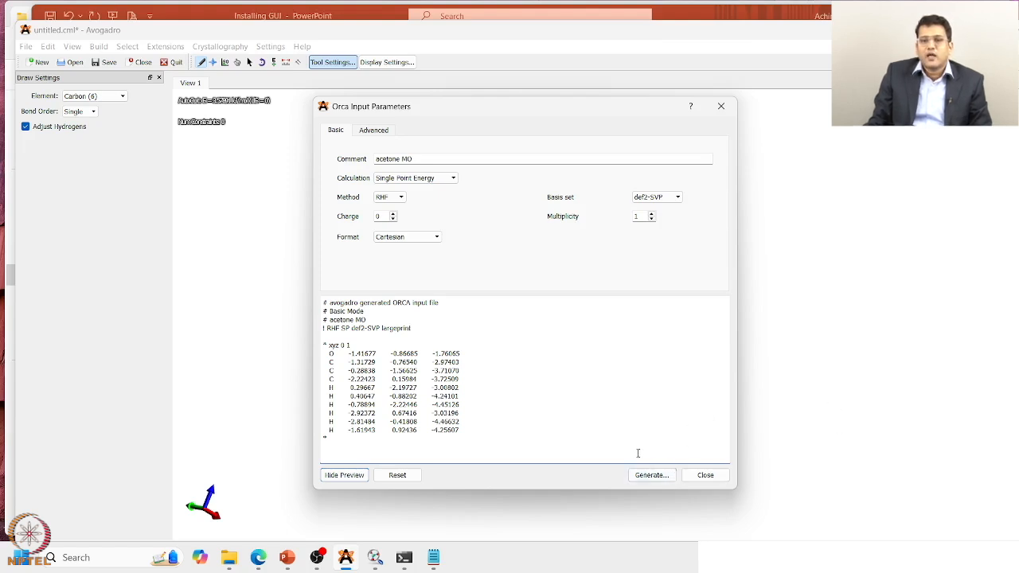
{"action": "left_click", "coordinate": [663, 477]}
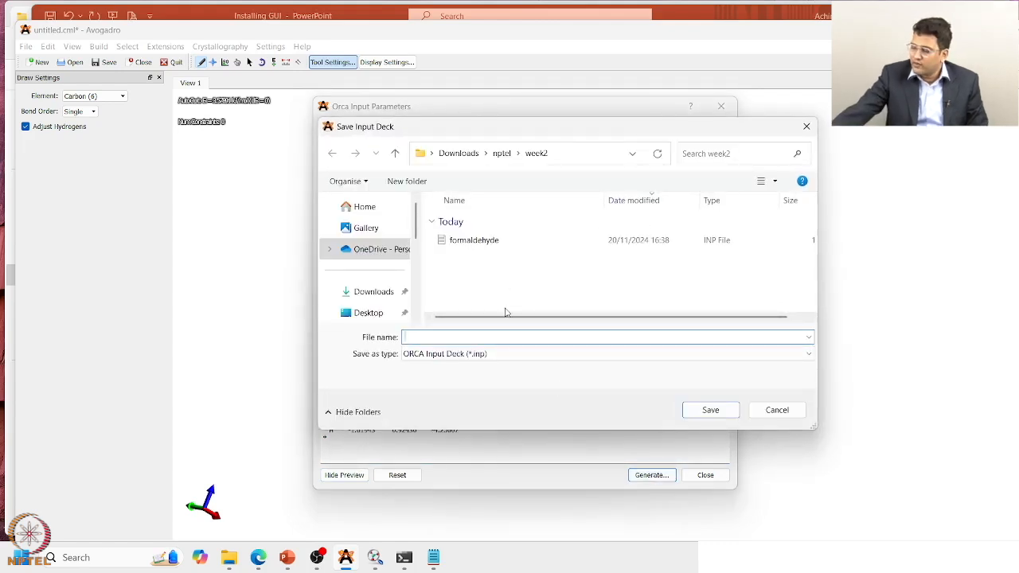
{"action": "type", "text": "ace"}
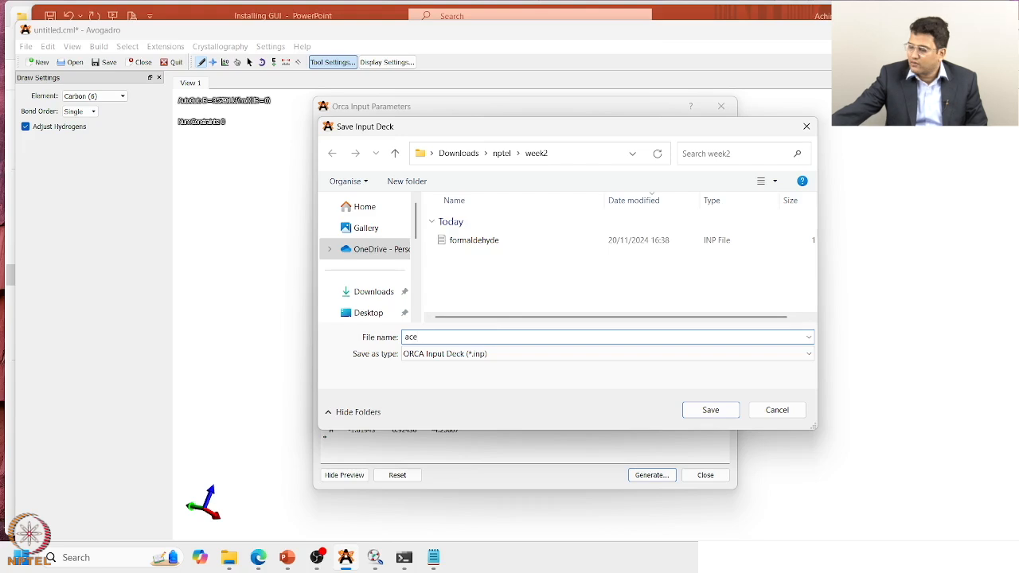
{"action": "type", "text": "to"}
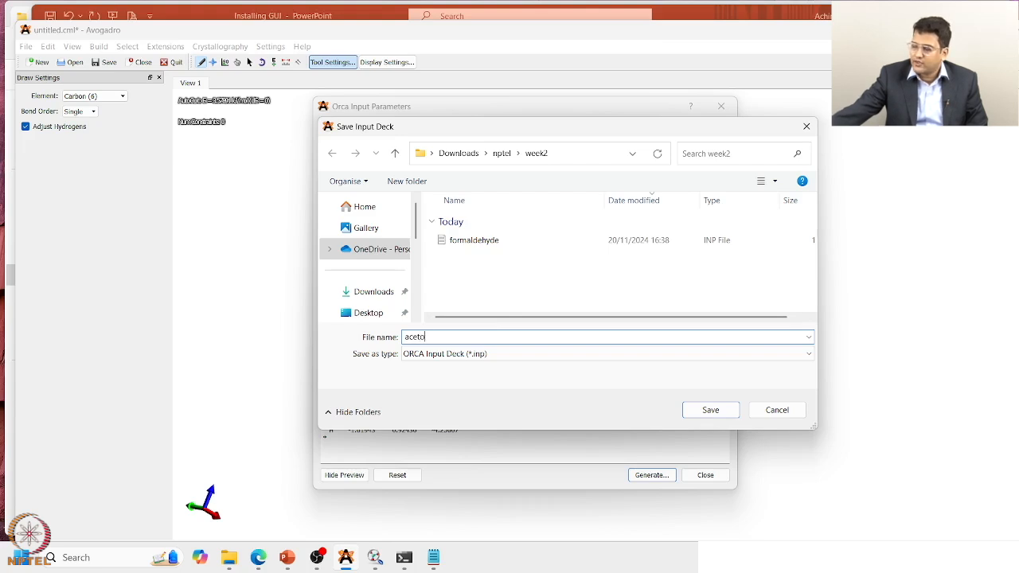
{"action": "type", "text": "ne"}
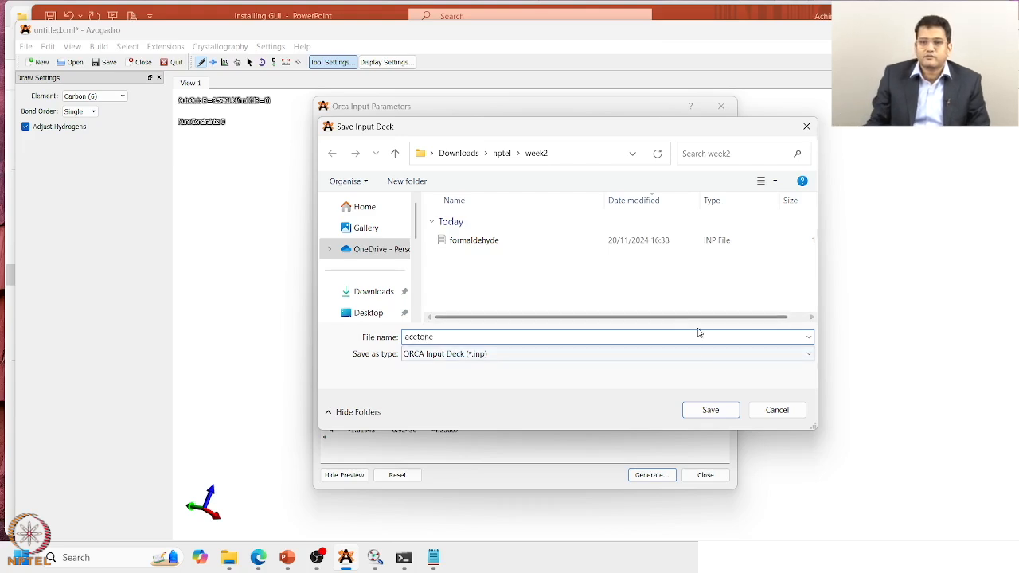
{"action": "left_click", "coordinate": [715, 410]}
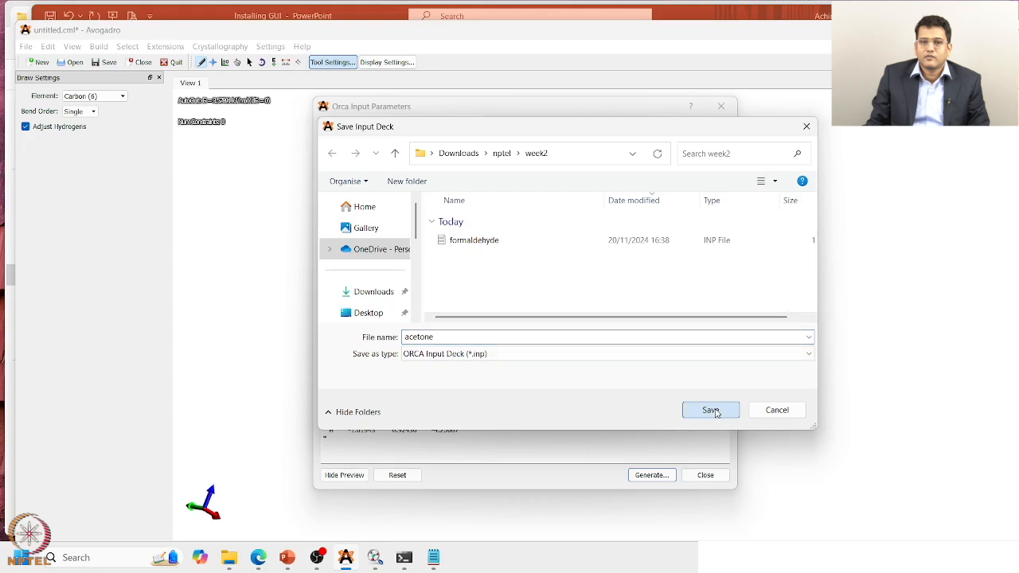
{"action": "left_click", "coordinate": [715, 412]}
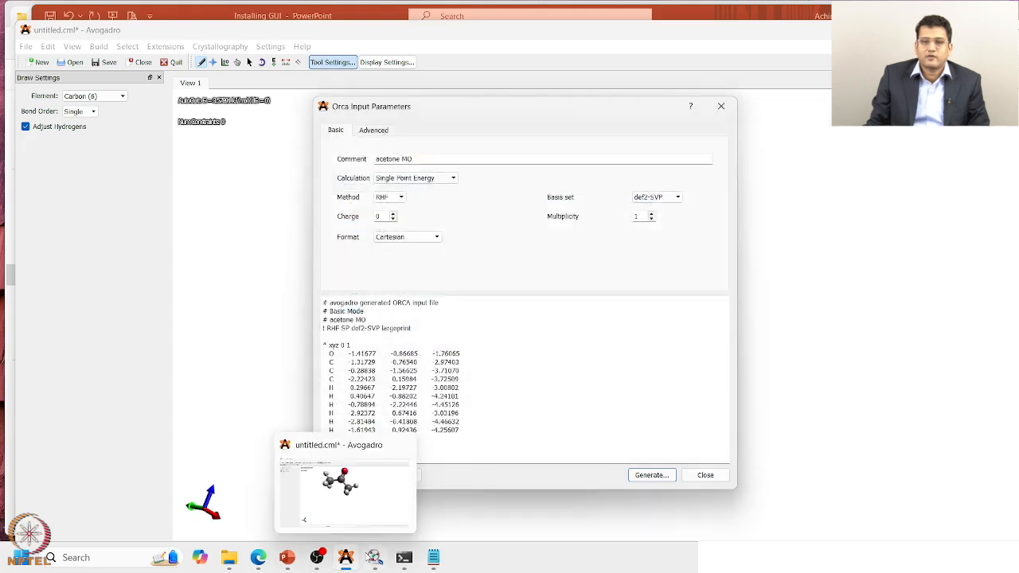
Switch to Windows PowerShell and run the command orca acetone.inp > acetone.out.
{"action": "left_click", "coordinate": [406, 560]}
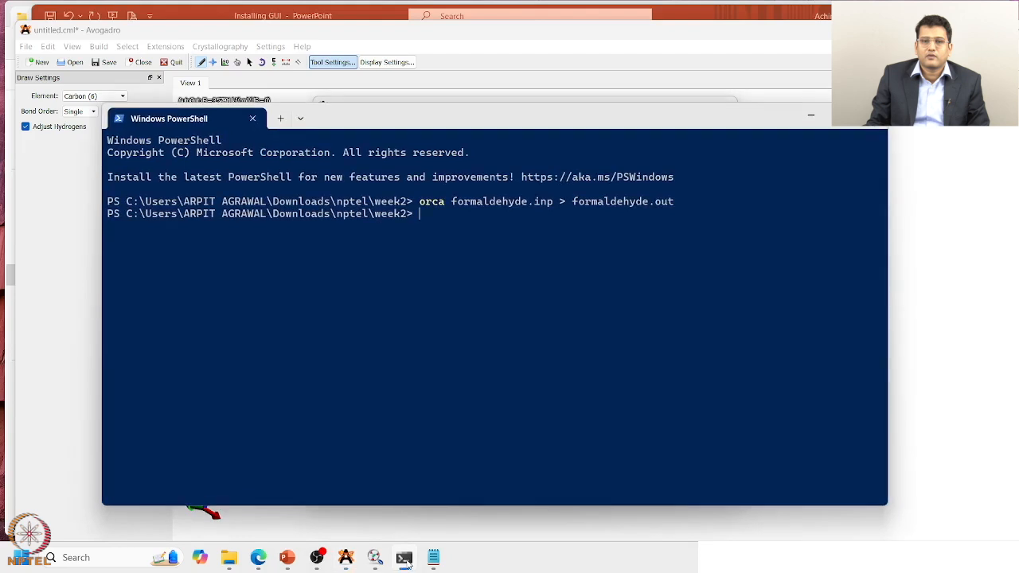
{"action": "type", "text": "or"}
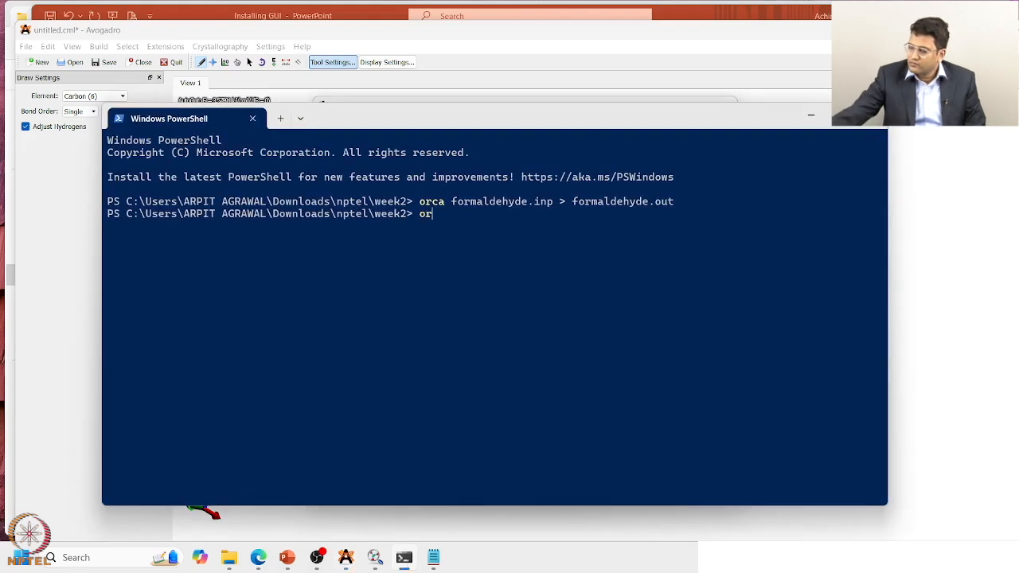
{"action": "type", "text": "ca ac"}
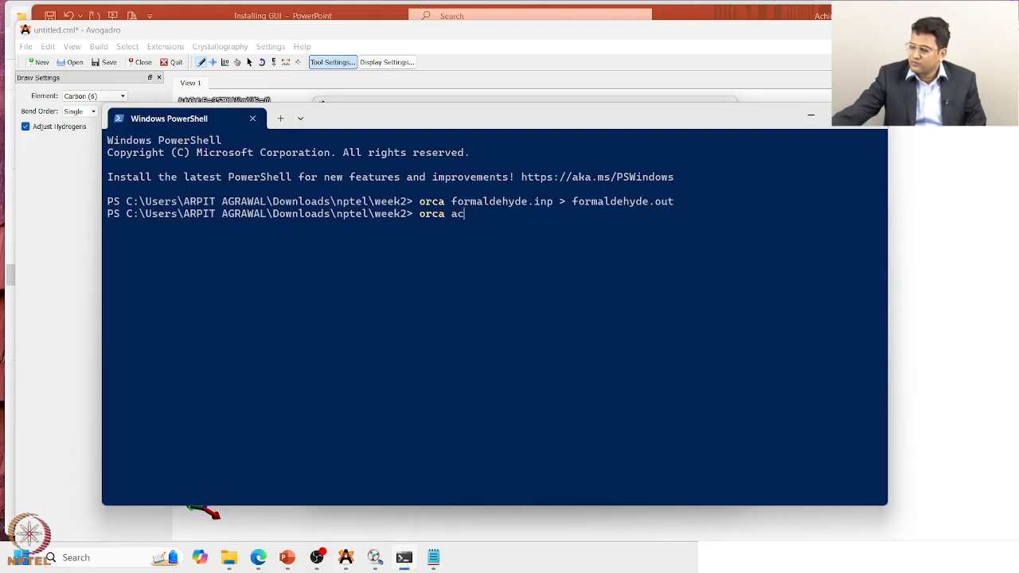
{"action": "type", "text": "eto"}
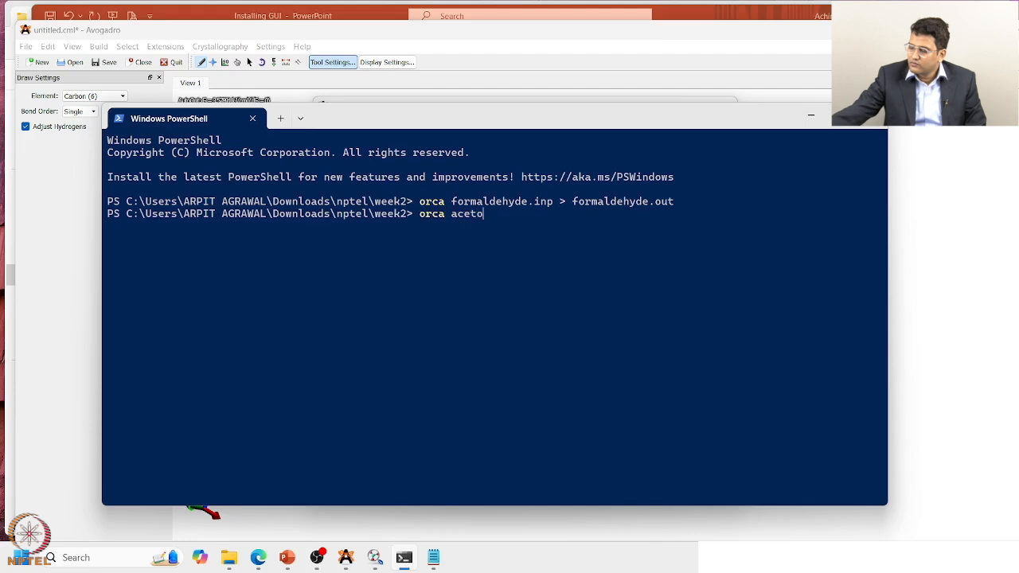
{"action": "type", "text": "ne"}
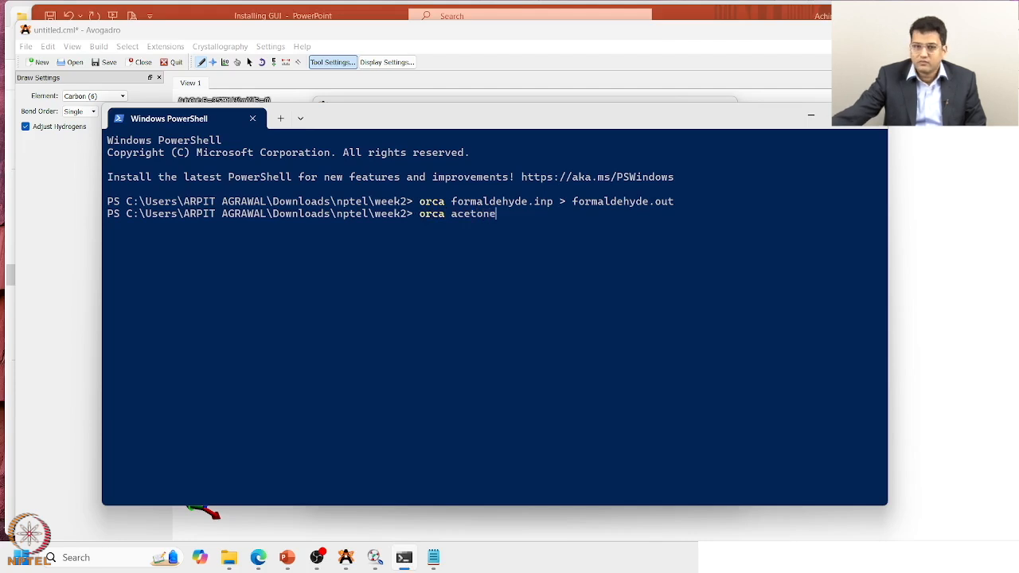
{"action": "type", "text": "."}
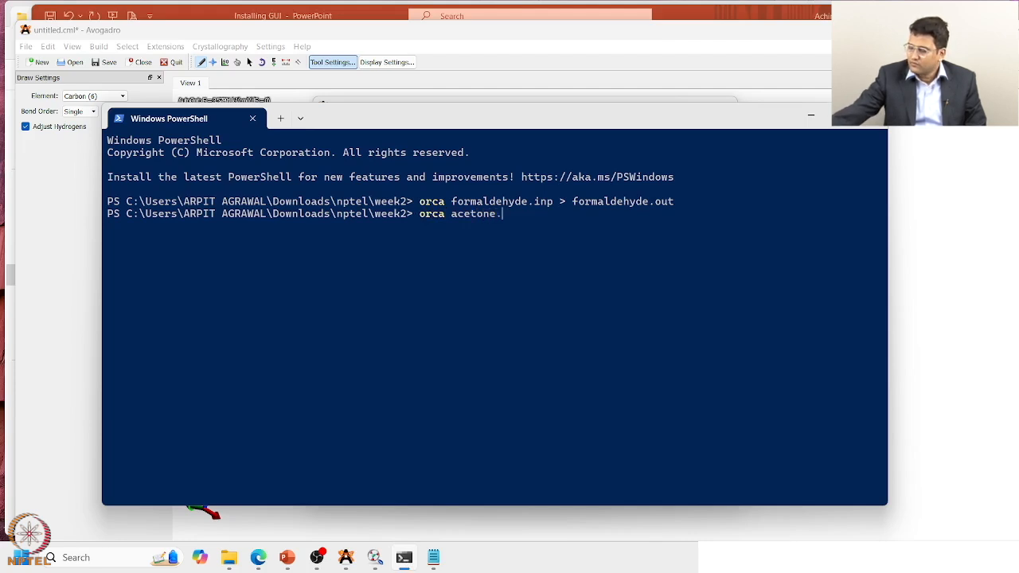
{"action": "type", "text": "inp"}
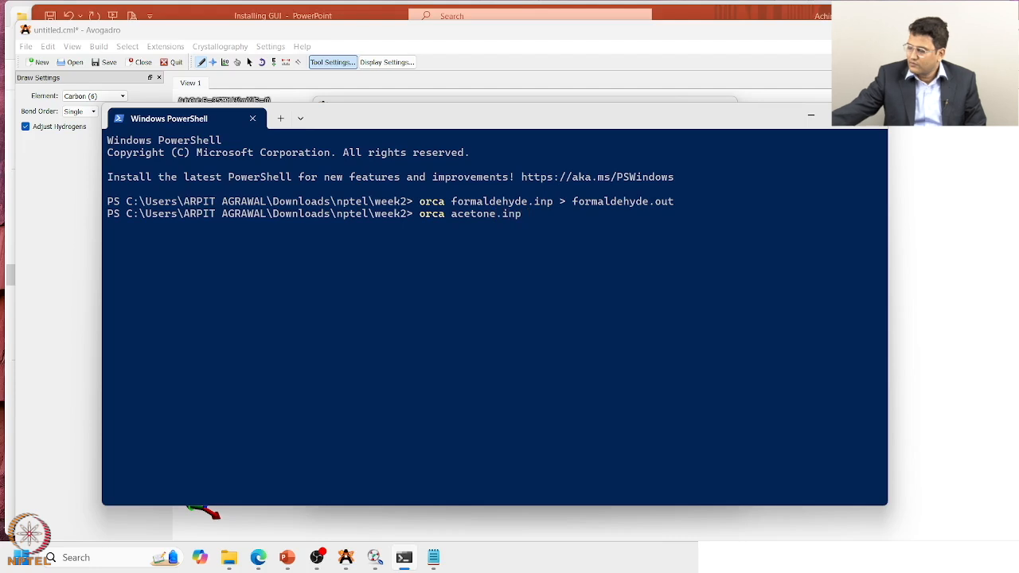
{"action": "type", "text": " > a"}
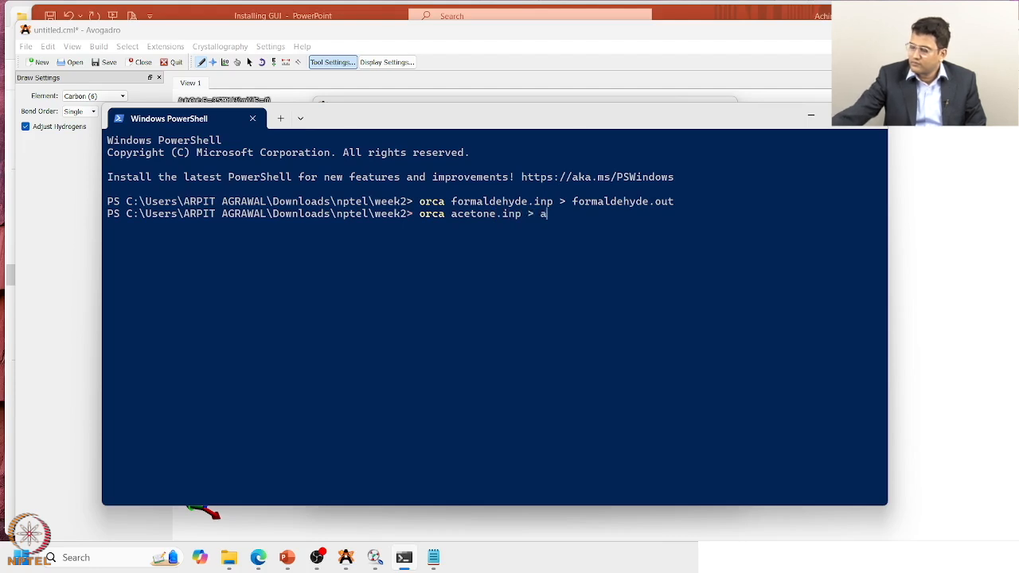
{"action": "type", "text": "cetone"}
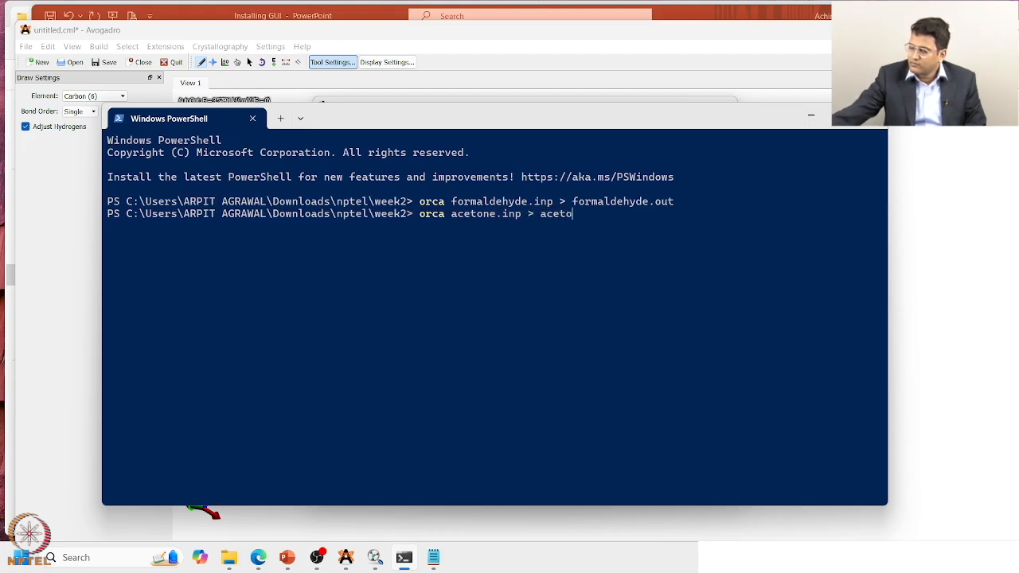
{"action": "type", "text": ".out"}
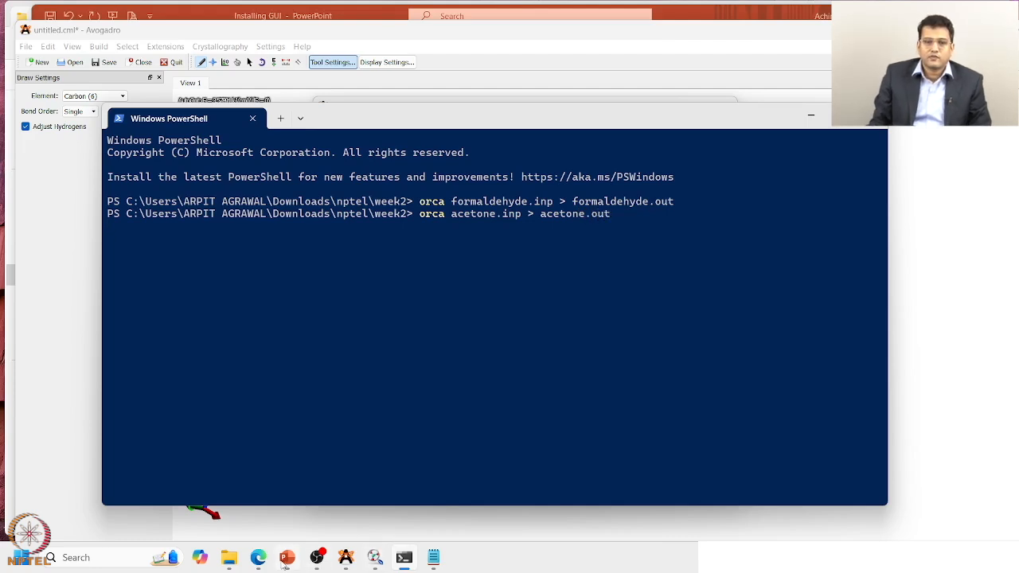
Switch to File Explorer, check the acetone calculation files in the week2 folder, and open the acetone OUT file.
{"action": "left_click", "coordinate": [239, 562]}
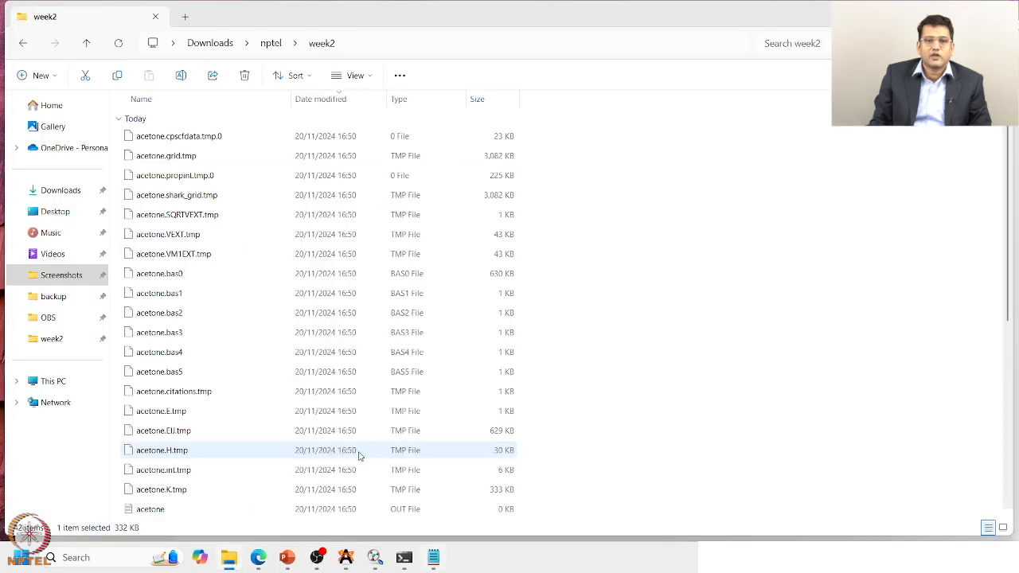
{"action": "scroll", "coordinate": [312, 380], "scroll_direction": "down", "scroll_amount": 3}
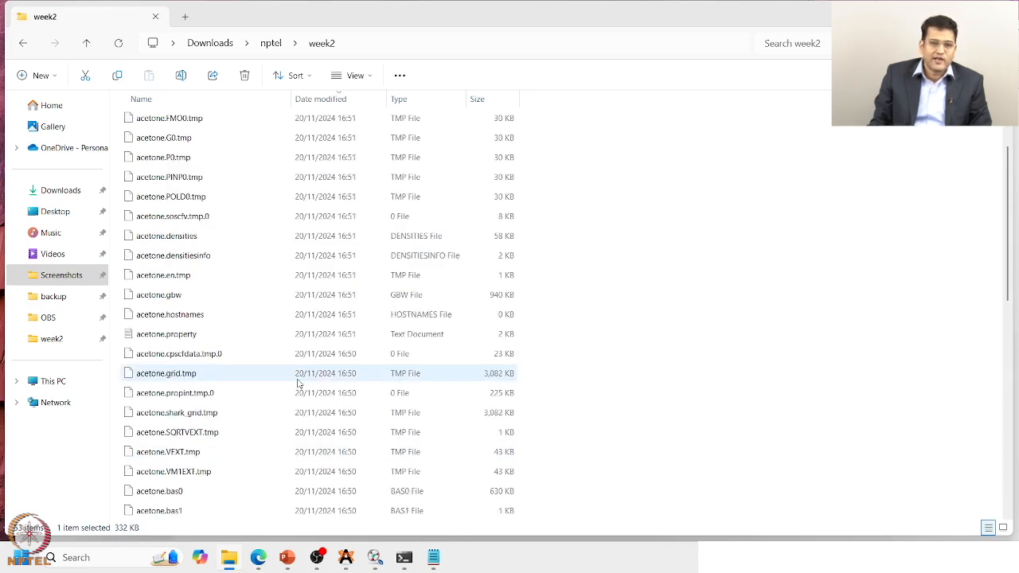
{"action": "scroll", "coordinate": [299, 384], "scroll_direction": "down", "scroll_amount": 2}
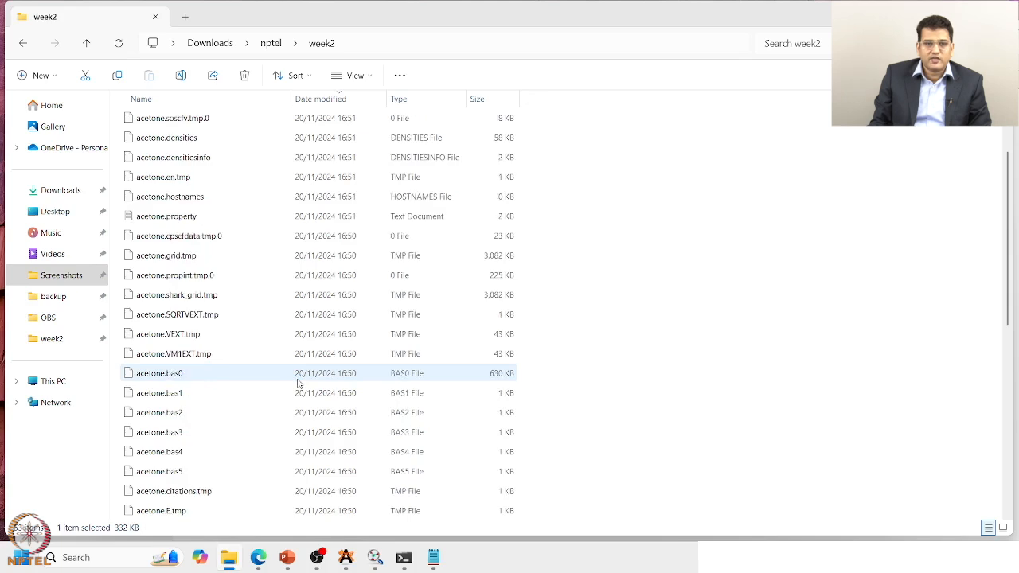
{"action": "scroll", "coordinate": [299, 384], "scroll_direction": "up", "scroll_amount": 2}
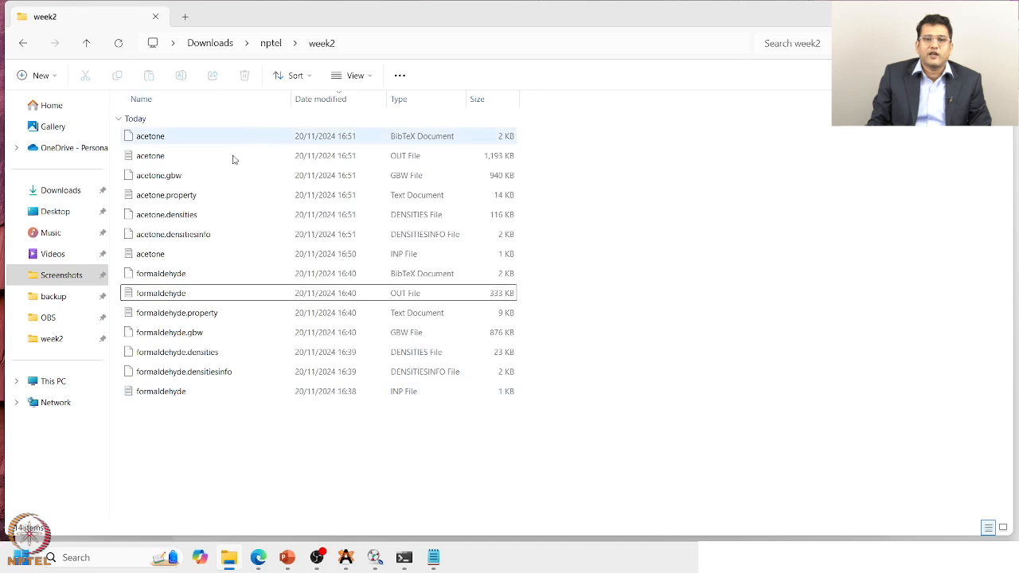
{"action": "double_click", "coordinate": [189, 161]}
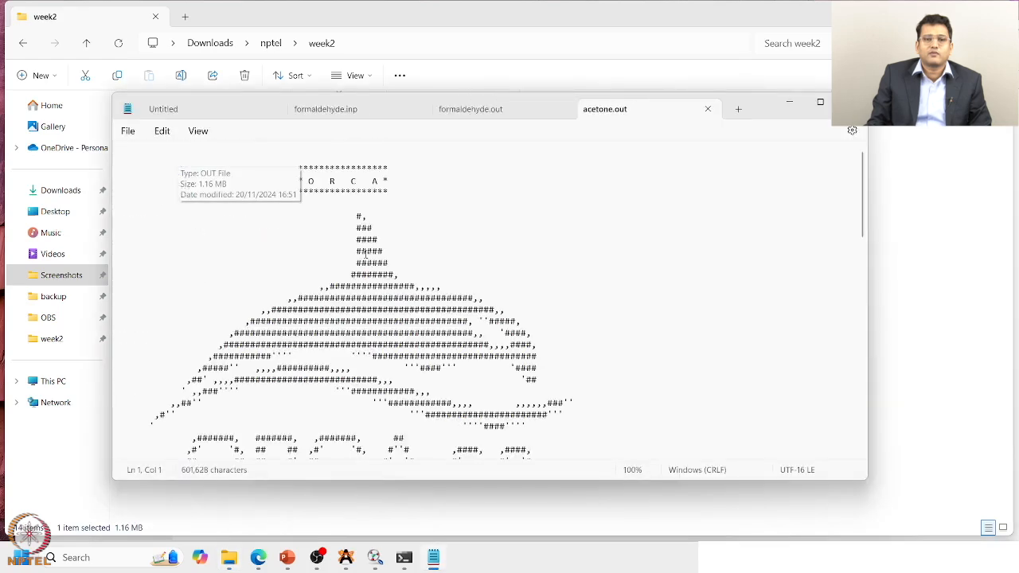
Examine the dipole moment section near the end of acetone.out, including its magnitude in Debye.
{"action": "scroll", "coordinate": [366, 259], "scroll_direction": "down", "scroll_amount": 3}
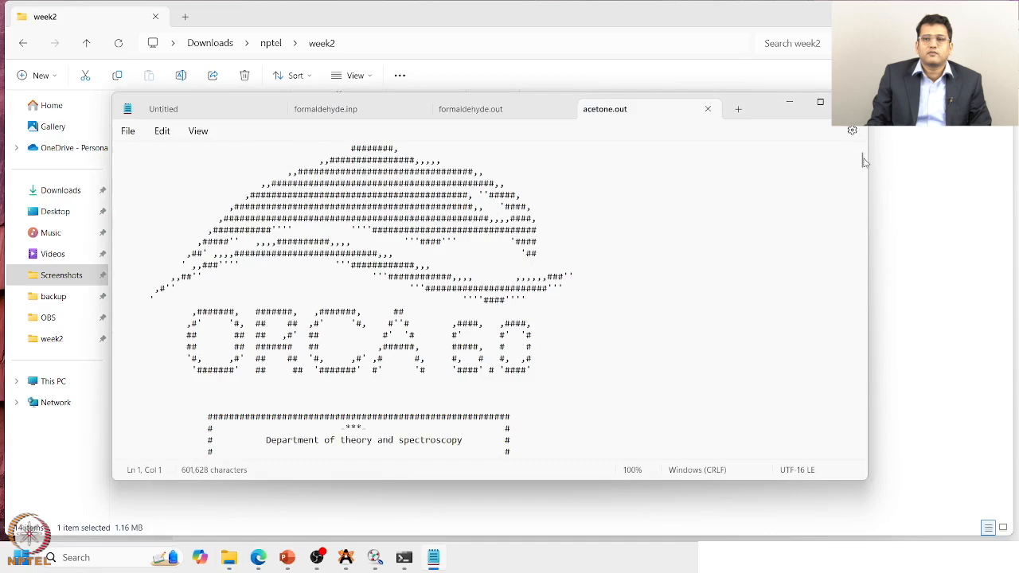
{"action": "left_click", "coordinate": [863, 175]}
{"action": "left_click_drag", "start_coordinate": [863, 174], "coordinate": [845, 450]}
{"action": "scroll", "coordinate": [840, 436], "scroll_direction": "up", "scroll_amount": 10}
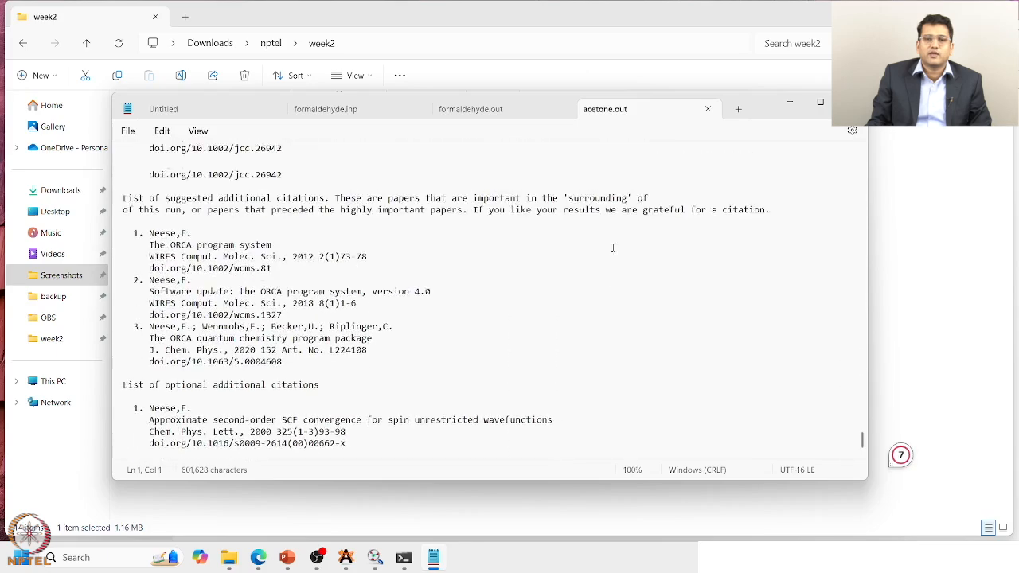
{"action": "scroll", "coordinate": [613, 251], "scroll_direction": "up", "scroll_amount": 12}
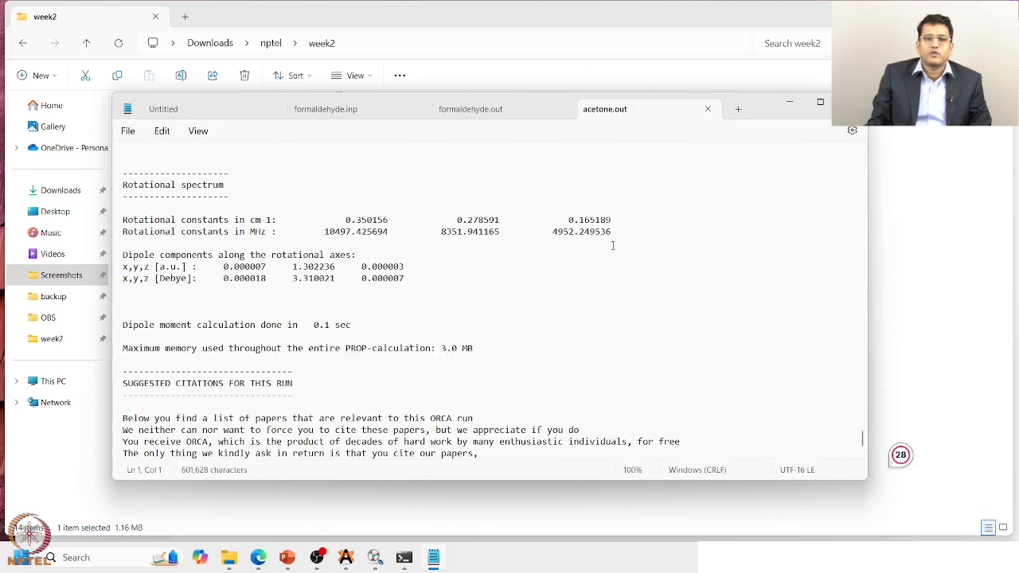
{"action": "scroll", "coordinate": [613, 246], "scroll_direction": "up", "scroll_amount": 5}
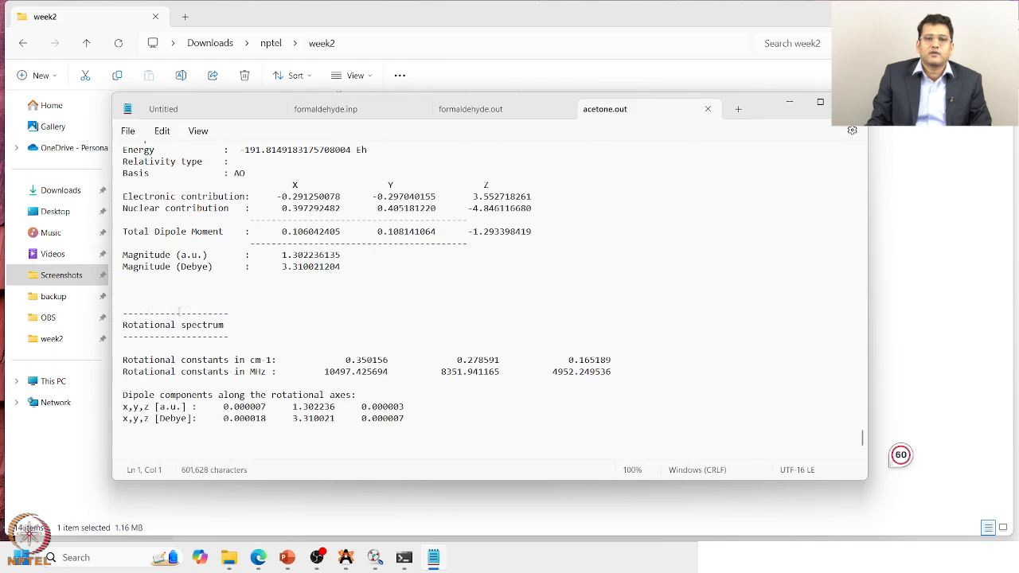
{"action": "scroll", "coordinate": [263, 304], "scroll_direction": "up", "scroll_amount": 1}
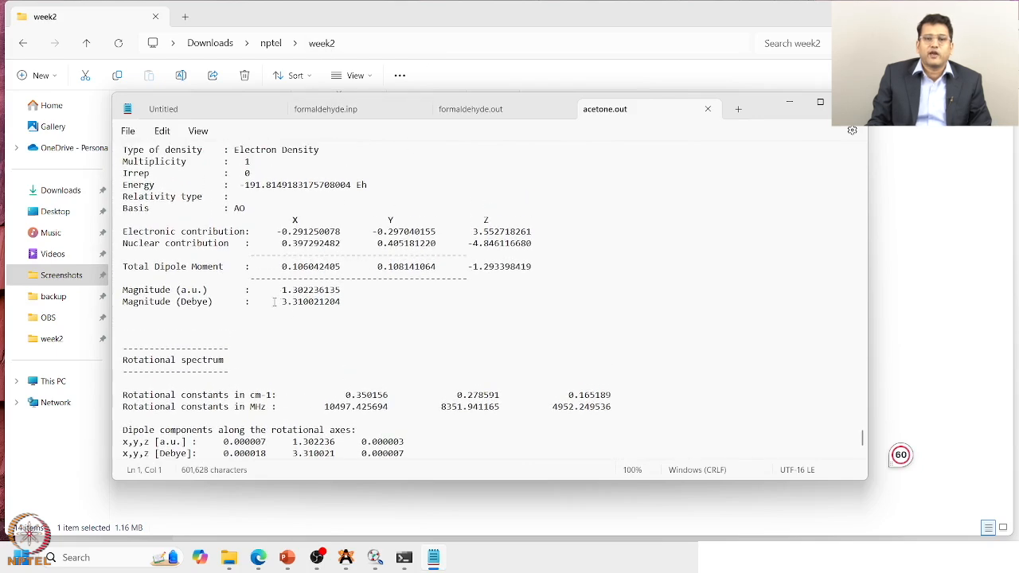
Find the final single point energy in acetone.out and copy its value.
{"action": "scroll", "coordinate": [256, 240], "scroll_direction": "up", "scroll_amount": 13}
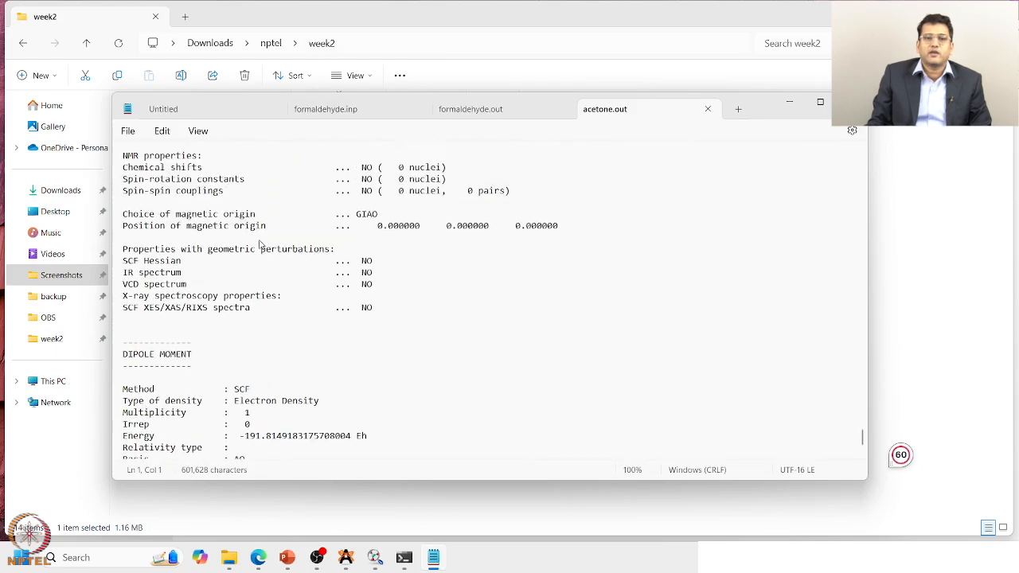
{"action": "scroll", "coordinate": [263, 243], "scroll_direction": "up", "scroll_amount": 12}
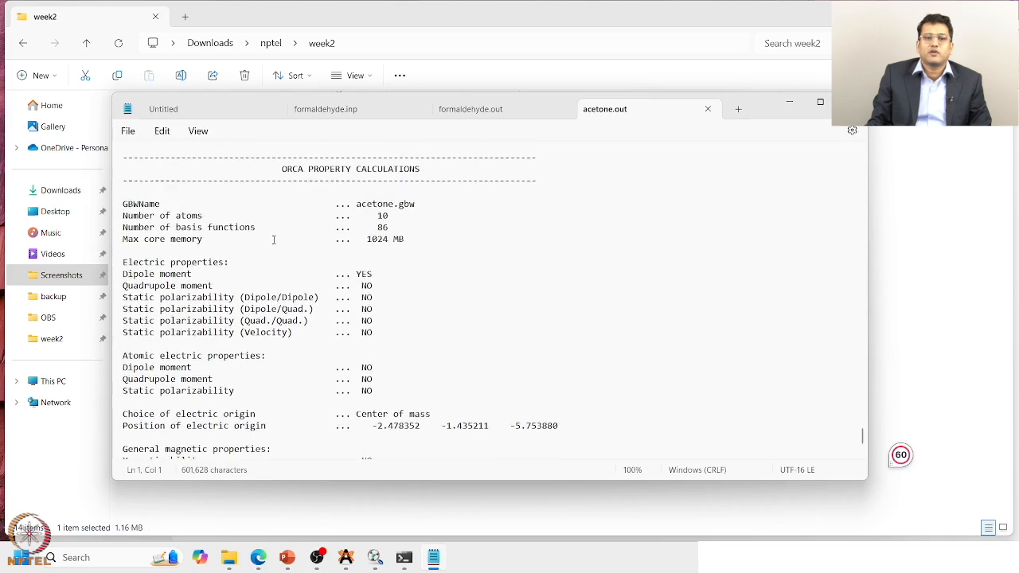
{"action": "scroll", "coordinate": [279, 243], "scroll_direction": "up", "scroll_amount": 5}
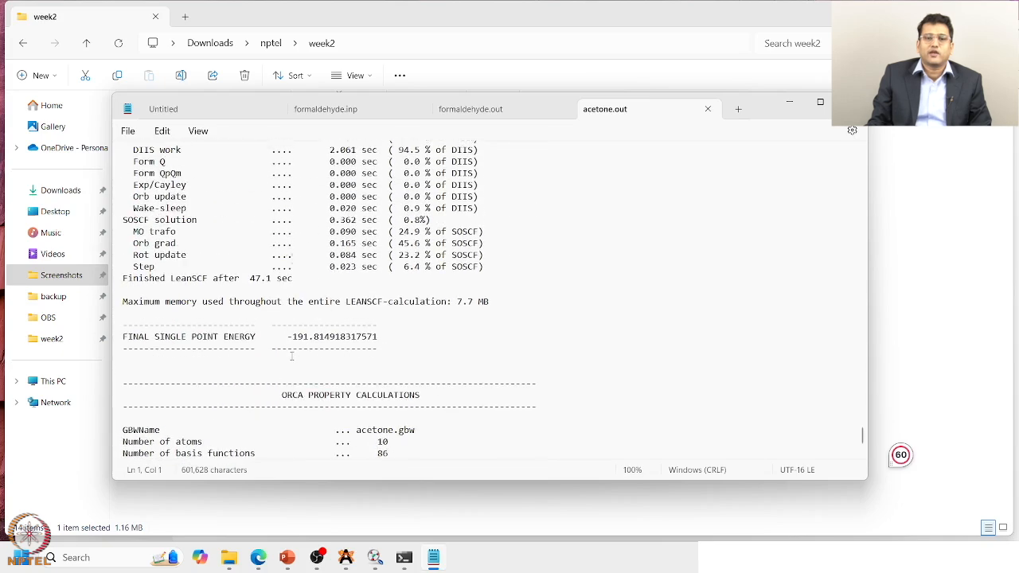
{"action": "left_click_drag", "start_coordinate": [285, 335], "coordinate": [396, 345]}
{"action": "key", "text": "ctrl+c"}
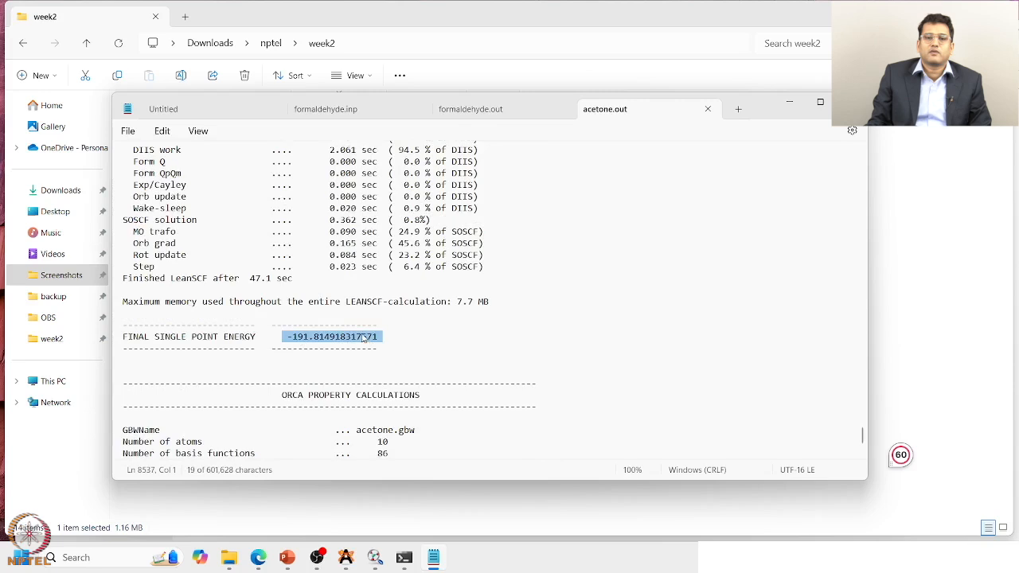
{"action": "right_click", "coordinate": [366, 341]}
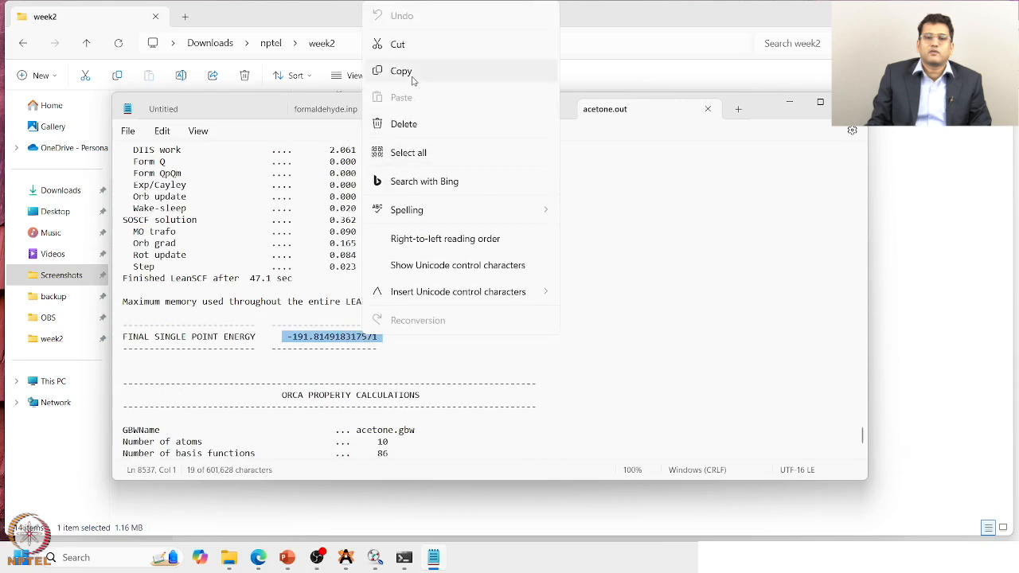
{"action": "left_click", "coordinate": [413, 78]}
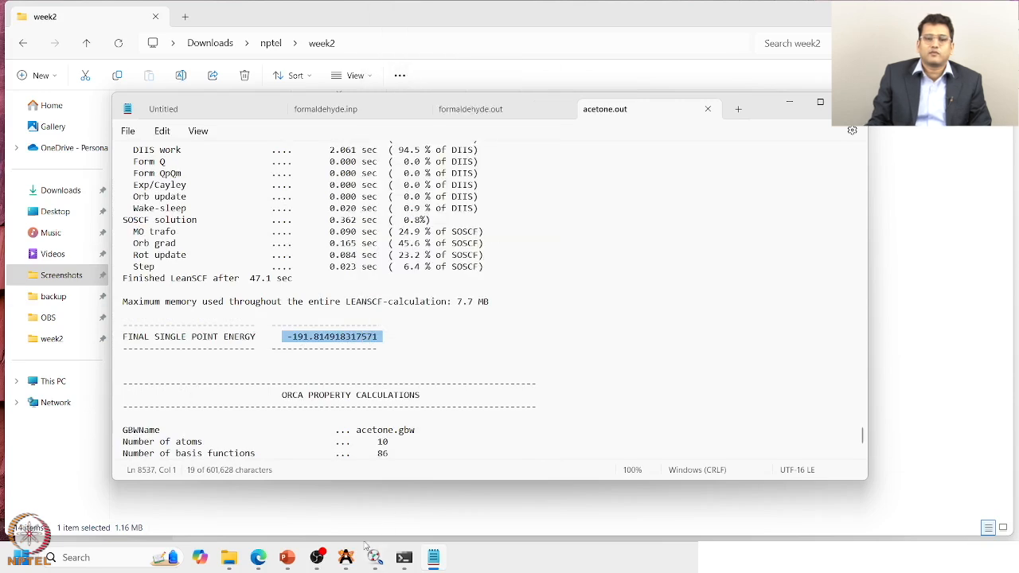
Switch to PowerPoint, paste -191.814918317571 into acetone's Energy (Hartree) cell, and widen the table so the value fits on one line.
{"action": "left_click", "coordinate": [289, 560]}
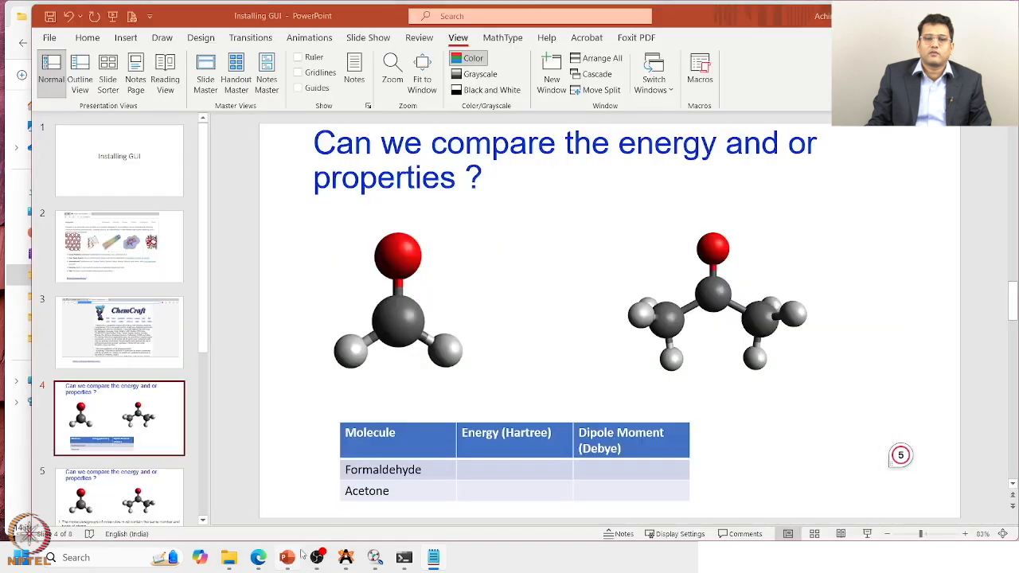
{"action": "left_click", "coordinate": [487, 488]}
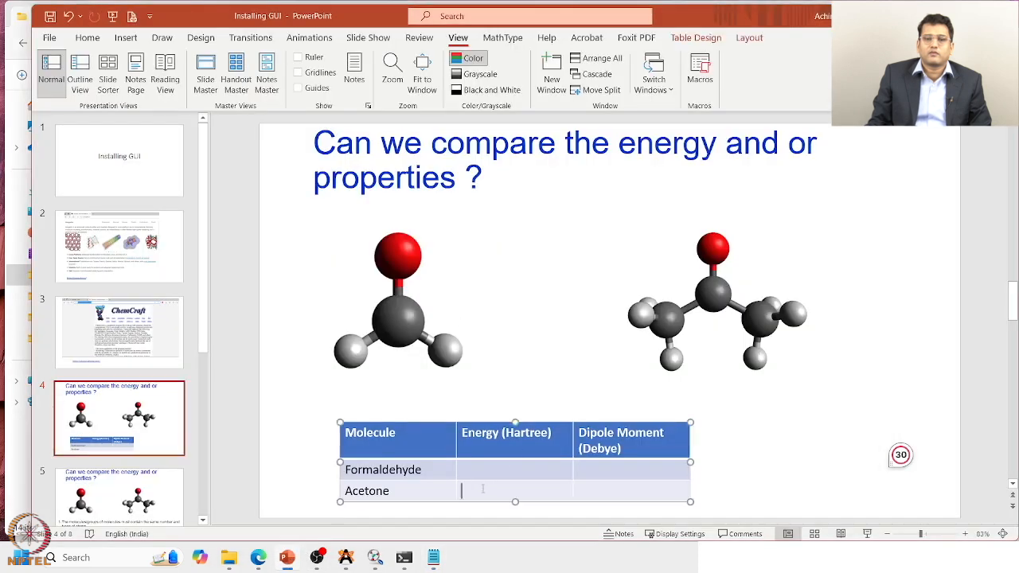
{"action": "right_click", "coordinate": [483, 488]}
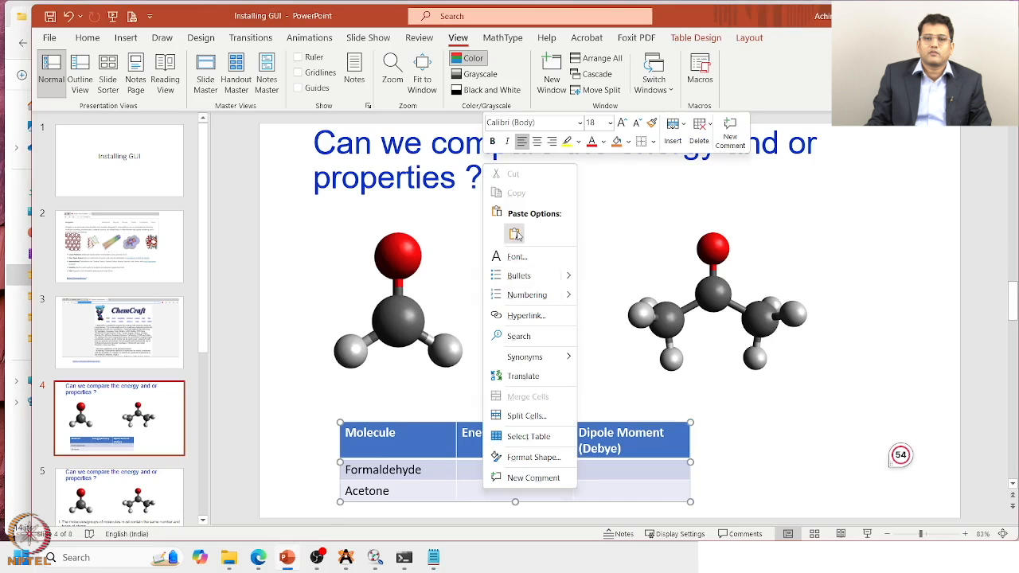
{"action": "key", "text": "ctrl+v"}
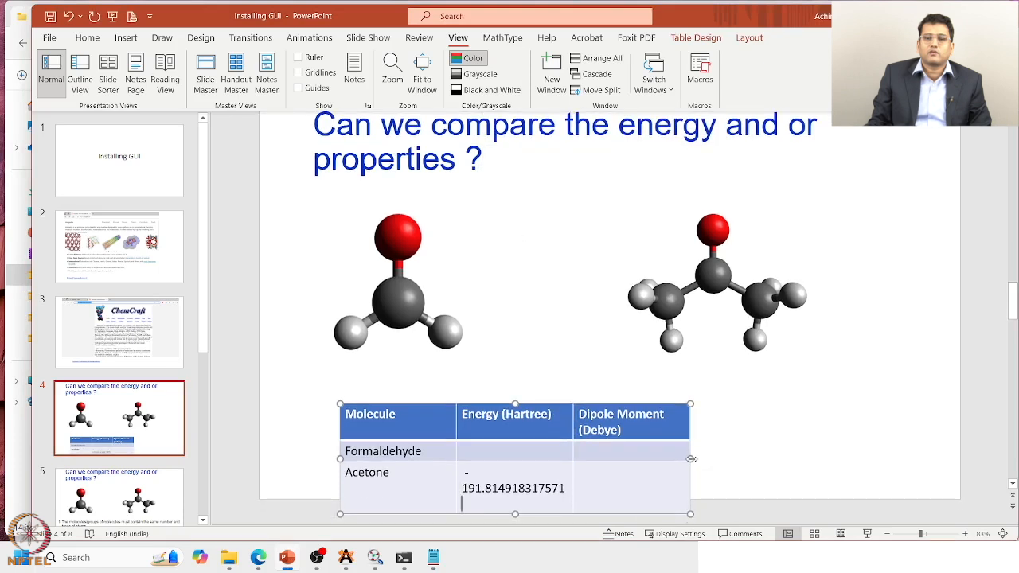
{"action": "left_click_drag", "start_coordinate": [691, 458], "coordinate": [816, 441]}
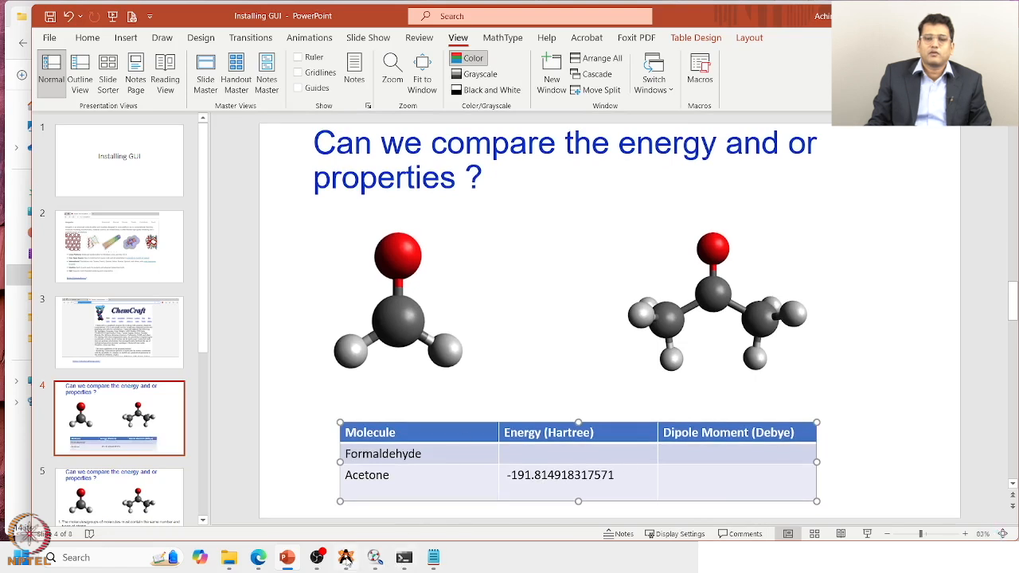
Switch to acetone.out in Notepad and copy the dipole moment magnitude in Debye, 3.310021204.
{"action": "left_click", "coordinate": [405, 559]}
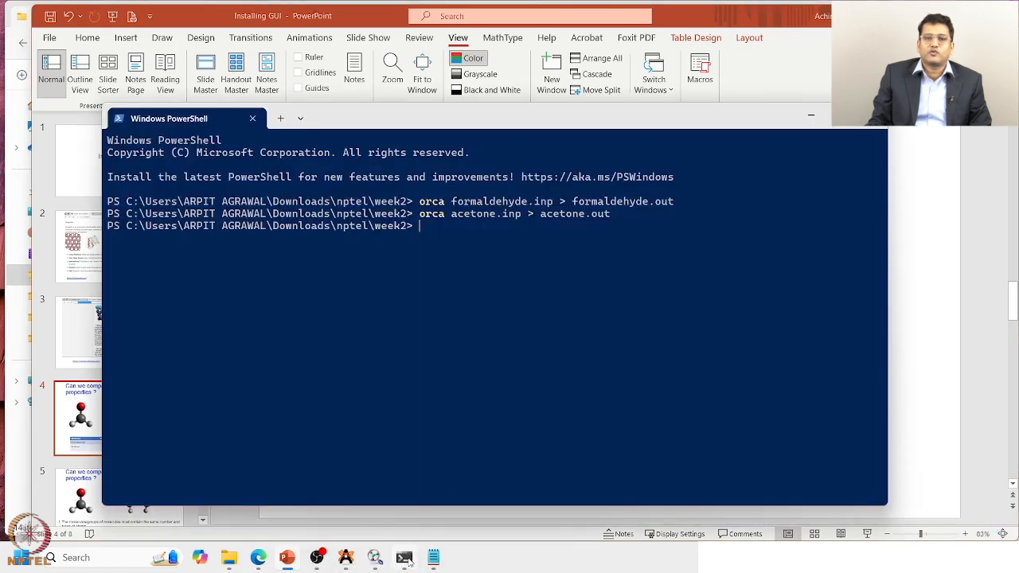
{"action": "left_click", "coordinate": [433, 559]}
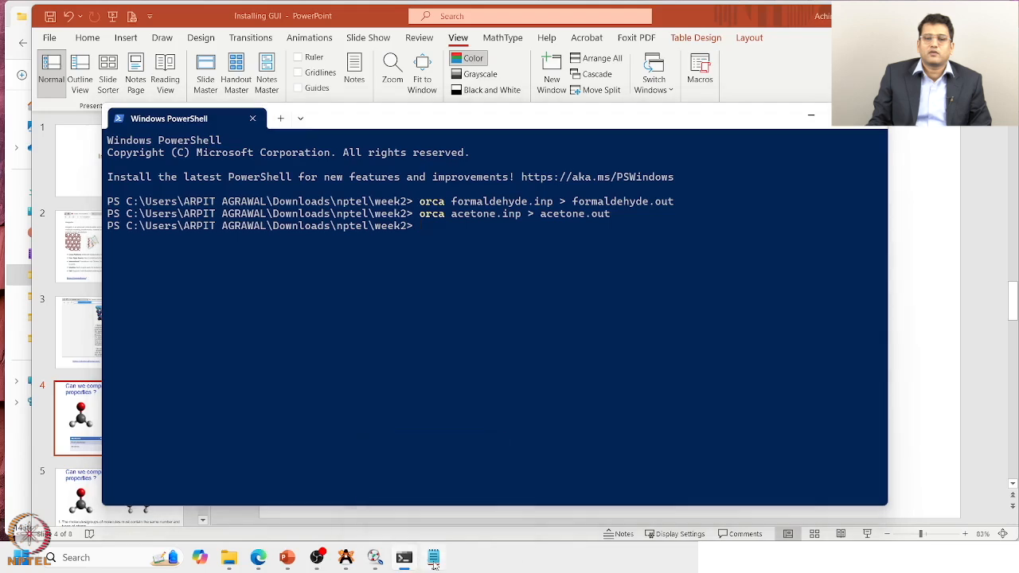
{"action": "scroll", "coordinate": [393, 367], "scroll_direction": "down", "scroll_amount": 12}
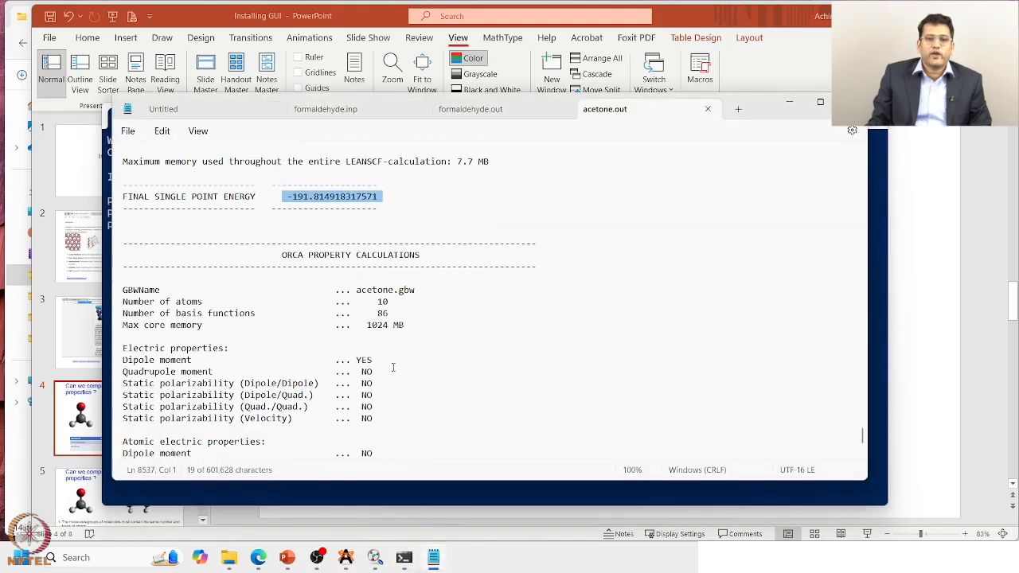
{"action": "scroll", "coordinate": [394, 371], "scroll_direction": "down", "scroll_amount": 9}
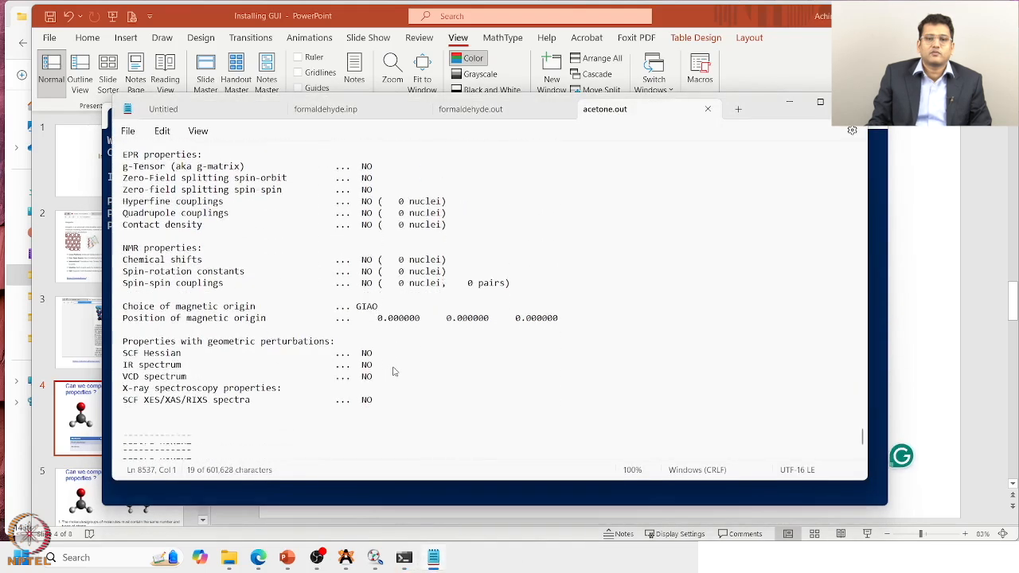
{"action": "scroll", "coordinate": [393, 371], "scroll_direction": "down", "scroll_amount": 5}
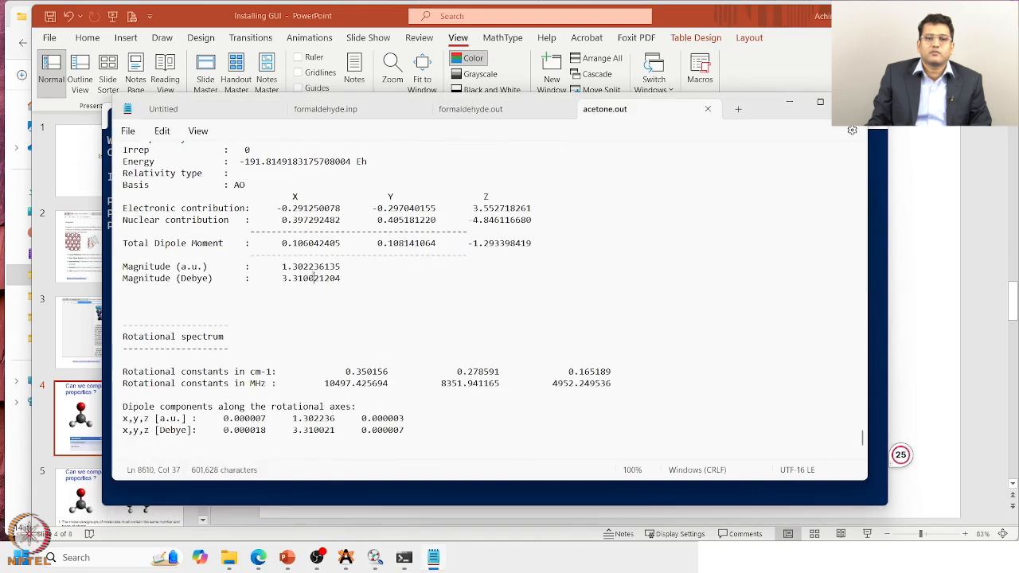
{"action": "double_click", "coordinate": [316, 278]}
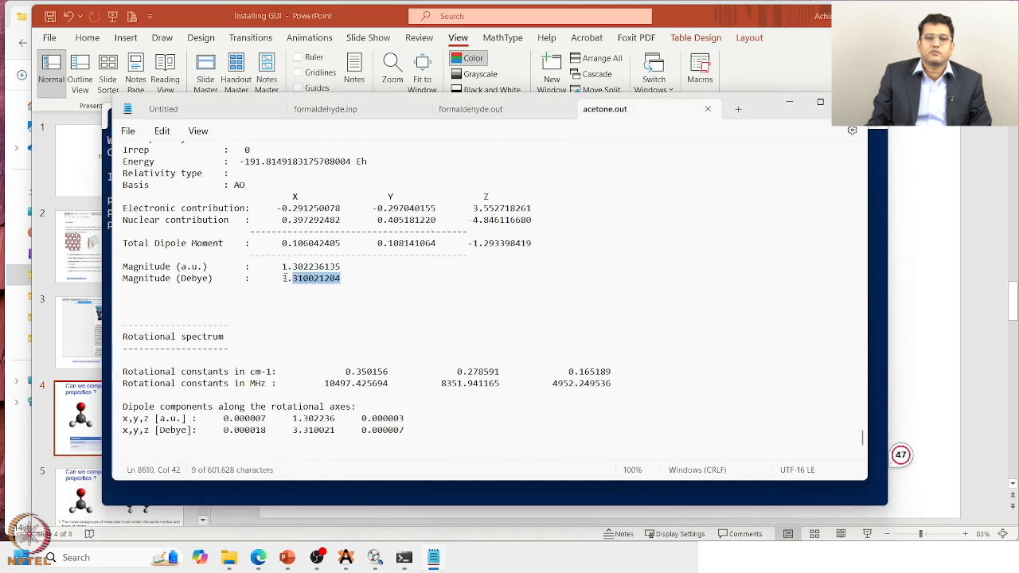
{"action": "left_click_drag", "start_coordinate": [284, 278], "coordinate": [345, 286]}
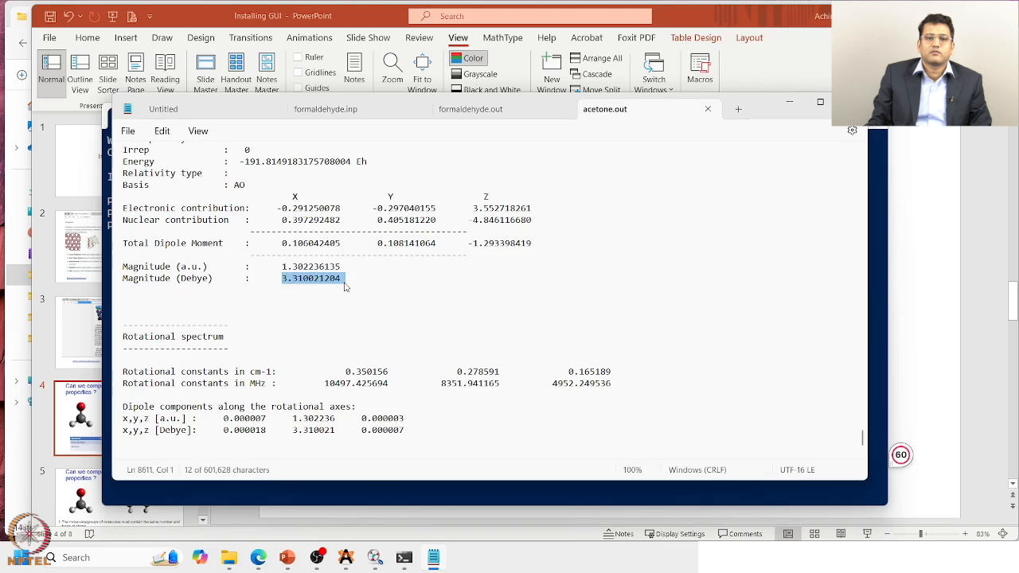
{"action": "right_click", "coordinate": [326, 282]}
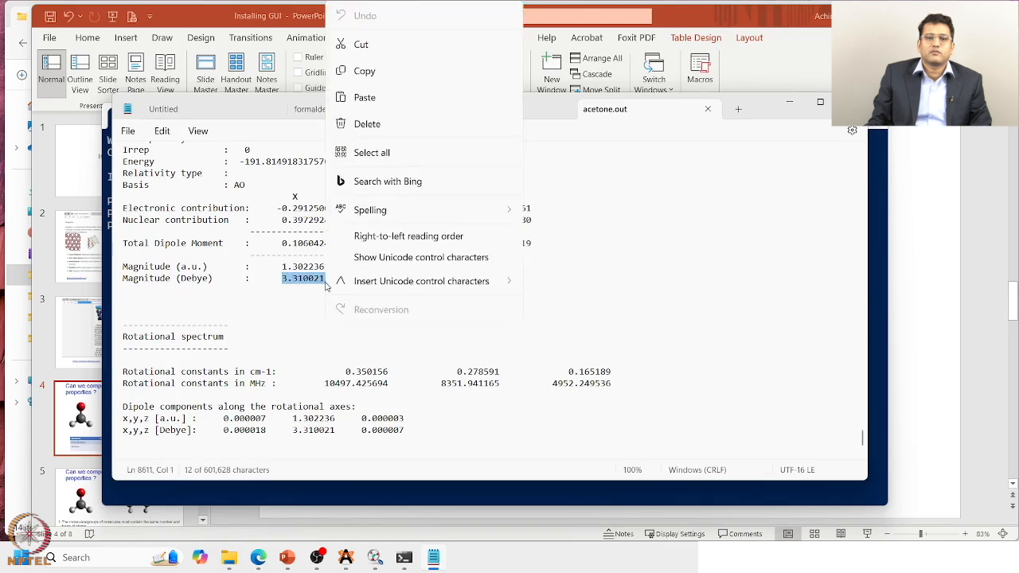
{"action": "left_click", "coordinate": [381, 74]}
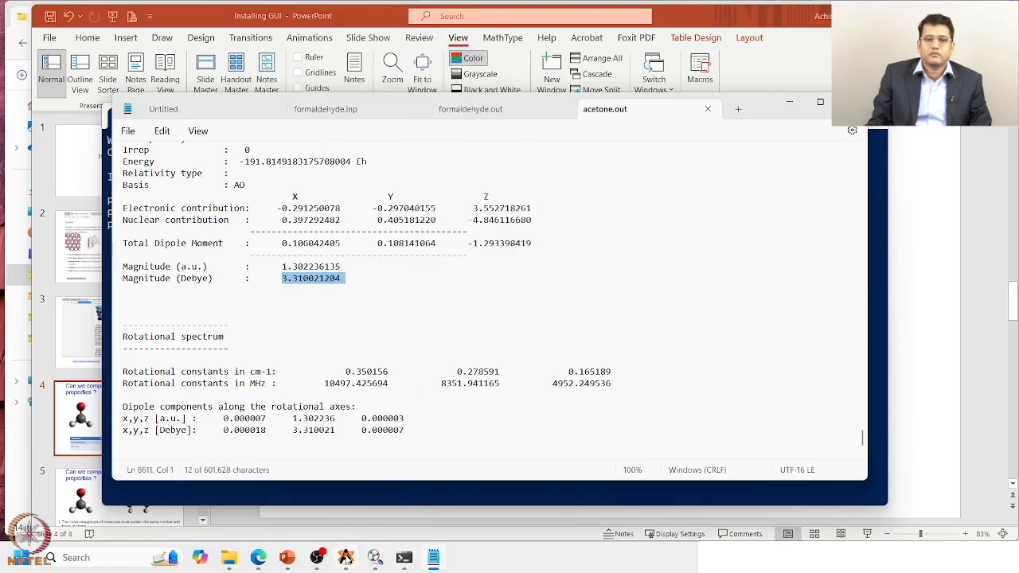
Switch to PowerPoint and paste the copied dipole moment into acetone's Dipole Moment (Debye) cell.
{"action": "mouse_move", "coordinate": [294, 563]}
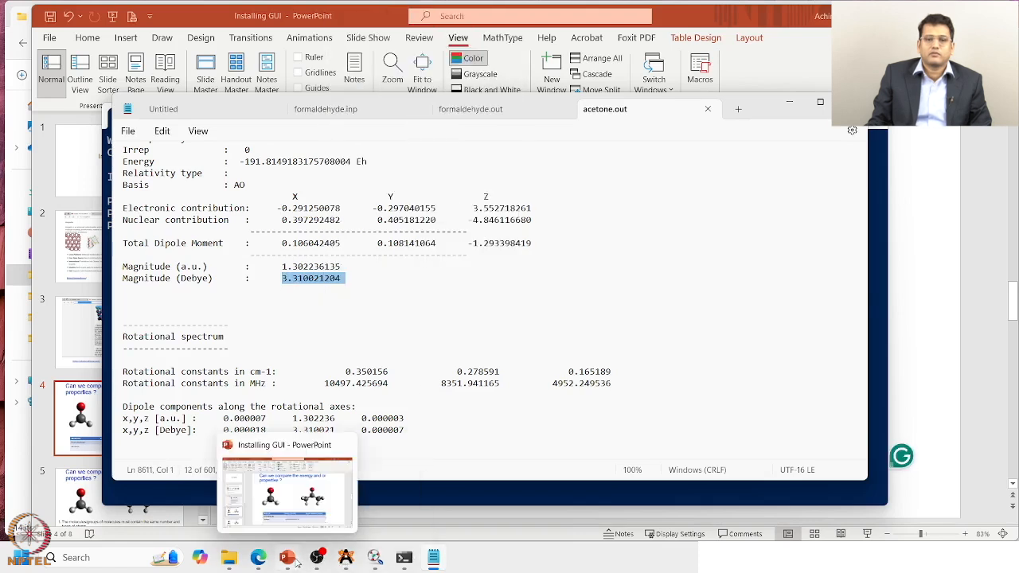
{"action": "left_click", "coordinate": [301, 509]}
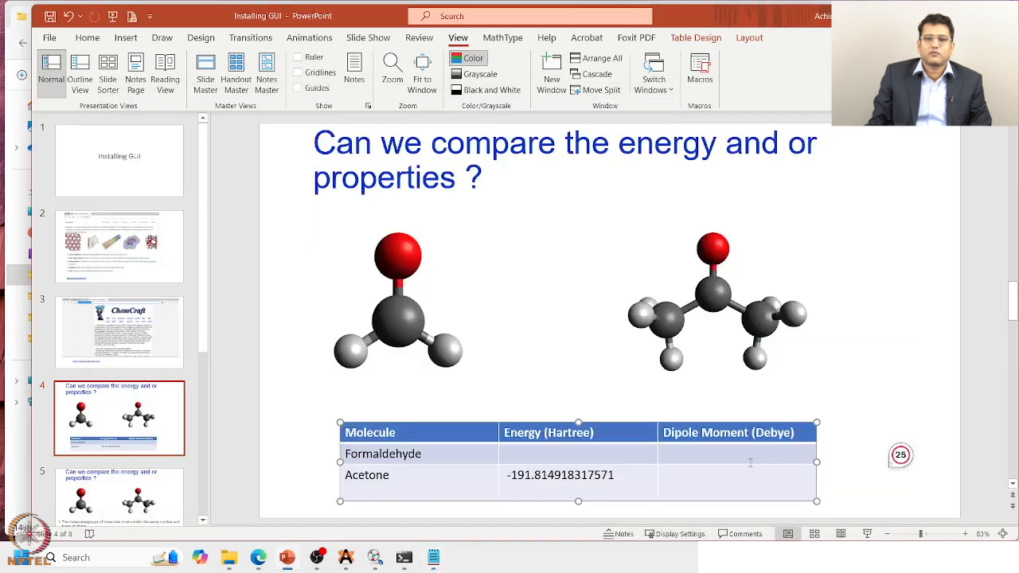
{"action": "right_click", "coordinate": [685, 477]}
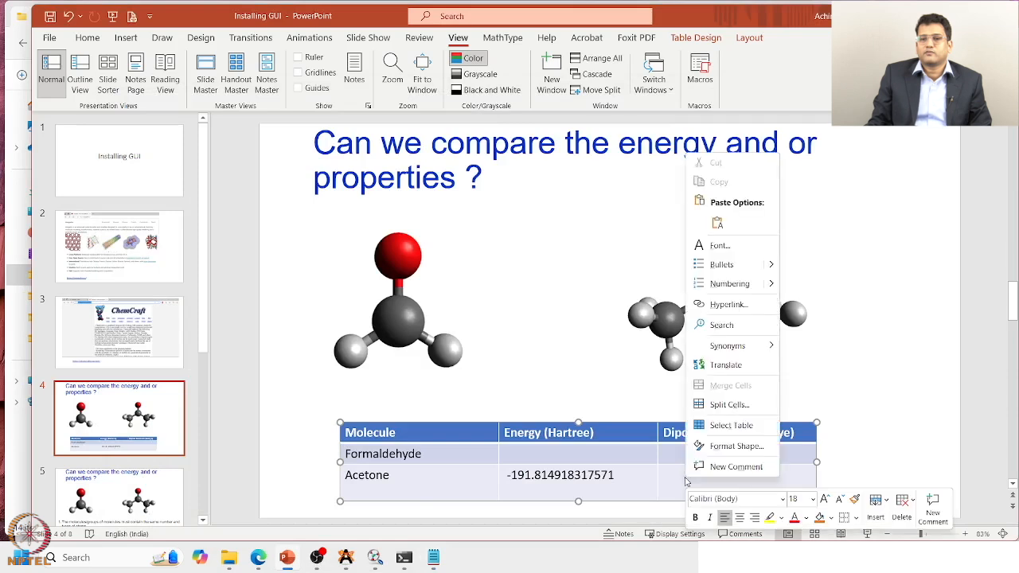
{"action": "left_click", "coordinate": [716, 223]}
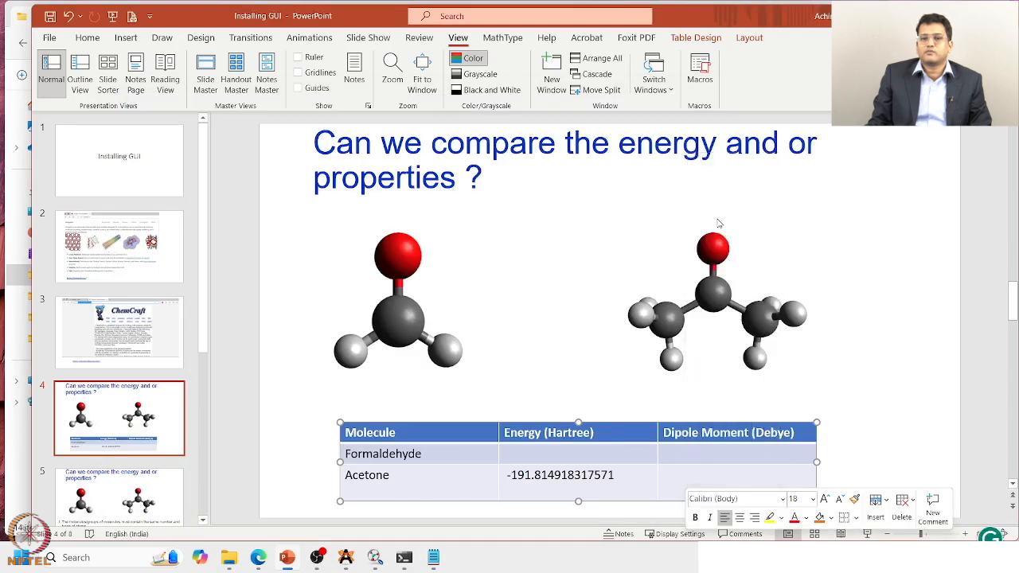